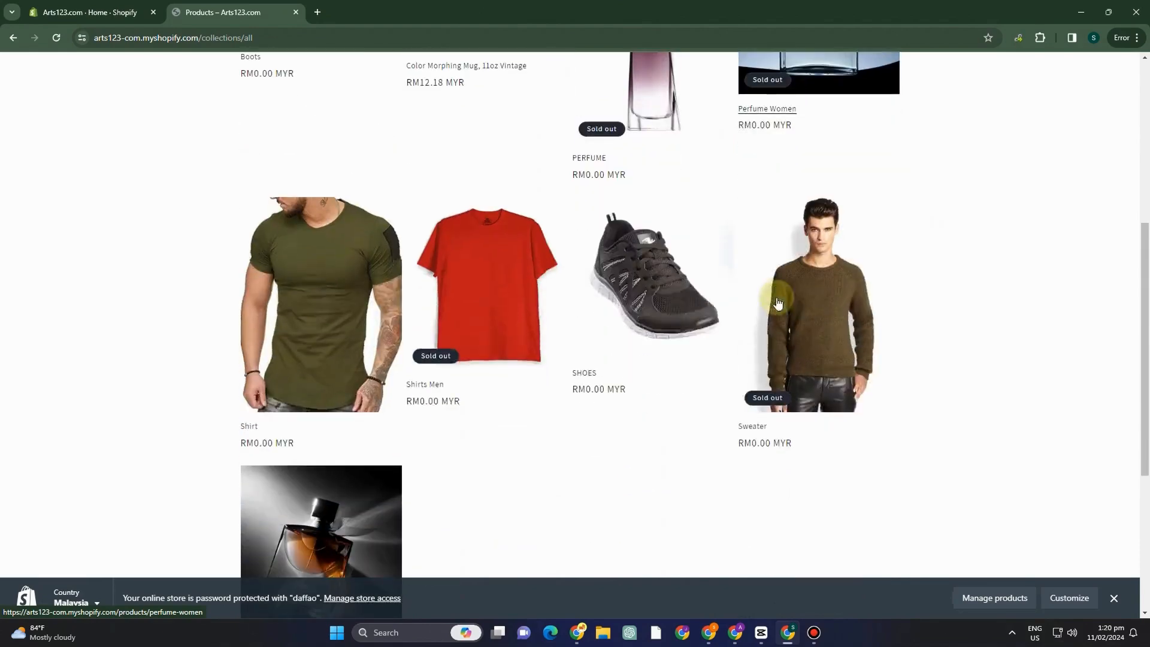
scroll(688, 250, "down", 5)
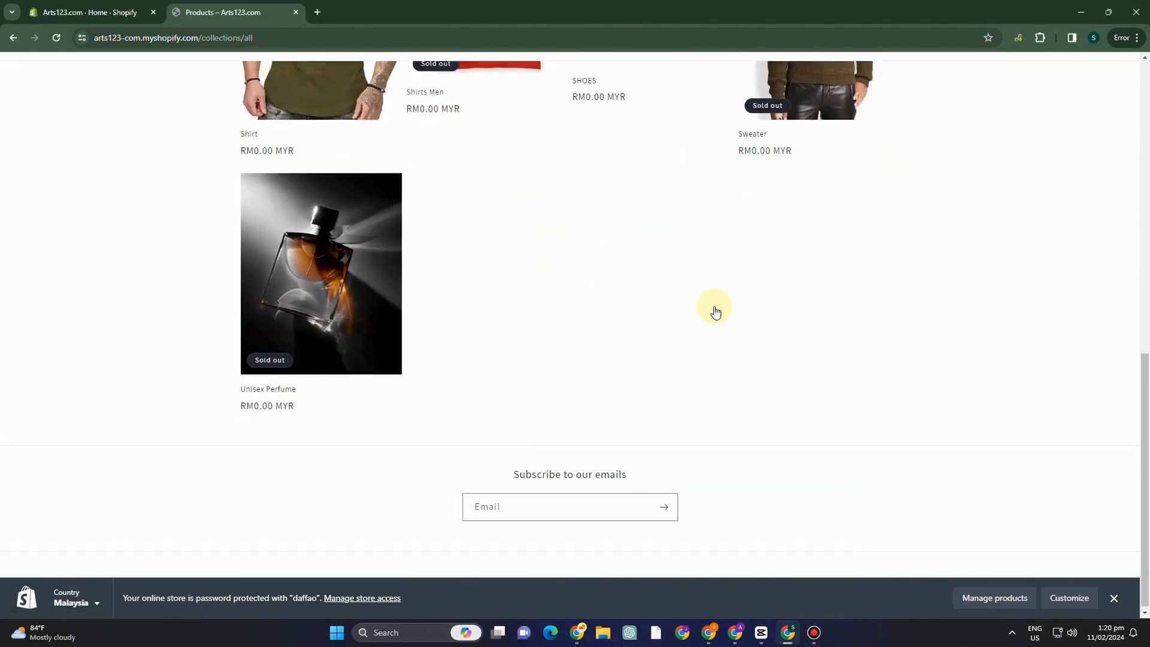
Look through the products listed in the storefront's catalog.
scroll(713, 308, "up", 10)
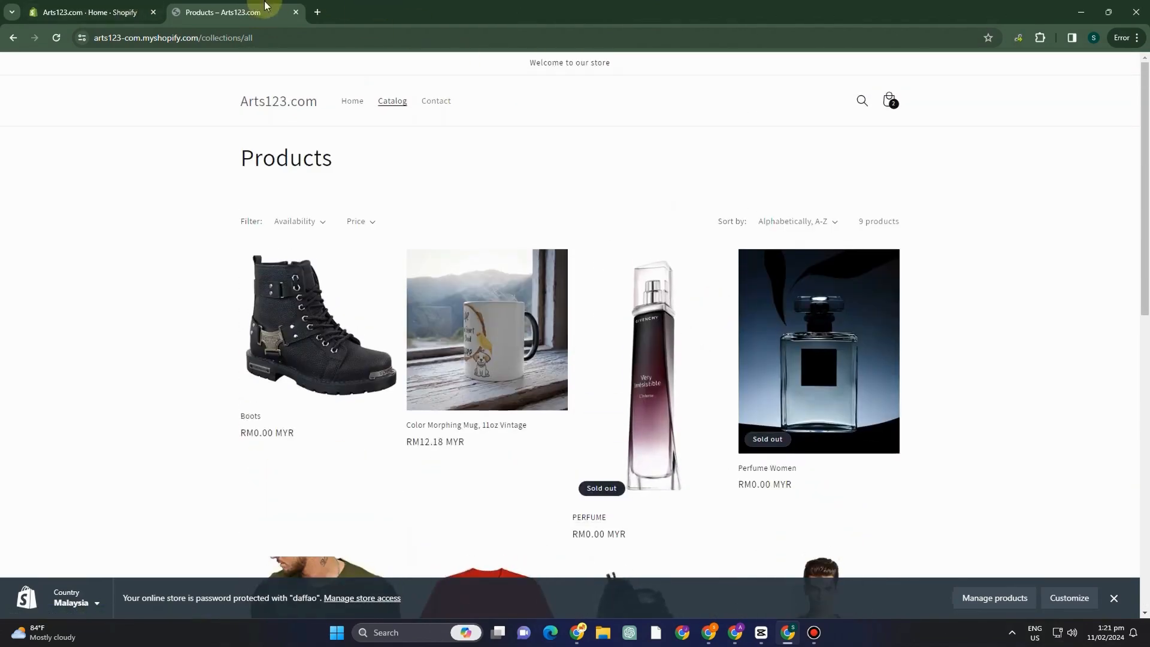
Open shopify.com in a new browser tab and start the free trial sign-up.
left_click(317, 12)
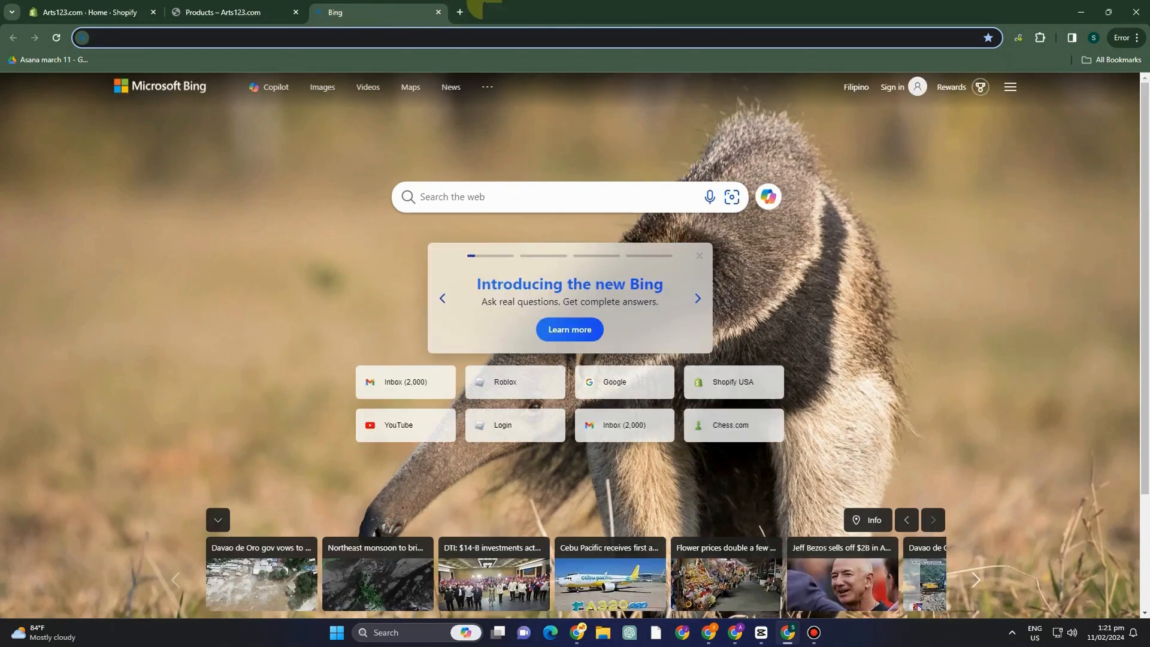
type("shopify.com")
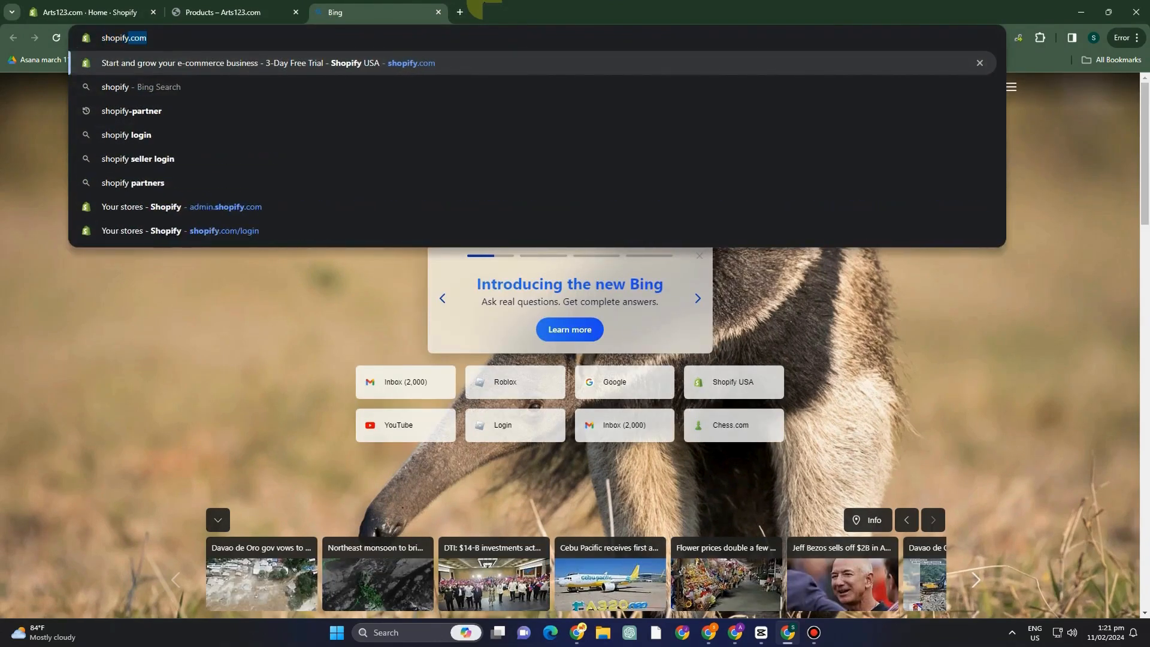
key("Return")
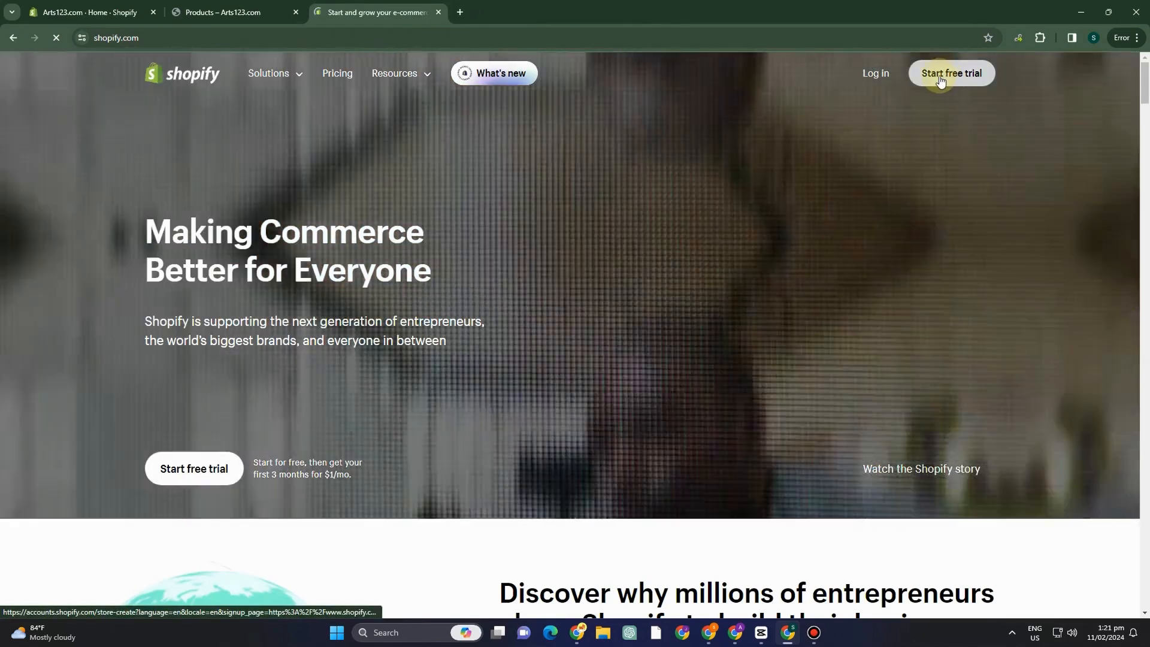
left_click(940, 80)
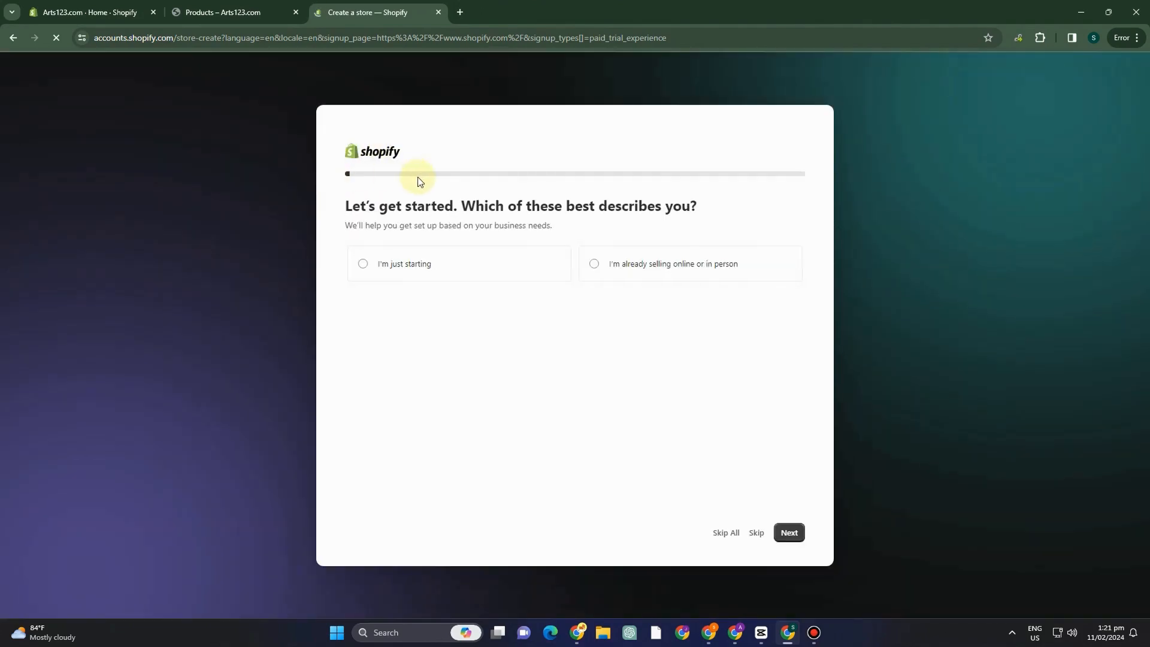
Answer the sign-up questions with just starting, an online store and dropshipping products.
left_click(362, 264)
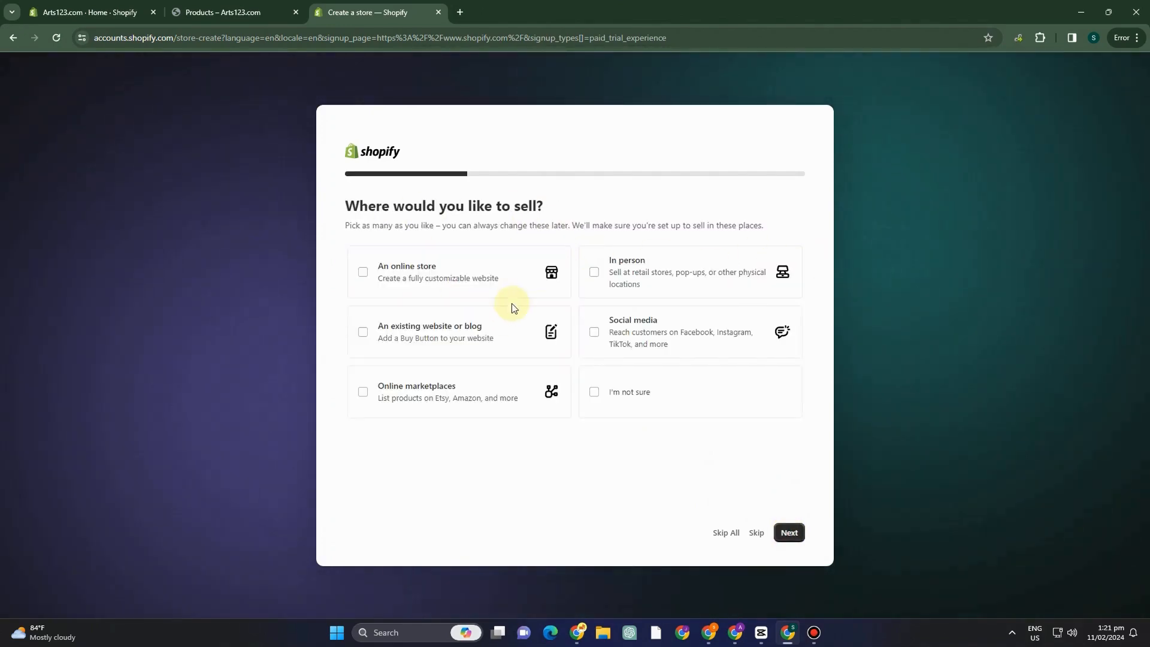
left_click(358, 280)
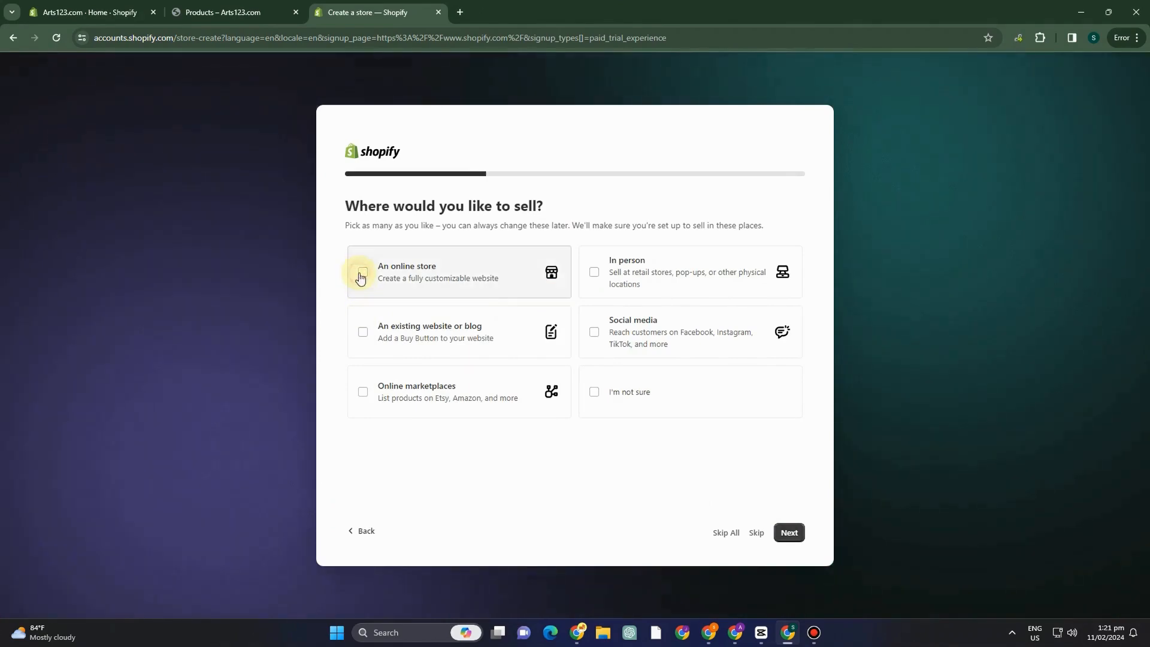
left_click(787, 533)
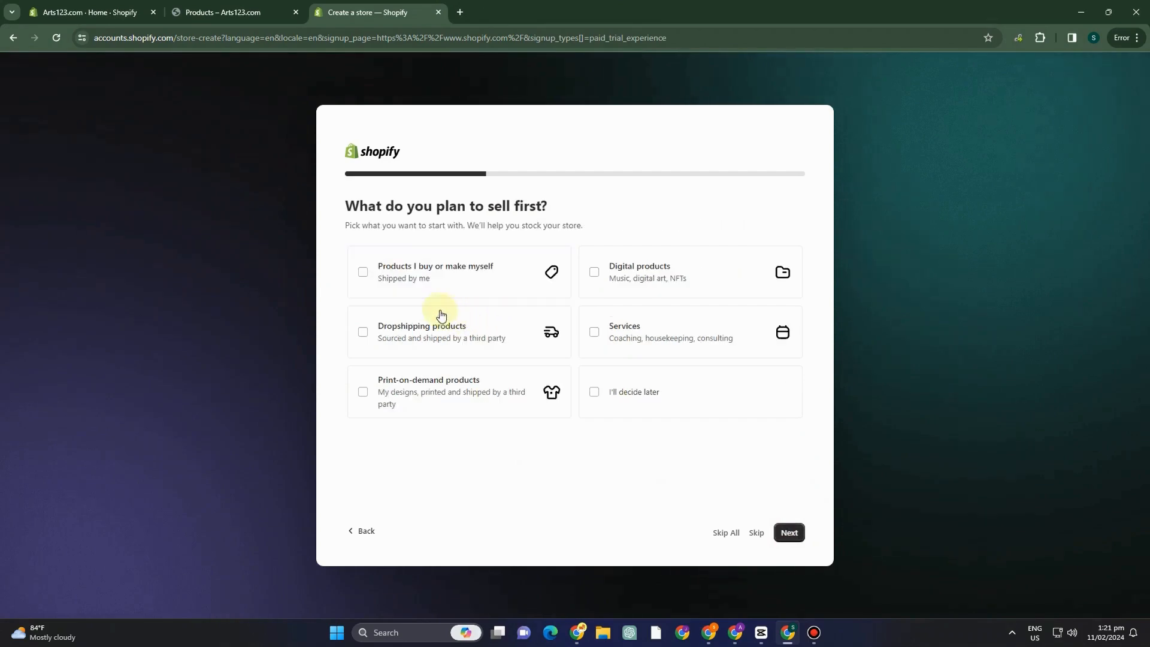
left_click(392, 327)
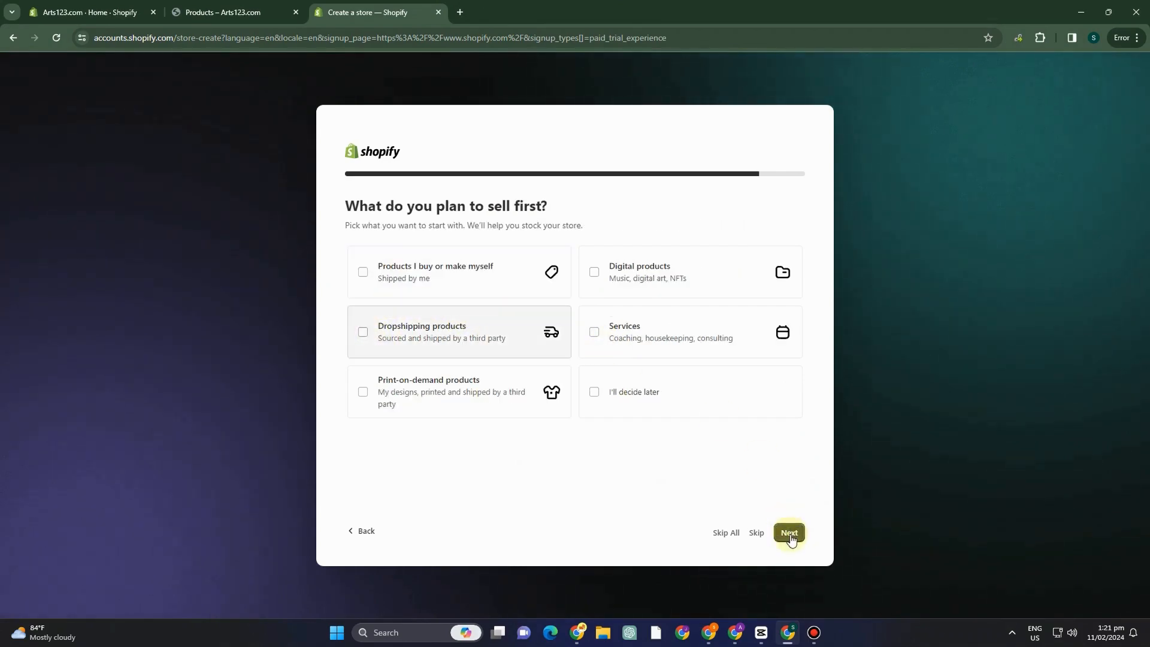
Return to the Arts123.com store admin and open the current Dawn theme for customization.
left_click(90, 12)
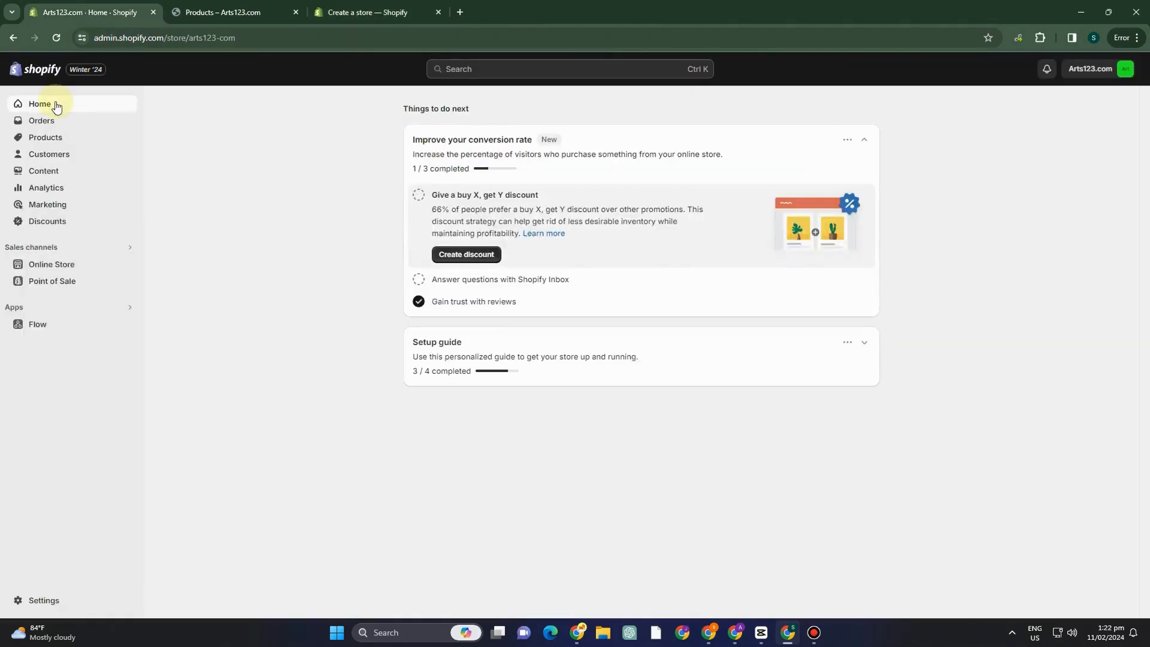
left_click(47, 272)
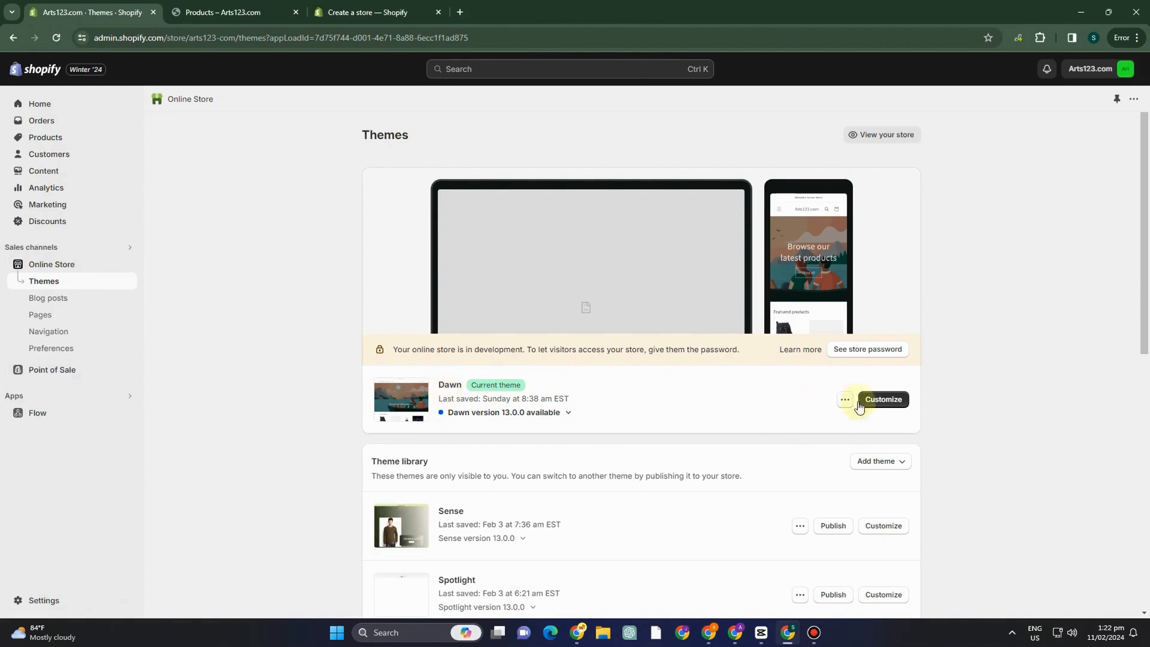
left_click(895, 401)
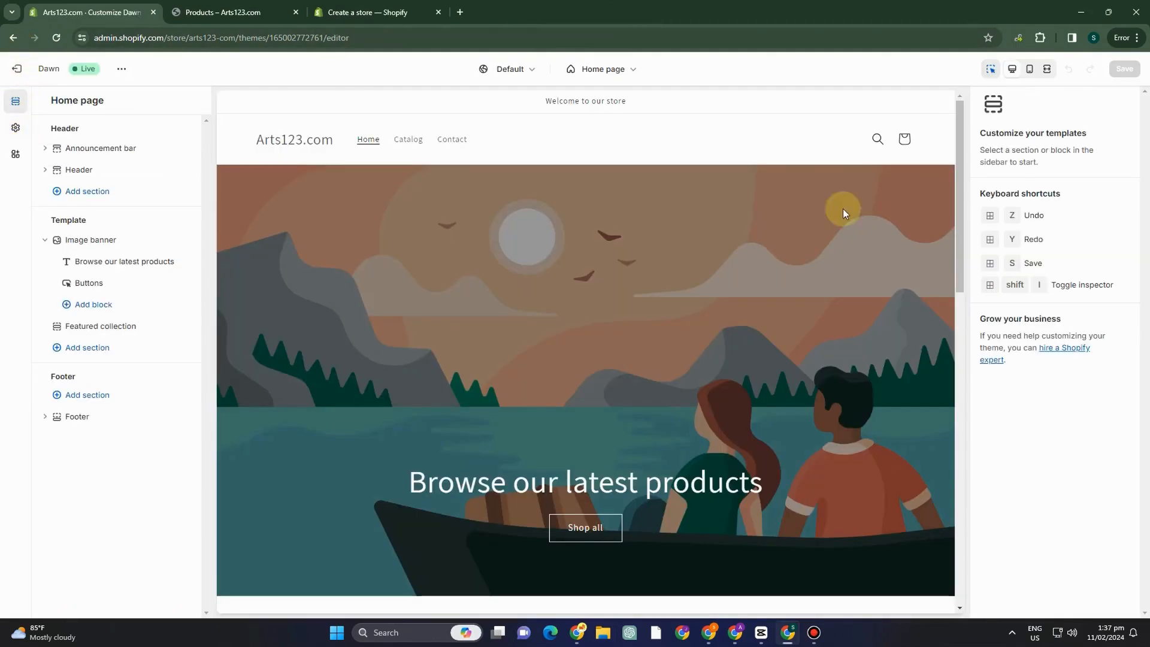
Set the text color of color Scheme 1 in the theme settings to red #DD1D1D.
left_click(15, 128)
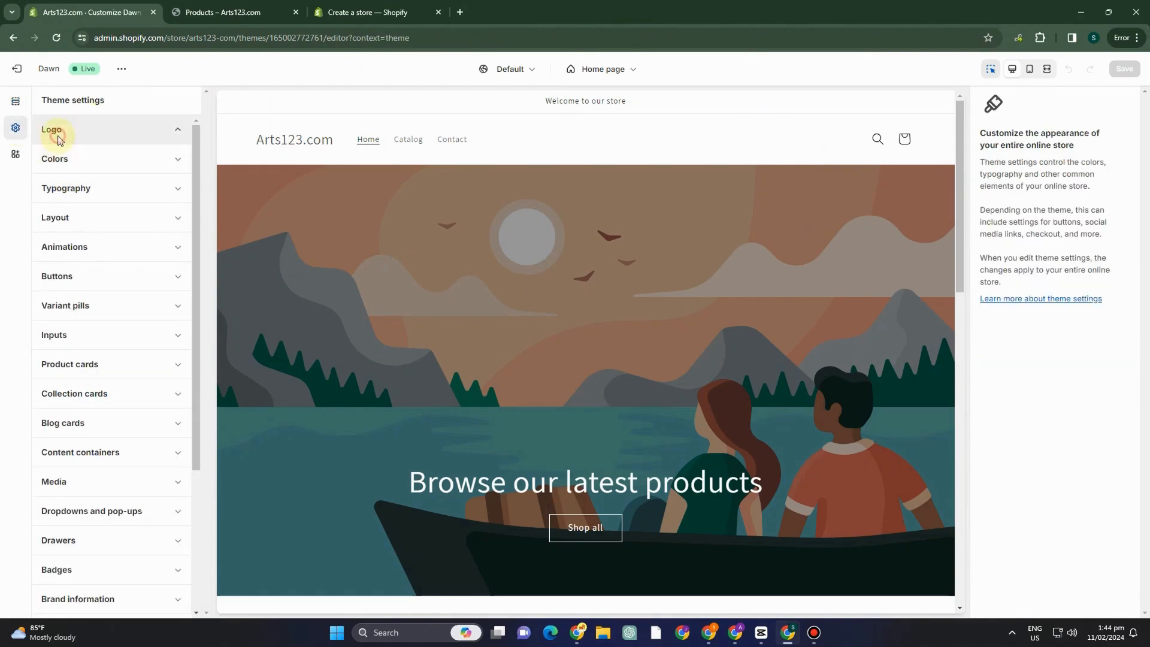
left_click(80, 399)
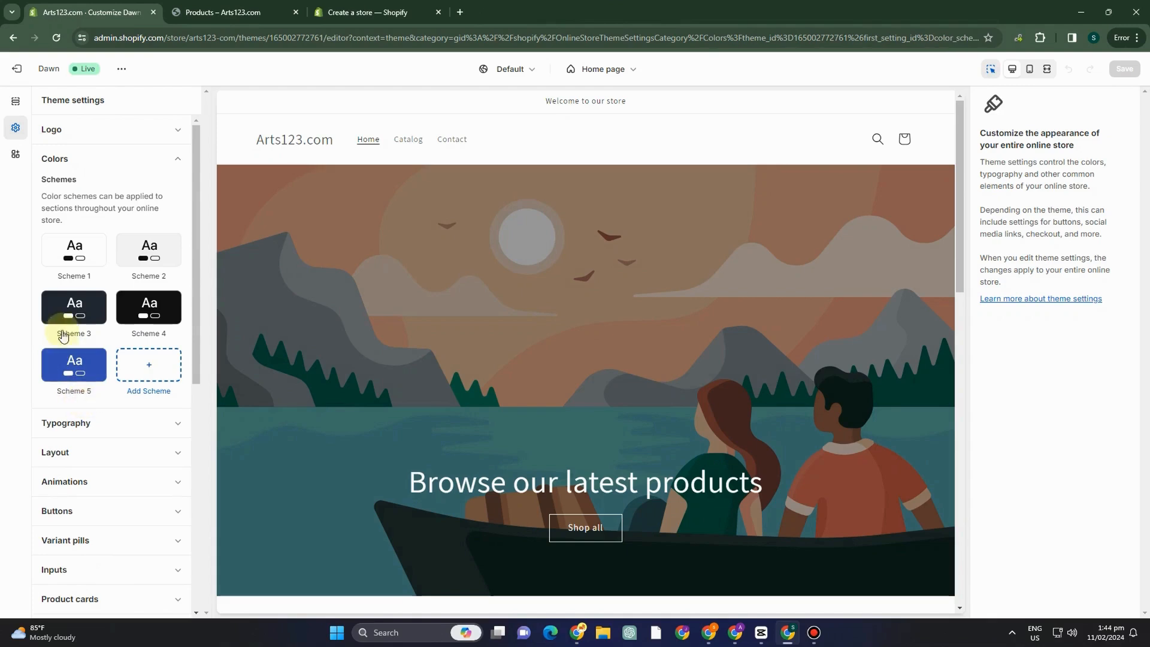
left_click(75, 264)
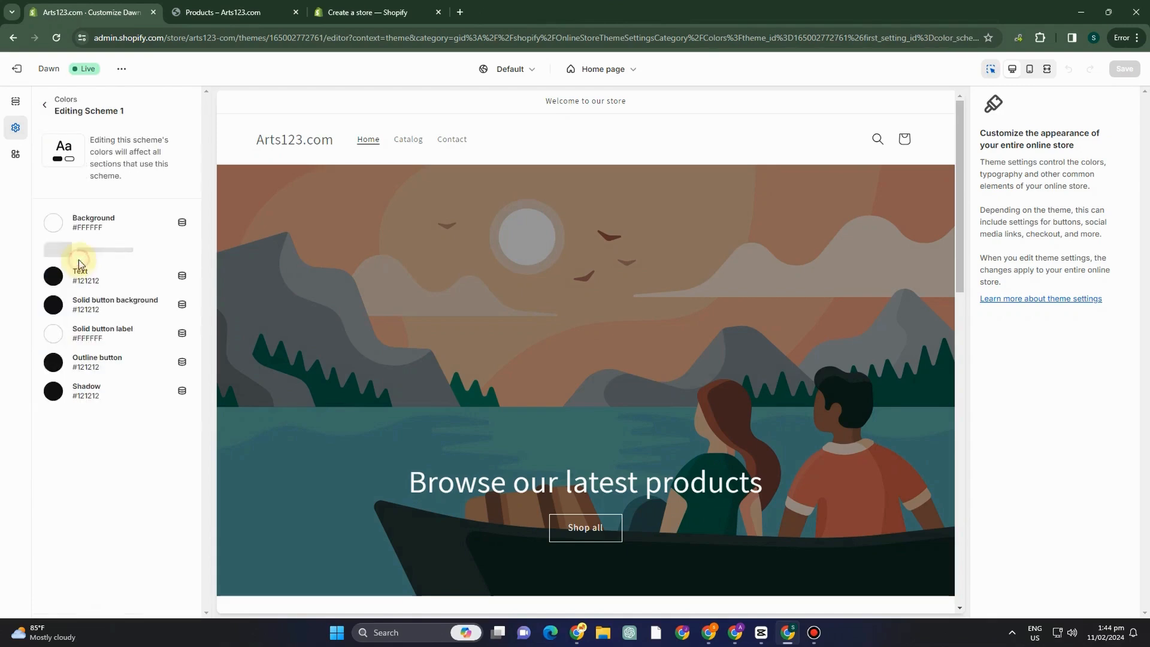
left_click(54, 305)
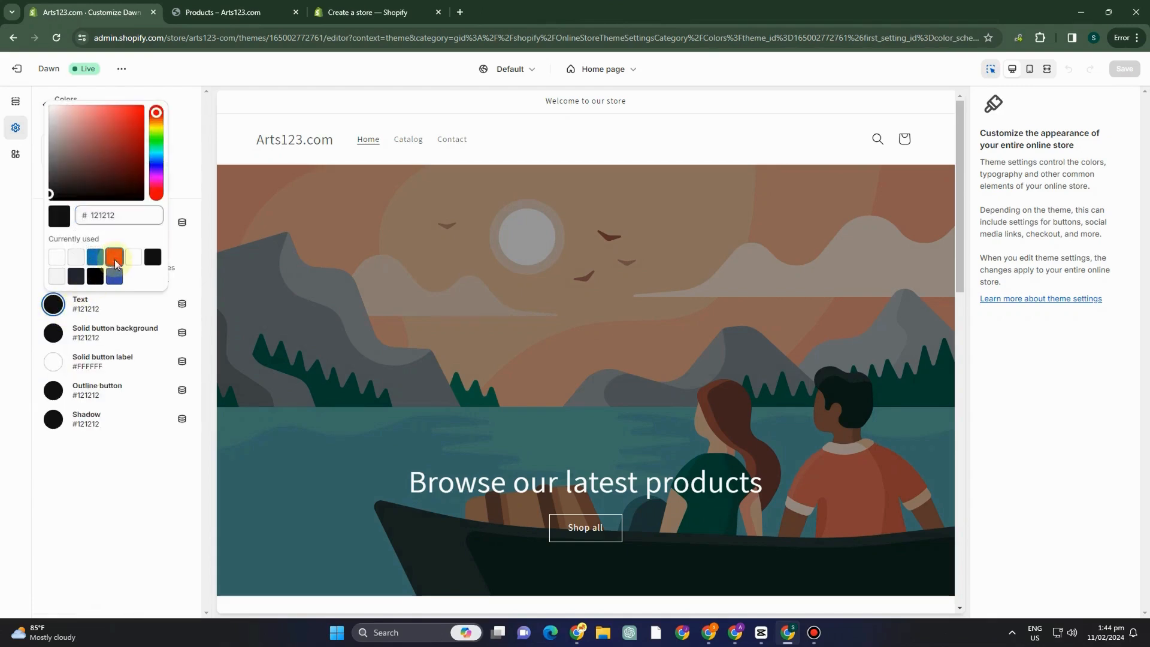
left_click(113, 252)
Set Scheme 1's solid button background to #1773B0 and its outline button color to #334FB4.
left_click(54, 338)
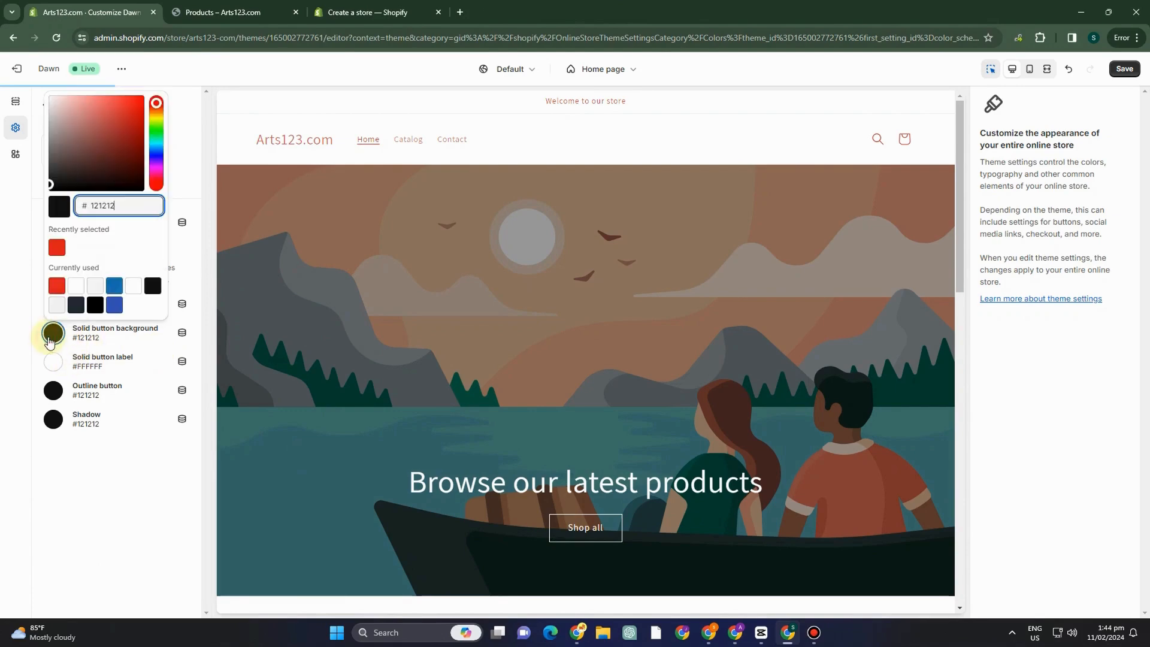
left_click(114, 287)
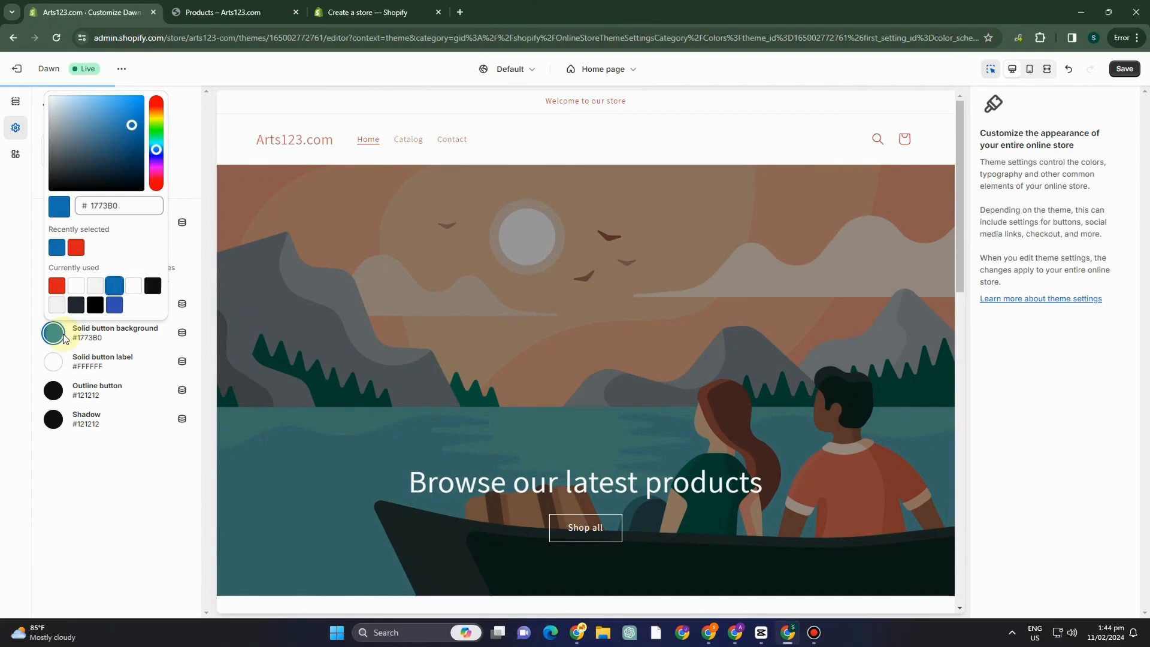
left_click(53, 390)
left_click(115, 363)
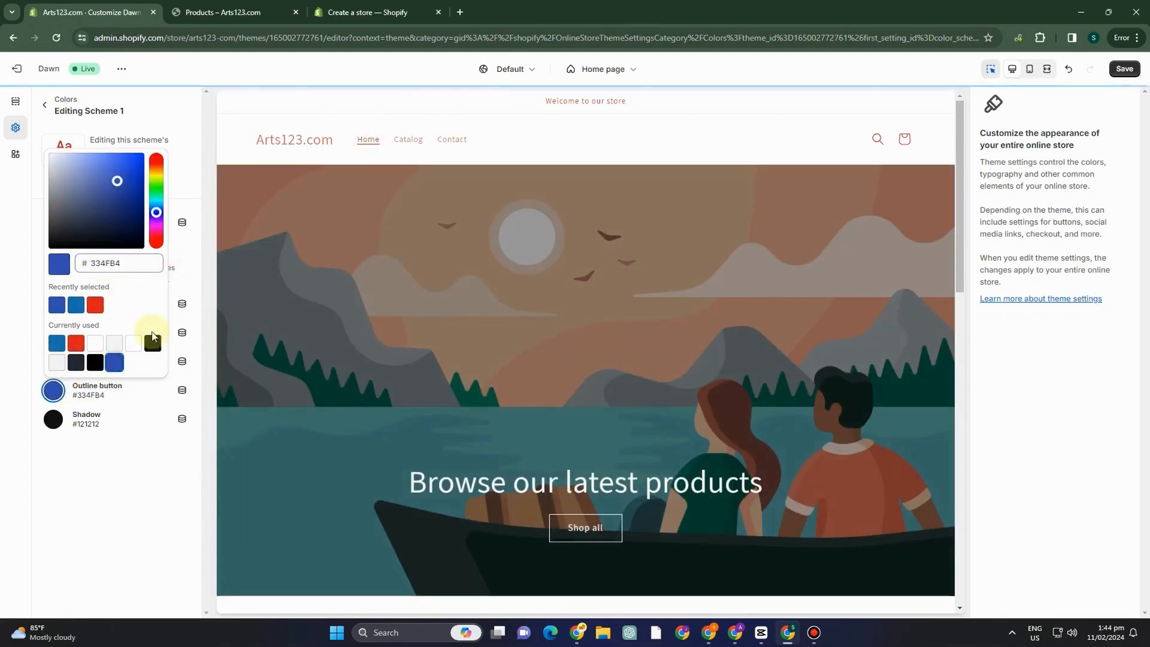
left_click(138, 440)
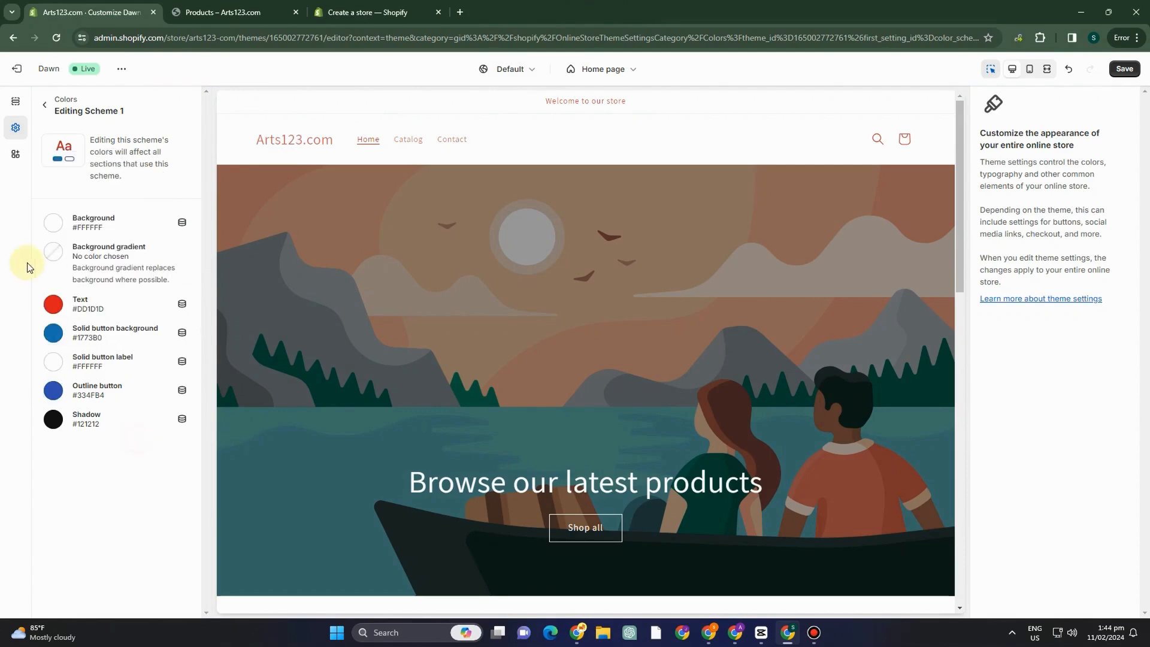
Change the Scheme 1 text color to black #000000 and return to the theme settings overview.
left_click(53, 304)
left_click(113, 531)
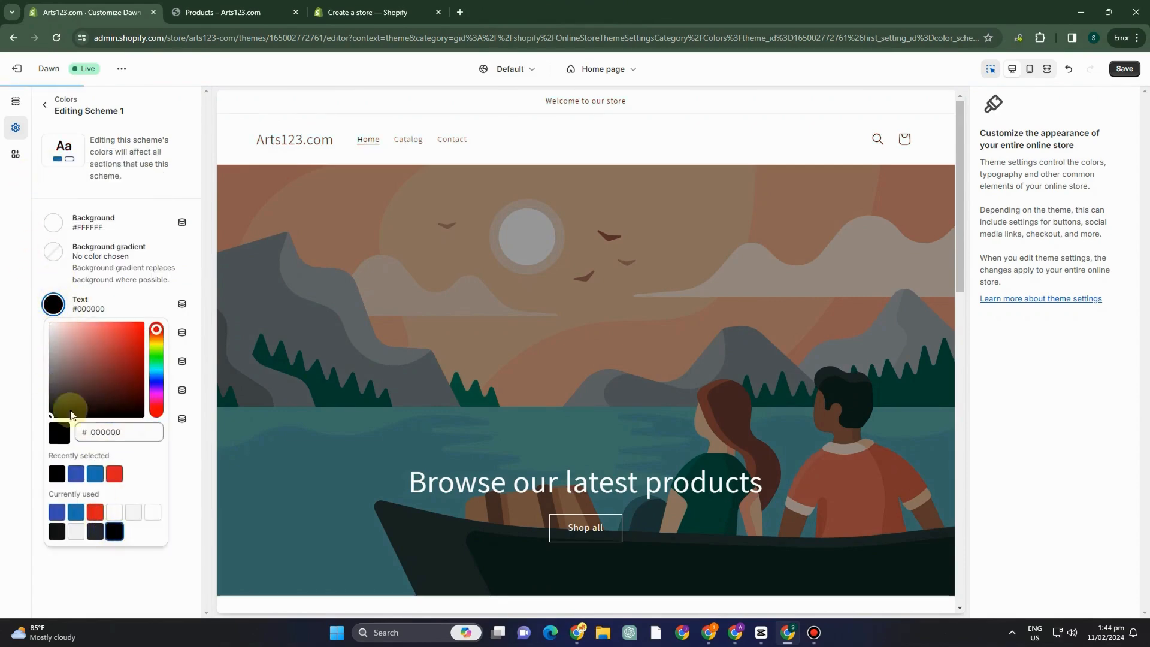
left_click(41, 108)
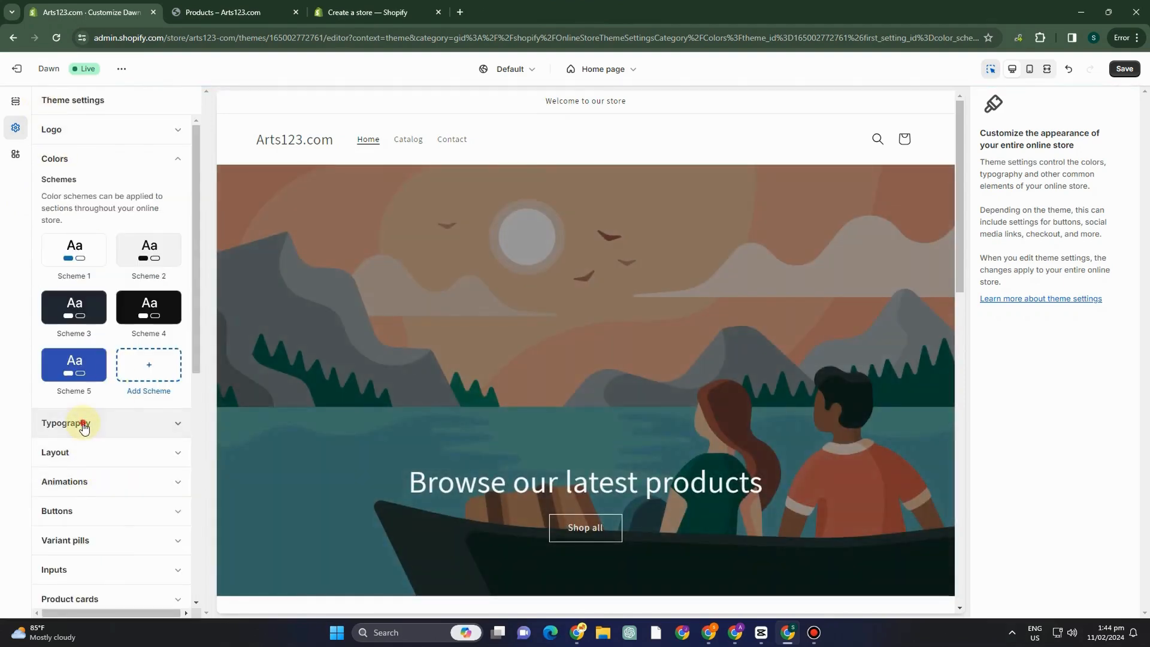
Try Sans-serif as the headings font in the theme's typography settings.
left_click(85, 423)
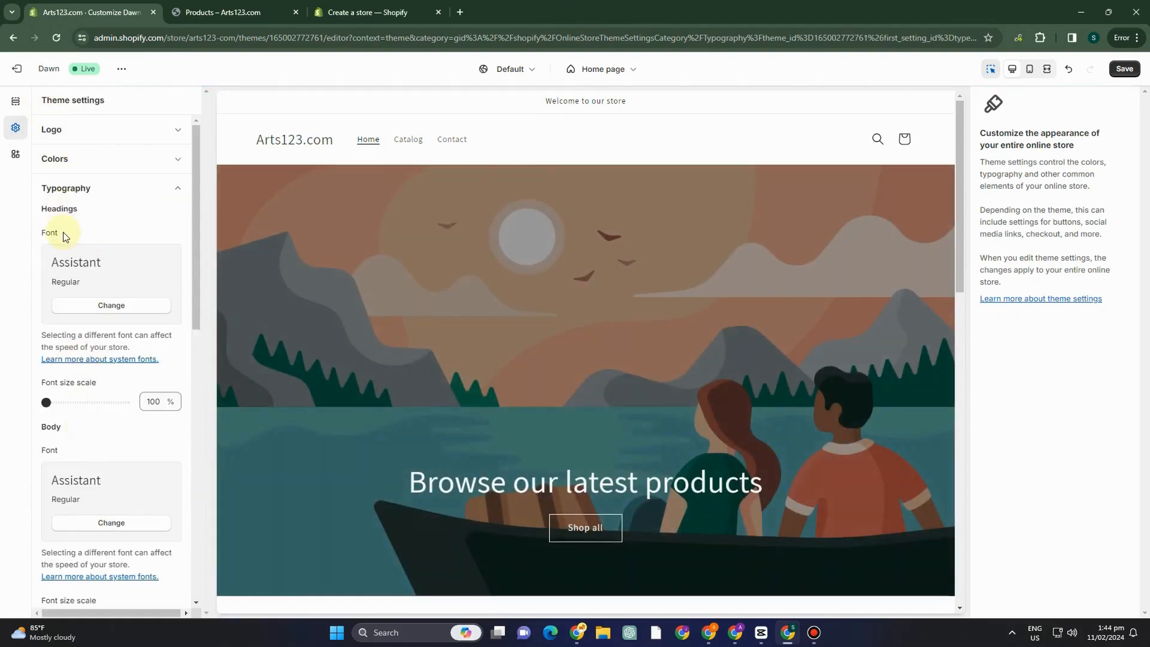
left_click(90, 304)
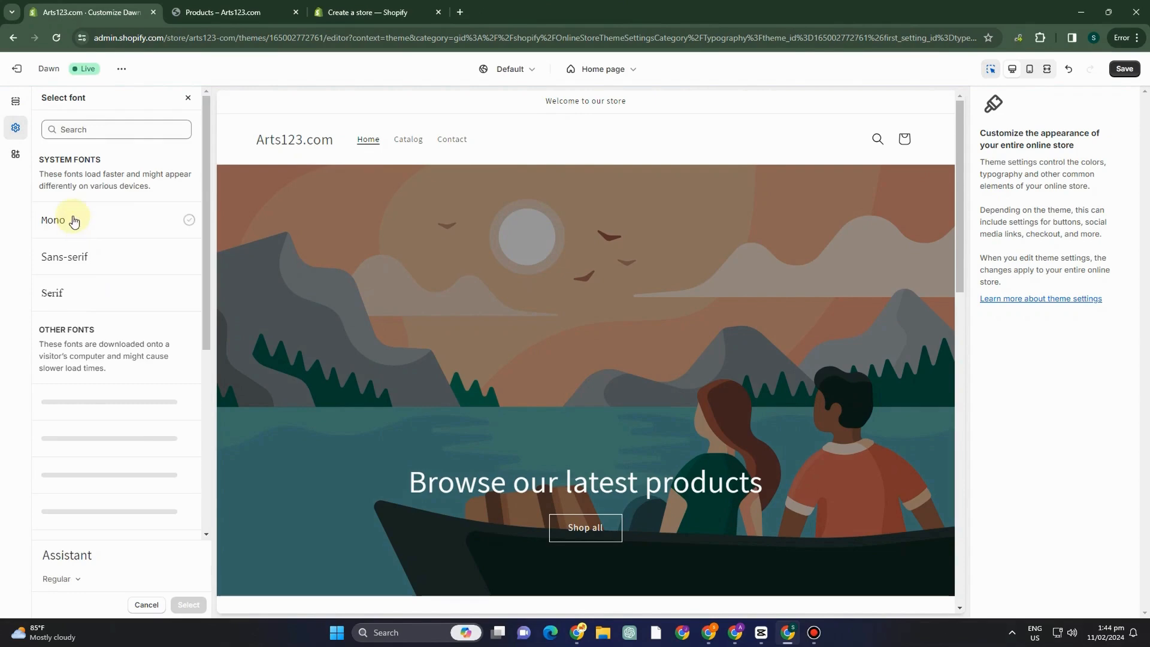
left_click(72, 270)
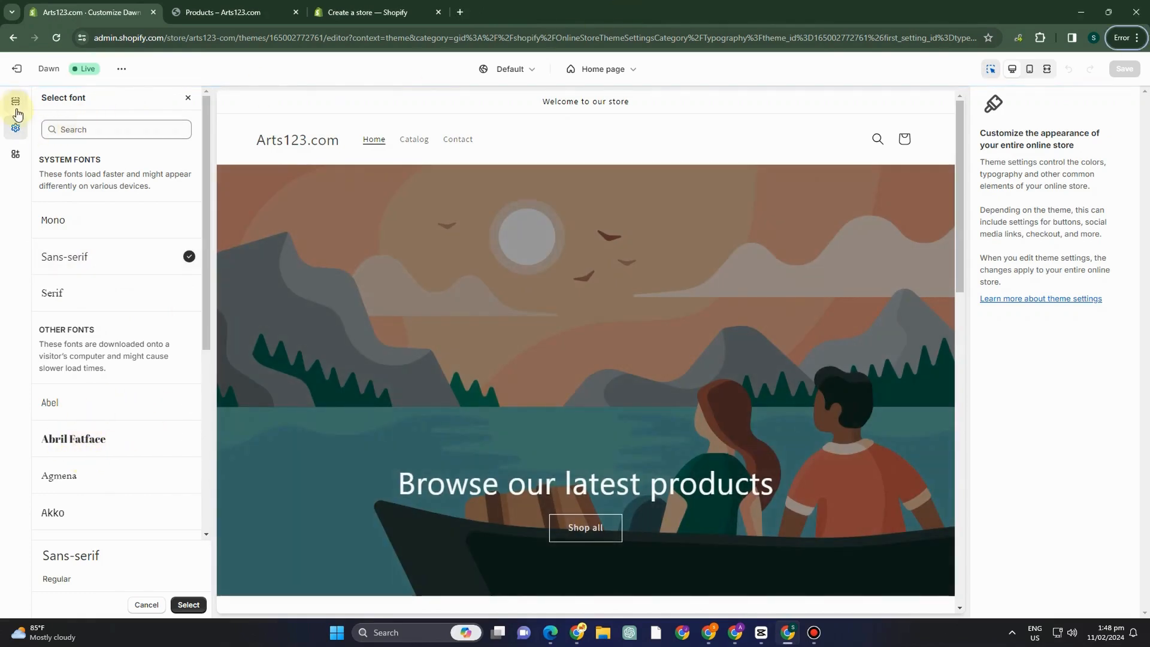
Add a Slideshow section to the home page template and move it above the image banner.
left_click(18, 107)
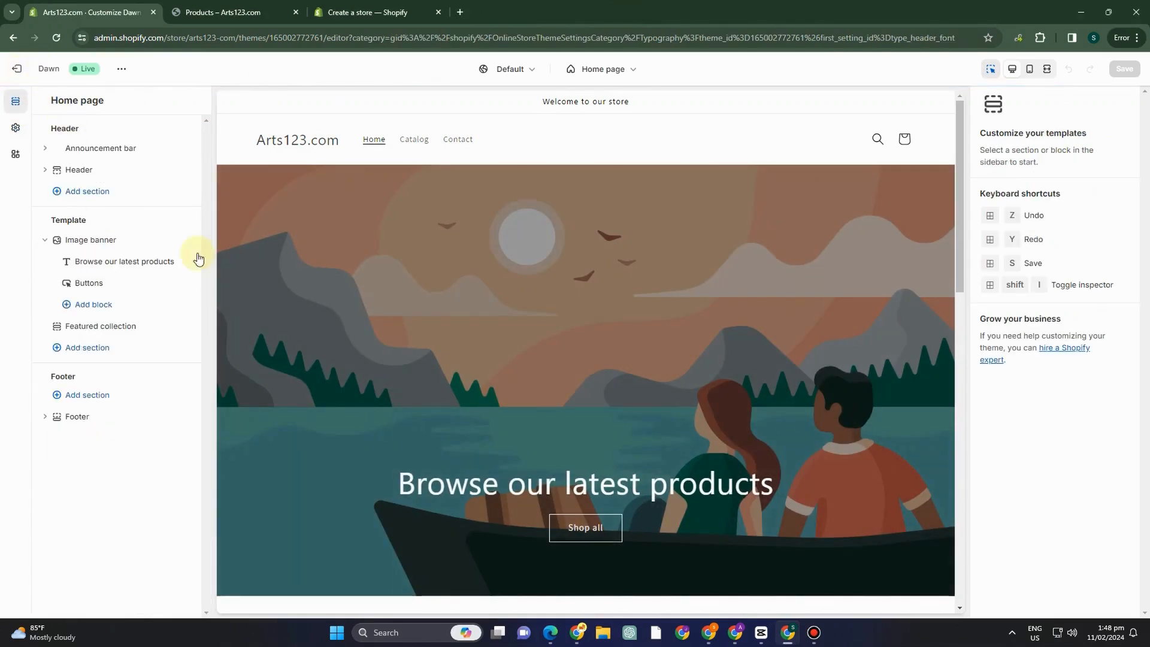
left_click(87, 242)
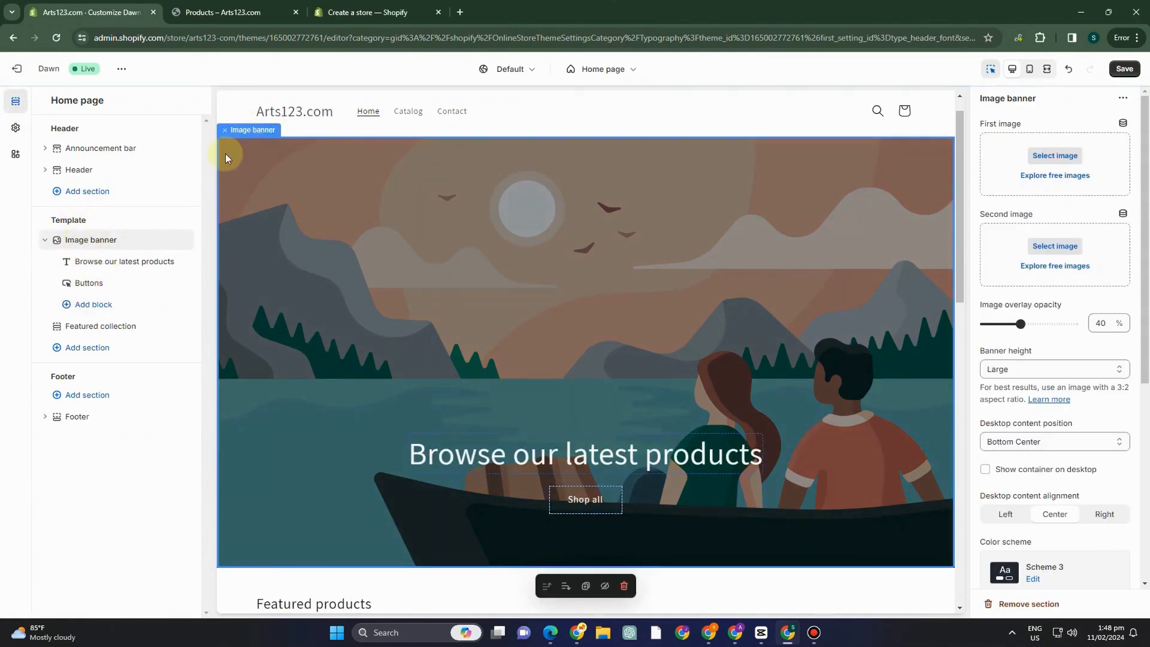
mouse_move(120, 297)
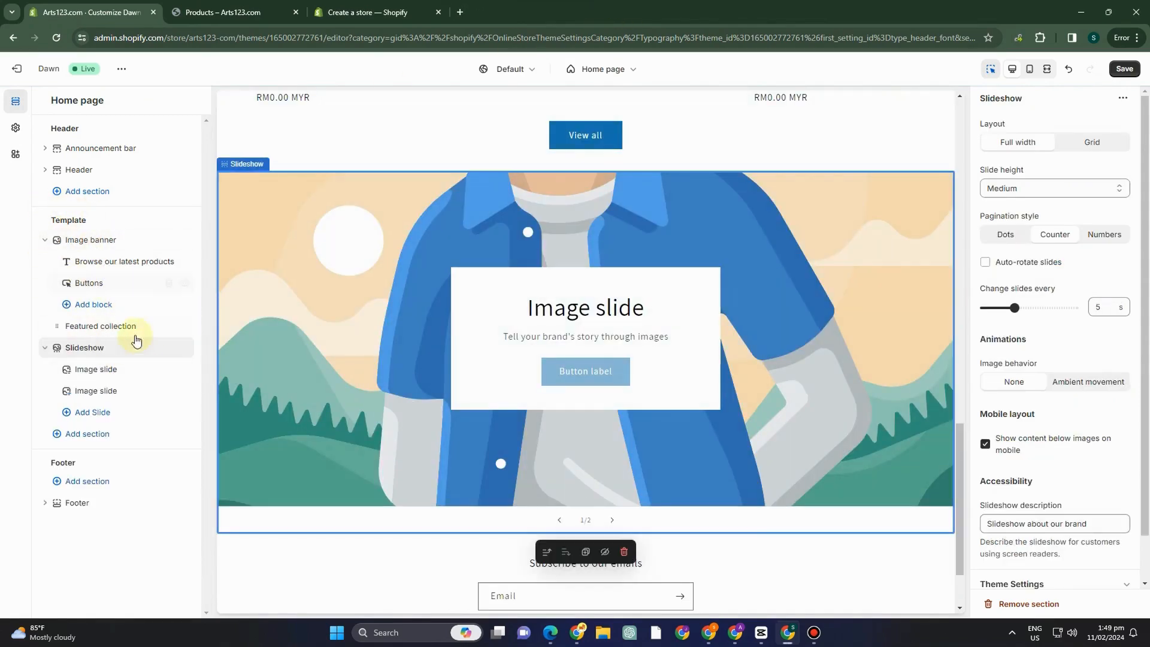
left_click(82, 305)
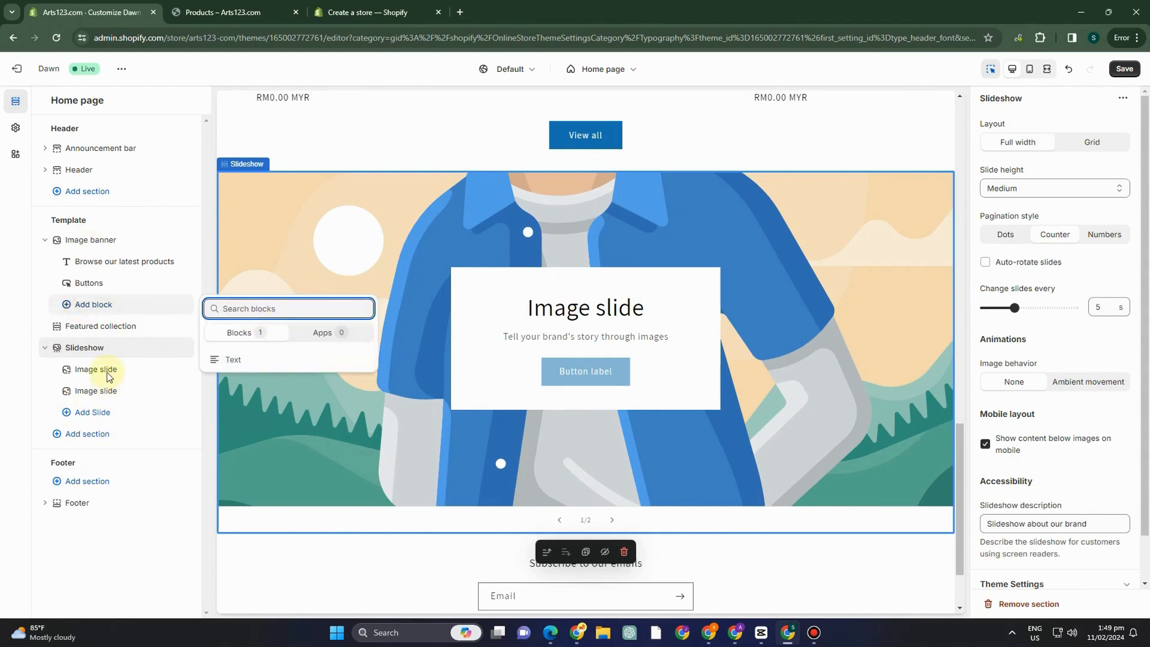
left_click(106, 352)
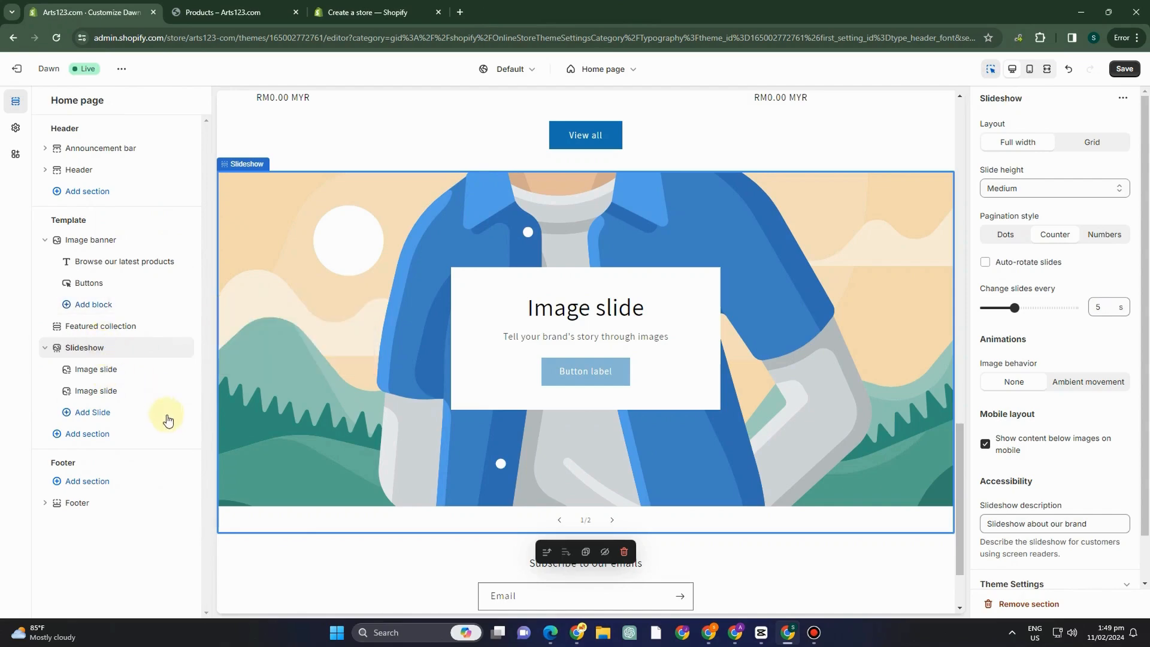
left_click_drag(120, 350, 116, 239)
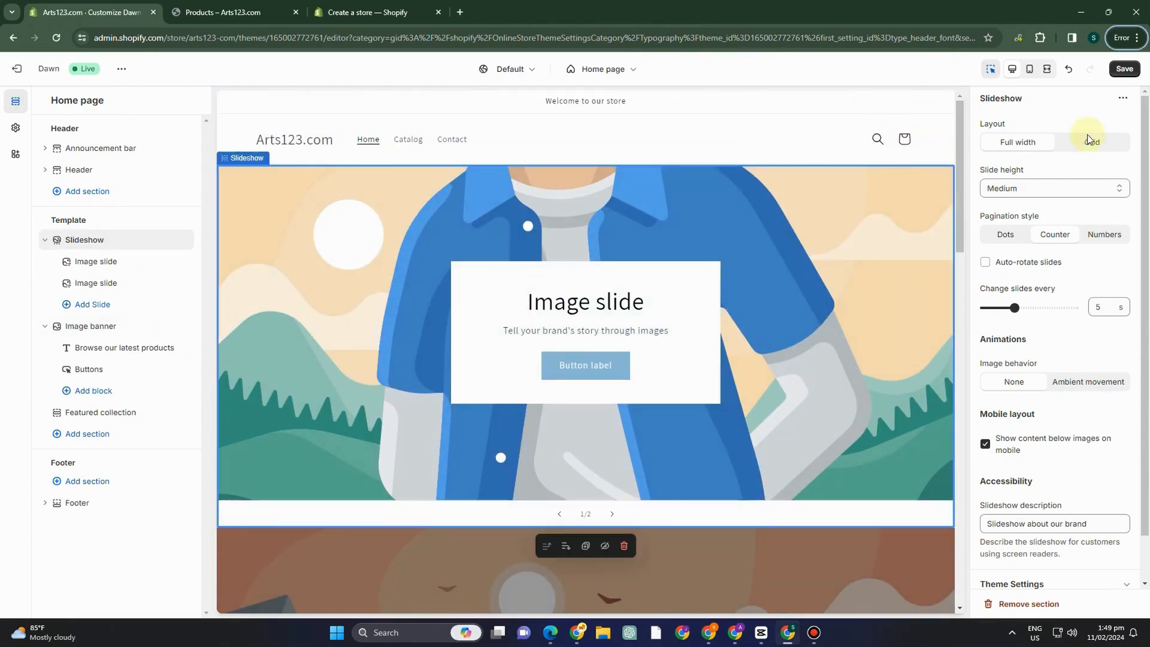
Go from the header's settings to the theme's logo settings and apply the uploaded Untitled_design_1 image as the store logo.
left_click(79, 170)
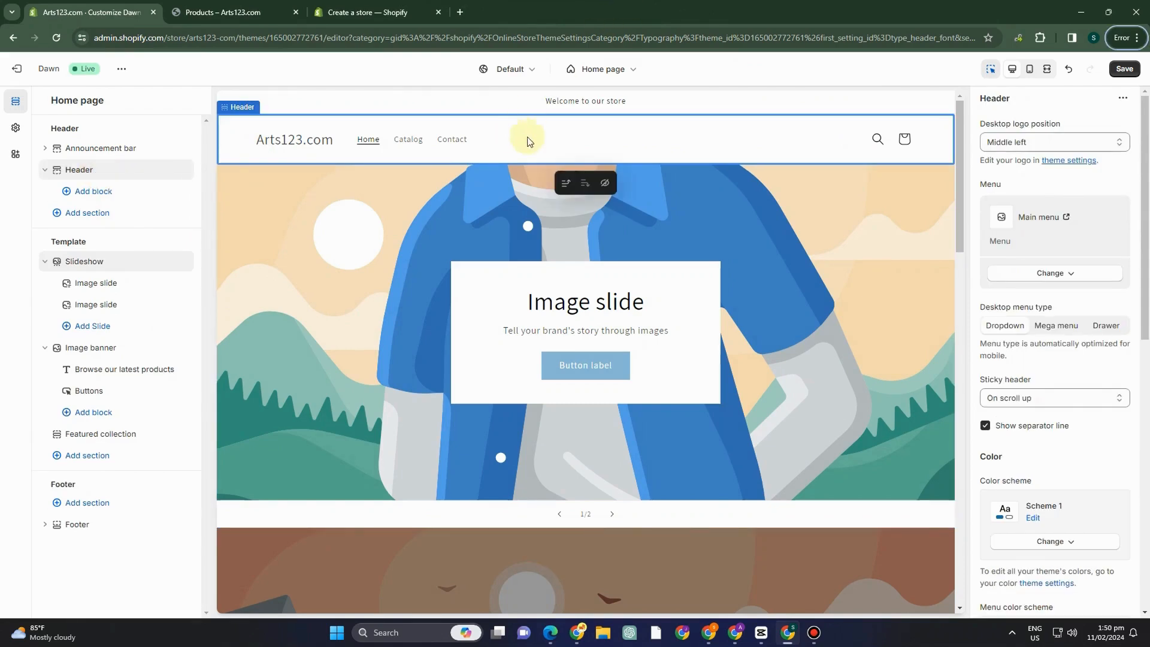
left_click(1057, 163)
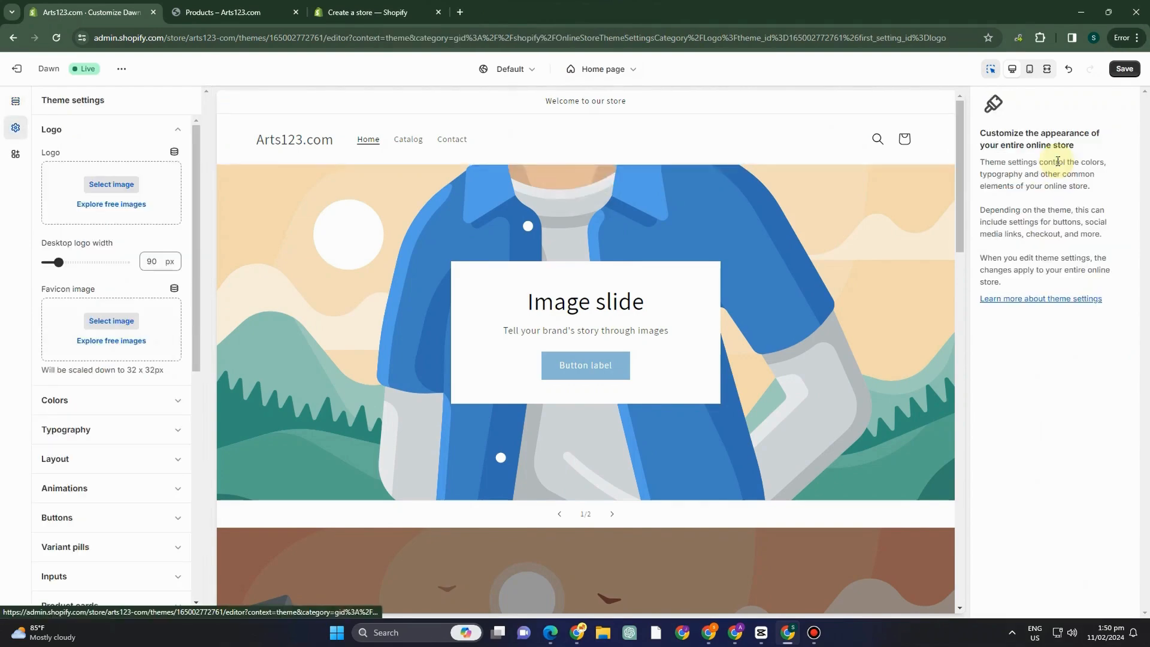
left_click(111, 184)
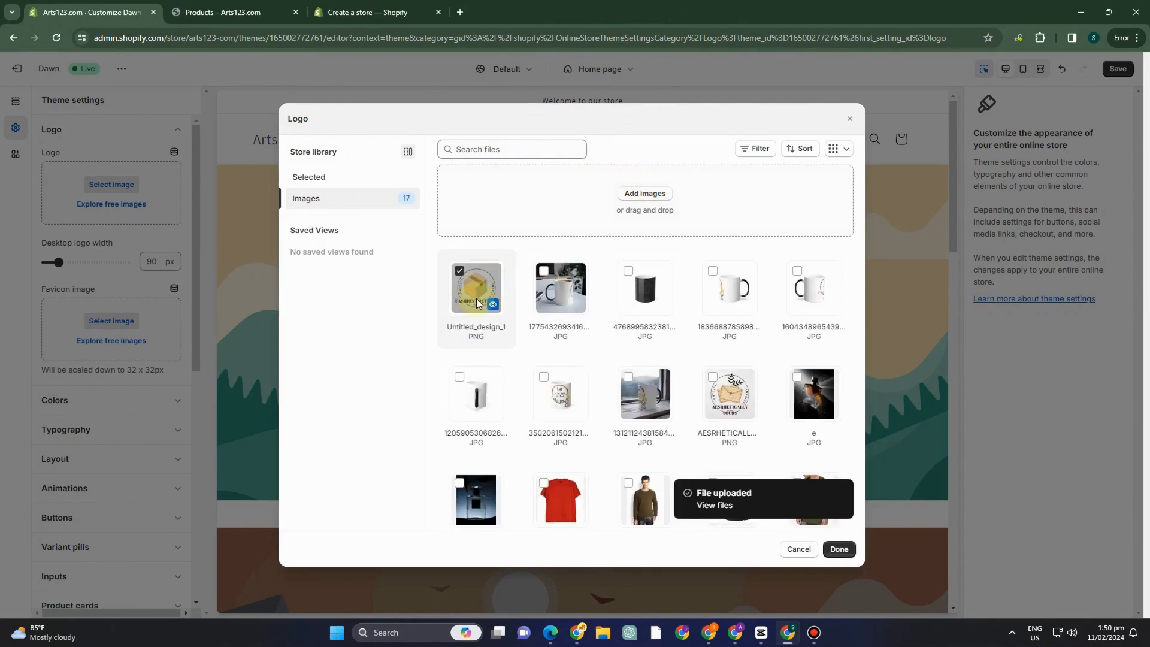
left_click(838, 549)
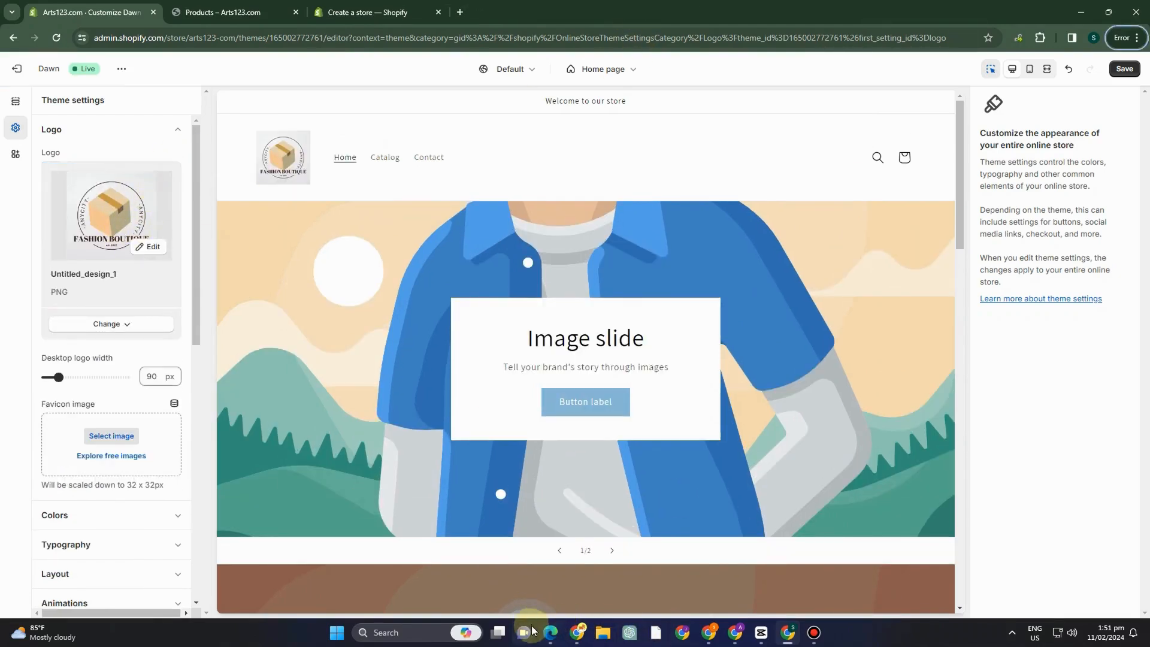
left_click(550, 633)
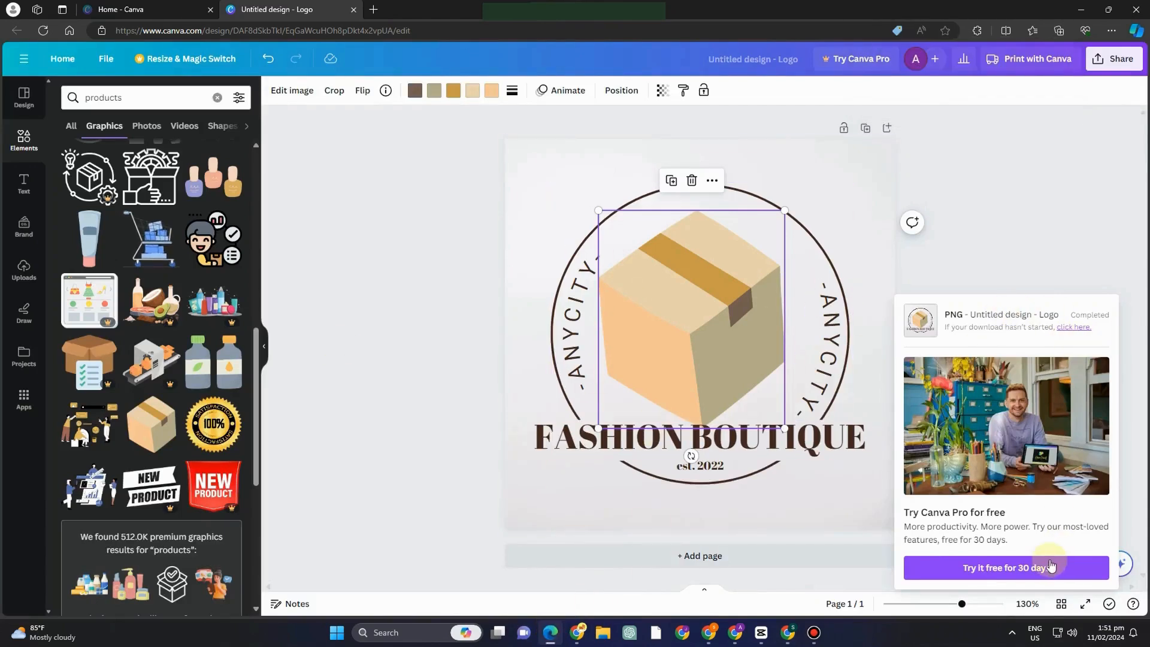
left_click(932, 269)
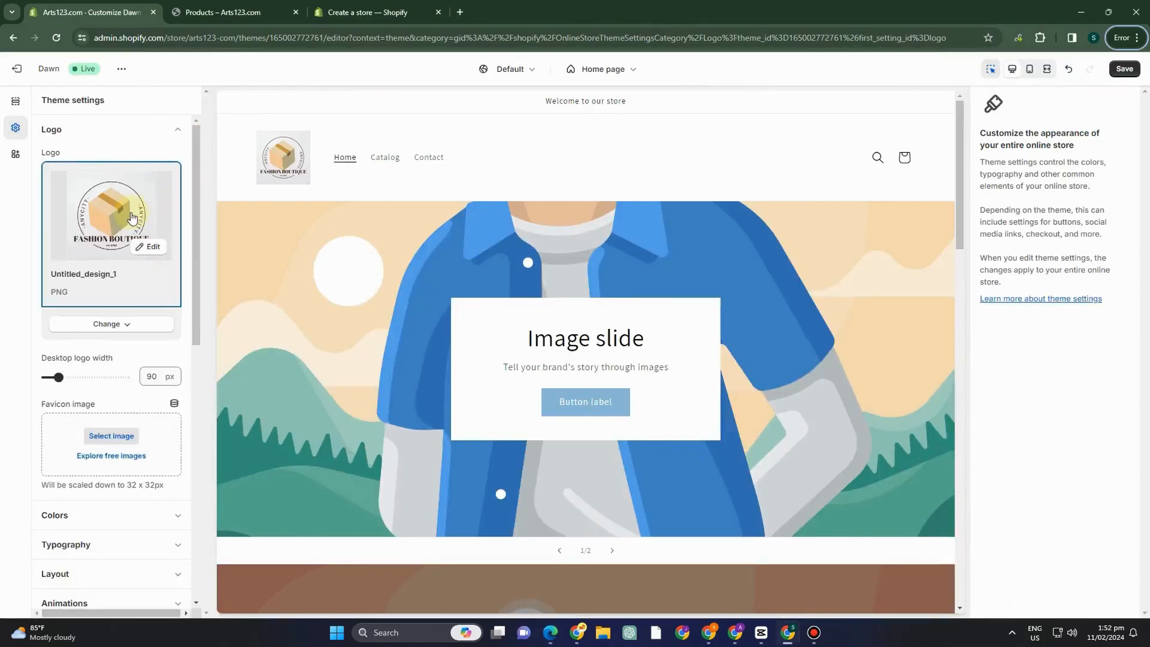
left_click(131, 217)
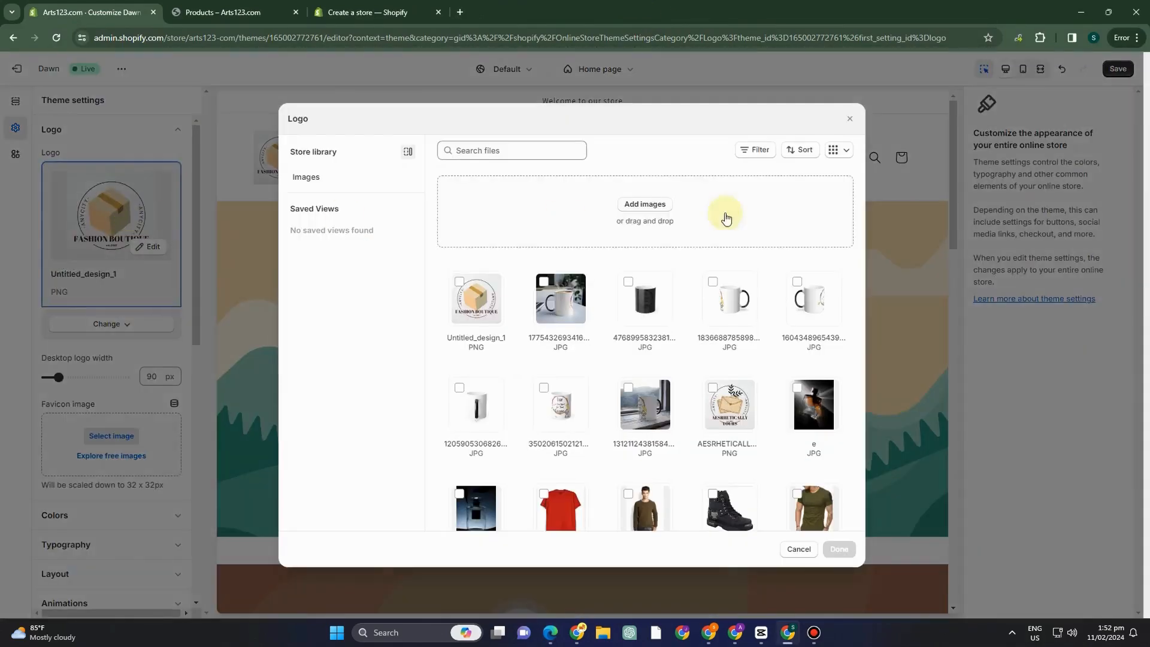
left_click(849, 119)
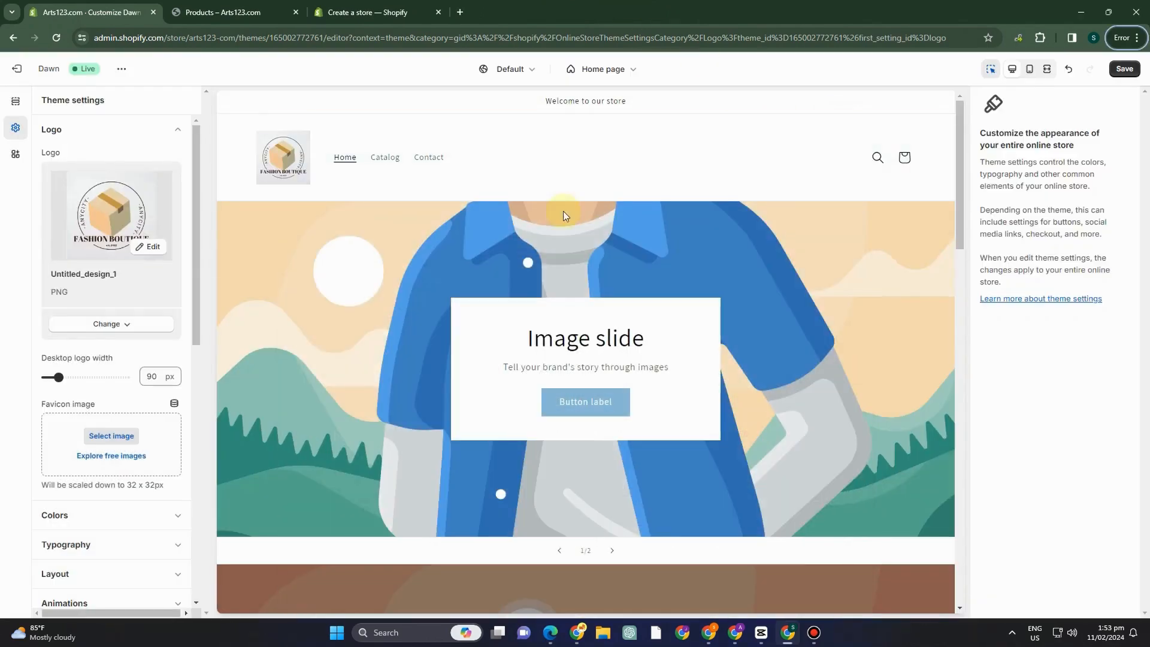
Select the slideshow's first image slide, check the banner design in Canva, and open the slide's image picker in Shopify.
left_click(481, 366)
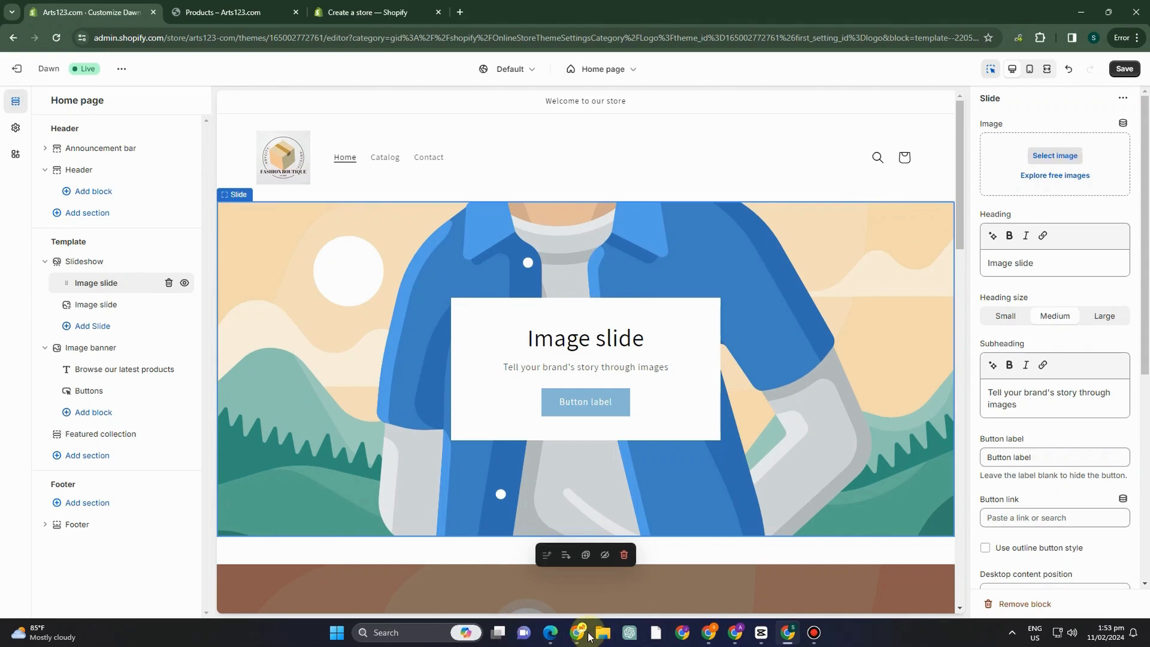
left_click(550, 632)
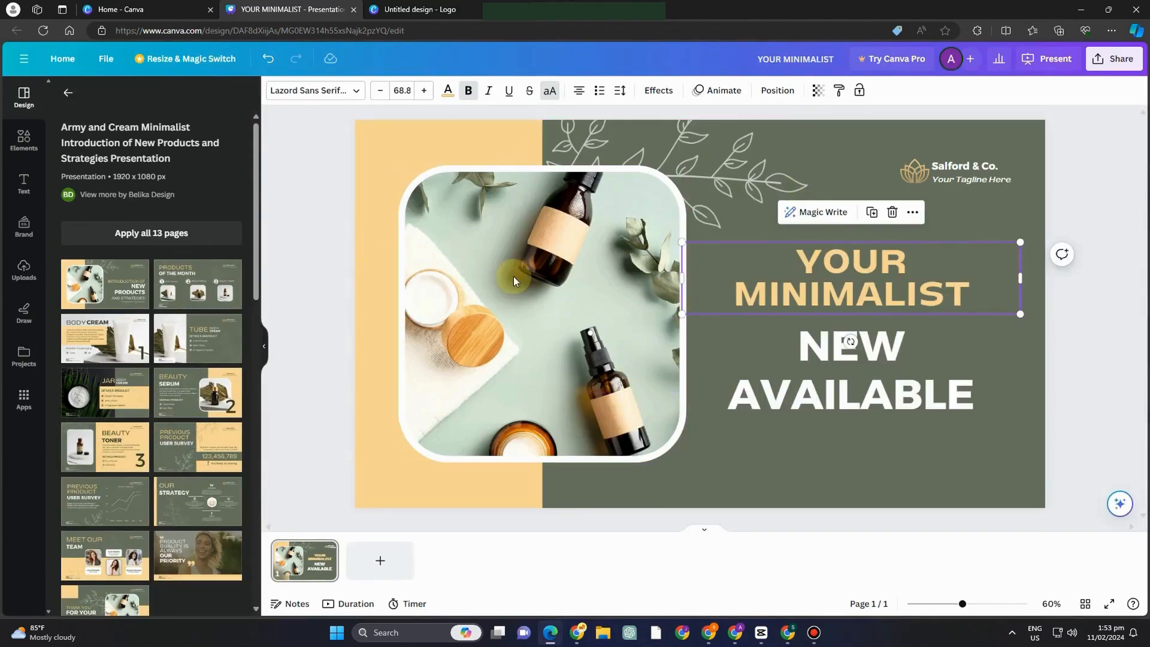
left_click(789, 631)
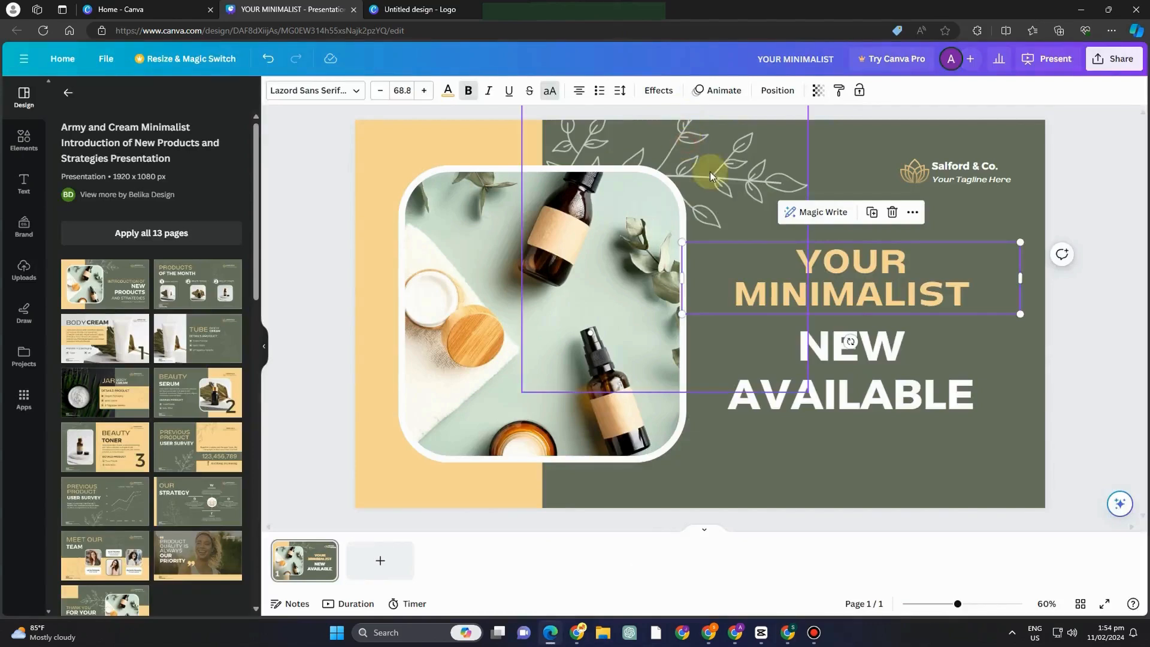
In Canva, enlarge the leaf branch on the YOUR MINIMALIST banner and place a copy of it over the lower right area.
left_click(709, 172)
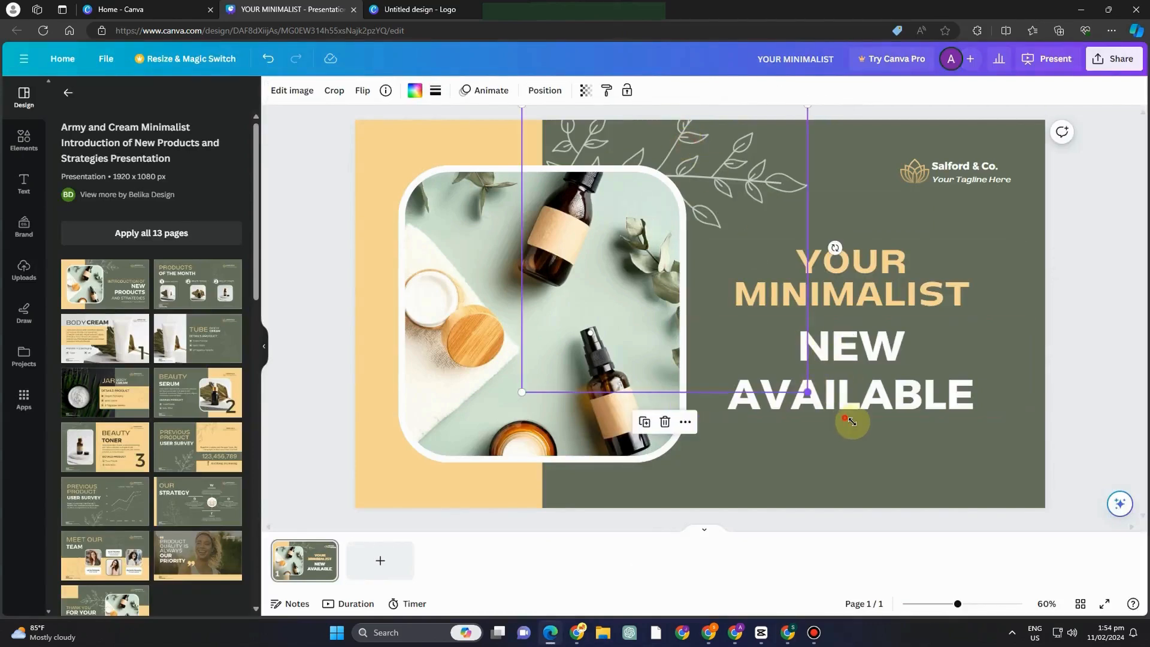
left_click_drag(851, 421, 851, 436)
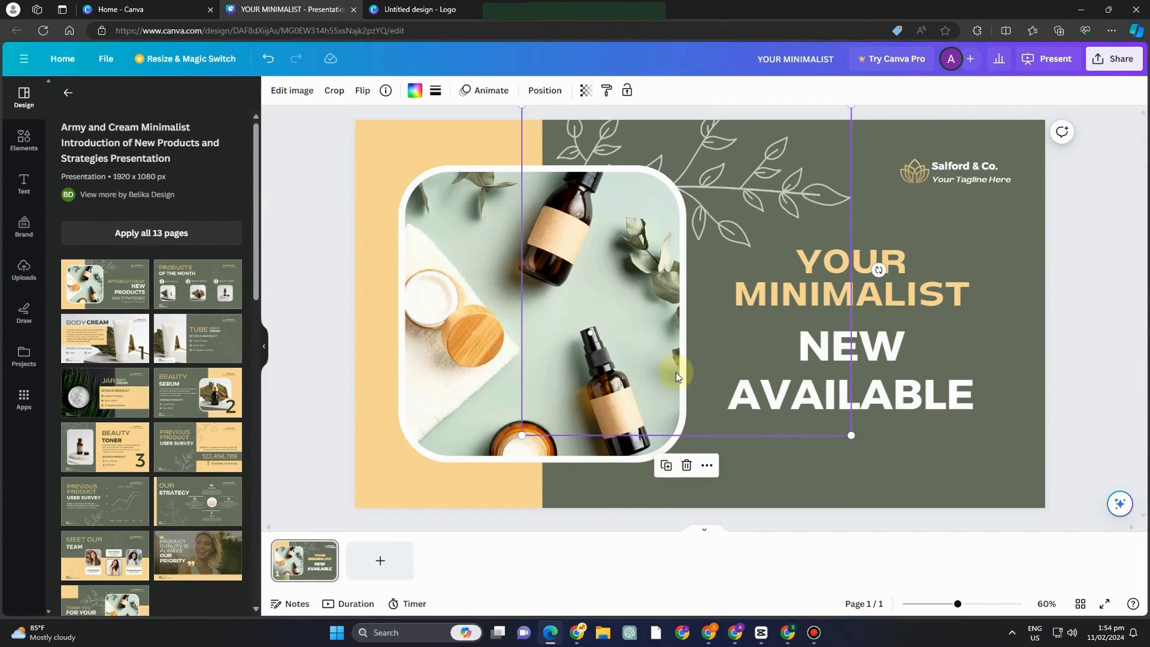
left_click_drag(653, 275, 849, 396)
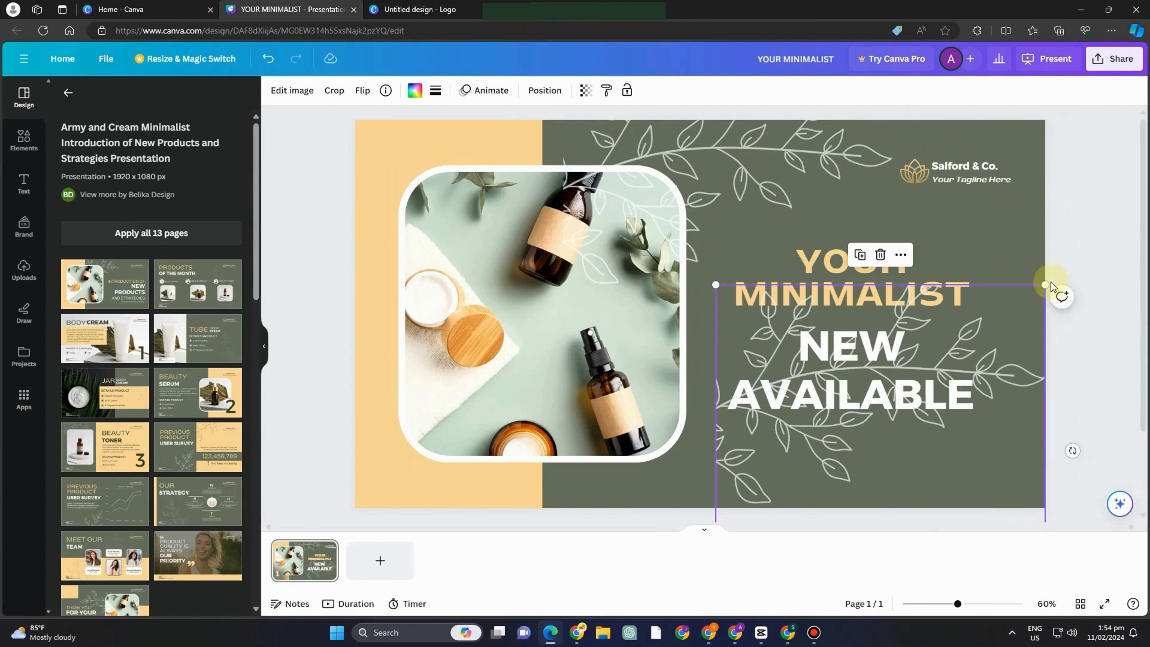
Shrink the copied leaf branch into the banner's lower right corner and reposition the larger branch along the upper edge.
left_click_drag(1040, 286, 956, 362)
left_click_drag(844, 417, 931, 398)
left_click_drag(796, 355, 858, 397)
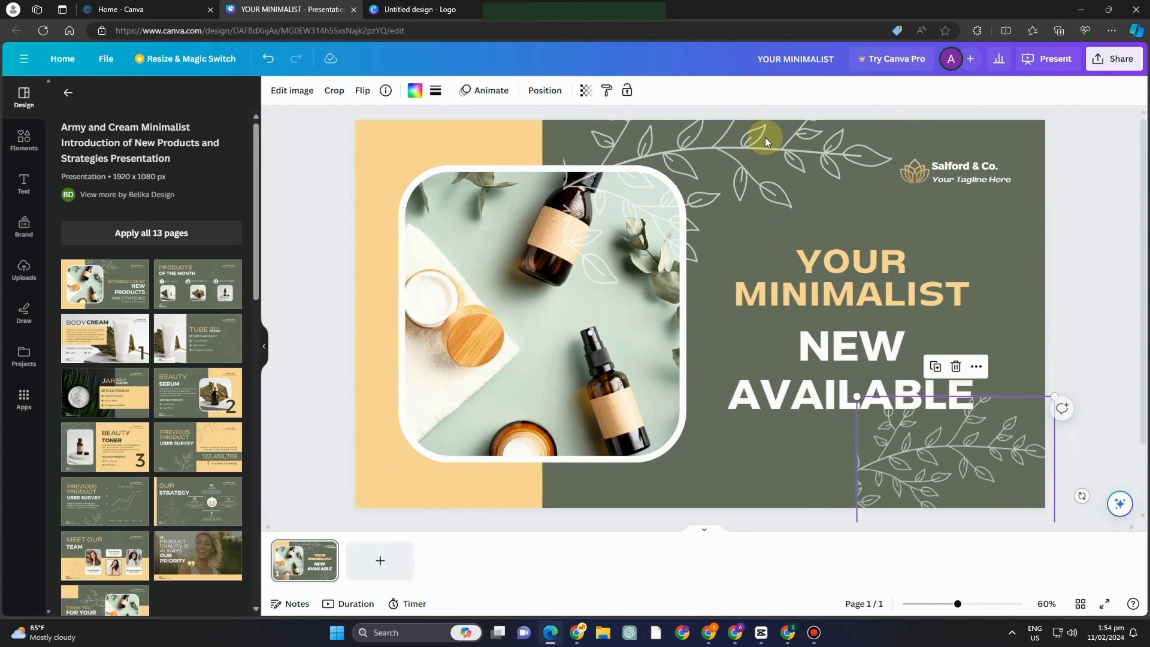
left_click_drag(764, 142, 784, 162)
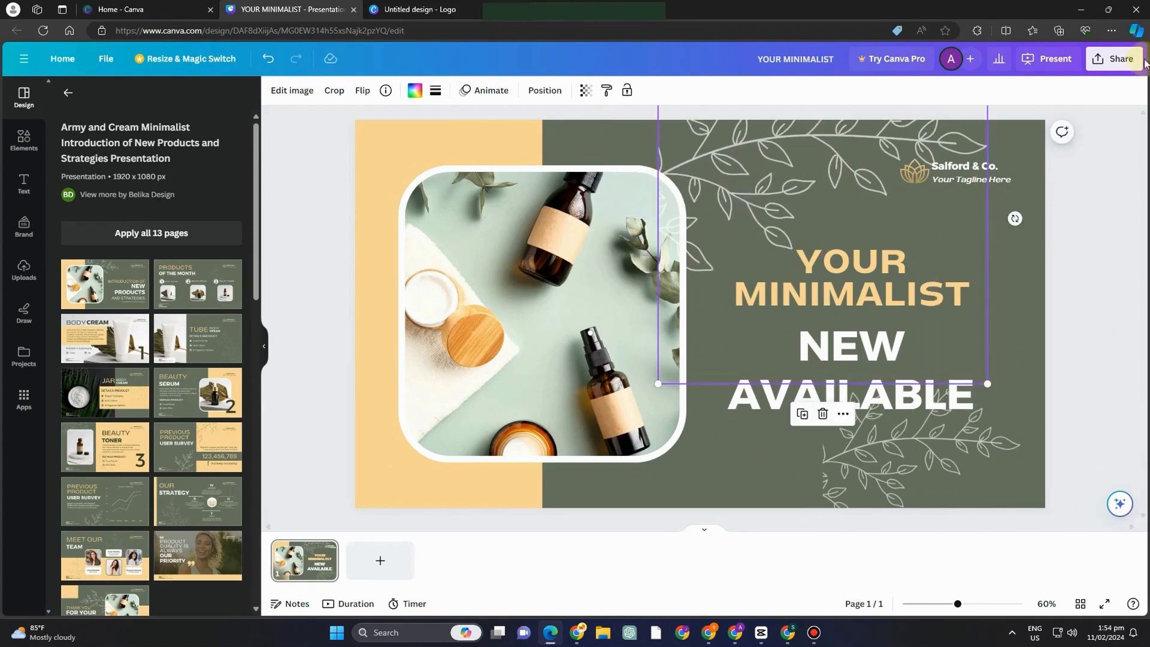
Download the banner design as a PNG and, back in Shopify, apply the uploaded YOUR_MINIMALIST image to the first slide.
left_click(1112, 58)
left_click(1006, 361)
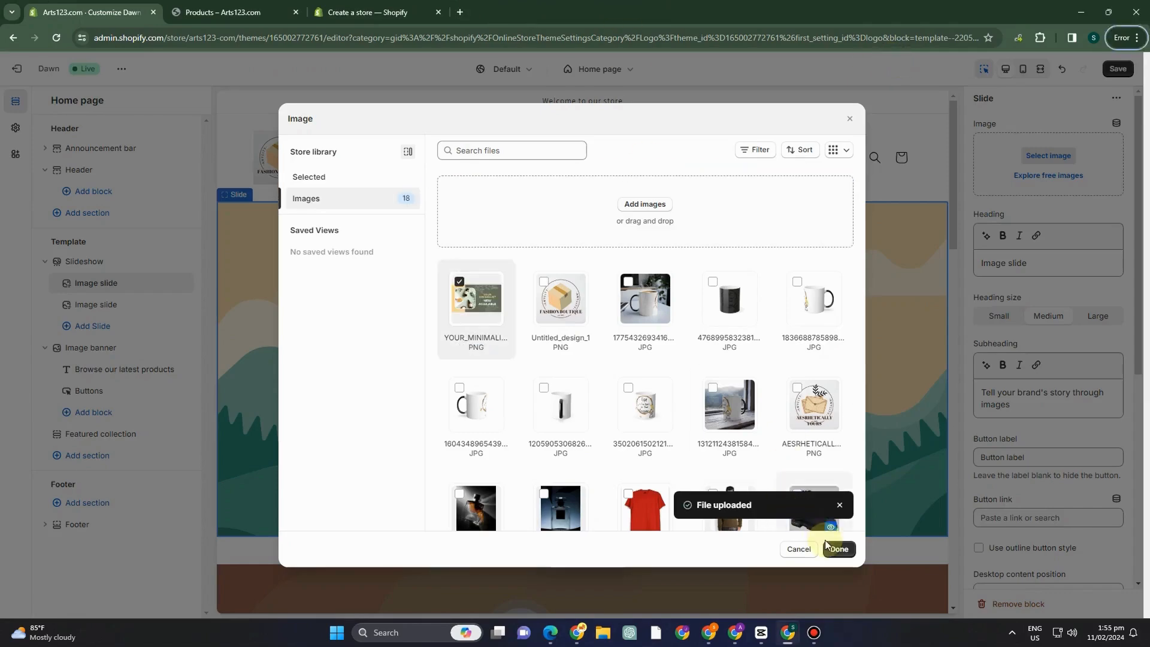
left_click(838, 551)
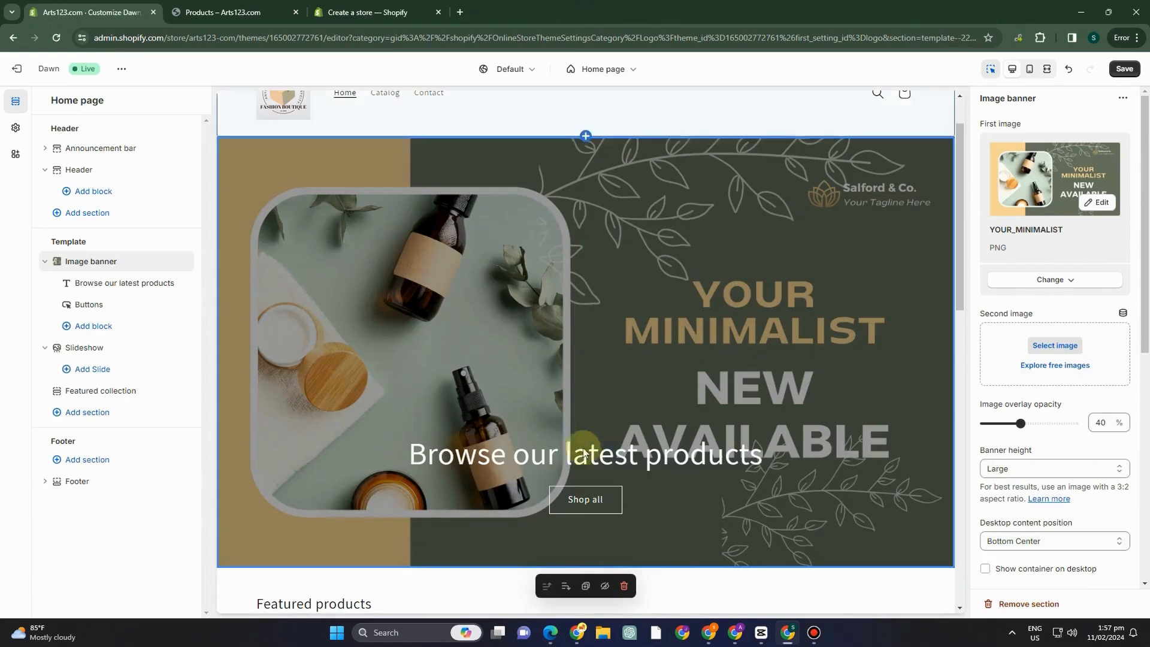
Replace the image banner's heading text with "FASHION BOUTIQUE".
left_click(581, 458)
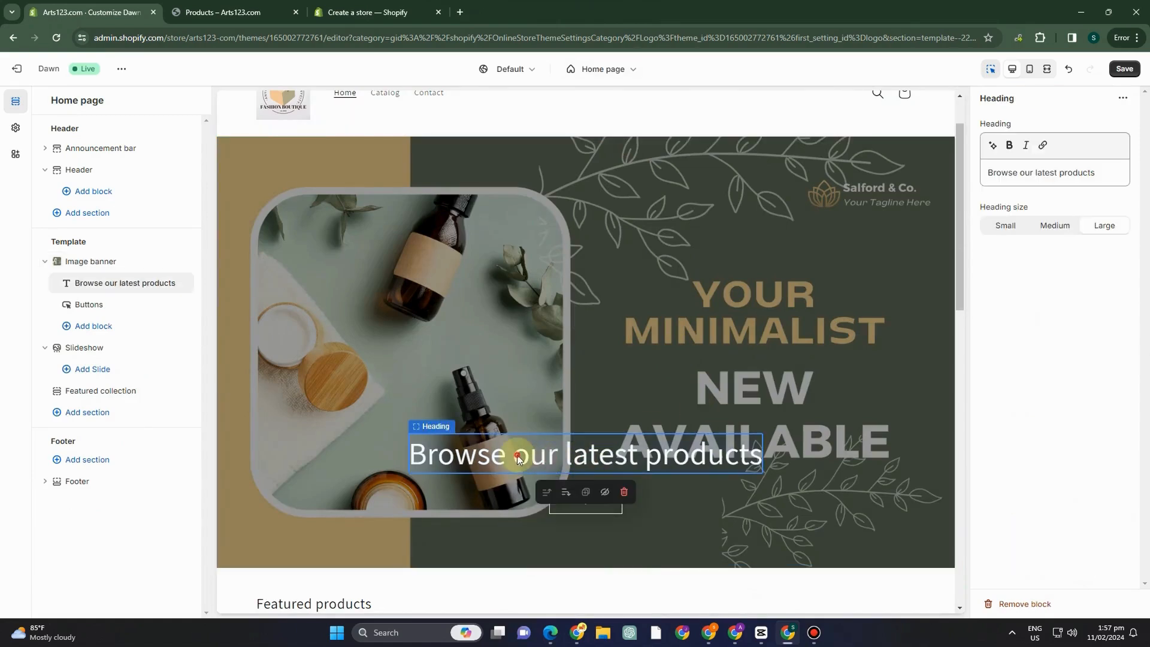
left_click(1017, 174)
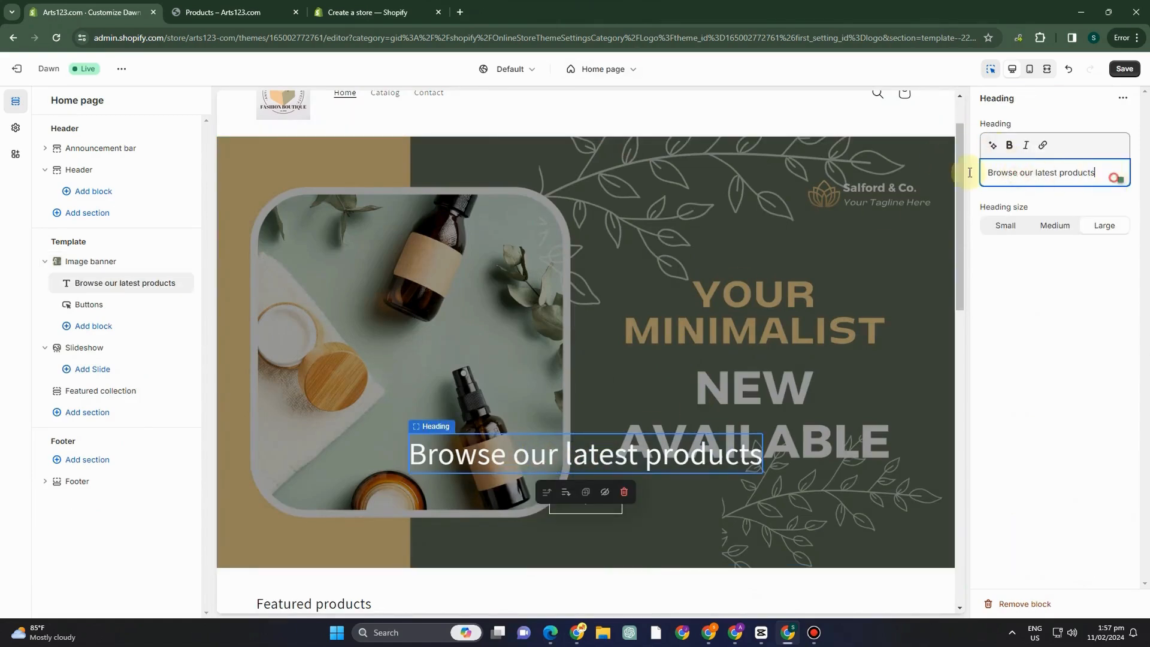
left_click_drag(969, 172, 919, 171)
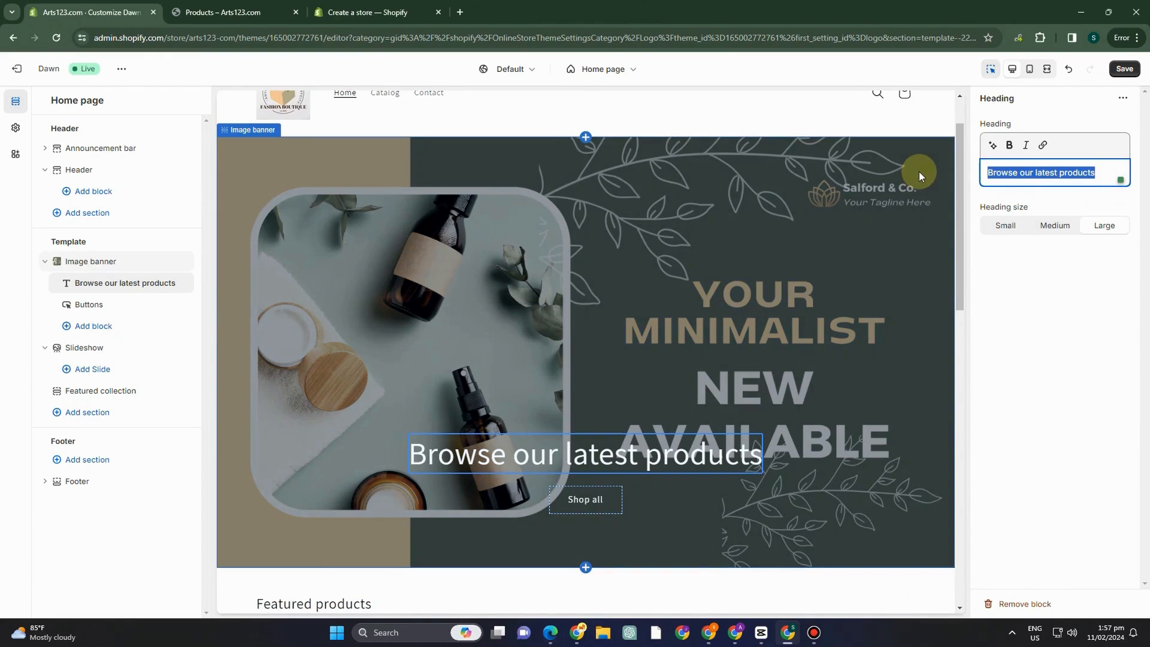
type("GASHION")
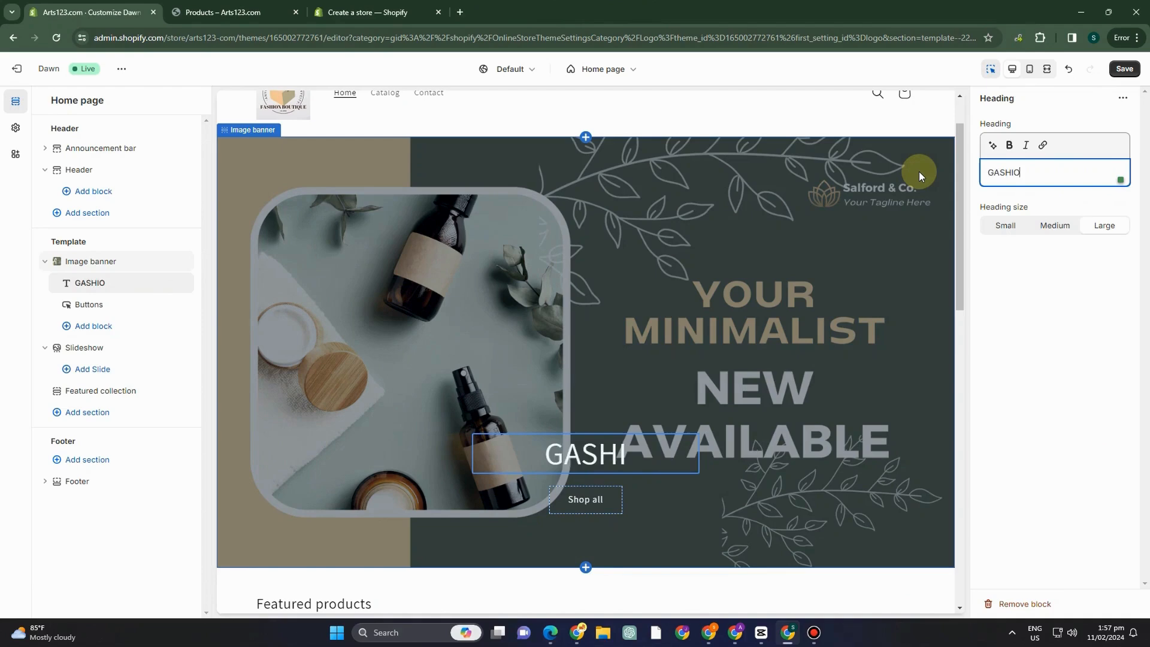
key("BackSpace")
key("BackSpace")
key("BackSpace")
key("BackSpace")
key("BackSpace")
key("BackSpace")
key("BackSpace")
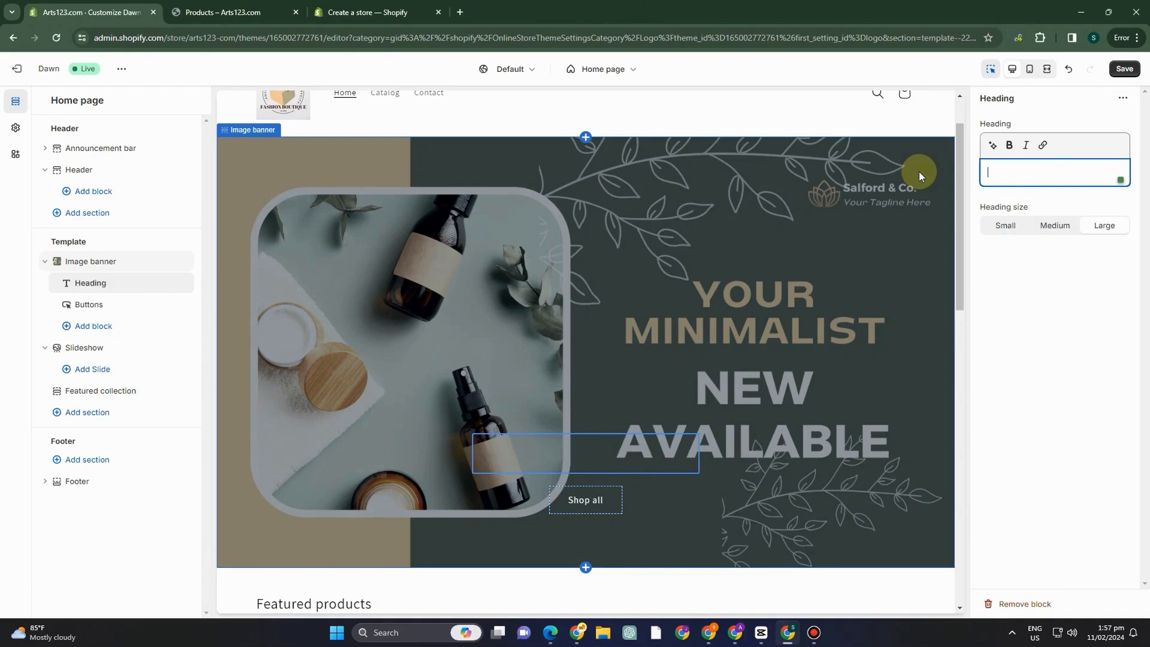
type("FASHI")
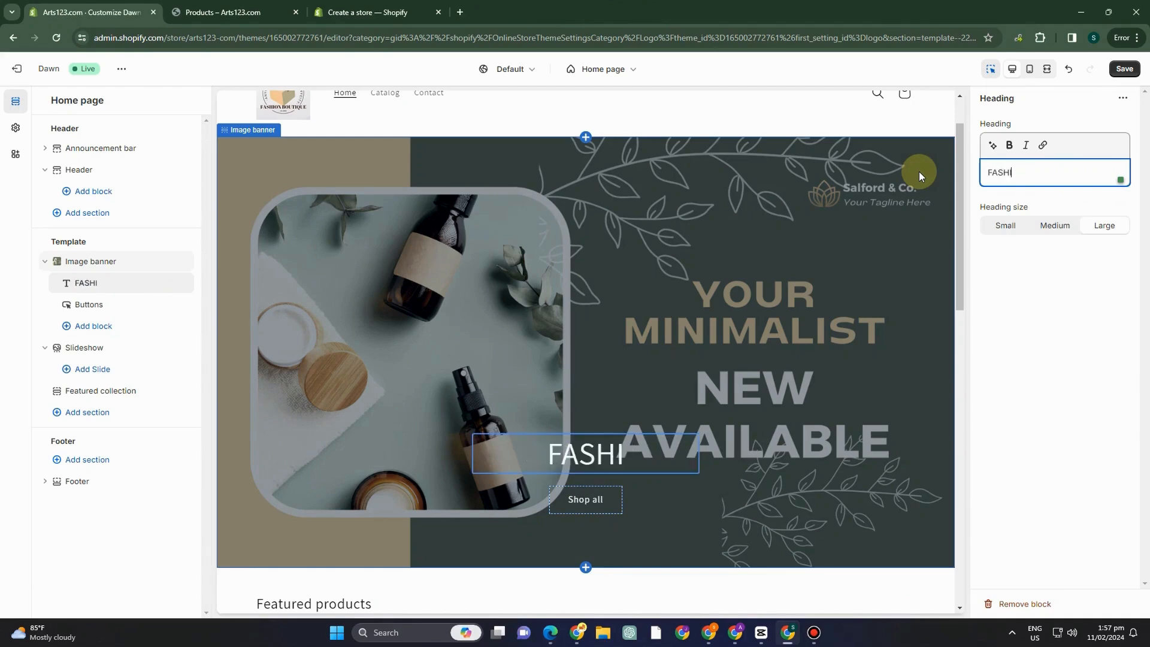
type("ON BO")
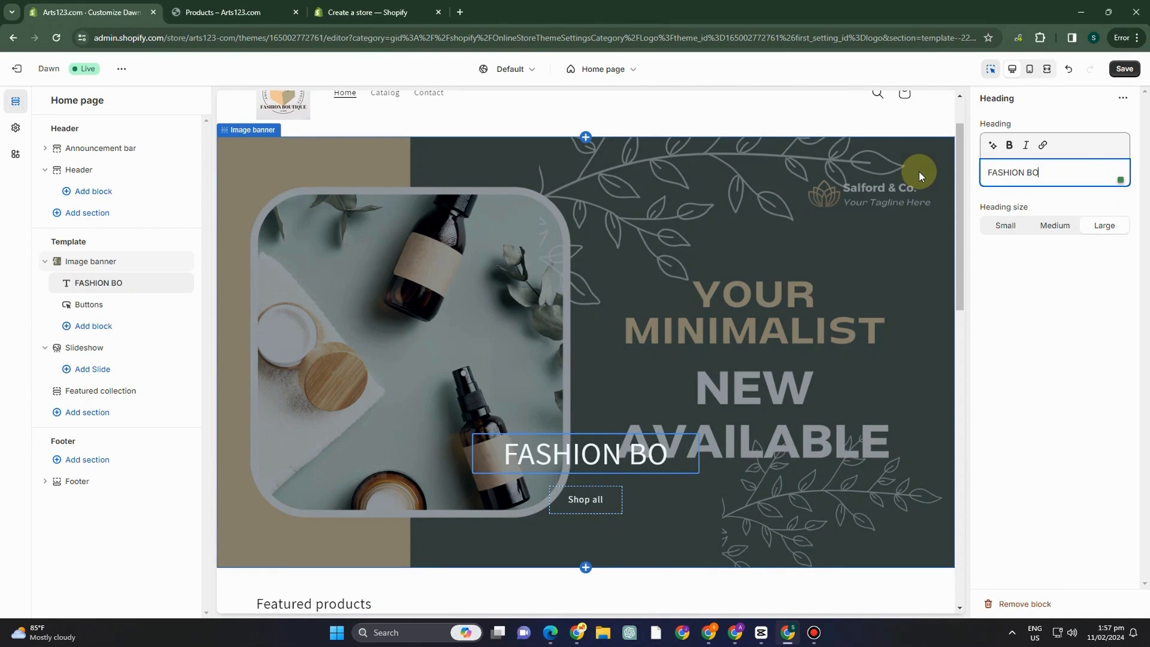
type("UTIQUE")
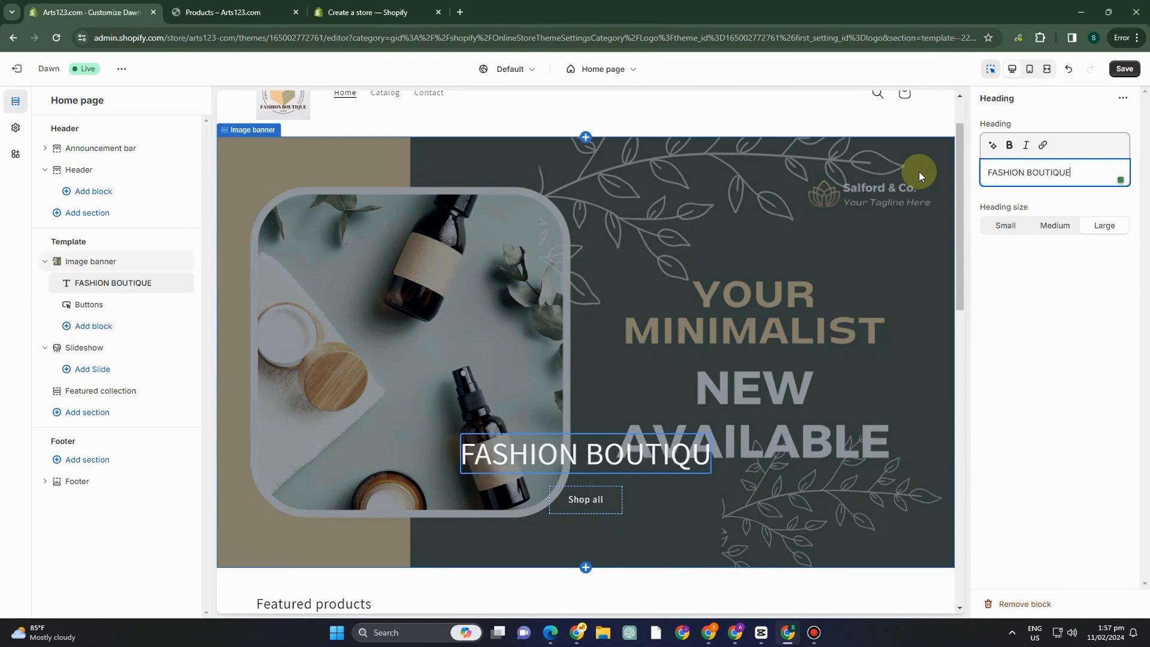
Try the Medium heading size for the banner heading, return it to Large, and save the theme changes.
left_click(1034, 226)
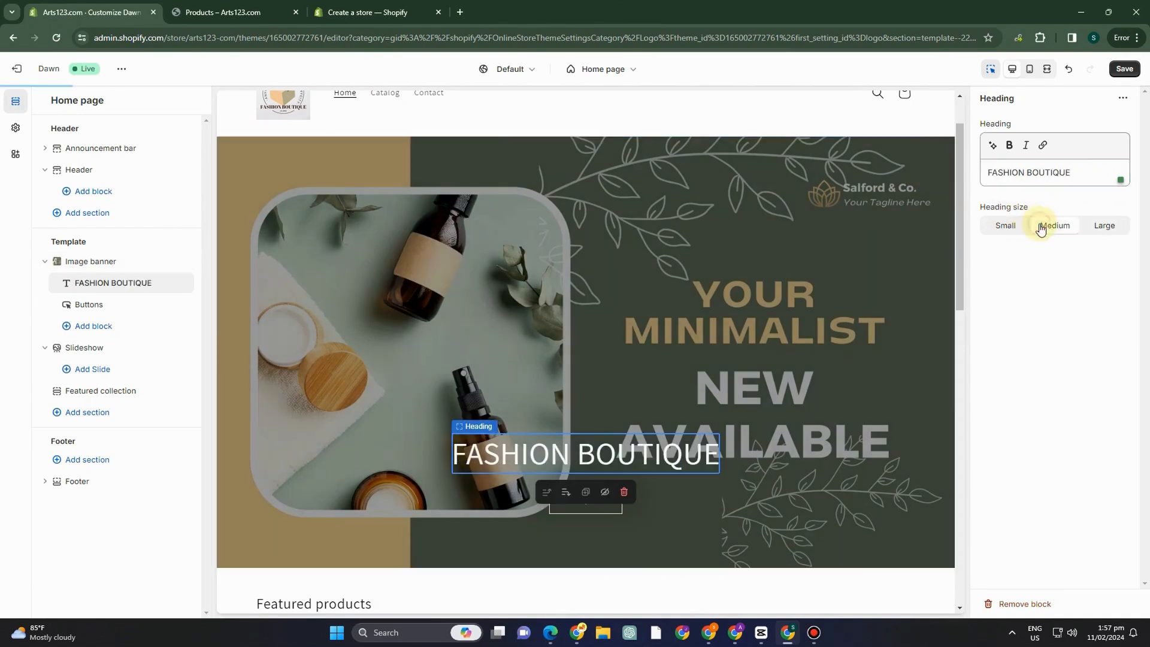
left_click(1095, 231)
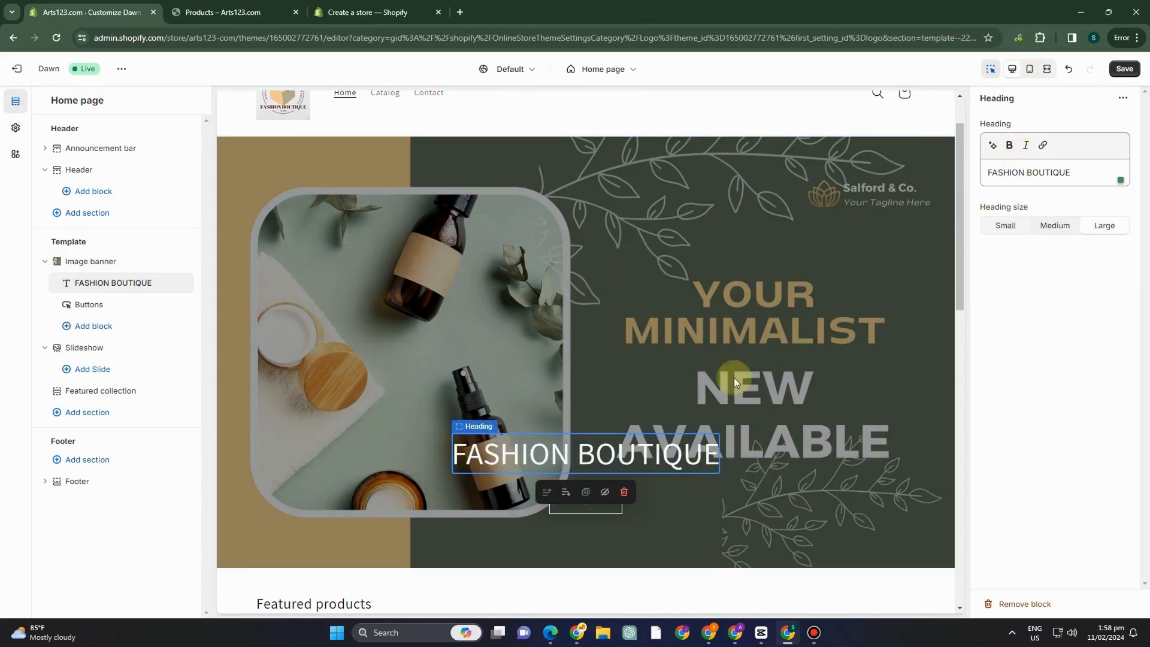
left_click(1125, 70)
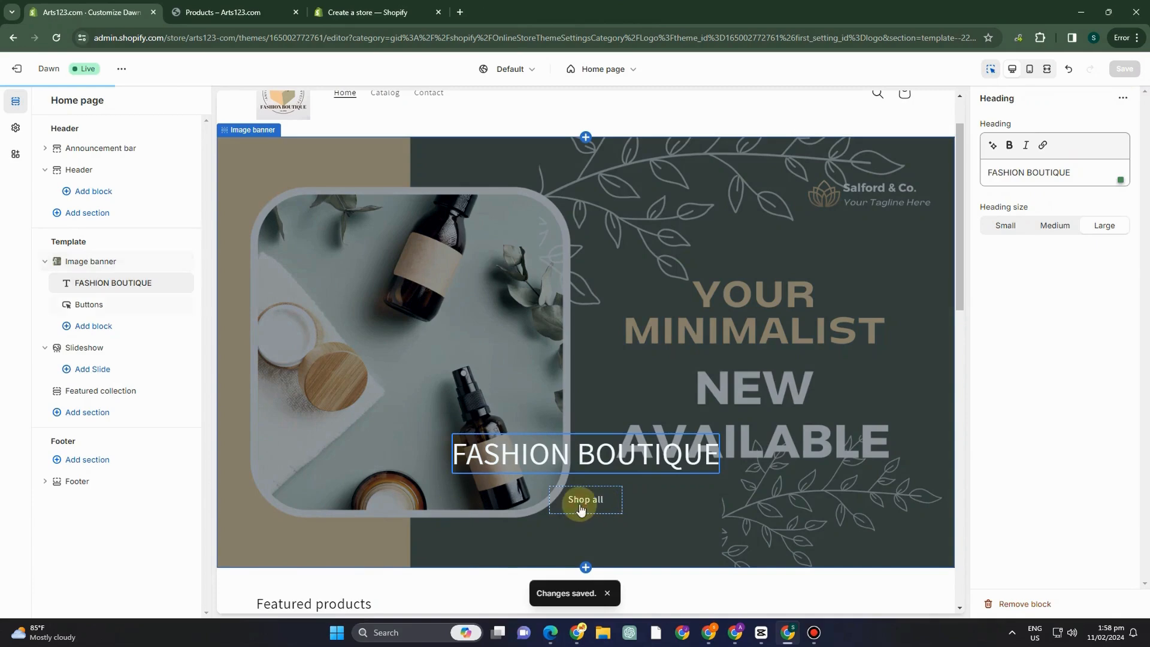
Review the settings of the image banner's Shop all button, its heading, and the banner section itself.
left_click(578, 505)
scroll(928, 210, "down", 2)
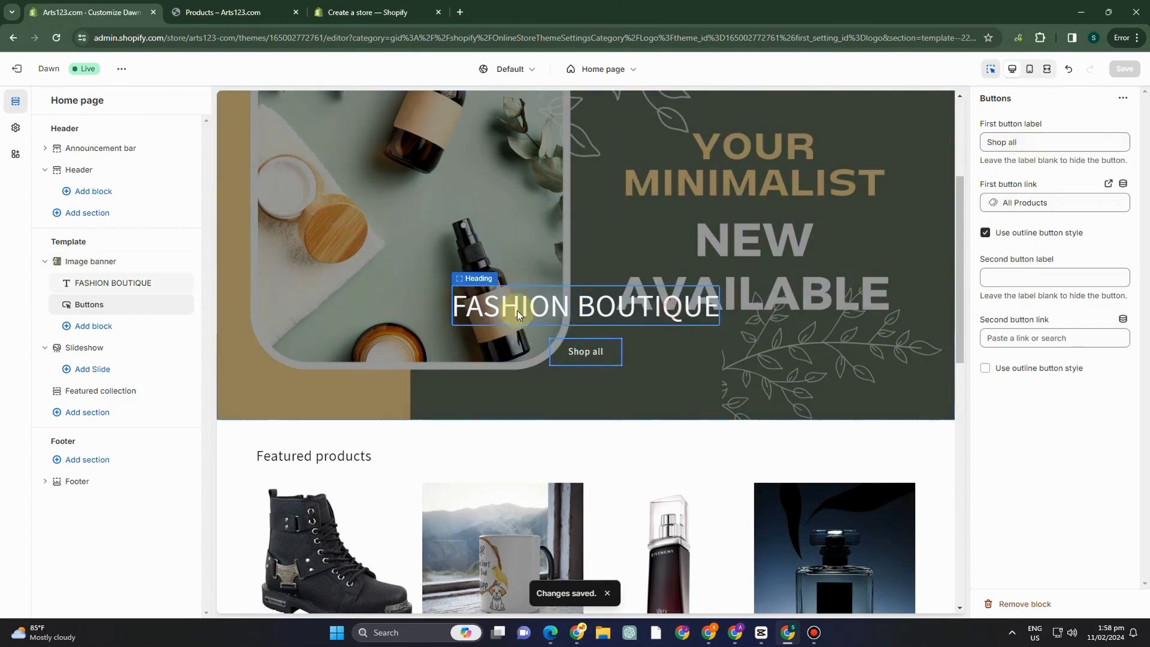
left_click(461, 317)
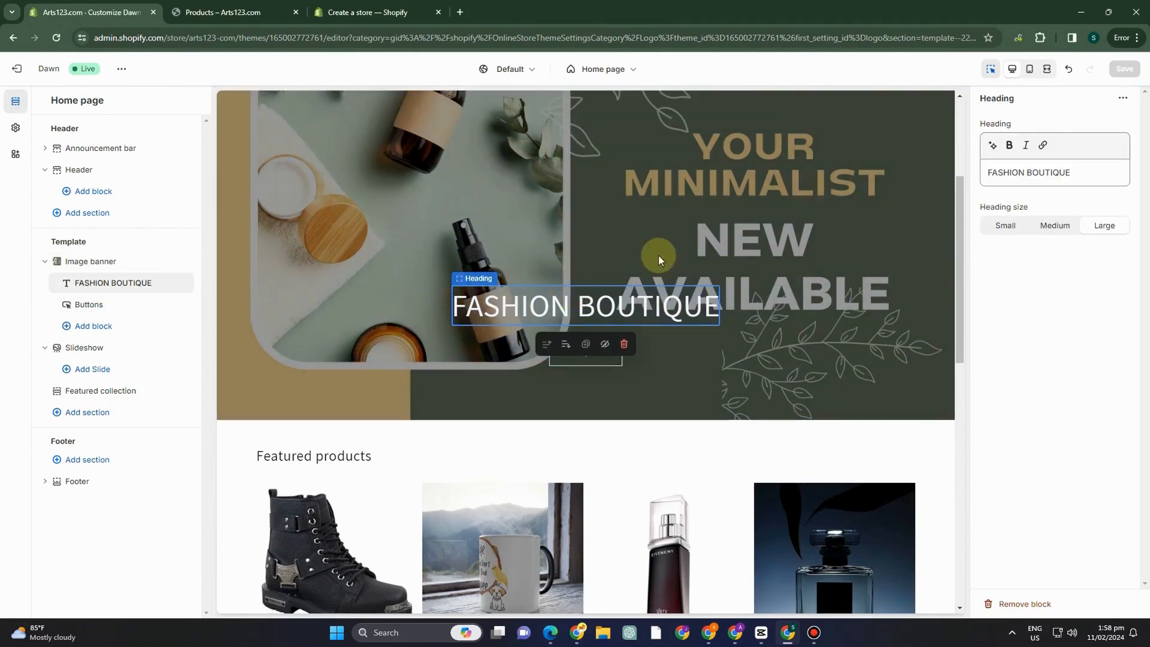
left_click(659, 258)
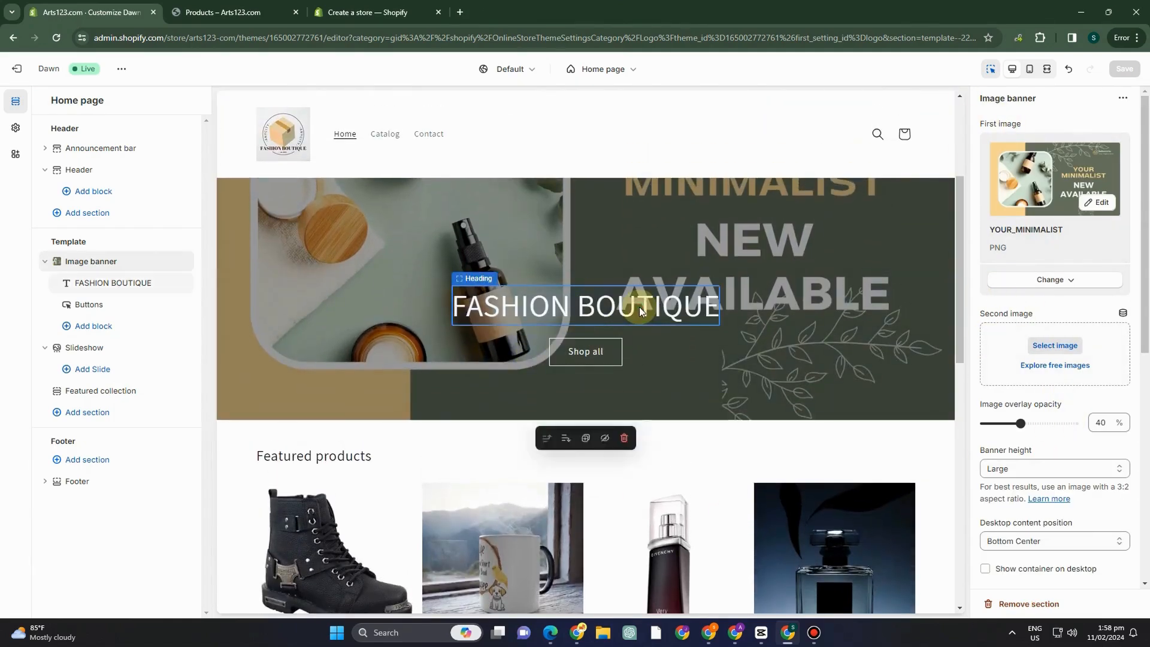
Change the image banner's heading to "FASHION BOUTIQUE ( YOUR MINIMALIST)" at Medium size and save the theme.
left_click(638, 306)
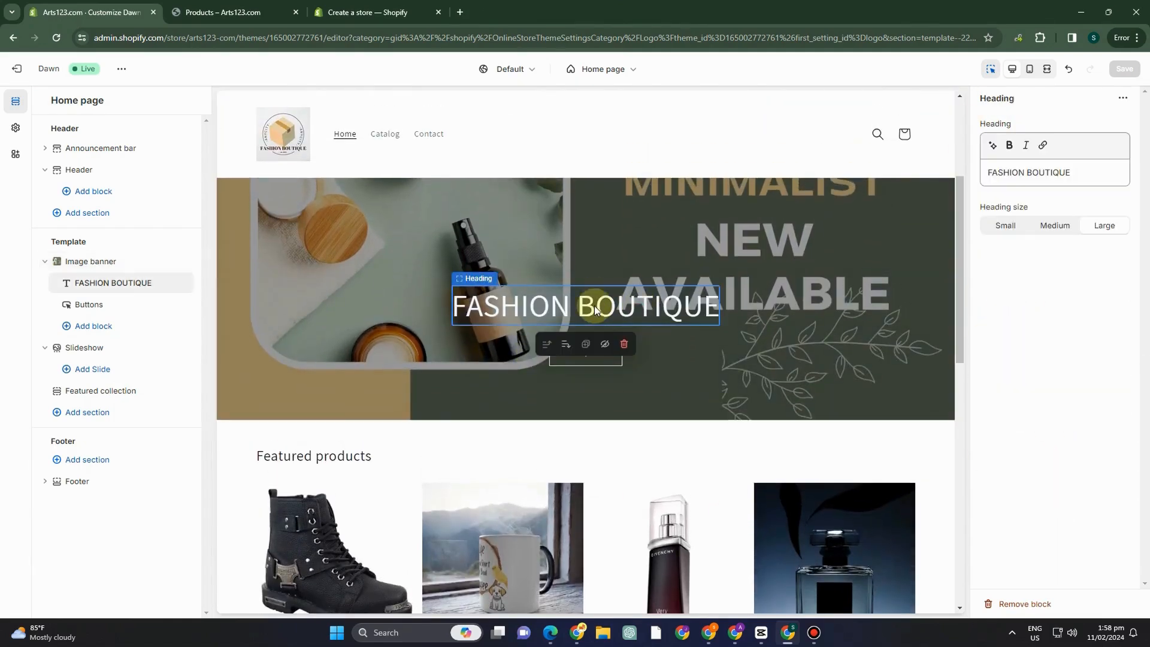
left_click(584, 271)
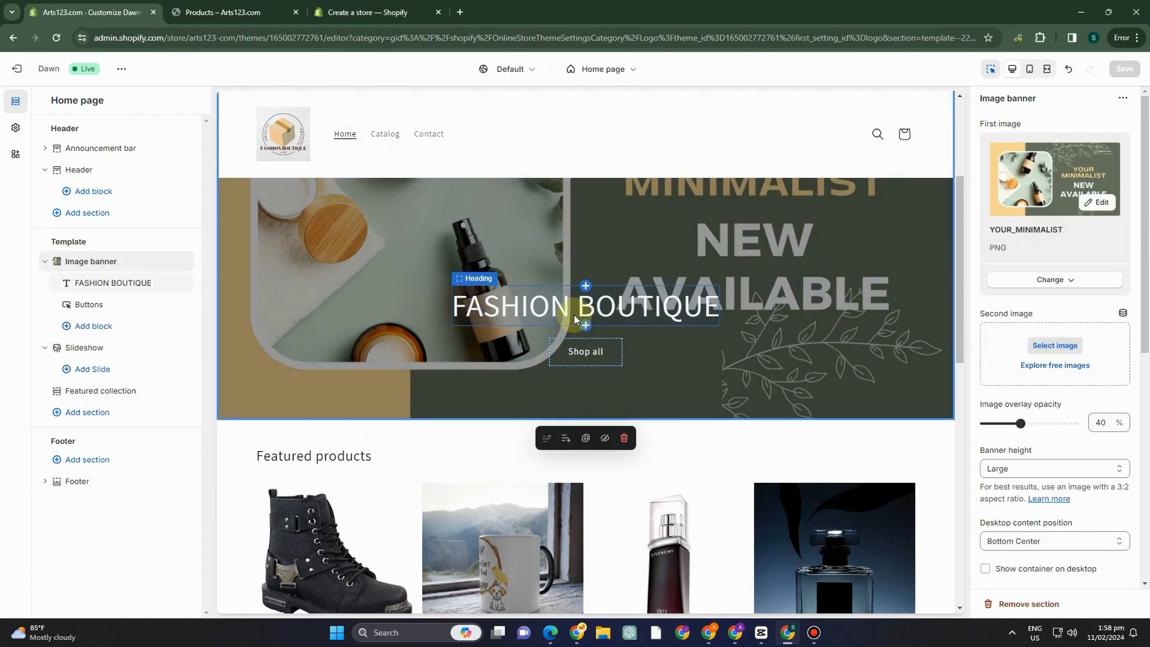
left_click(587, 287)
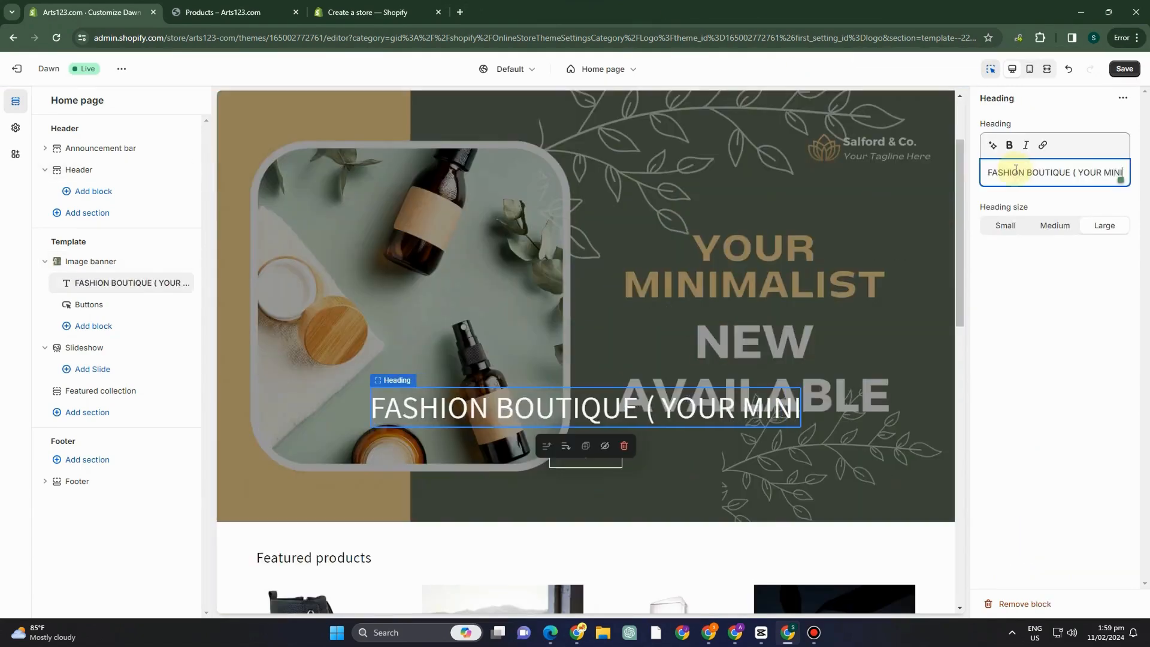
type("MALIST)")
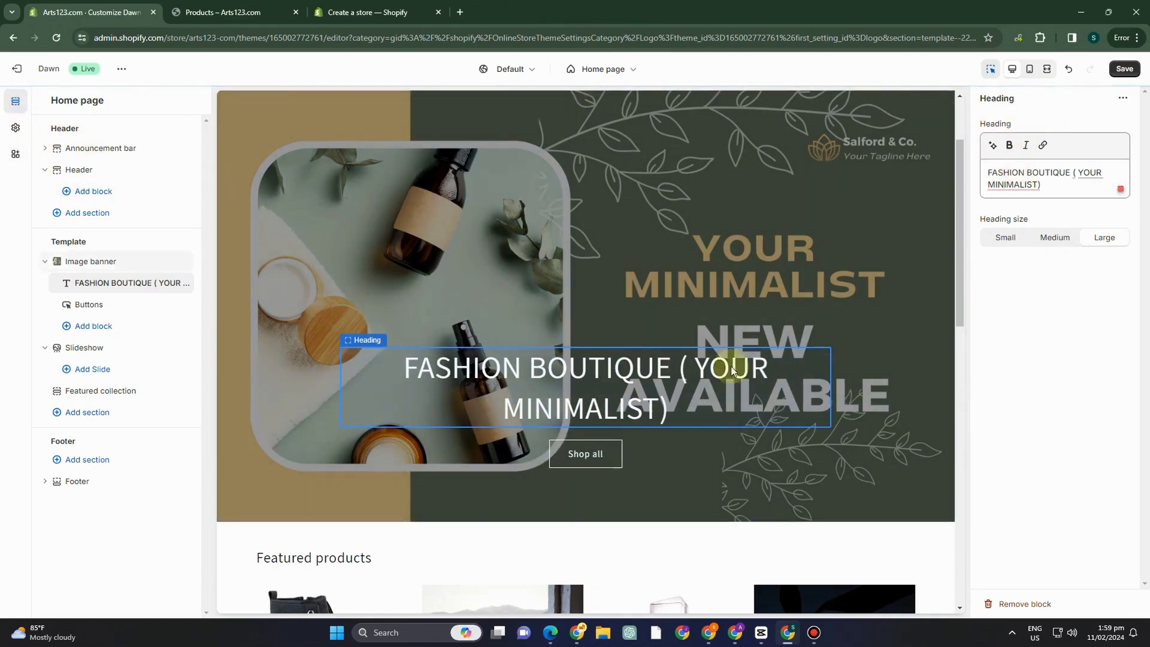
left_click_drag(621, 369, 620, 400)
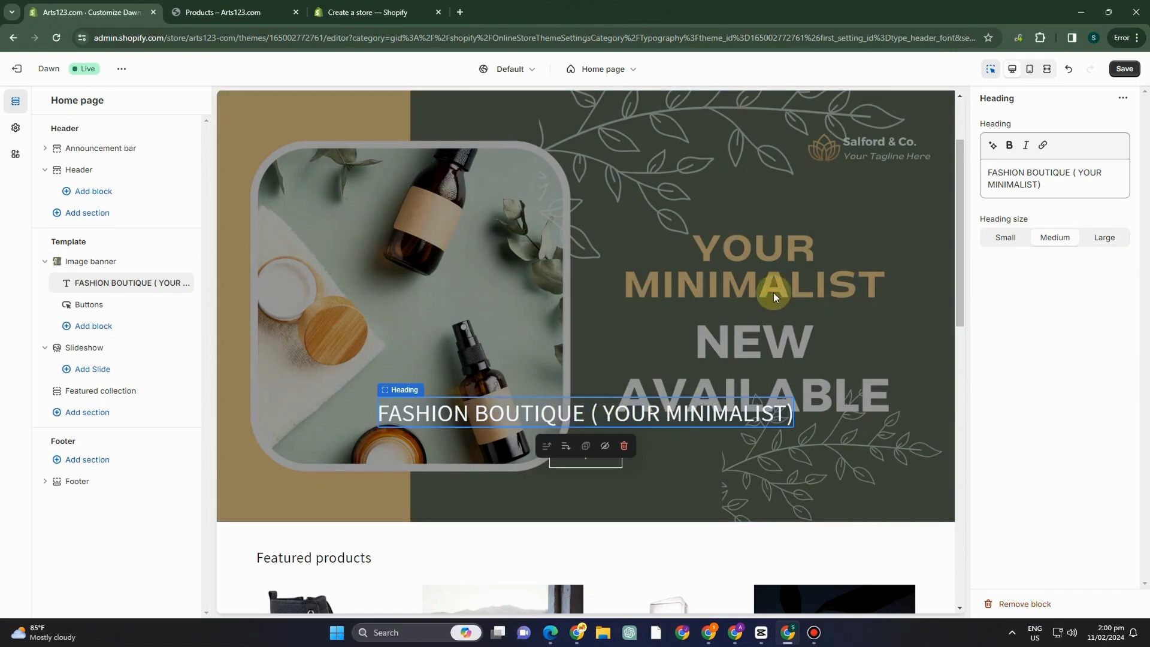
left_click(1123, 69)
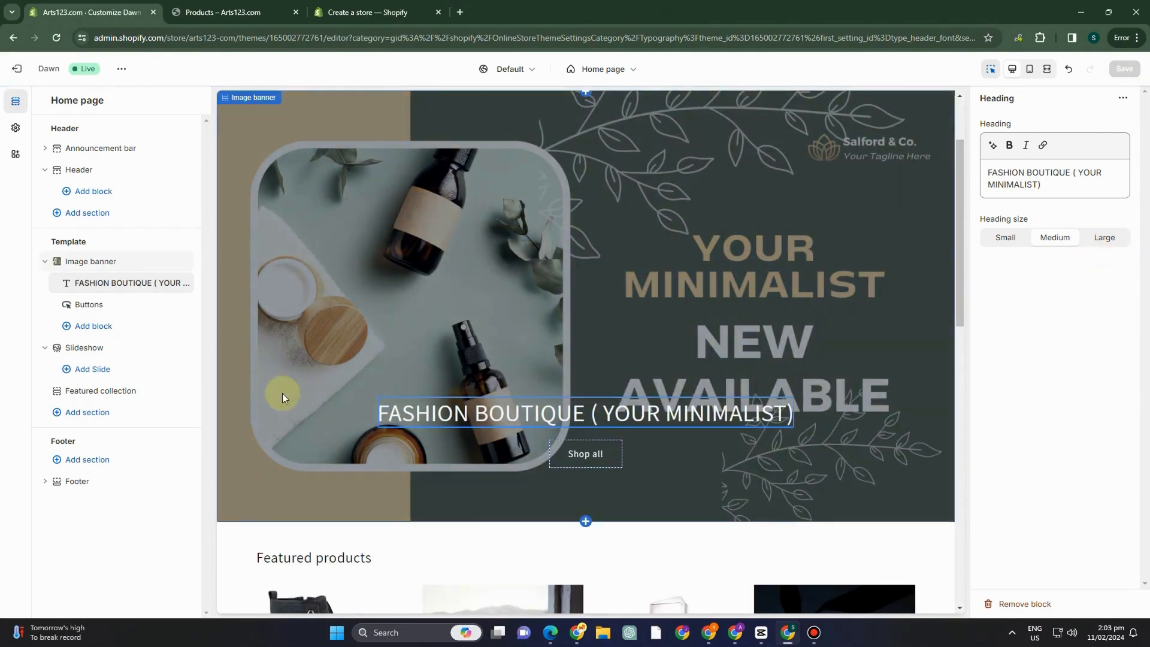
Add a Text block to the image banner with the copied description starting "Welcome to our fashion boutique, where timeless elegance", and save the theme.
left_click(89, 326)
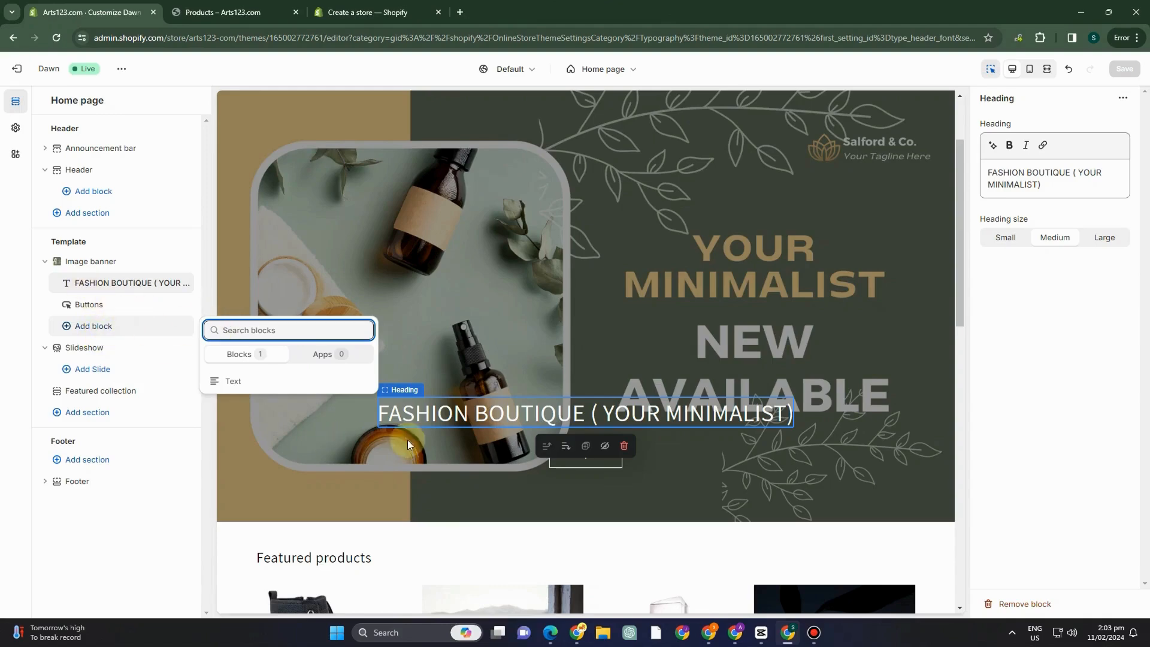
left_click(233, 381)
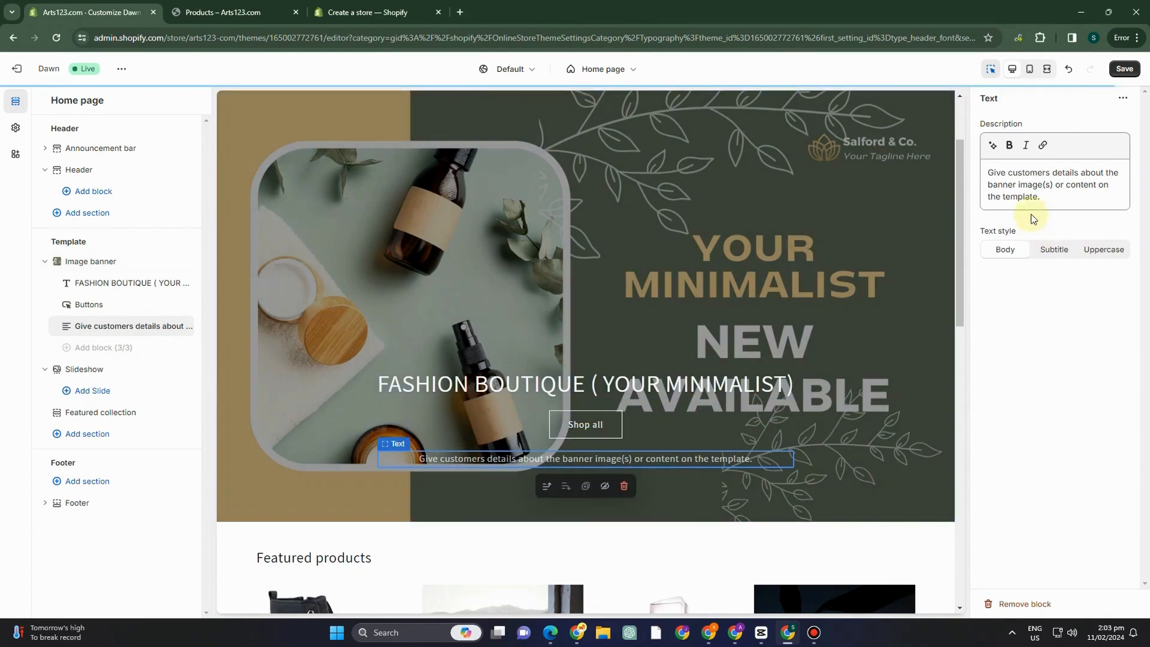
left_click(1026, 191)
key("ctrl+a")
type("\"Welcome to our fashion boutique, where timeless elegance meets contemporary trends! Discover a curated selection of high-quality clothing and accessories that elevate your style effortlessly.")
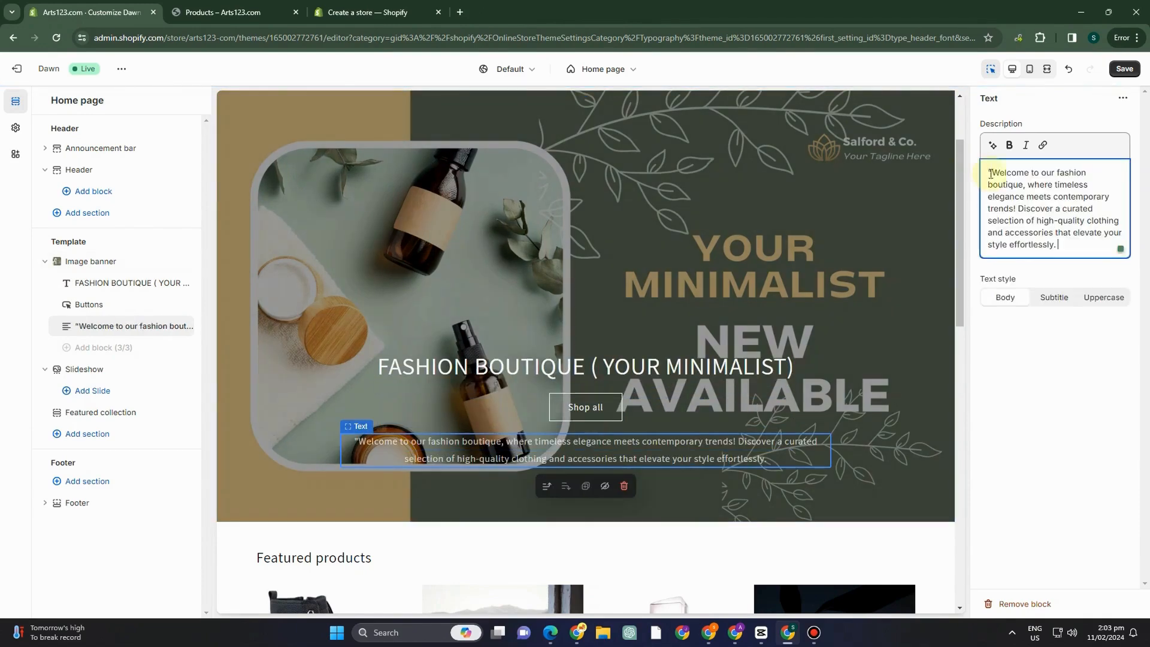
left_click(407, 456)
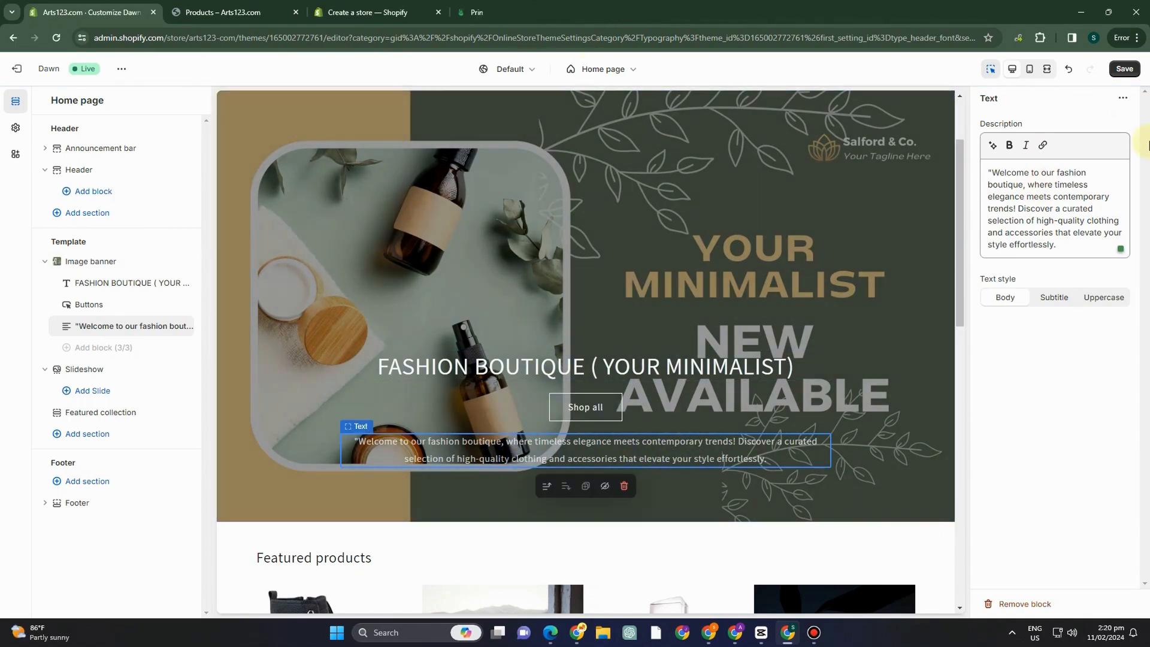
left_click(1122, 68)
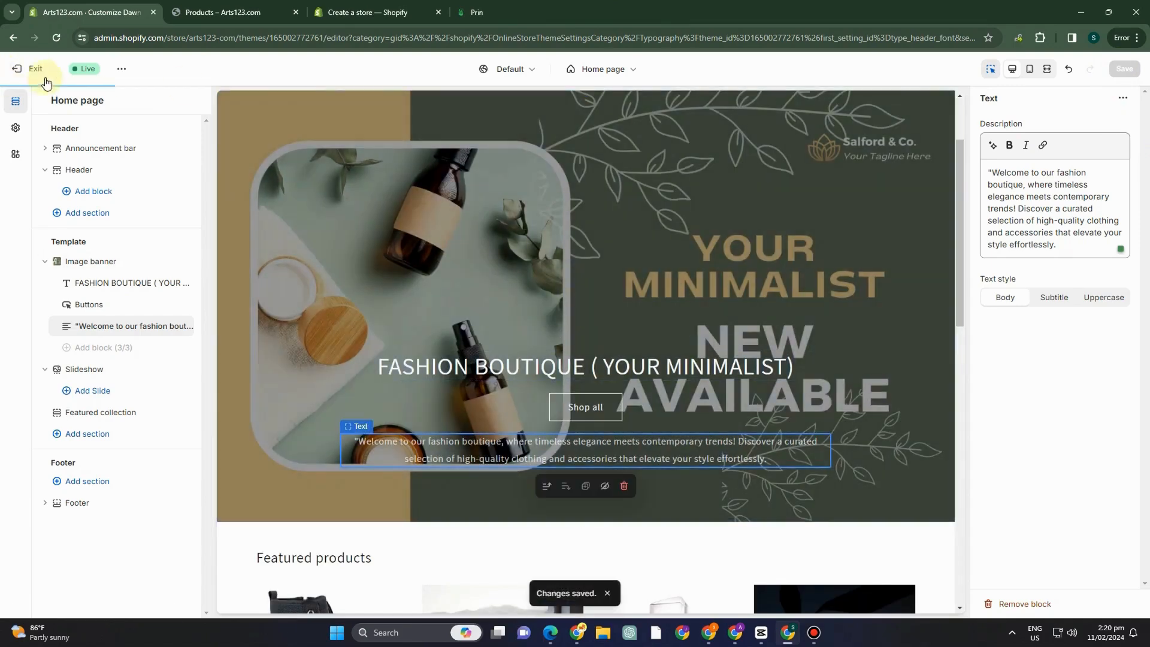
Leave the theme editor for the store's product list, checking the open Printify home page along the way.
left_click(36, 70)
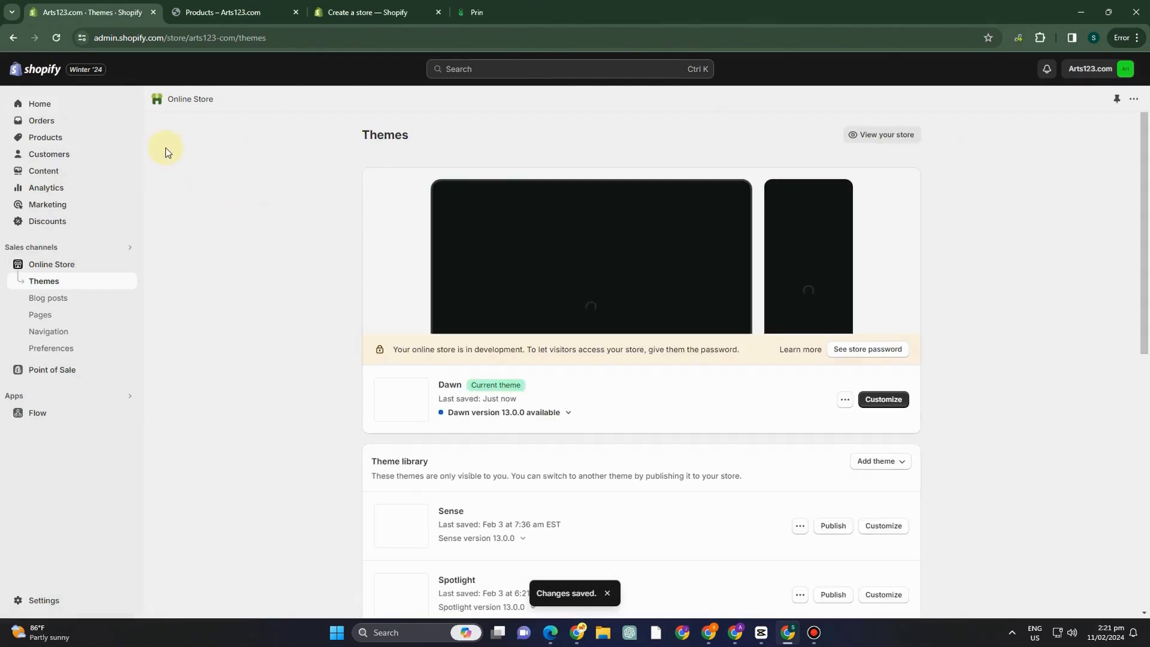
left_click(47, 138)
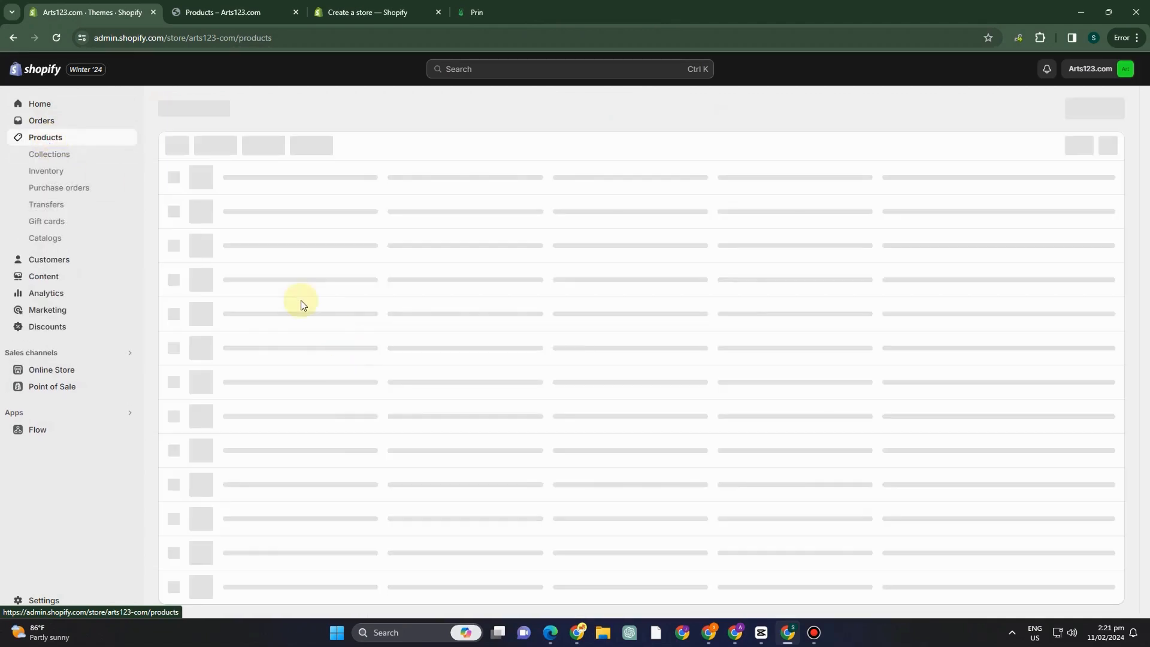
left_click(376, 13)
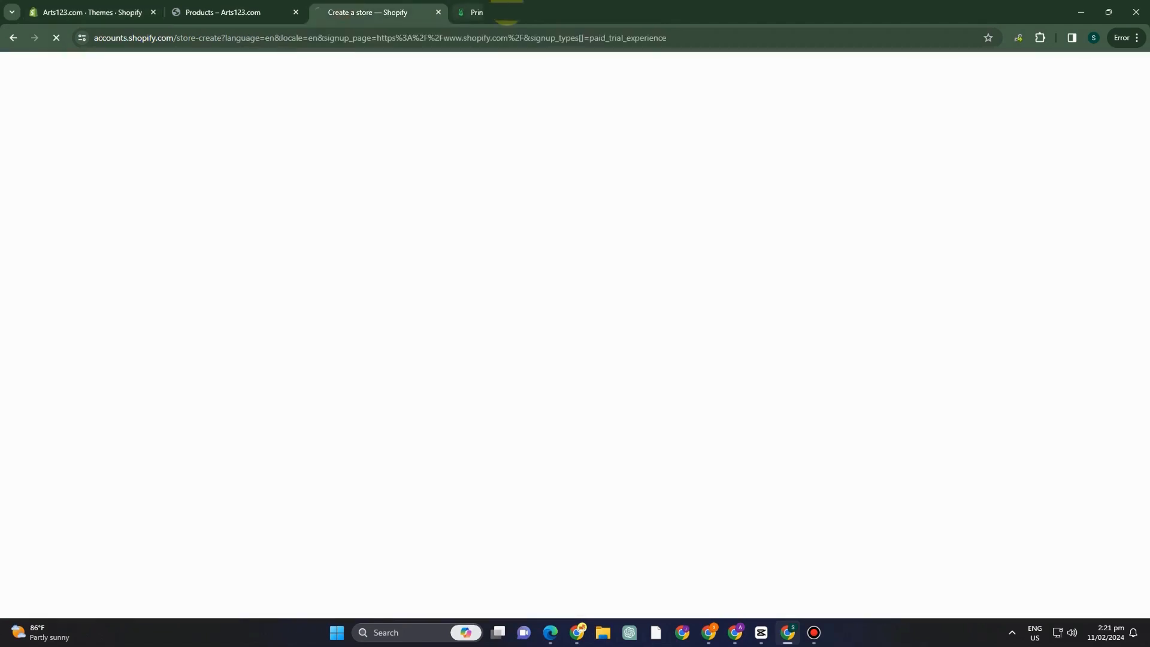
left_click(505, 12)
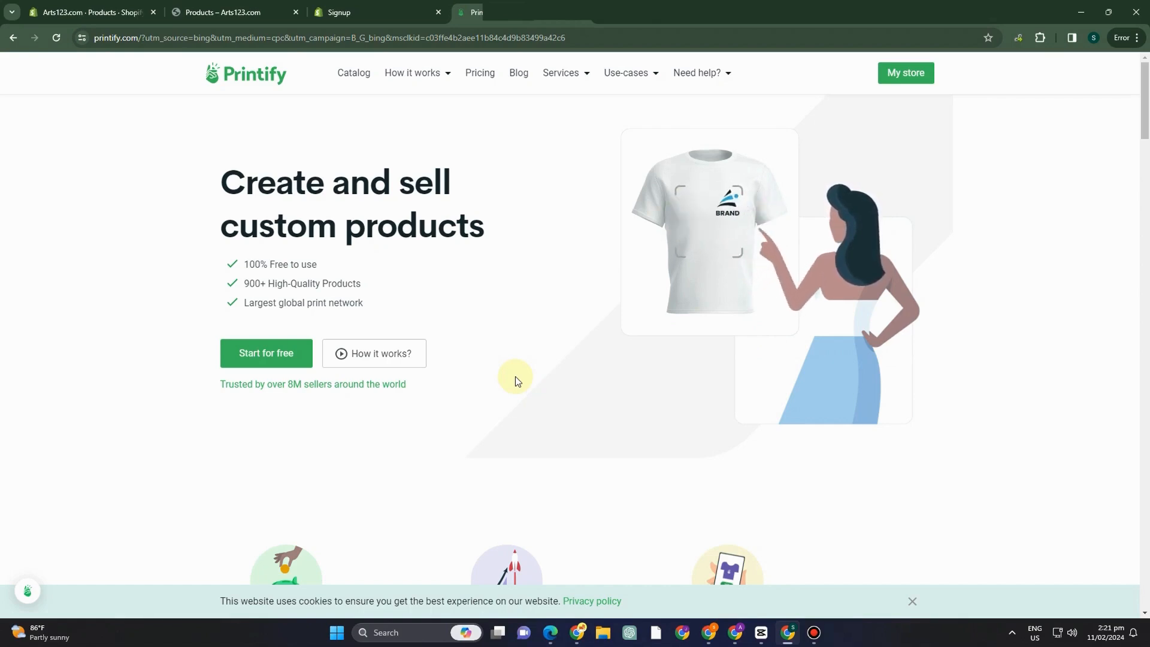
left_click(71, 9)
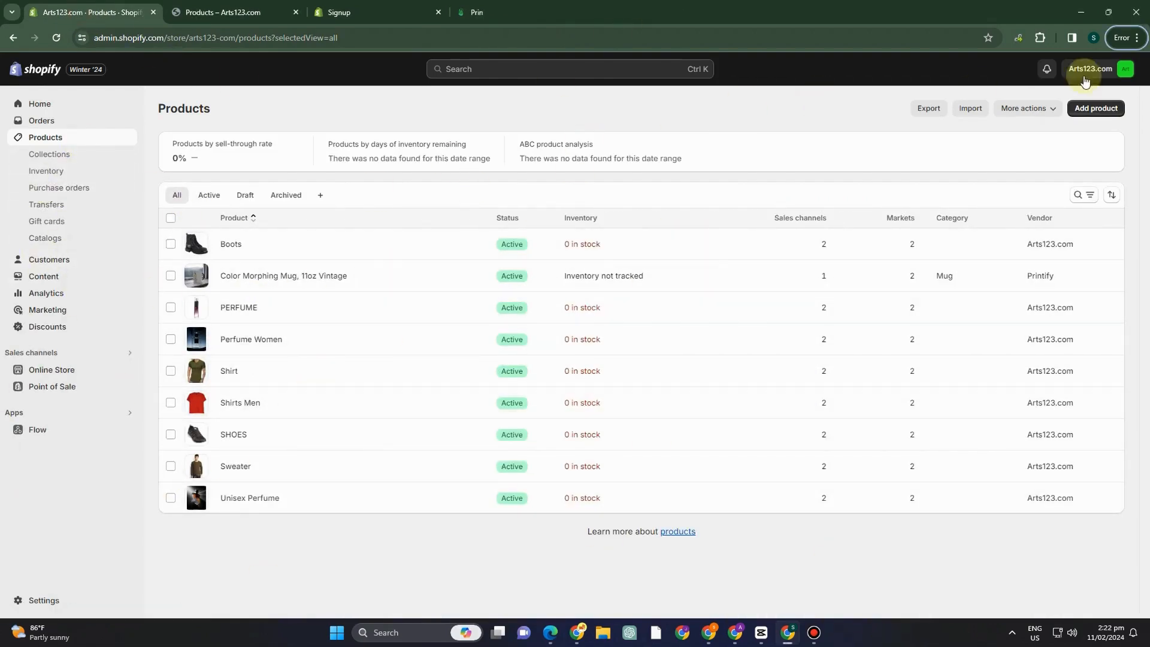
Start a new product and title it "Bags".
left_click(1097, 114)
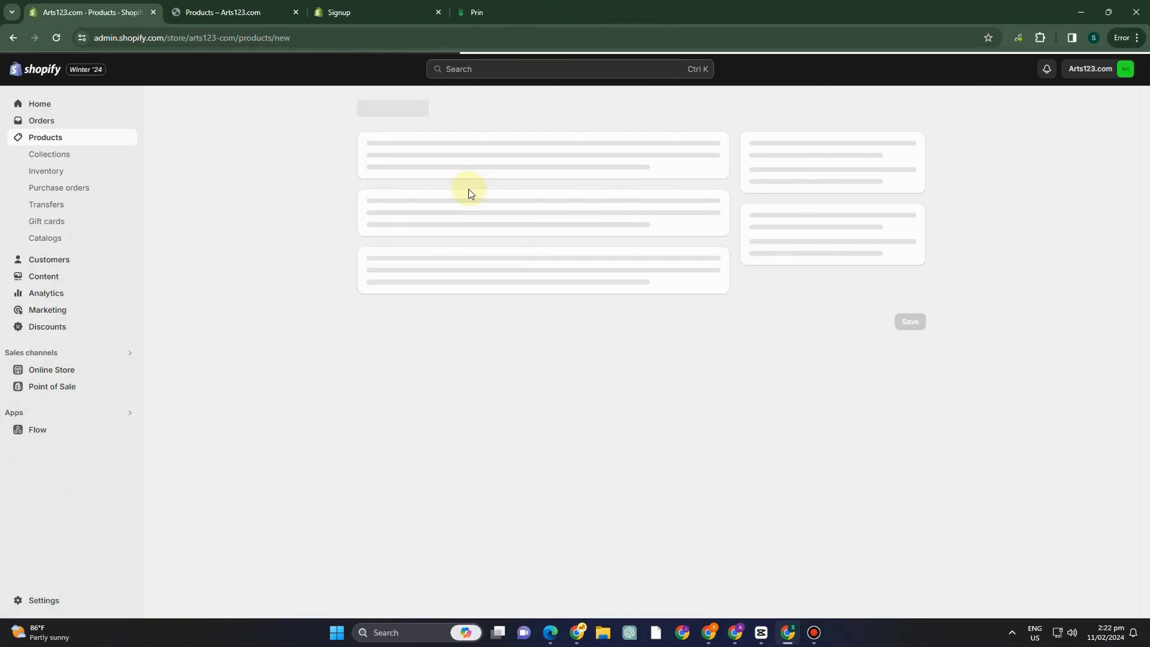
left_click(442, 166)
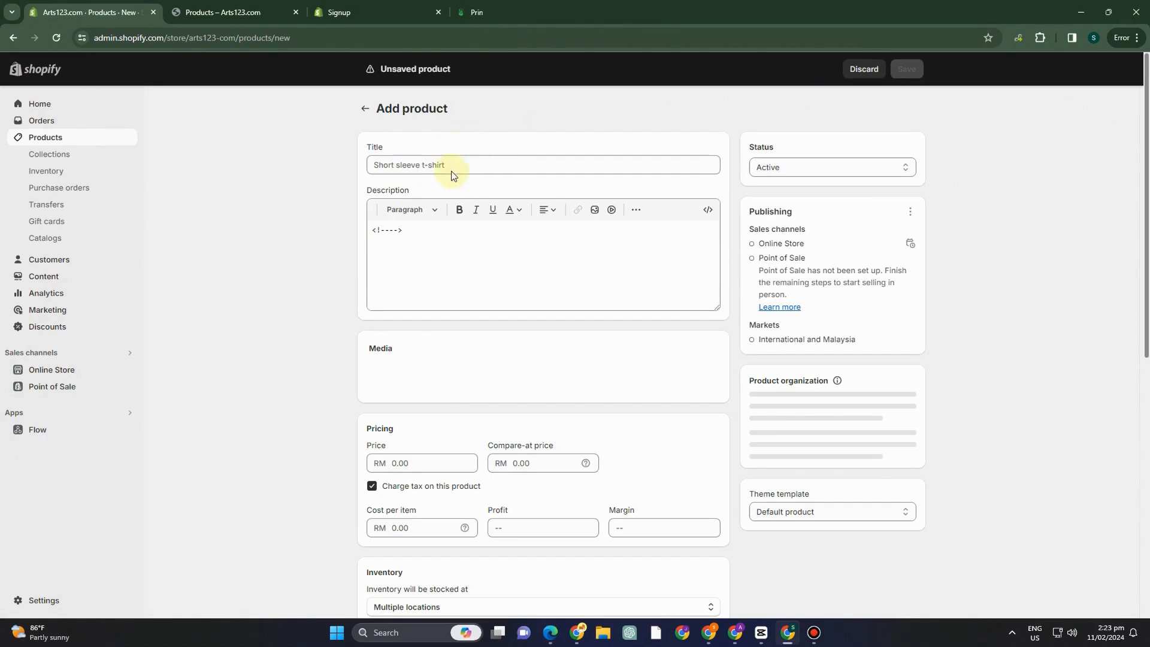
left_click(444, 170)
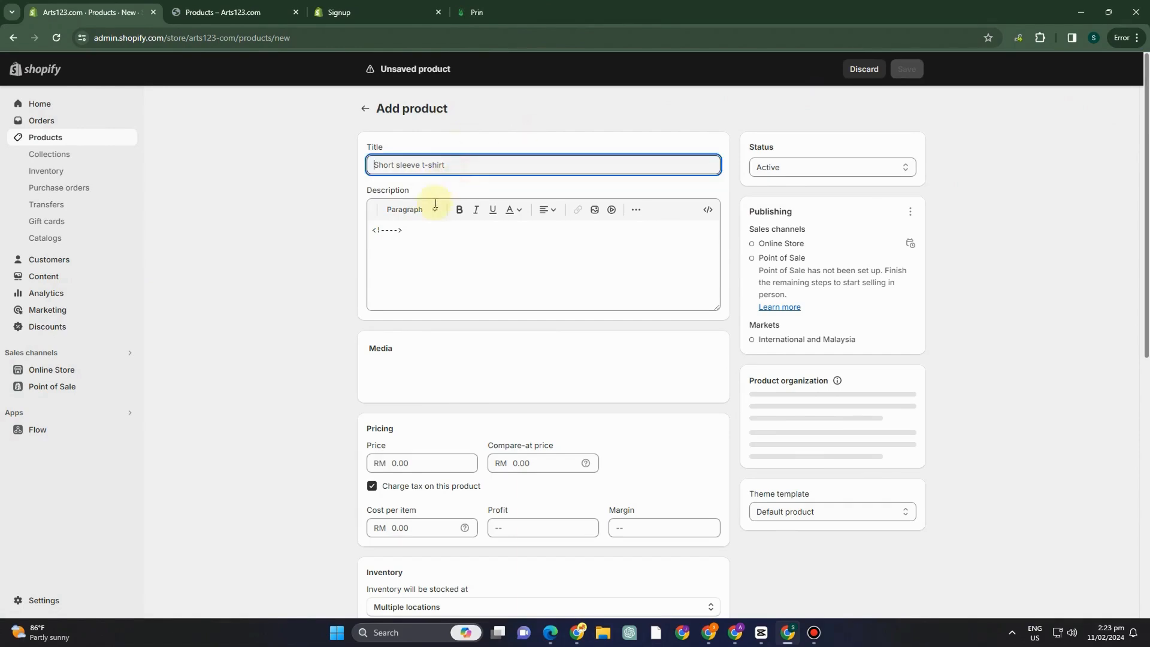
type("Bags")
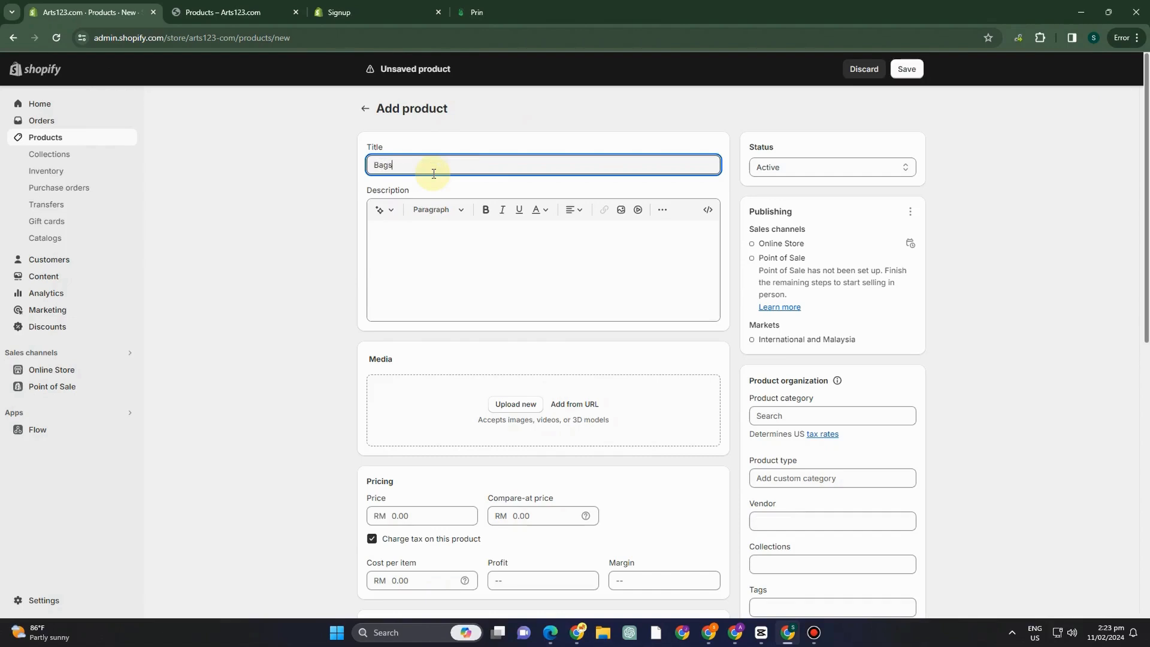
Generate the product description from the copied boutique text in the Expert tone, and upload the brown handbag image as product media.
left_click(384, 210)
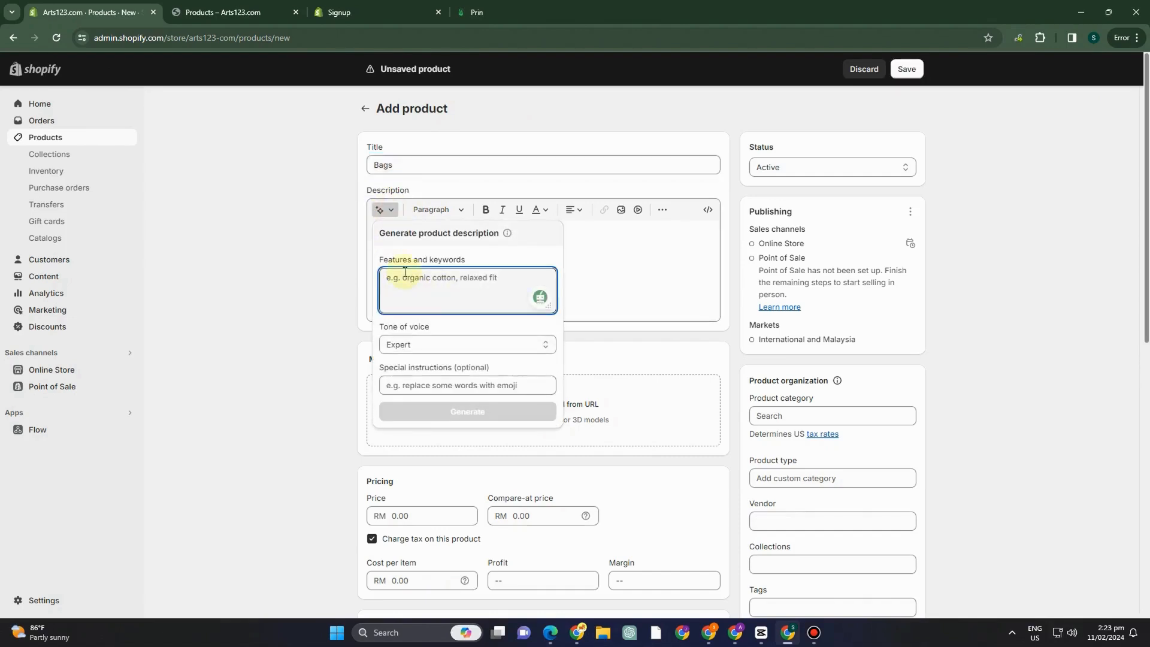
left_click(386, 172)
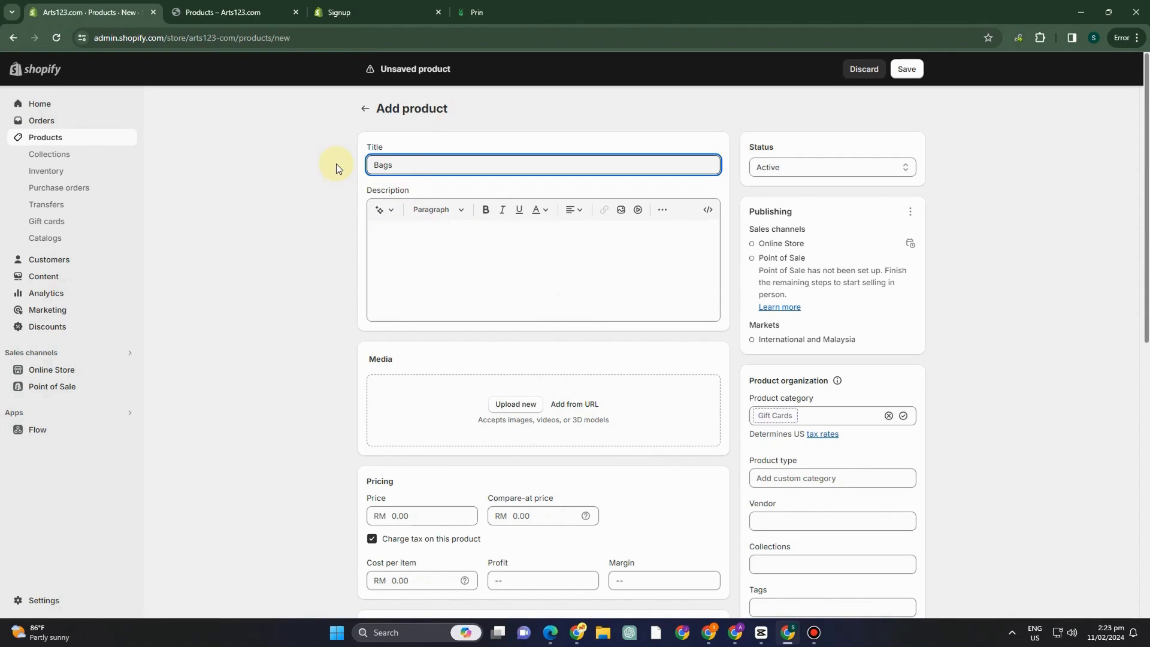
left_click(384, 209)
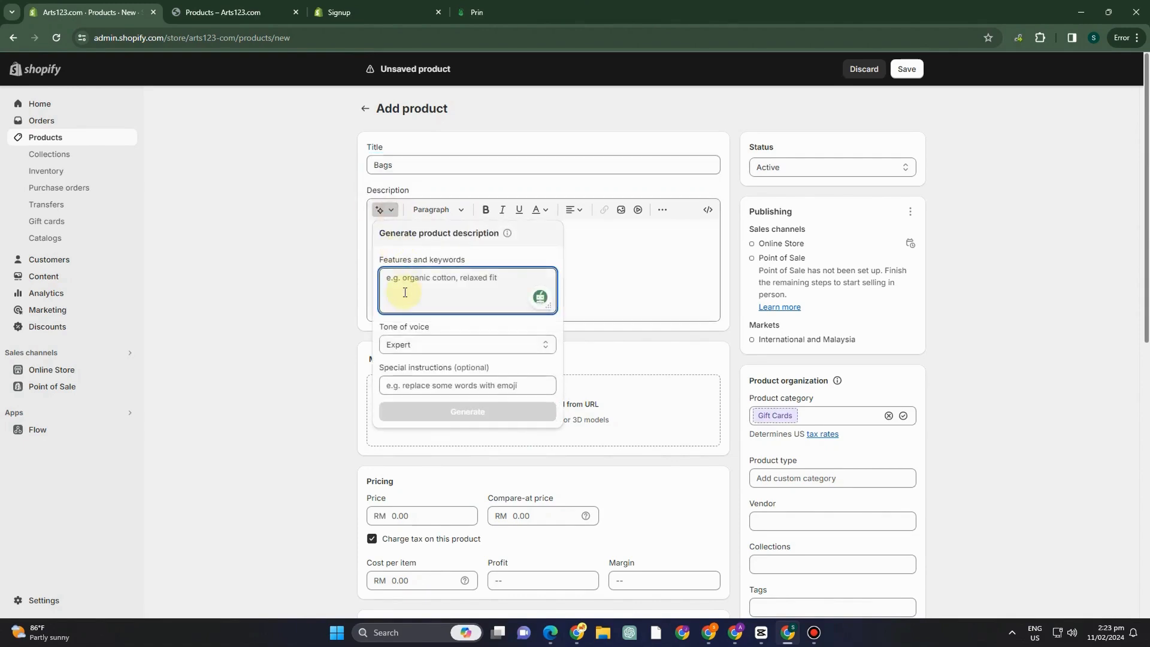
key("ctrl+v")
left_click(467, 411)
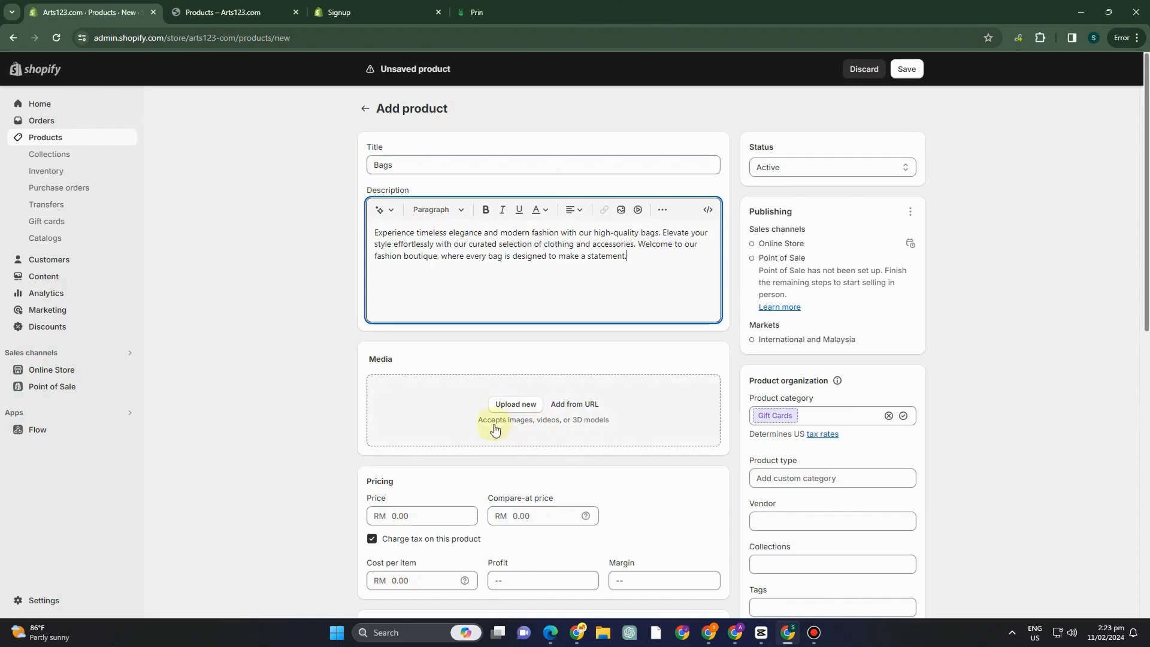
left_click(515, 405)
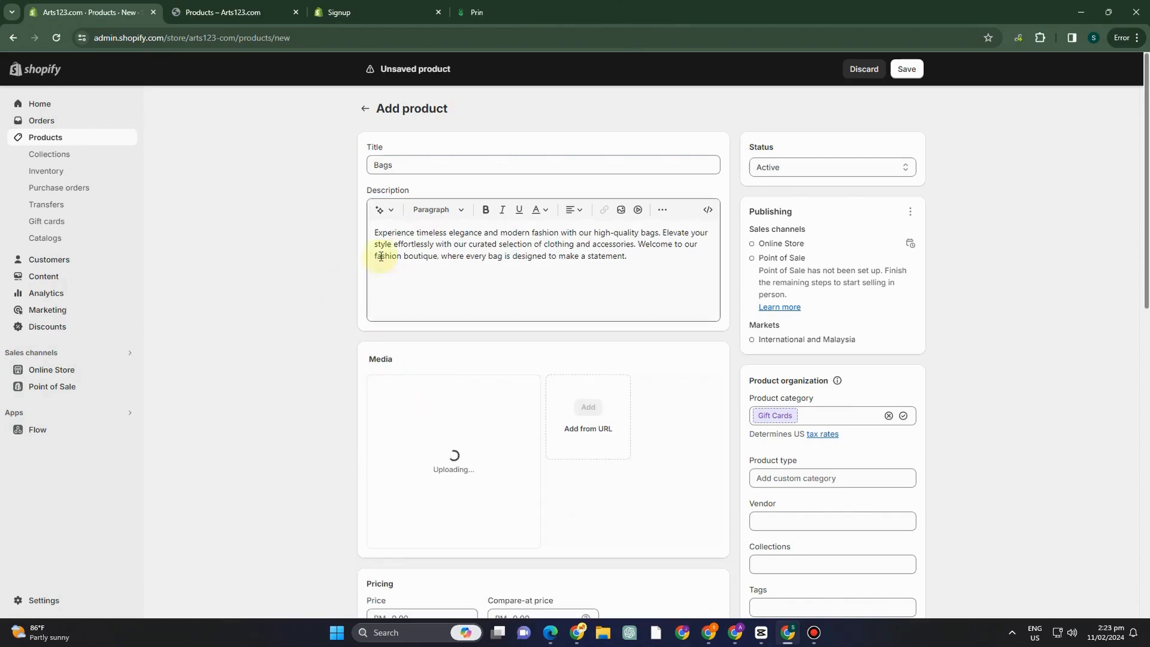
Set the page title of the product's search engine listing to "Bags Women" and save the product.
scroll(567, 433, "down", 5)
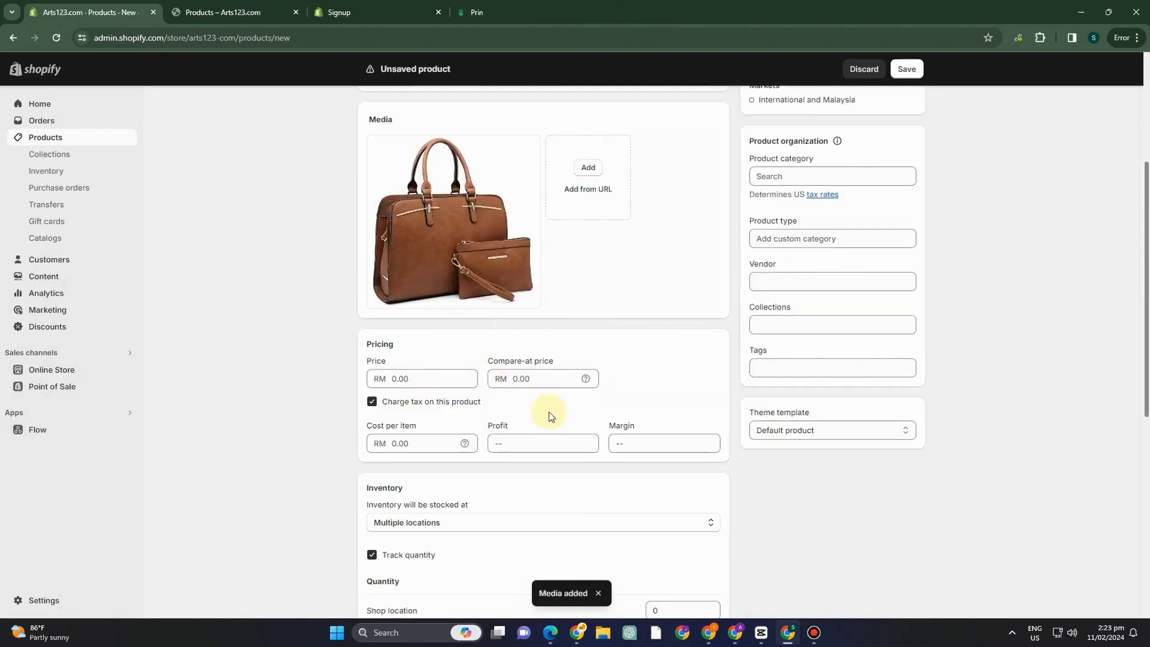
scroll(509, 436, "down", 5)
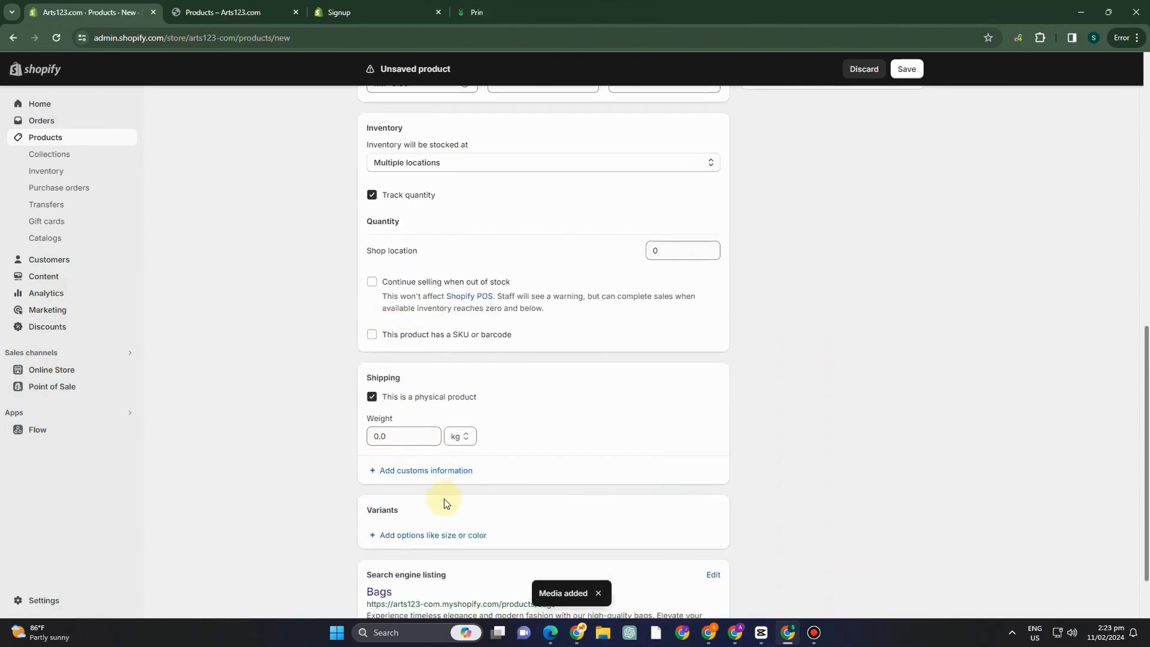
scroll(445, 500, "down", 1)
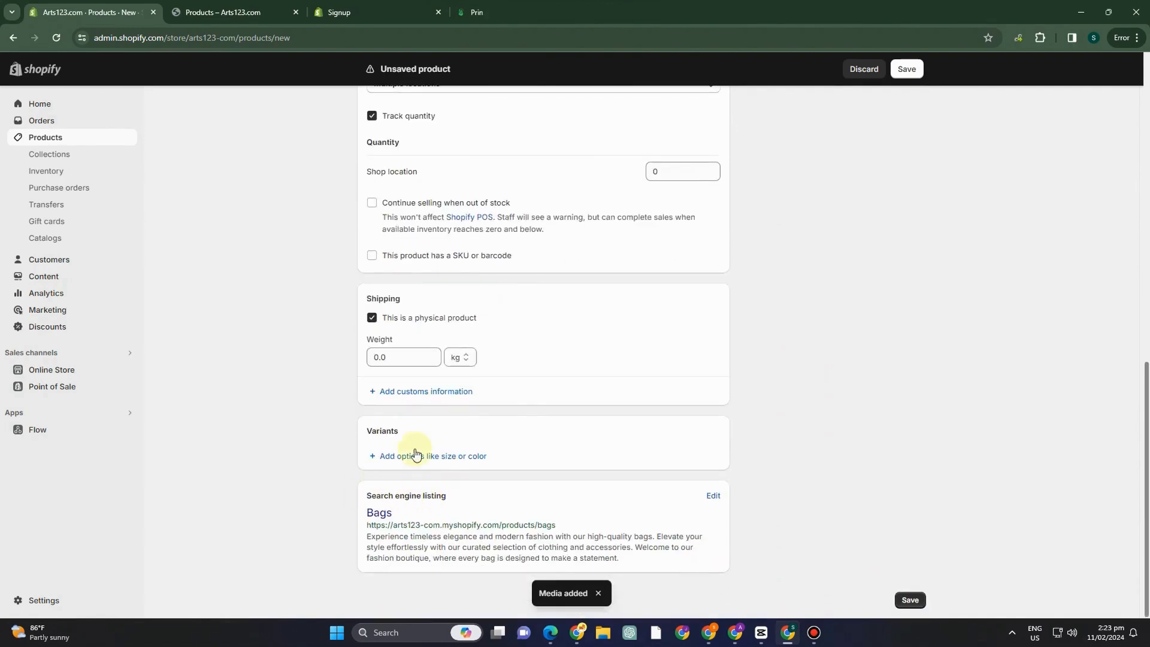
left_click(712, 496)
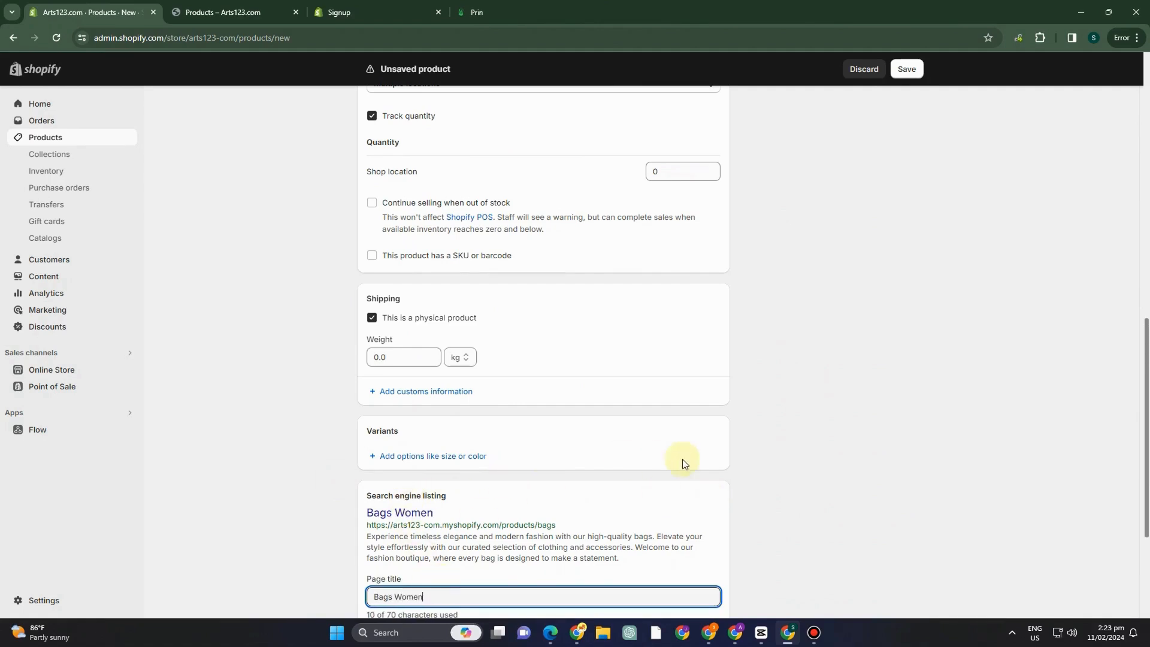
scroll(685, 462, "down", 3)
scroll(569, 448, "up", 7)
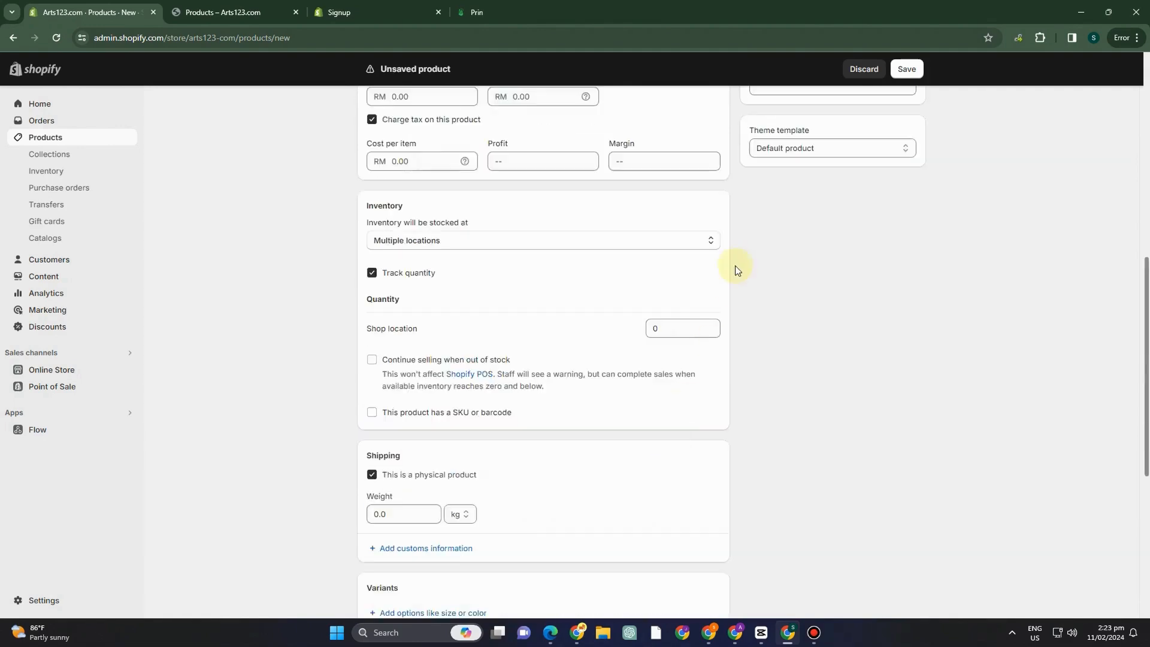
left_click(898, 69)
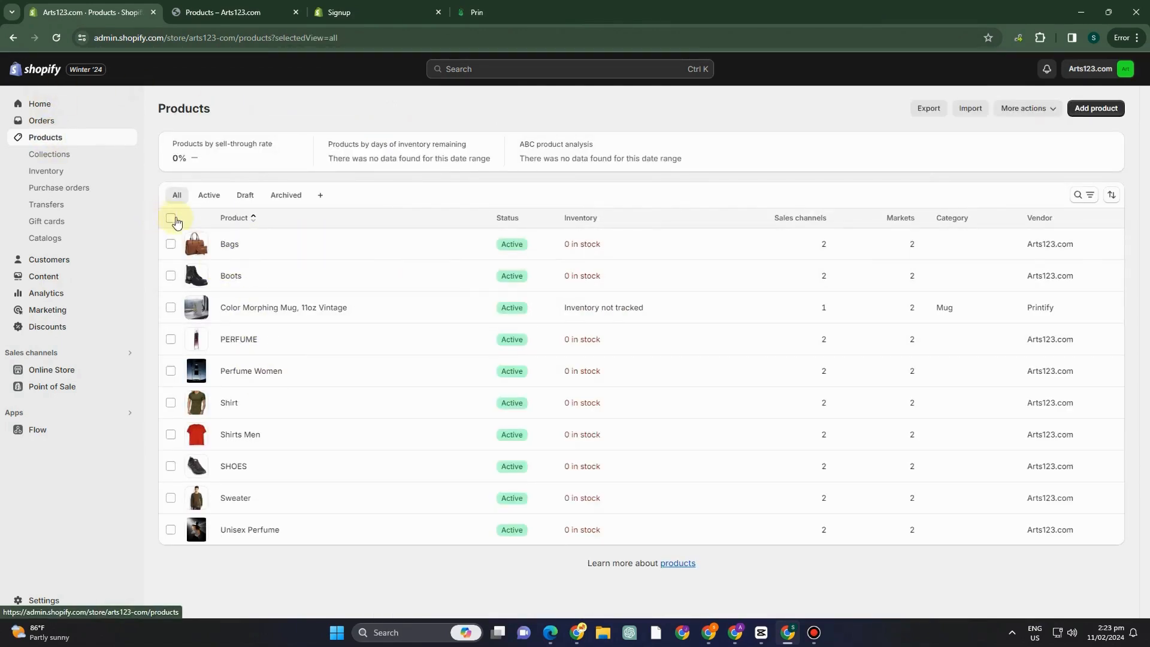
Start a new product collection and title it "Bags Collection".
left_click(53, 157)
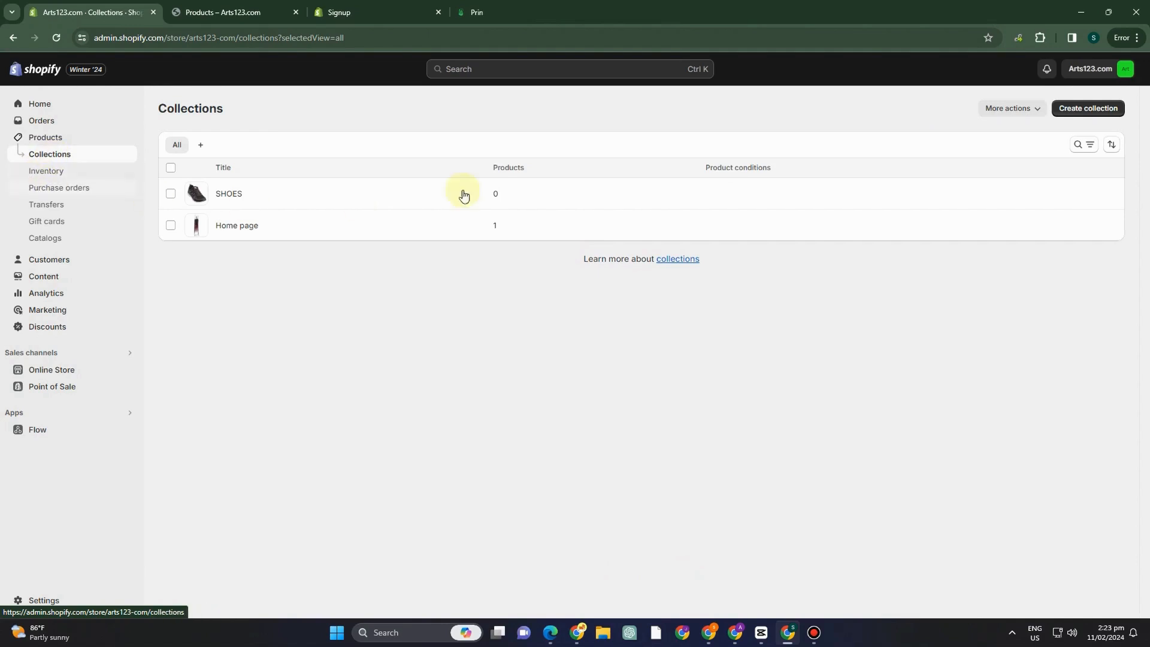
left_click(1101, 113)
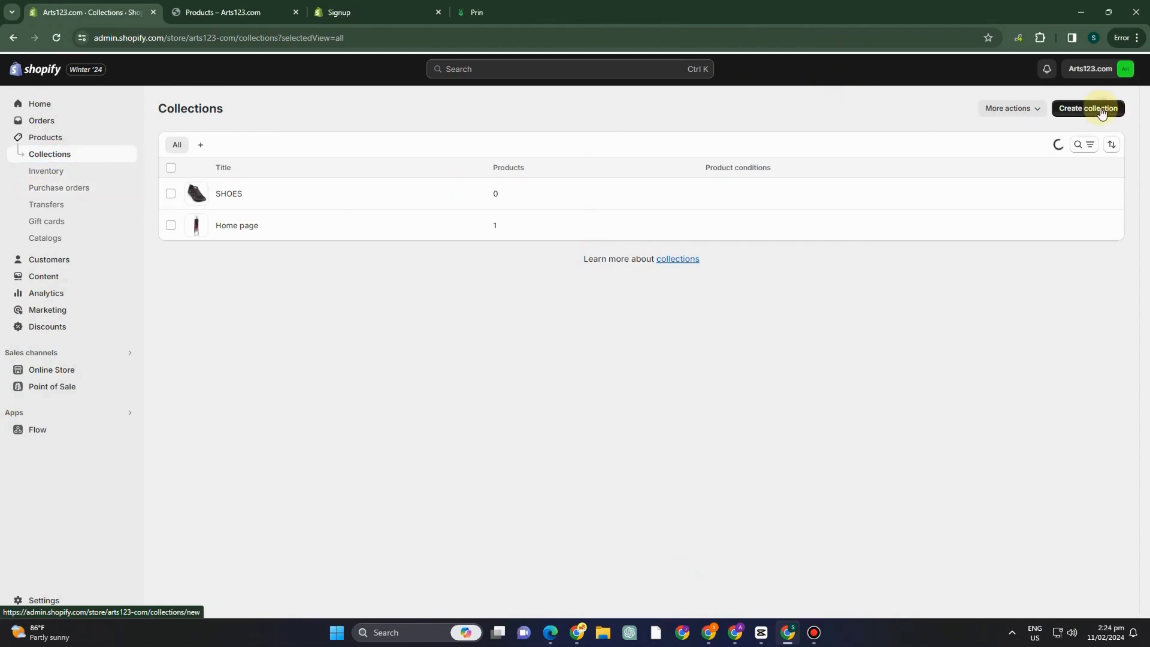
left_click(428, 163)
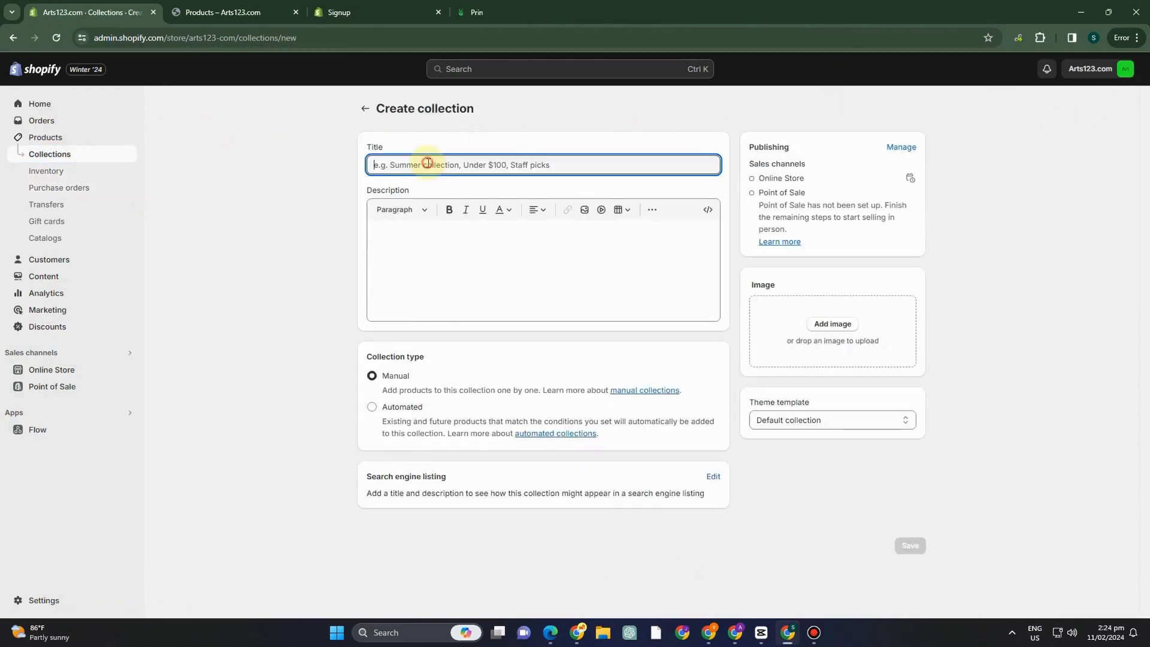
type("Bags Collection")
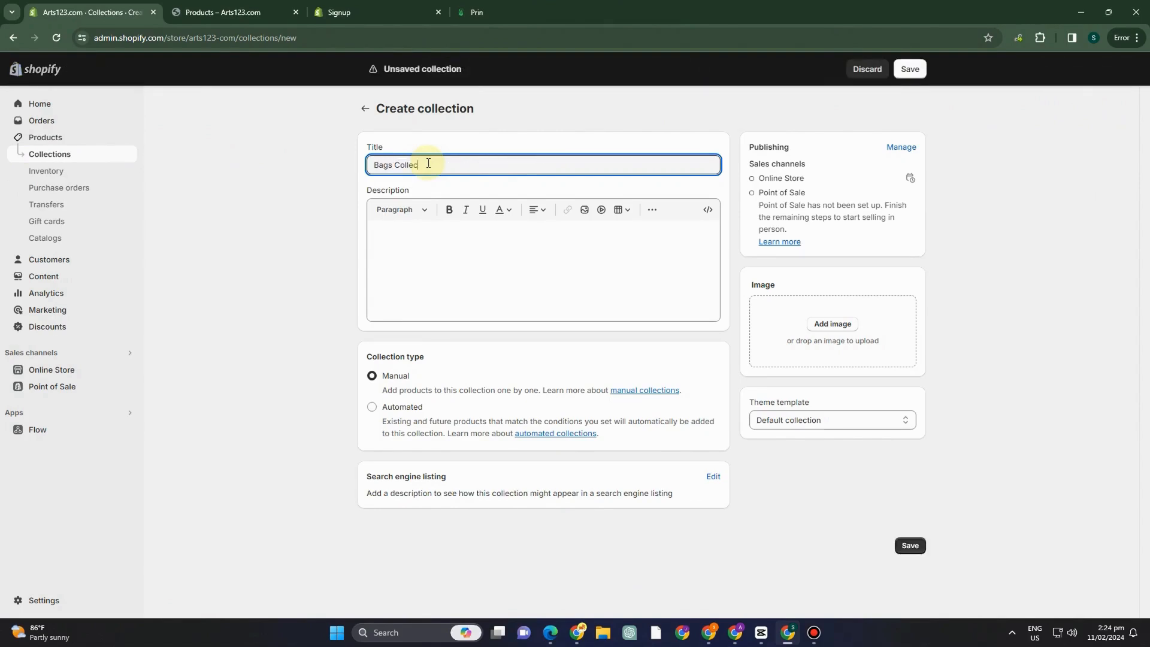
Paste the copied fashion boutique welcome text as the Bags Collection's description.
left_click(394, 210)
left_click(467, 232)
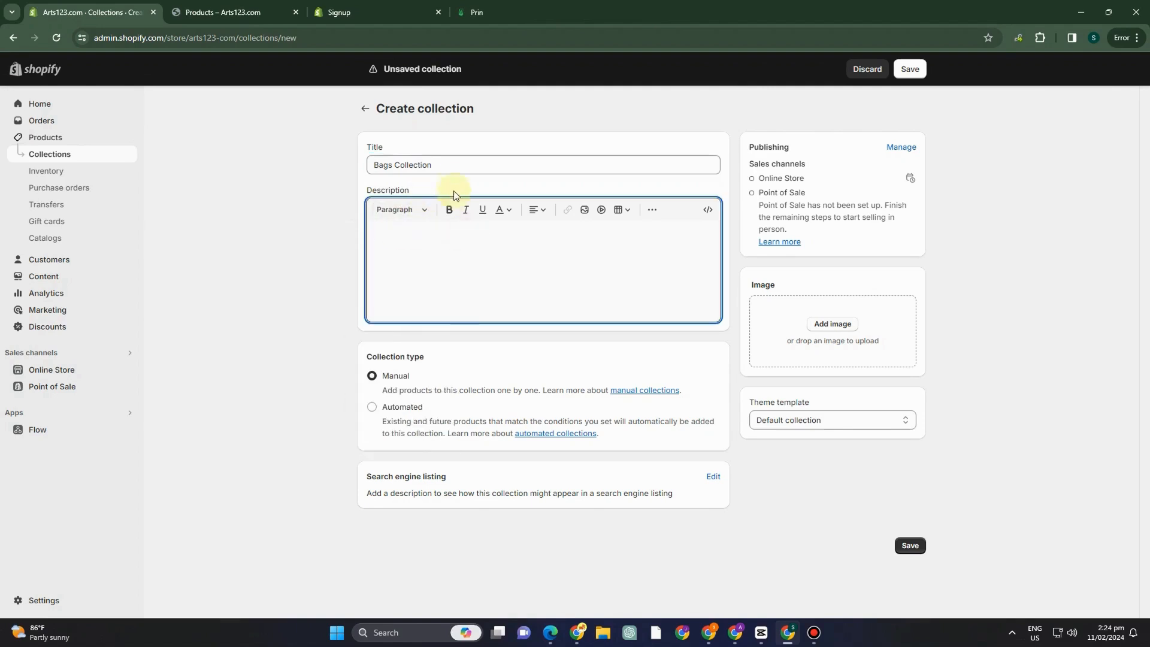
type("\"Welcome to our fashion boutique, where timeless elegance meets contemporary trends! Discover a curated selection of high-quality clothing and accessories that elevate your style effortlessly.")
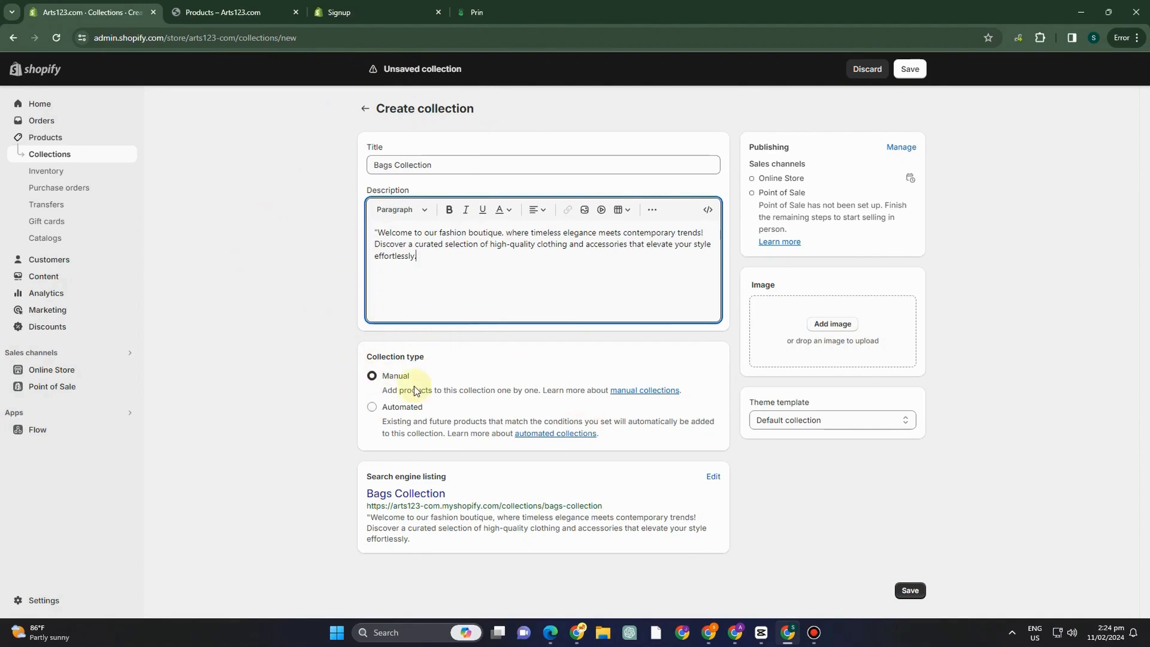
left_click(376, 413)
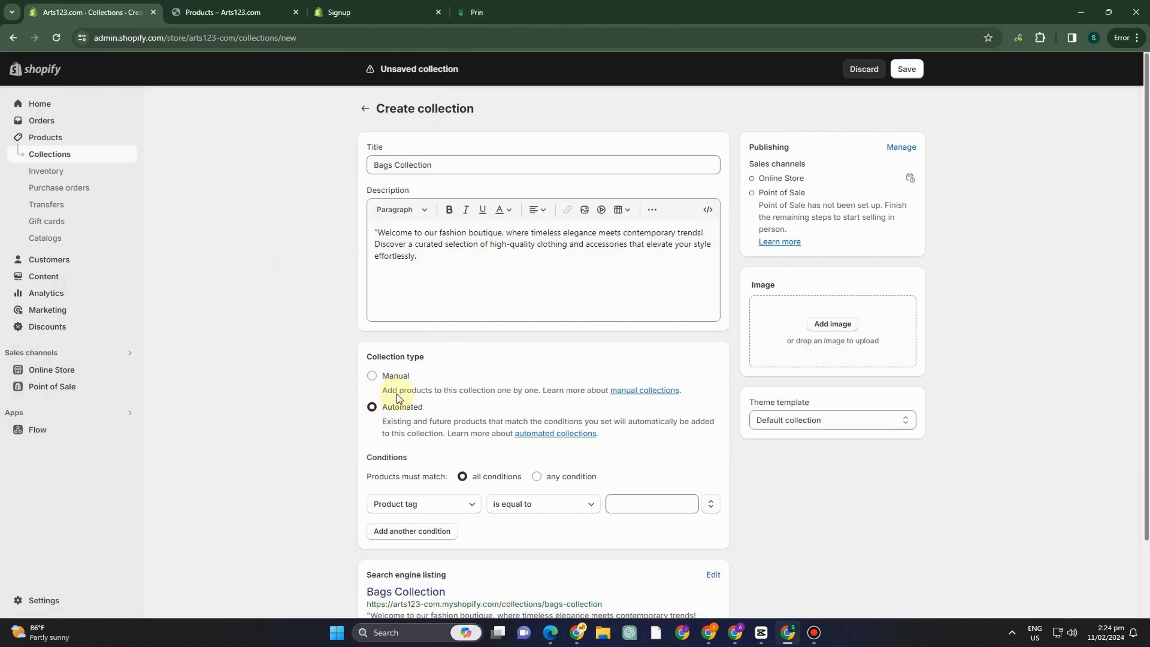
scroll(442, 460, "down", 1)
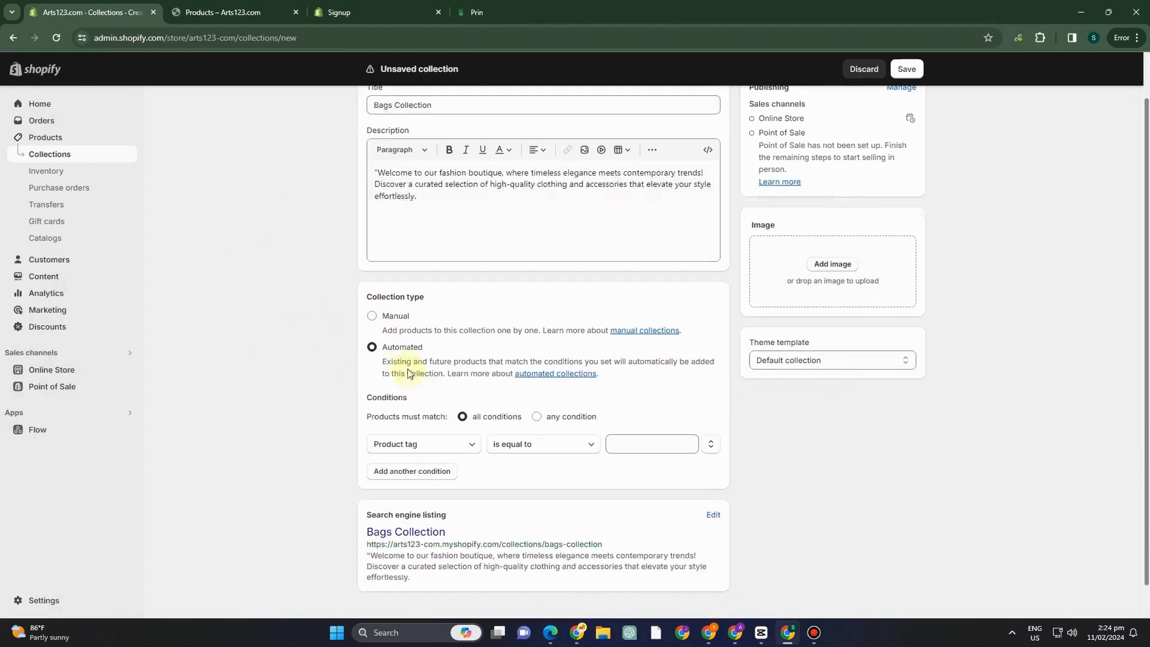
left_click(372, 317)
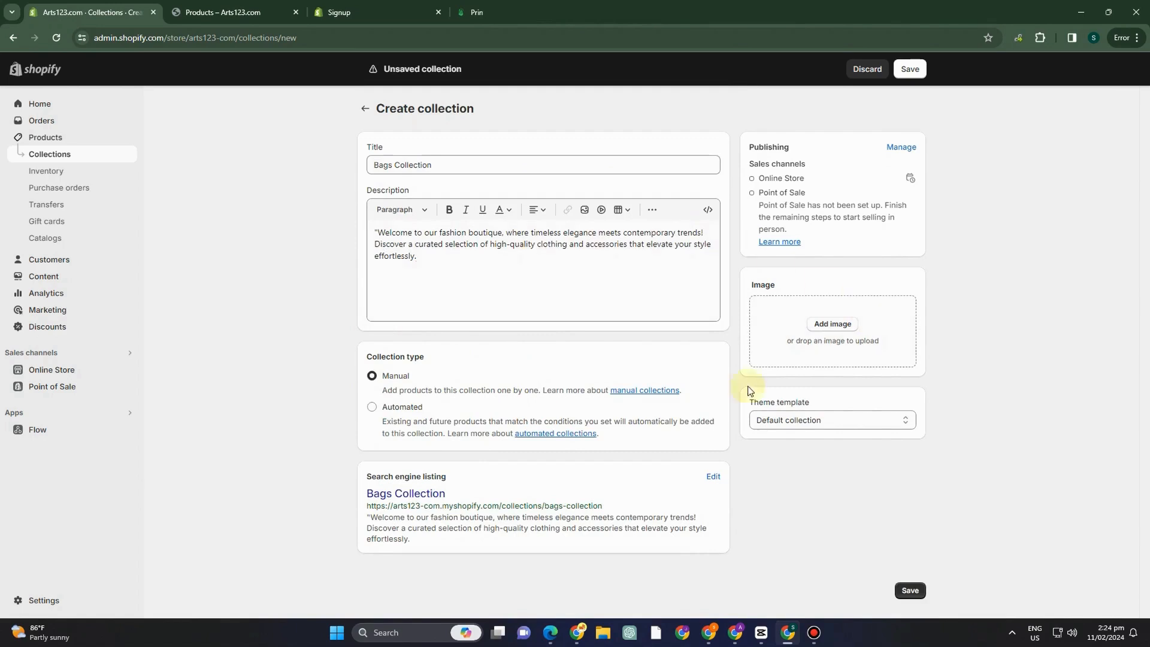
Keep the Default collection theme template and add the pink handbag picture as the collection's image.
left_click(800, 421)
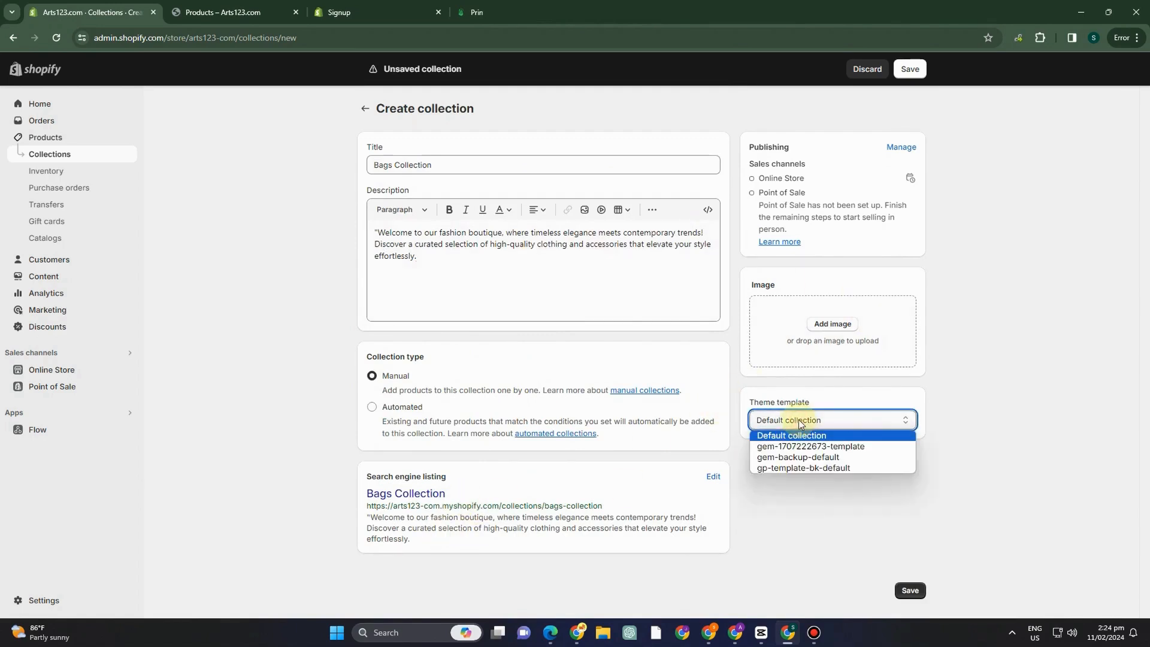
left_click(646, 357)
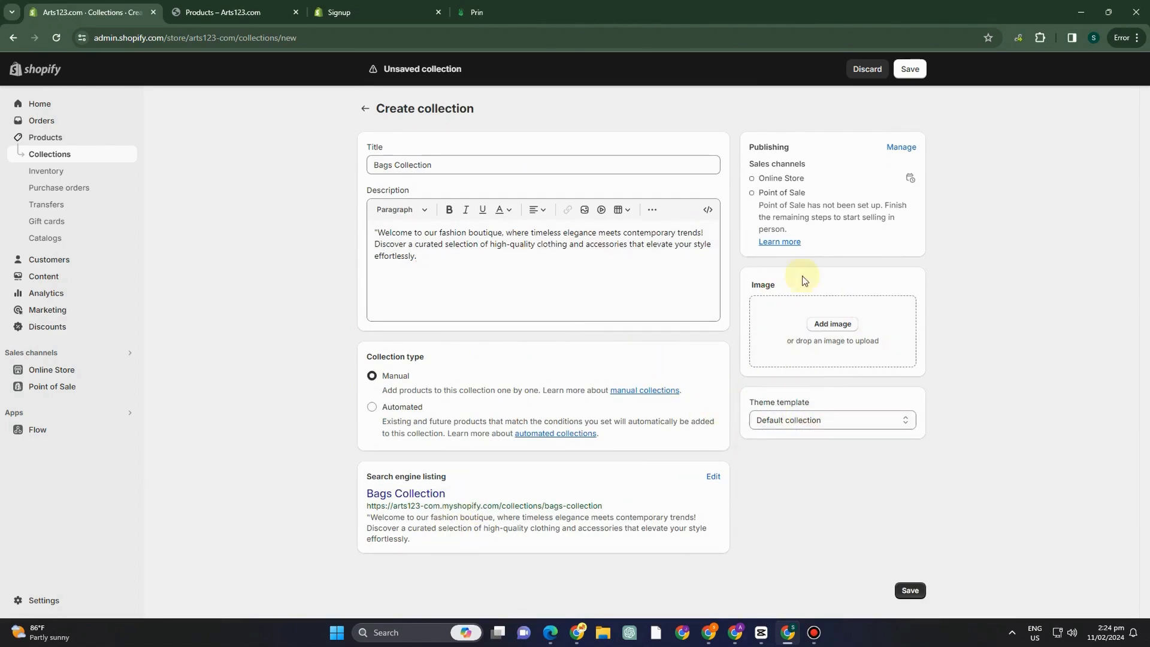
left_click(832, 324)
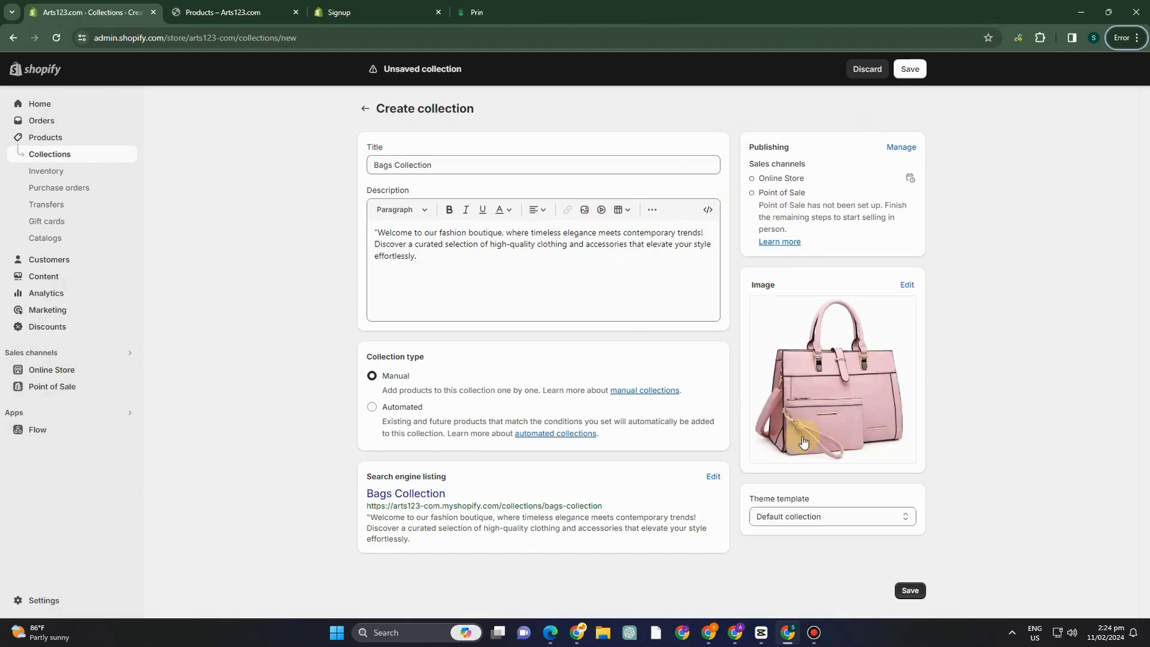
Set the collection type to Automated and save the collection.
left_click(371, 408)
scroll(486, 491, "down", 2)
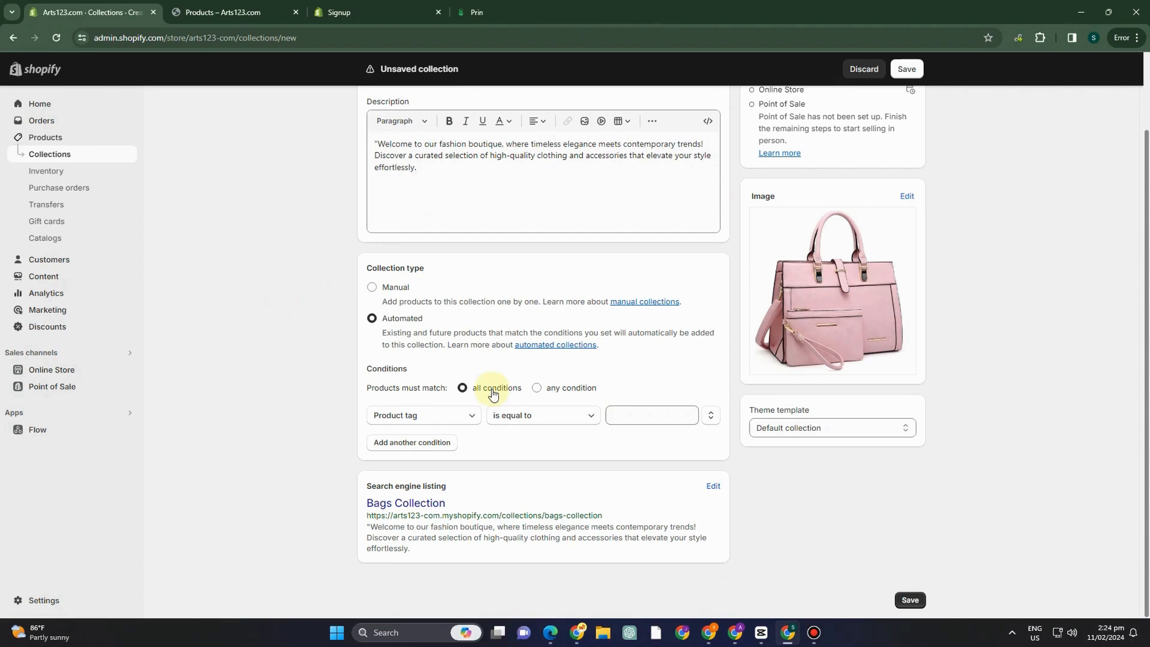
scroll(585, 495, "up", 2)
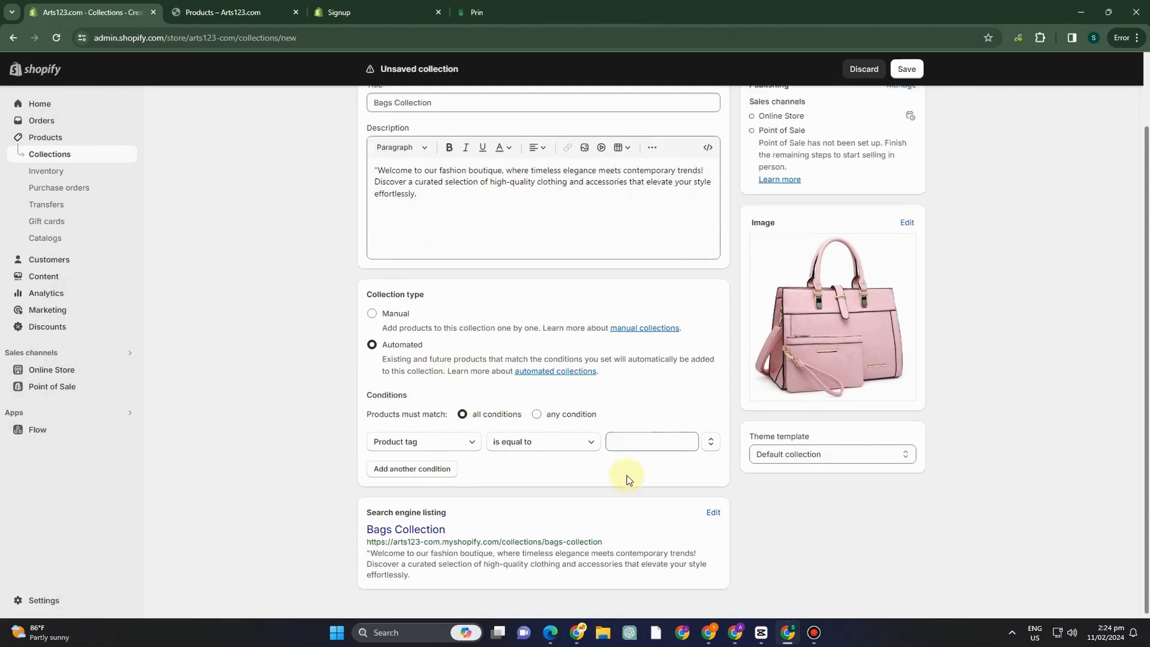
scroll(838, 398, "down", 2)
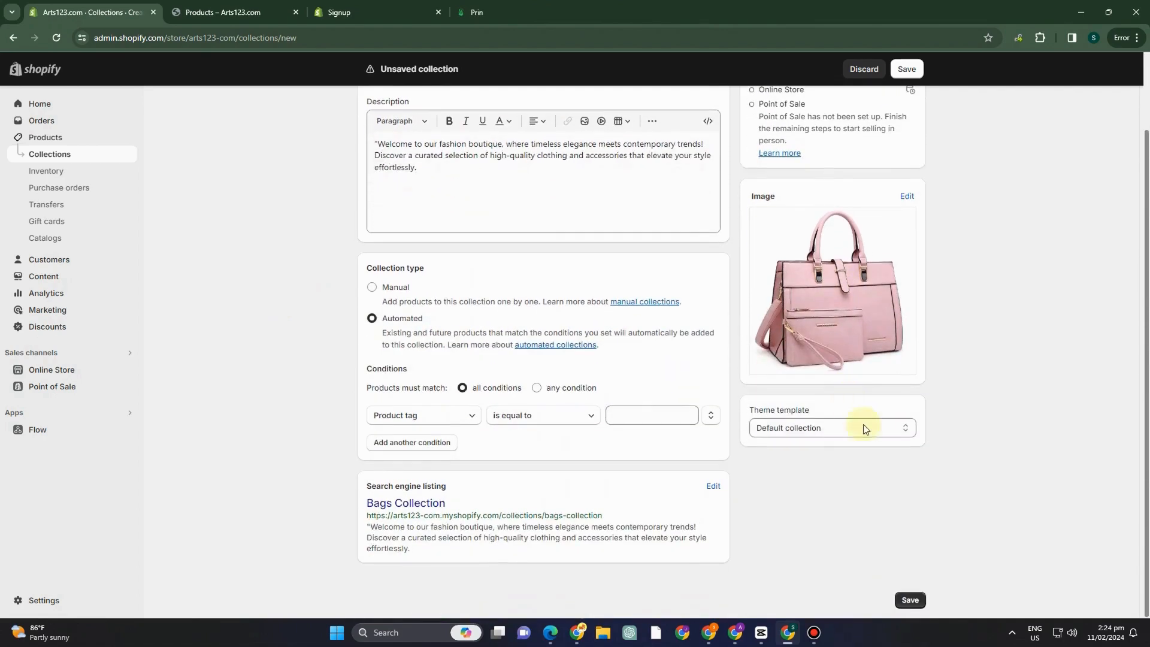
left_click(914, 600)
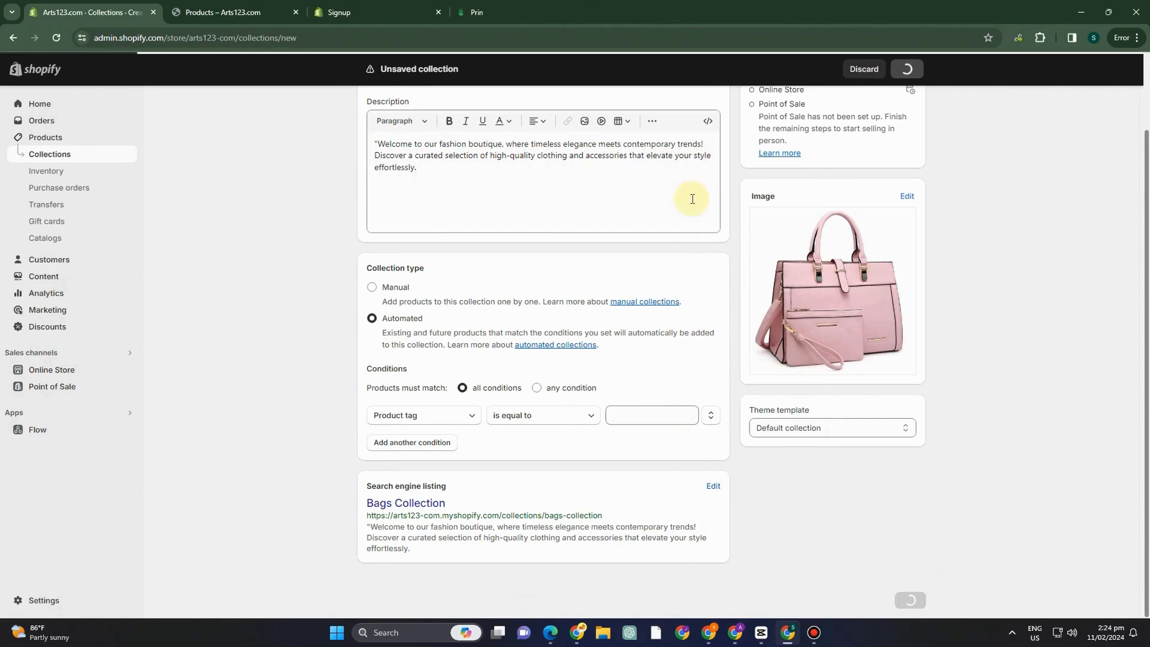
Open the Bags Collection from the collections list and add the brown and pink Bags products to it.
left_click(84, 154)
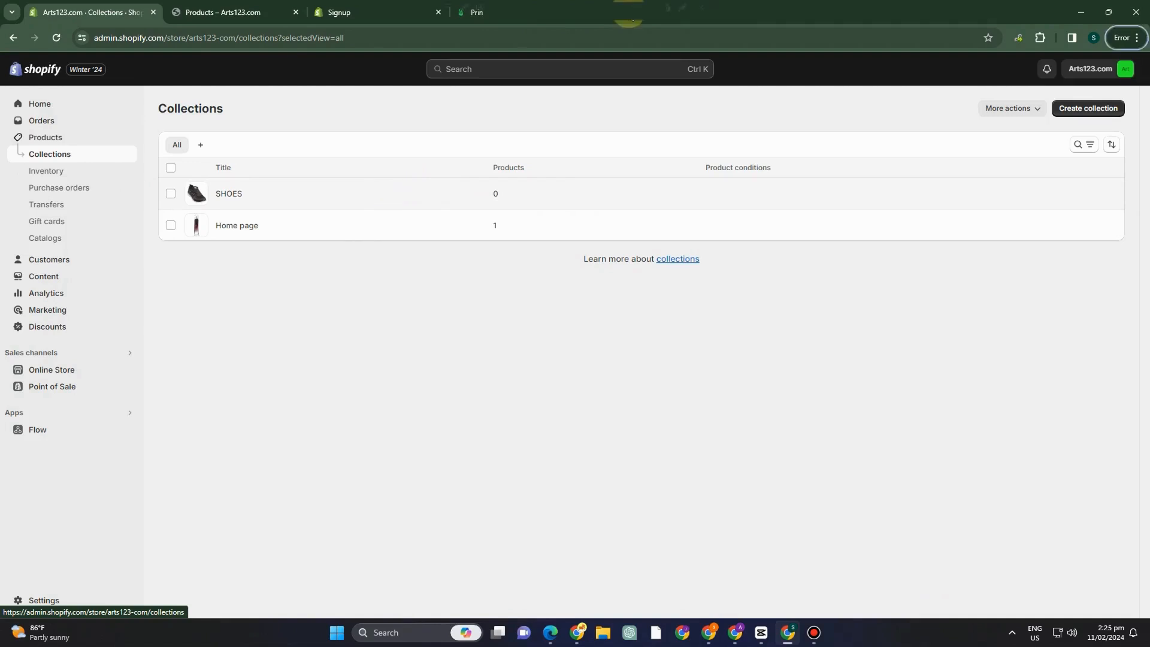
left_click(401, 194)
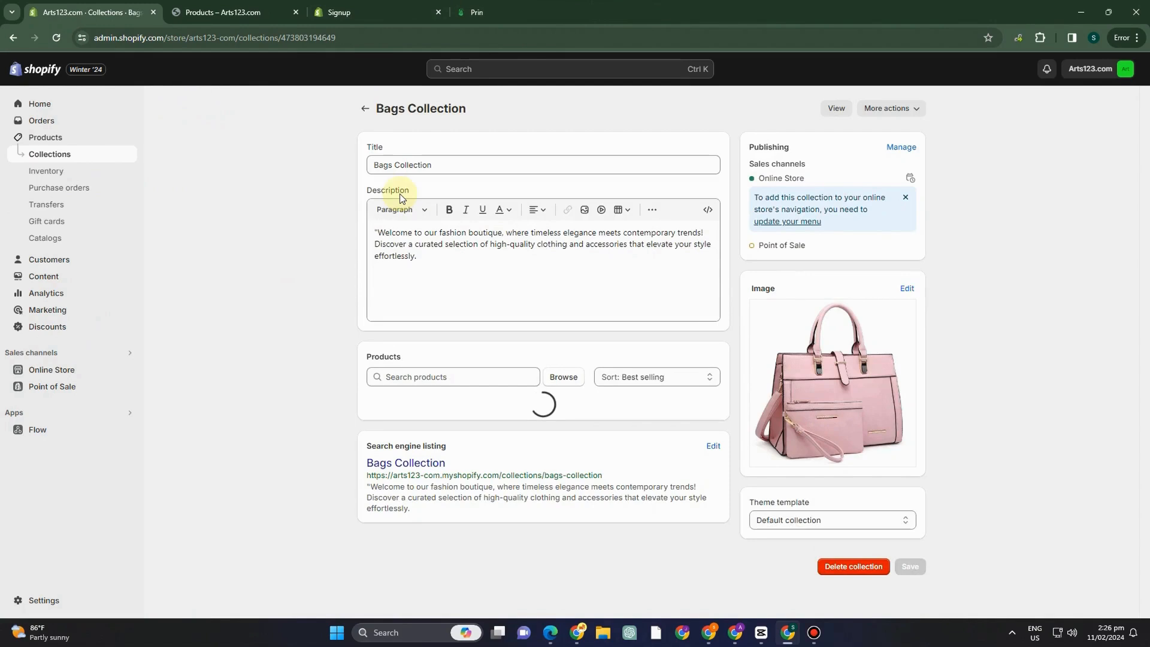
scroll(591, 393, "down", 2)
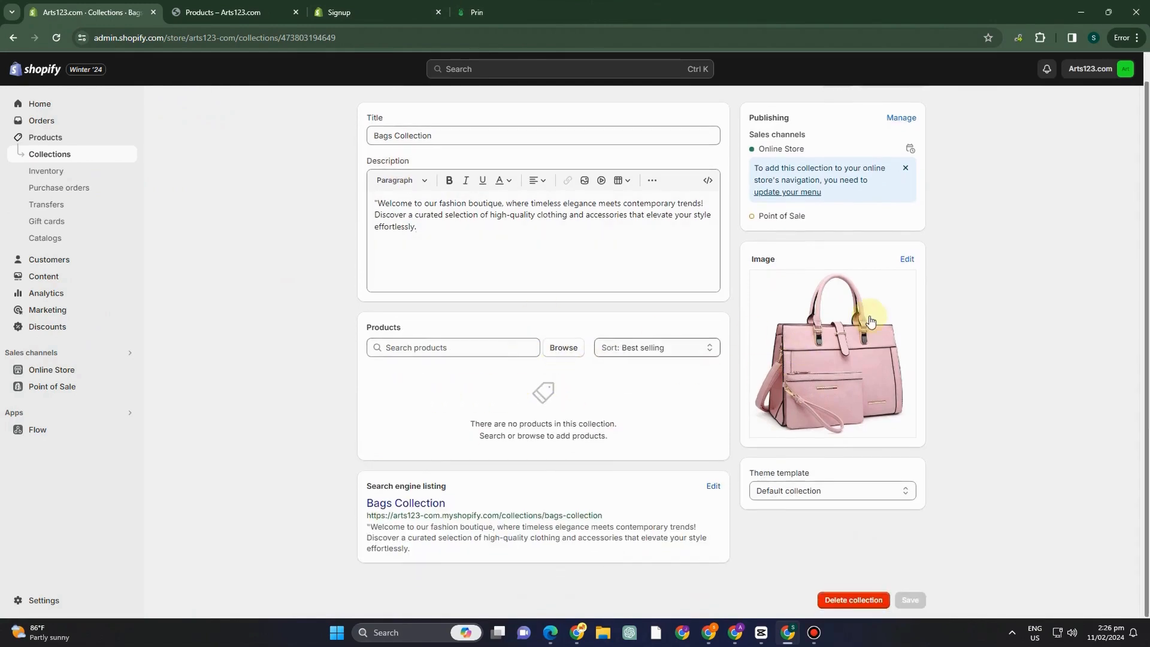
left_click(554, 353)
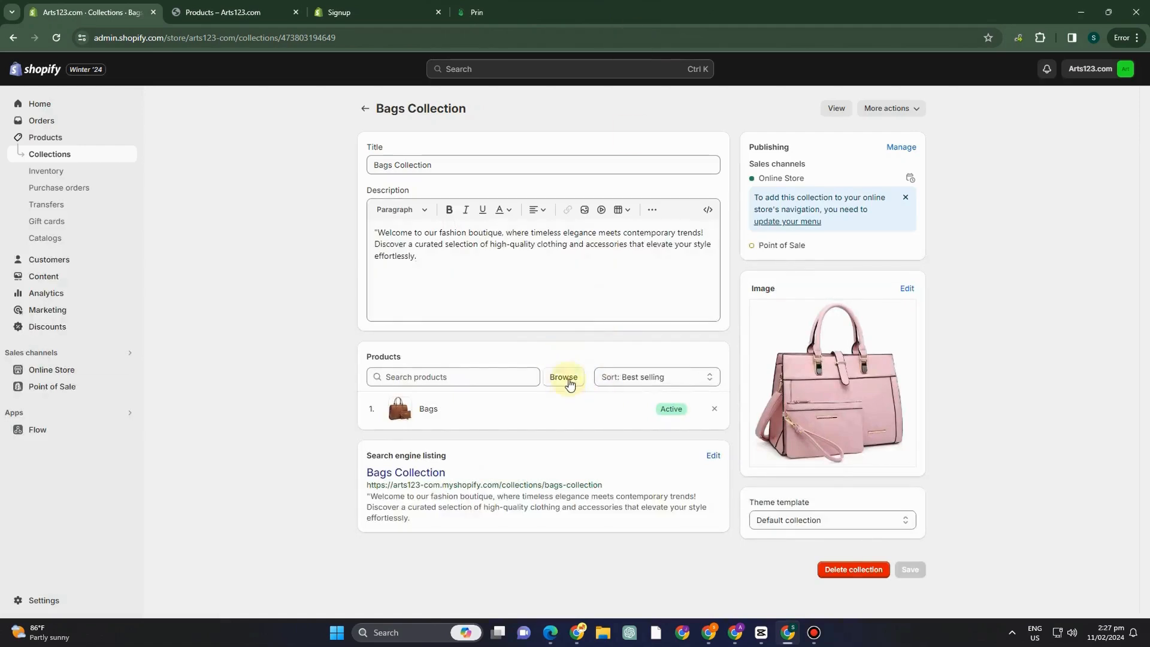
left_click(569, 380)
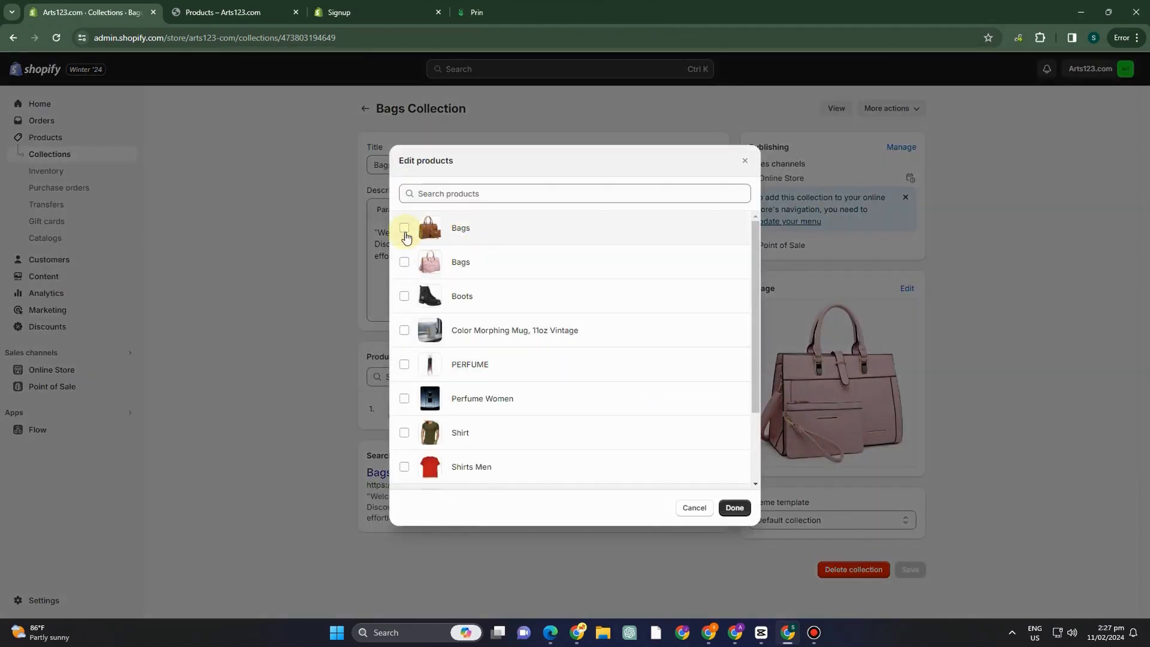
left_click(403, 229)
left_click(409, 264)
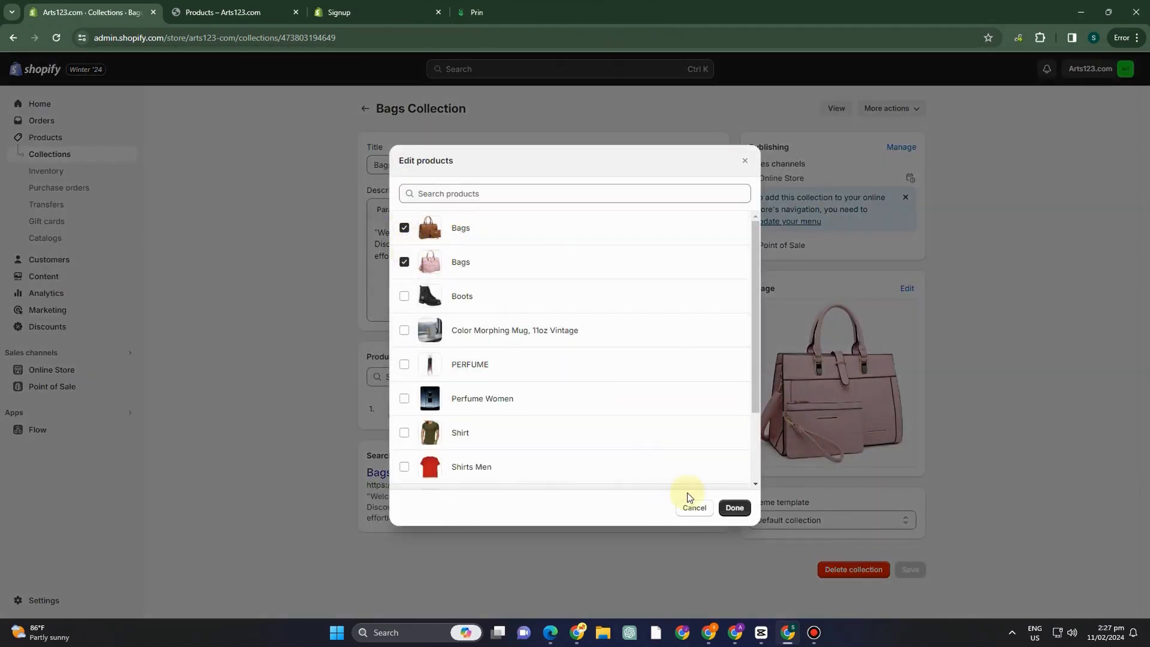
left_click(732, 507)
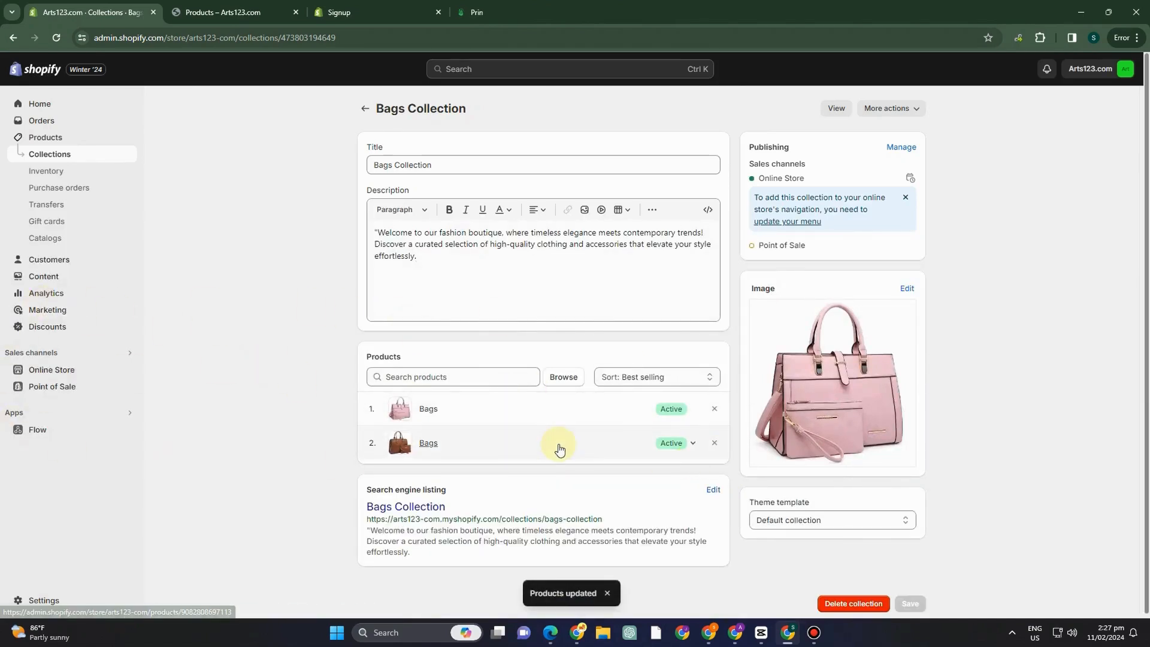
Sort the Bags Collection's products by Lowest price and view the collection's page in the online store.
left_click(652, 377)
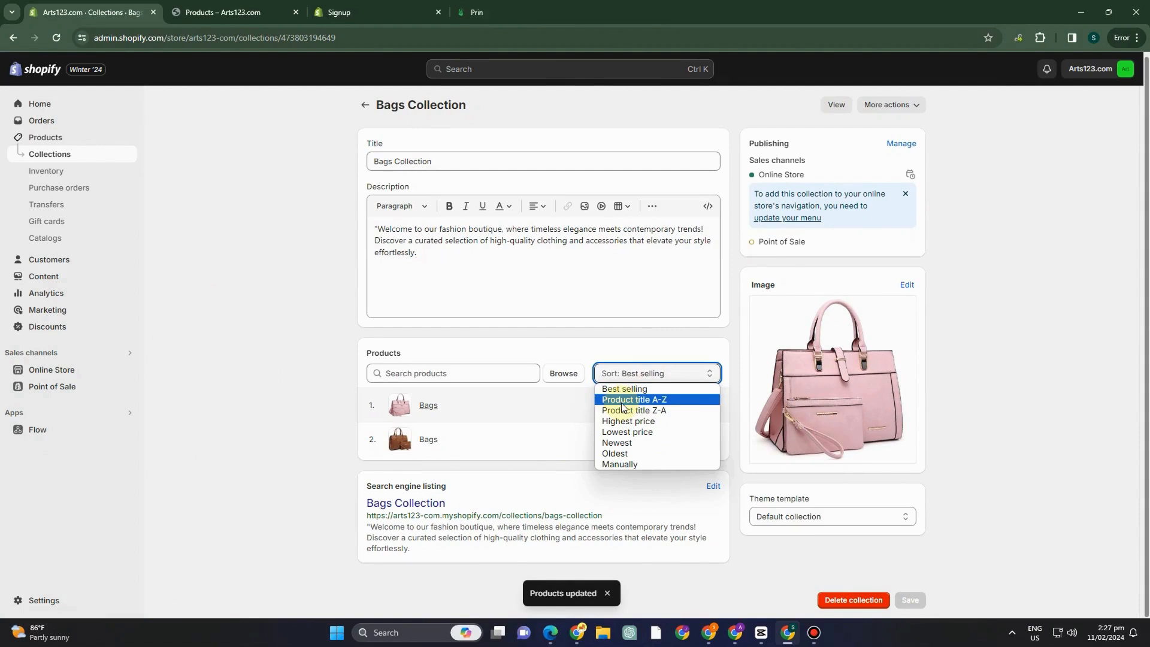
left_click(624, 396)
left_click(659, 373)
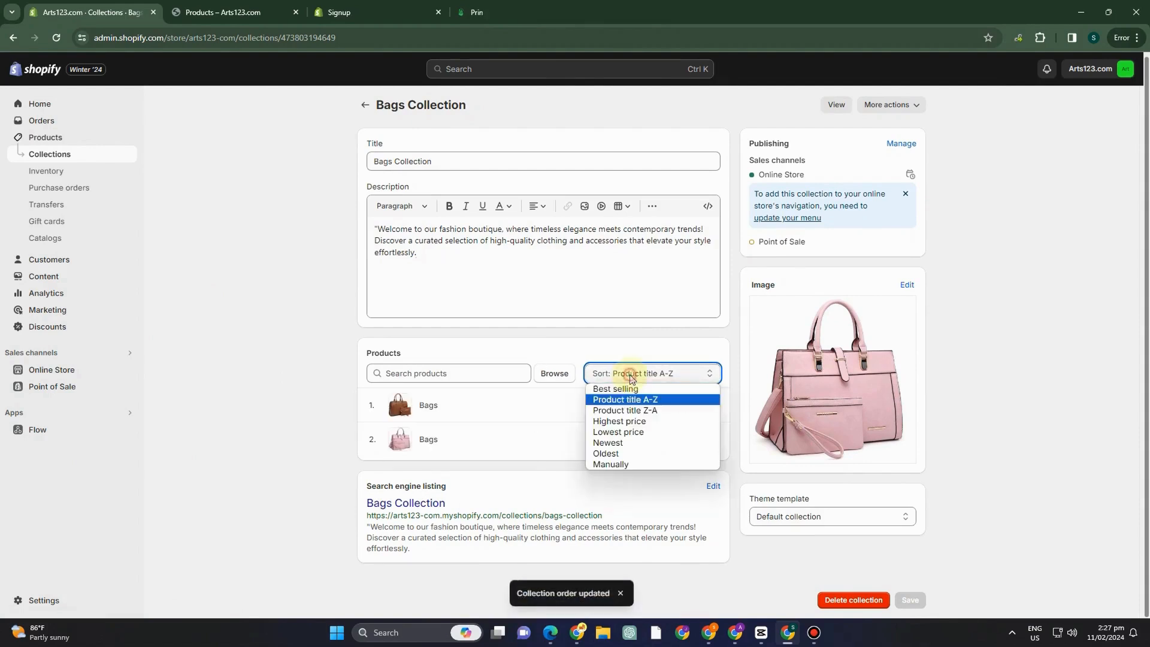
left_click(619, 421)
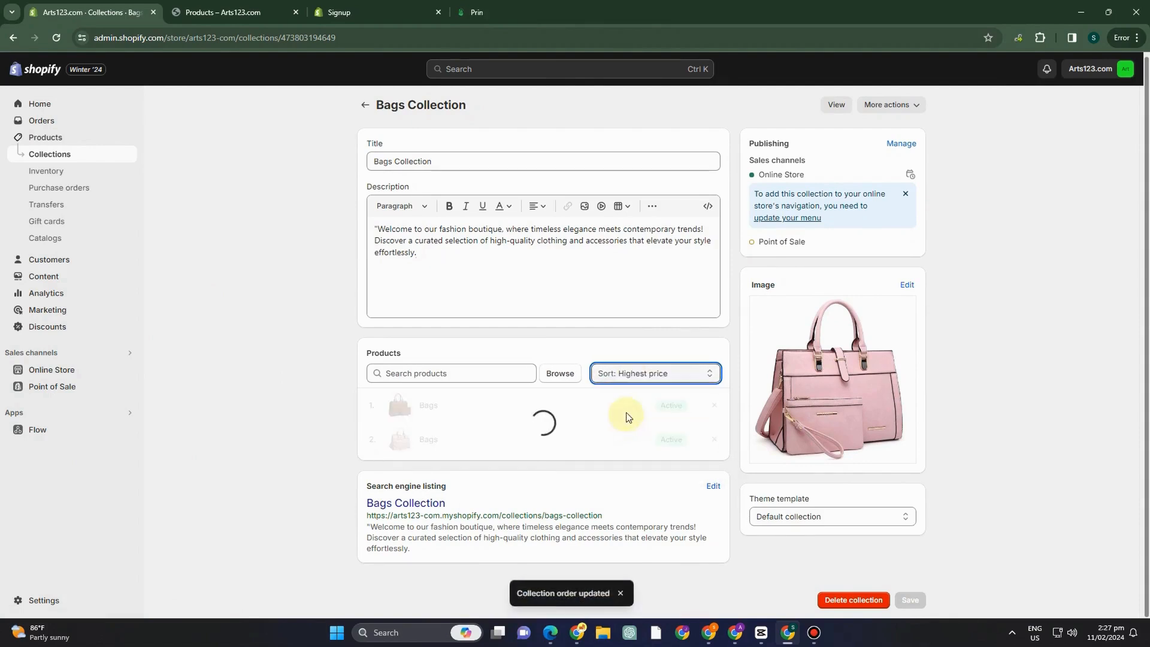
left_click(629, 382)
left_click(630, 436)
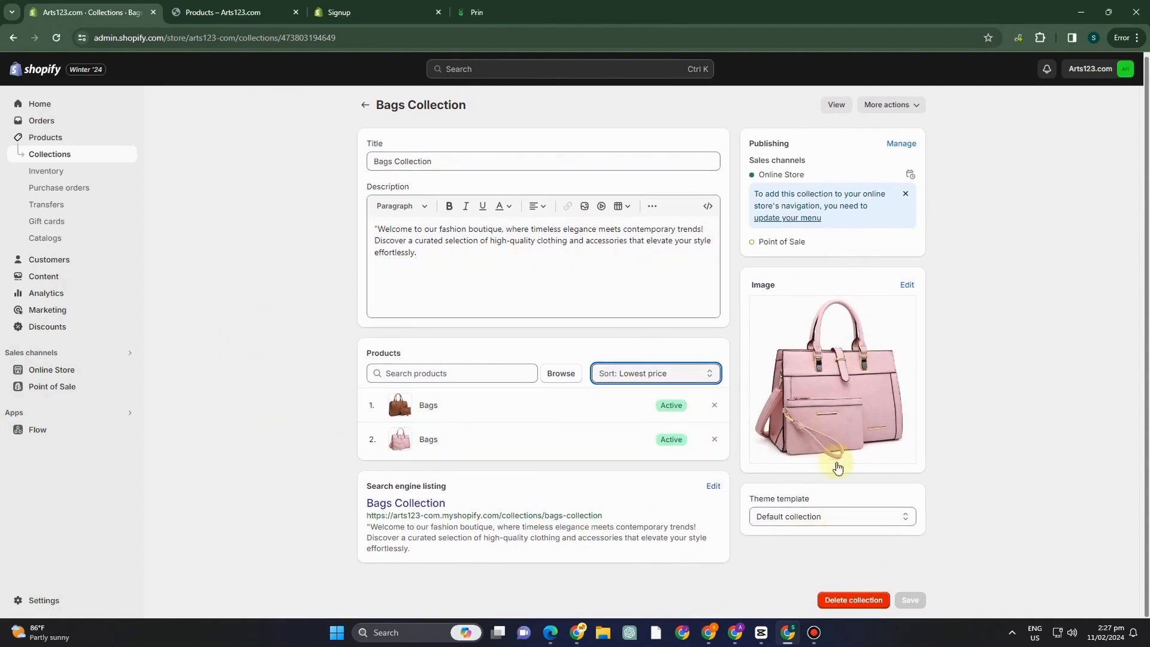
scroll(428, 293, "up", 1)
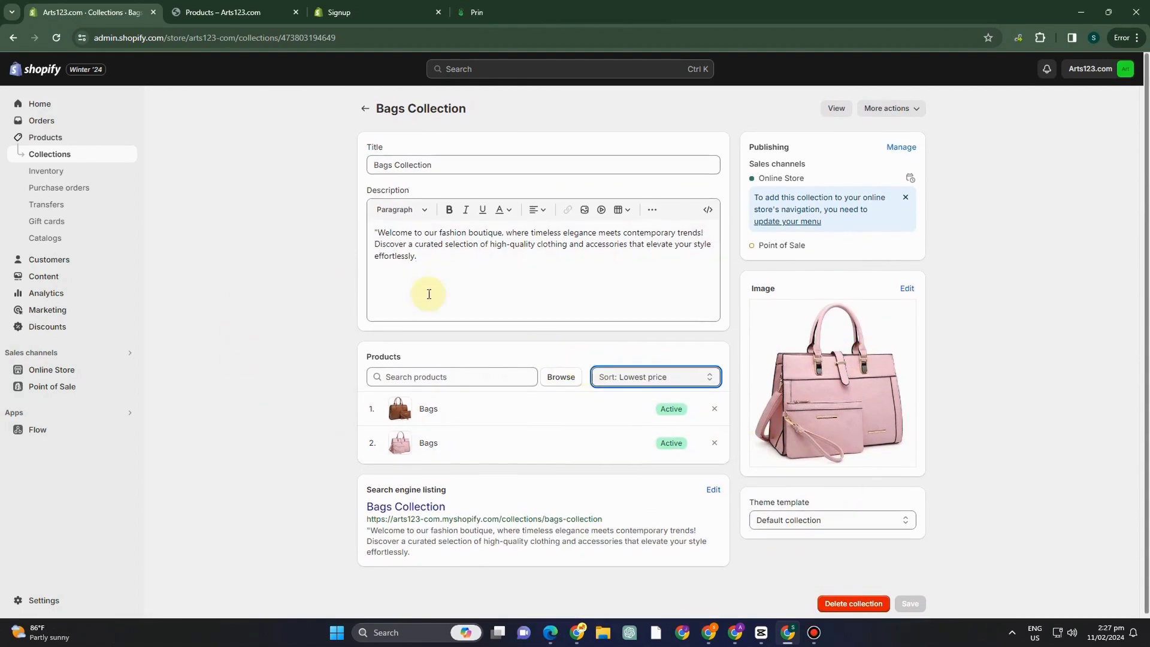
key("F10")
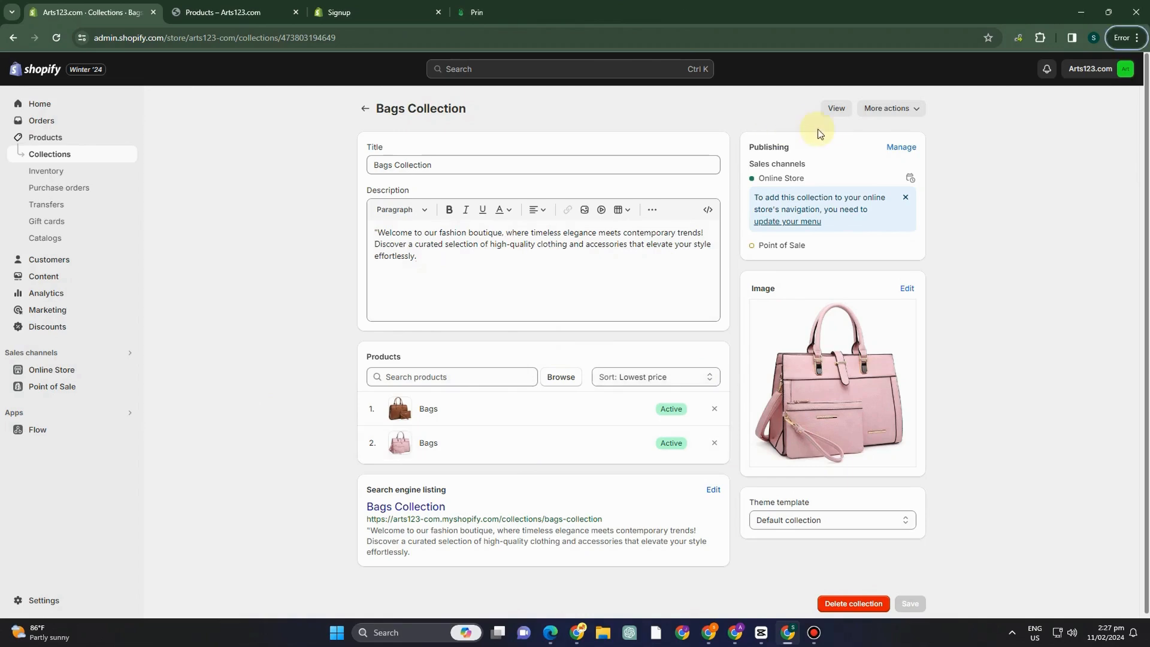
left_click(834, 119)
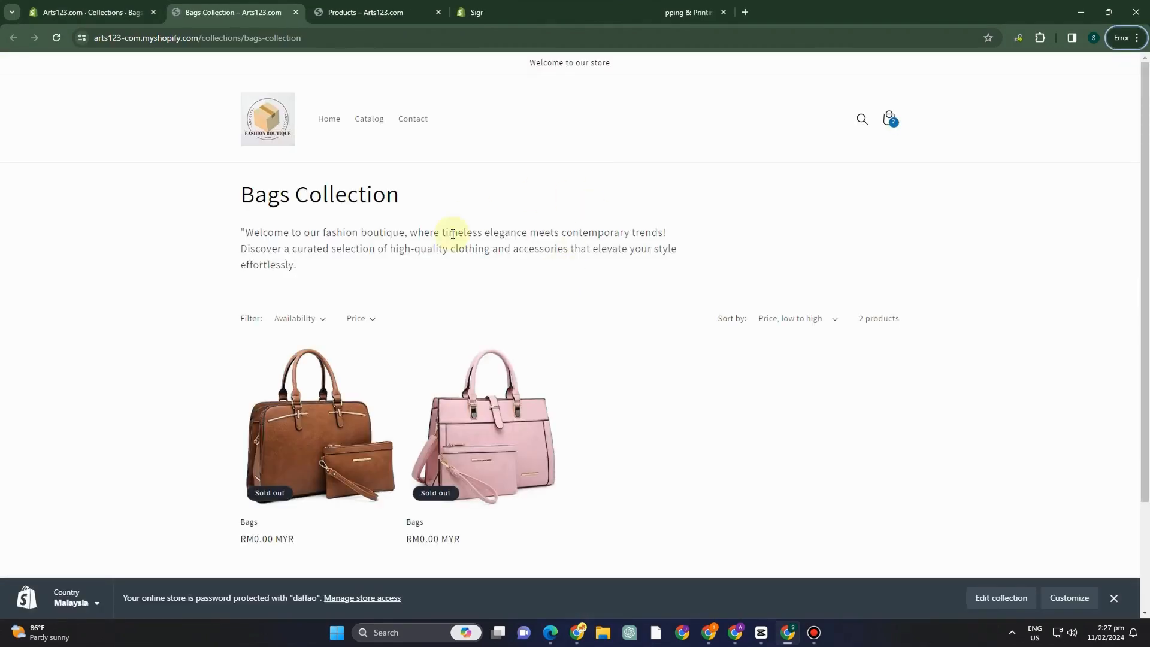
Return to the Dawn theme's home page editor and add a Featured collection section directly below the image banner.
left_click(90, 11)
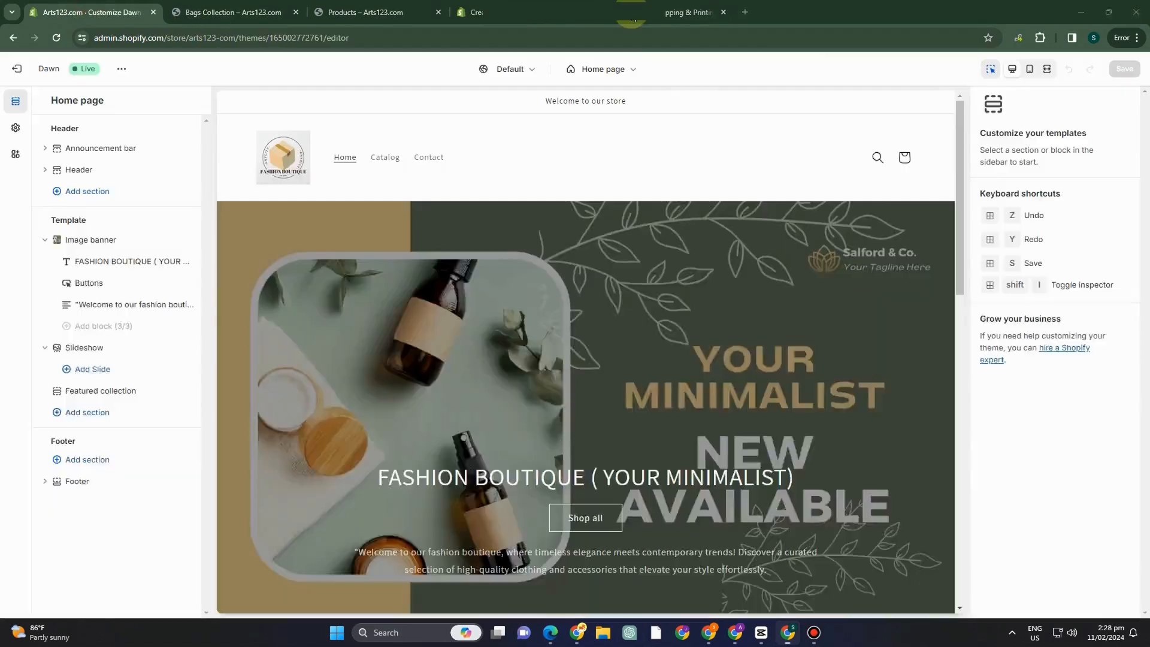
scroll(568, 410, "down", 5)
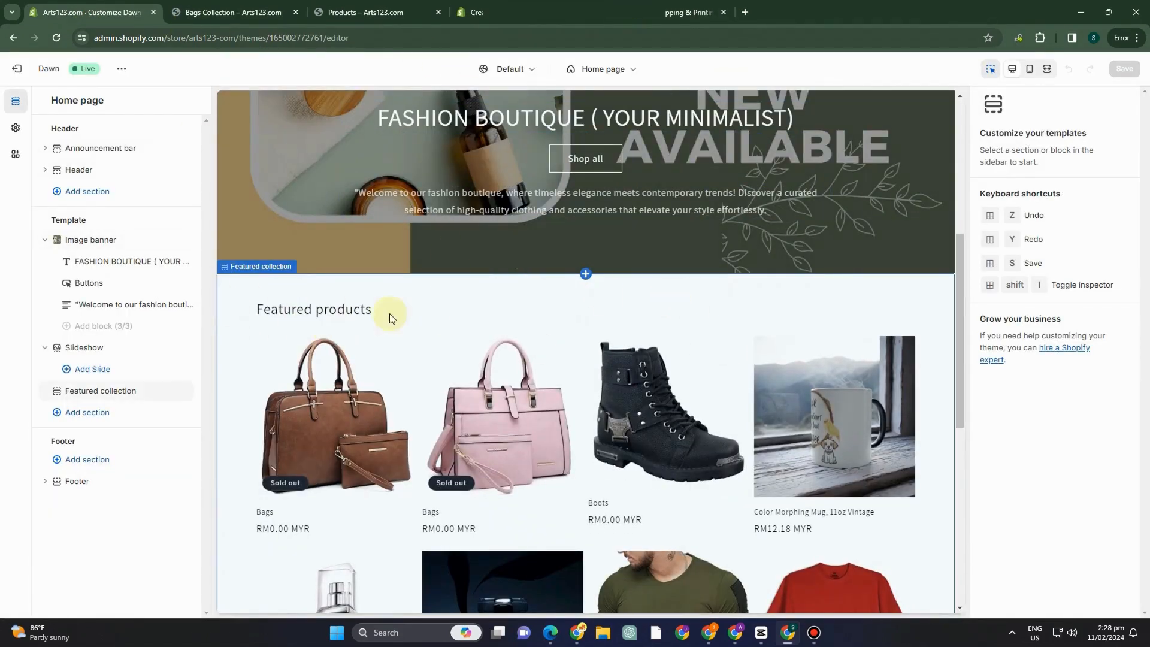
scroll(623, 400, "down", 4)
scroll(655, 420, "up", 3)
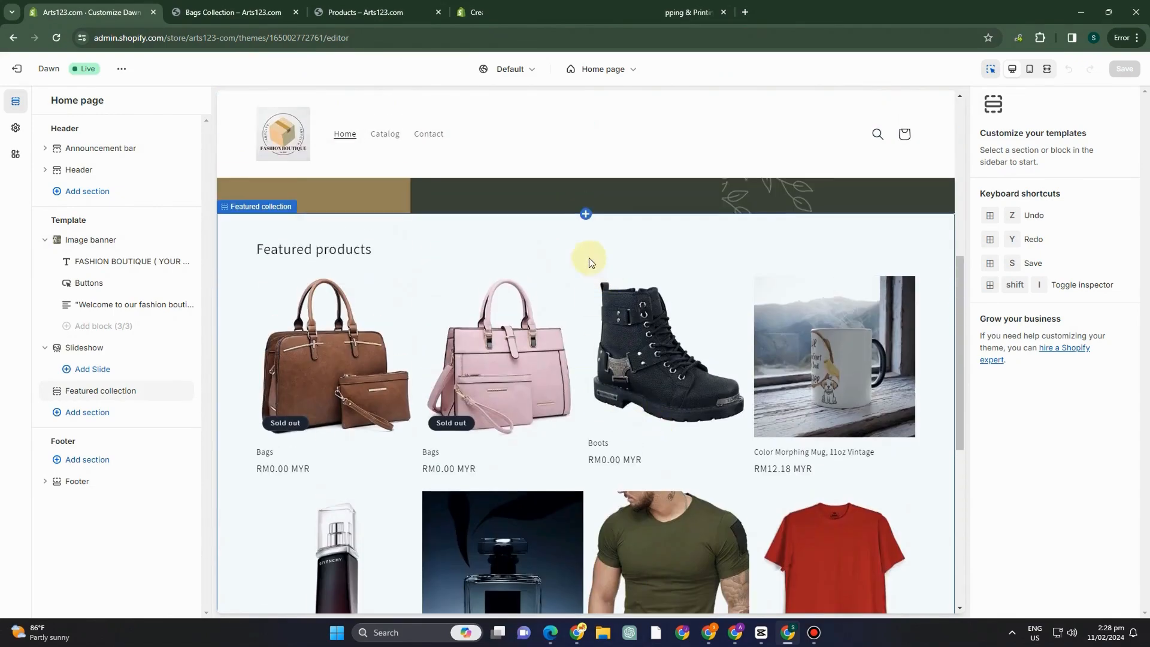
left_click(586, 213)
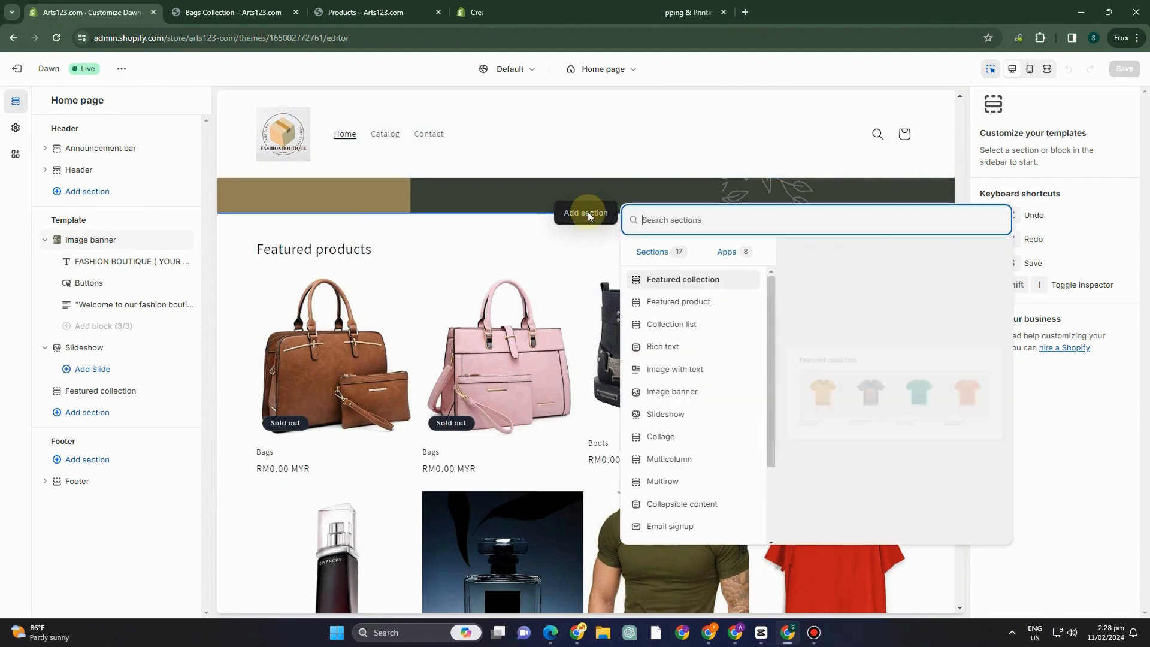
left_click(674, 281)
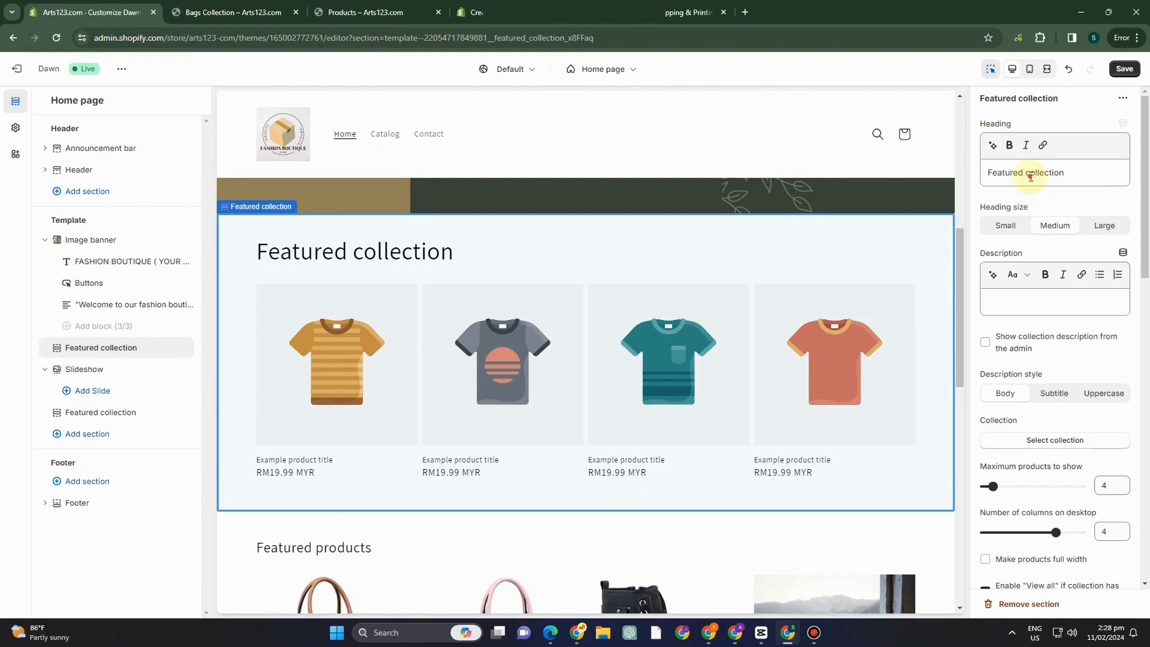
Select Bags Collection as the collection shown in the new Featured collection section.
scroll(1051, 360, "down", 1)
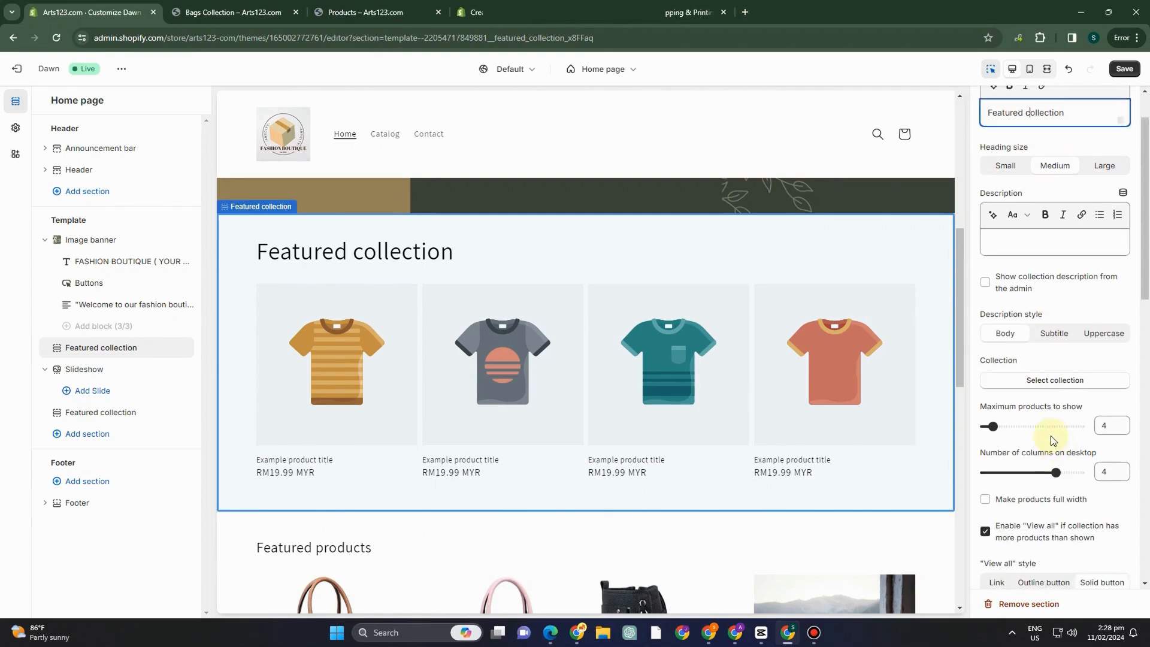
left_click(1045, 383)
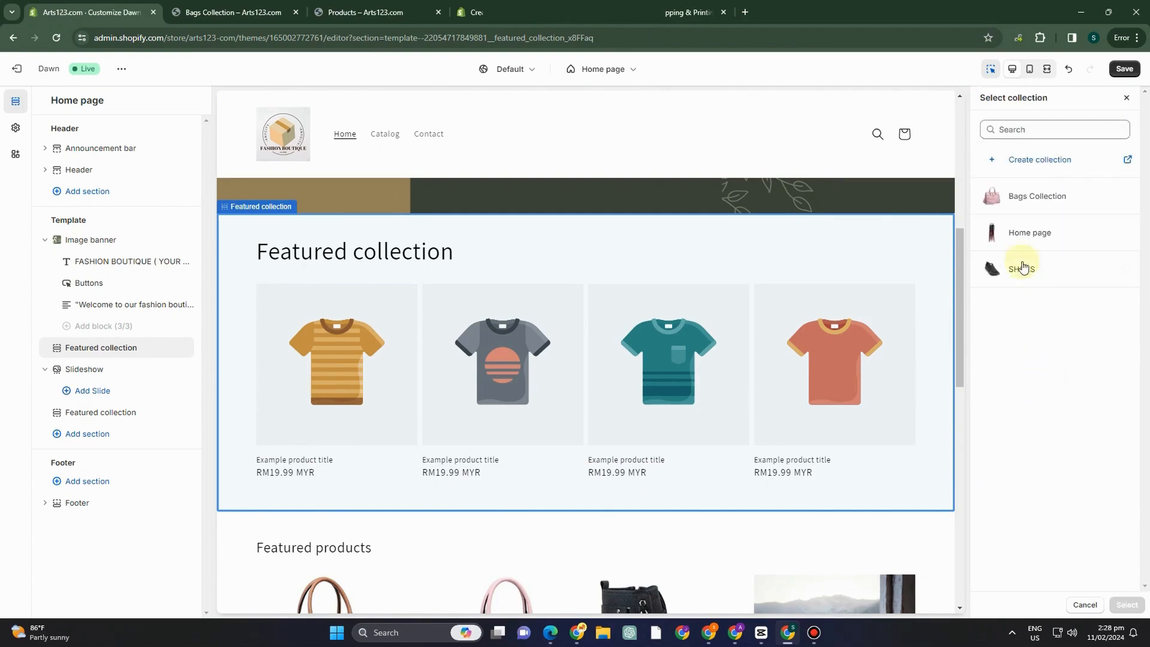
left_click(994, 203)
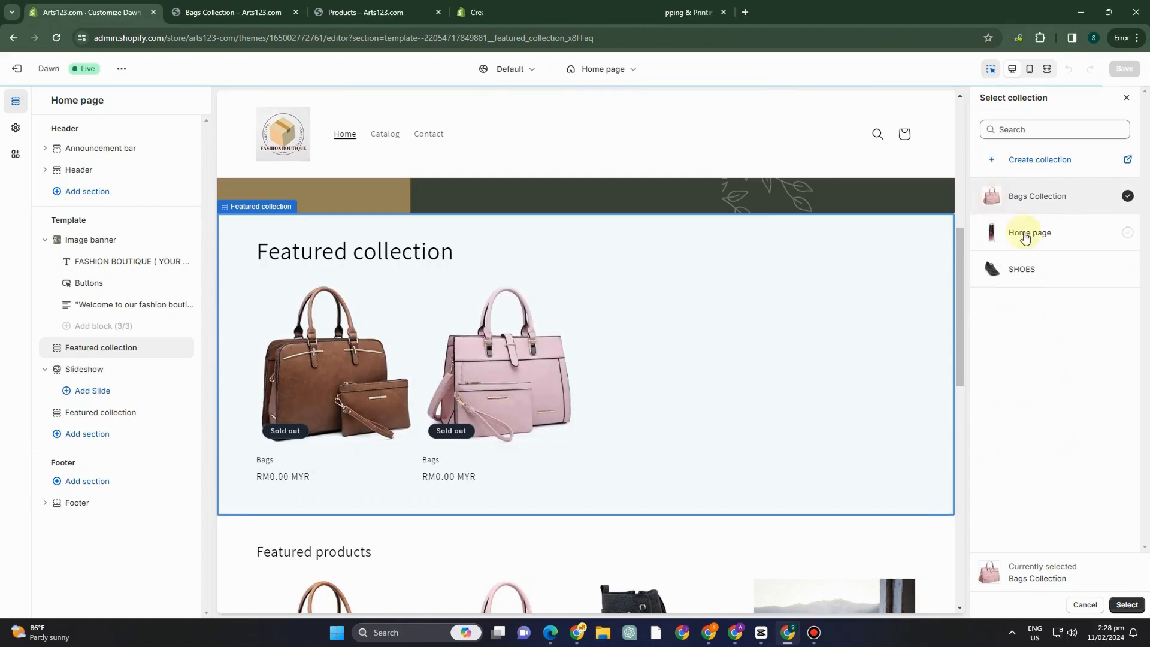
left_click(1125, 605)
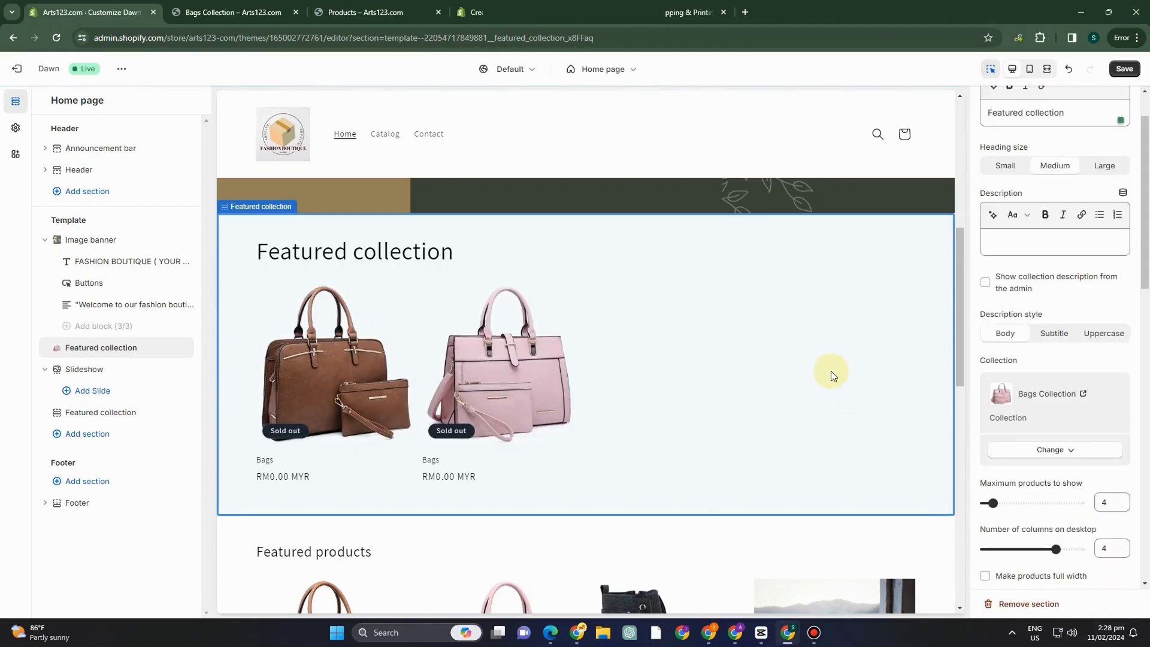
Check the new Featured collection section against the Featured products below it and save the home page.
scroll(514, 477, "down", 2)
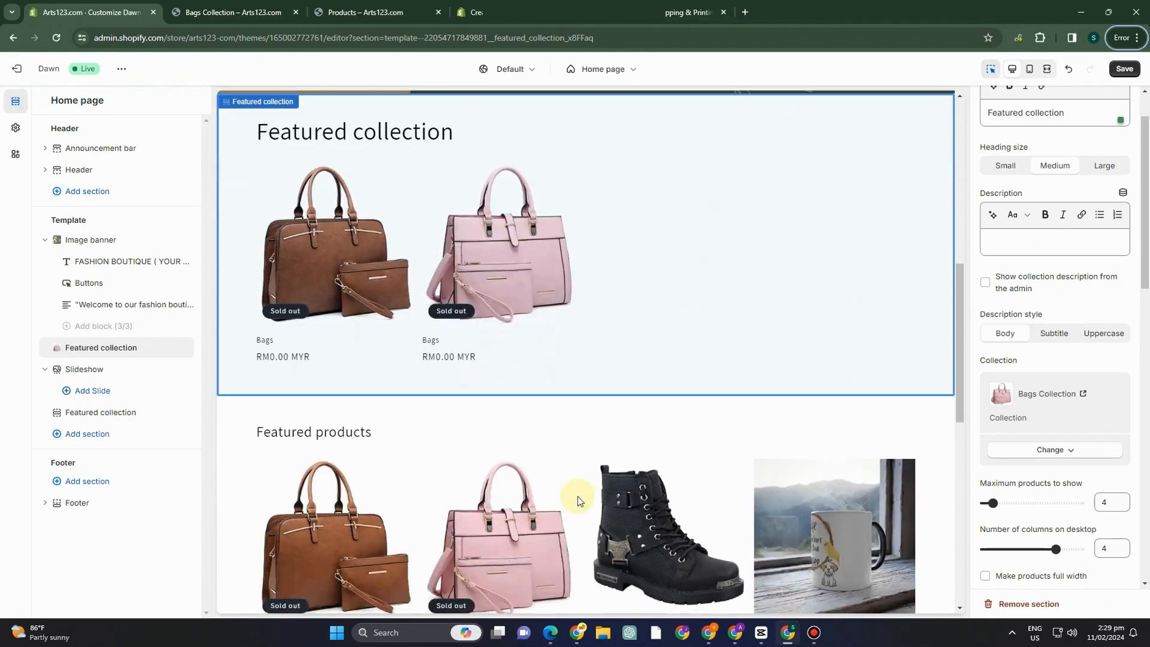
scroll(595, 470, "down", 4)
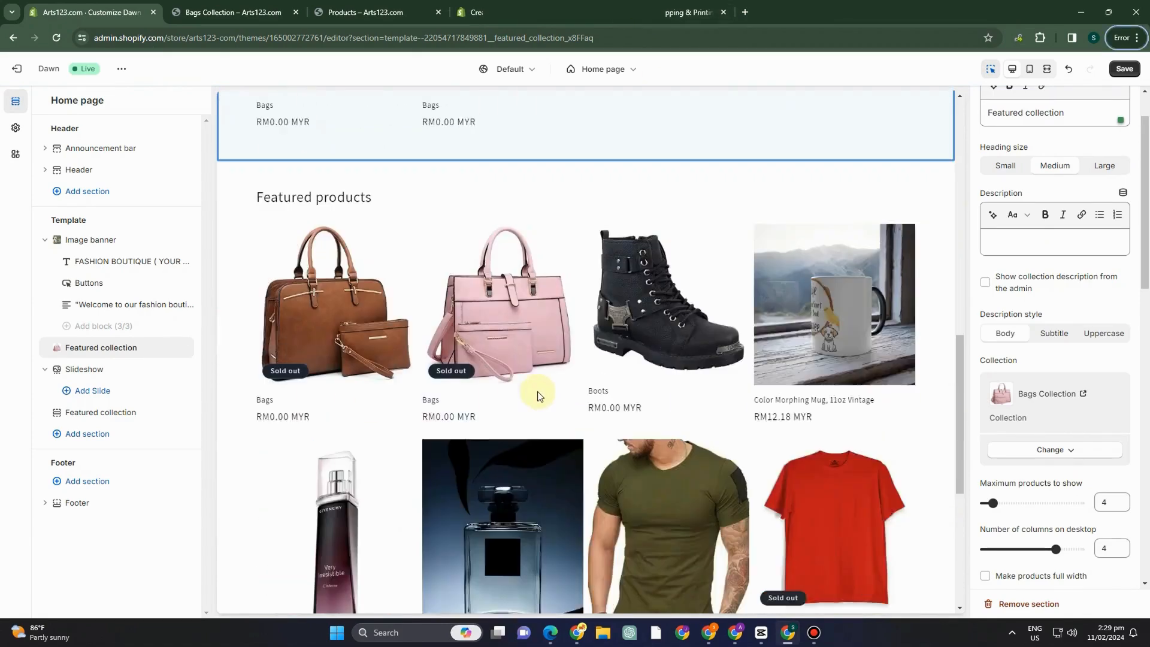
scroll(536, 393, "up", 4)
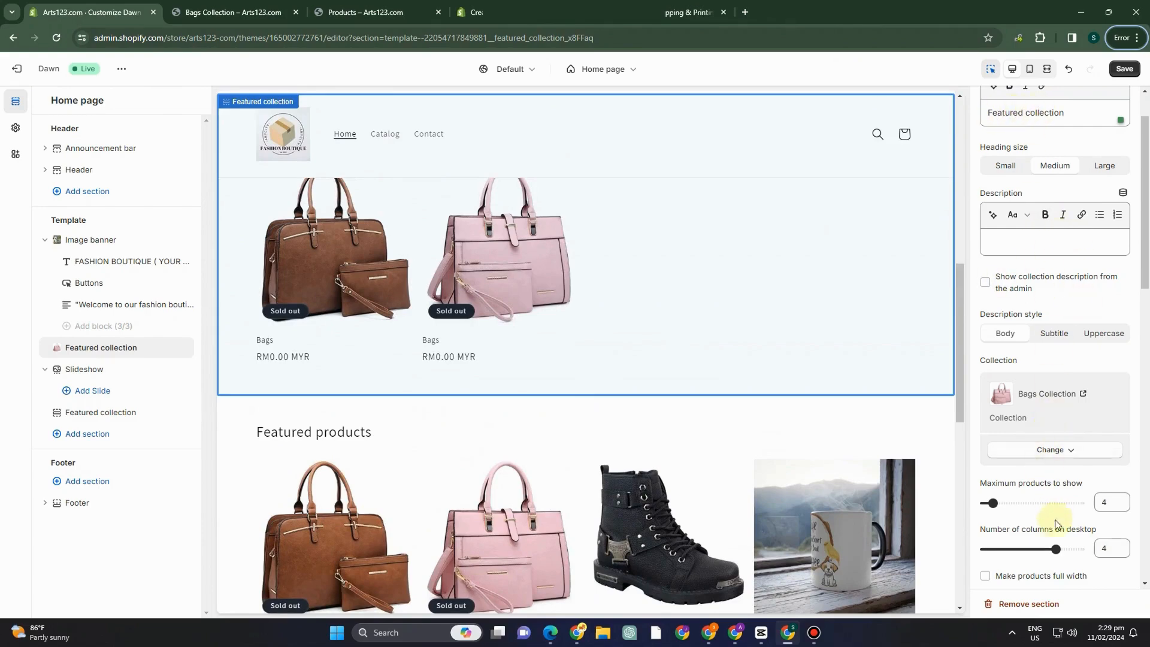
left_click(1122, 72)
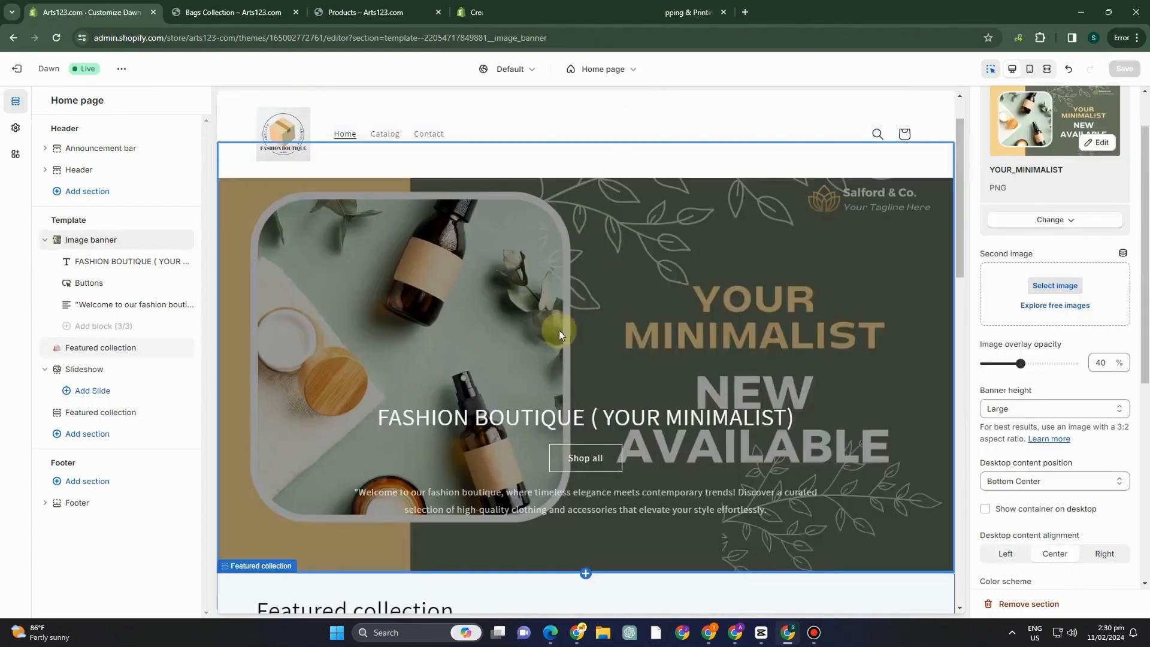
Add an Image with text section between the Bags Featured collection and the Featured products section.
scroll(559, 329, "down", 9)
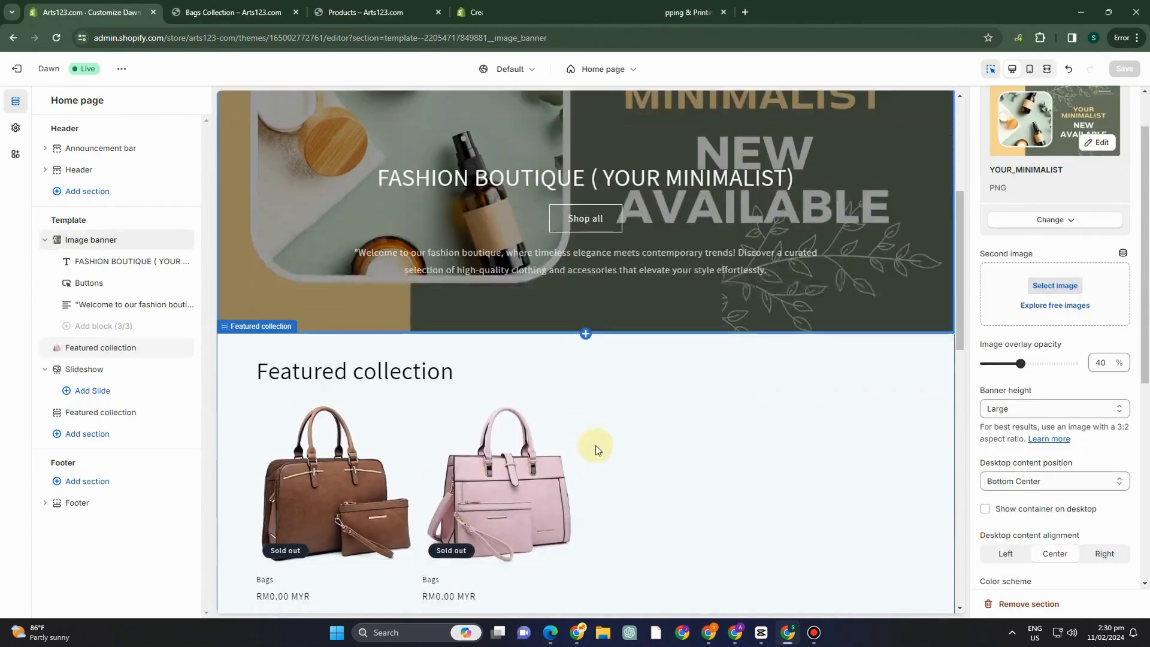
scroll(634, 450, "down", 3)
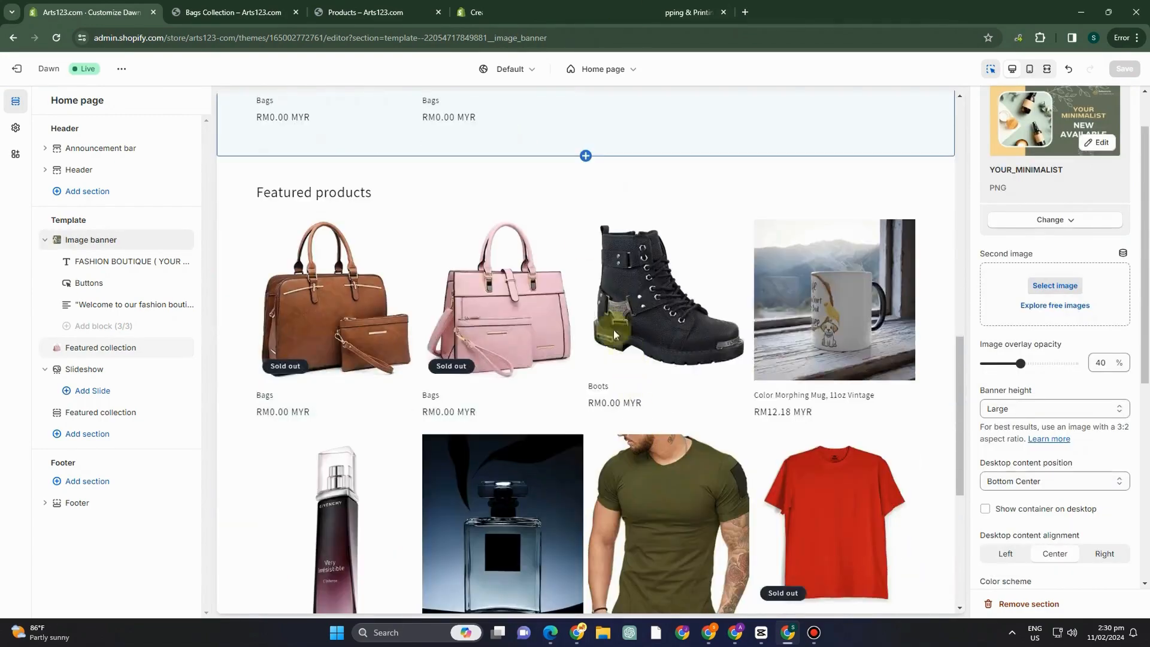
left_click(584, 156)
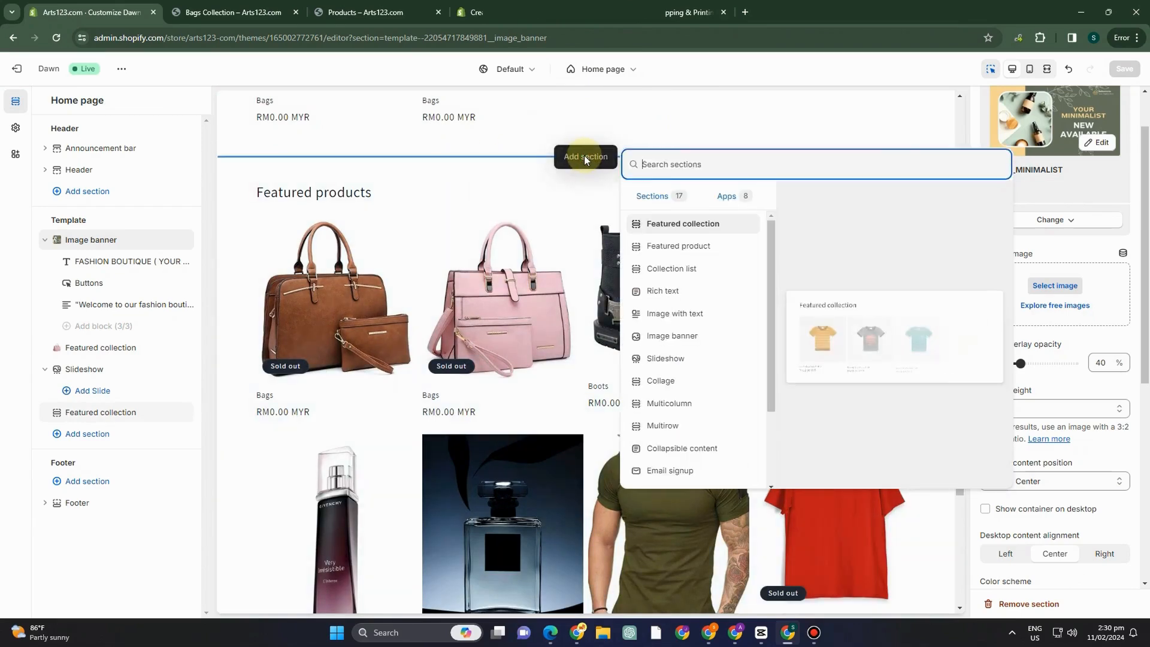
left_click(674, 322)
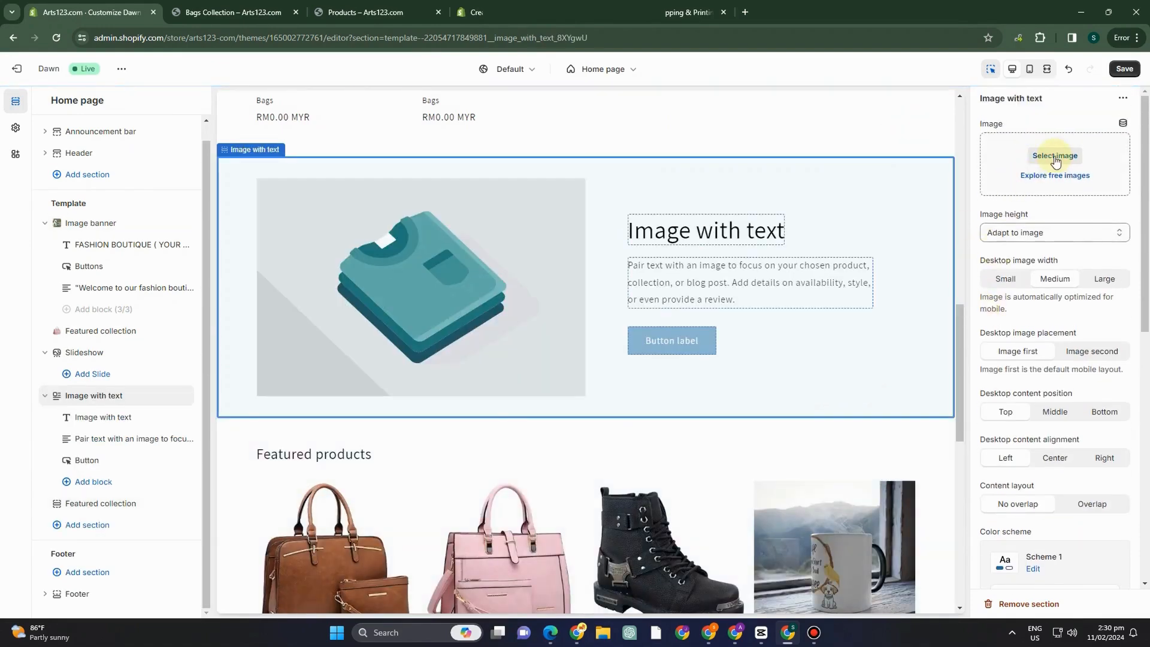
Select the brown bag picture as the Image with text section's image and set its desktop image width to Medium.
left_click(1053, 156)
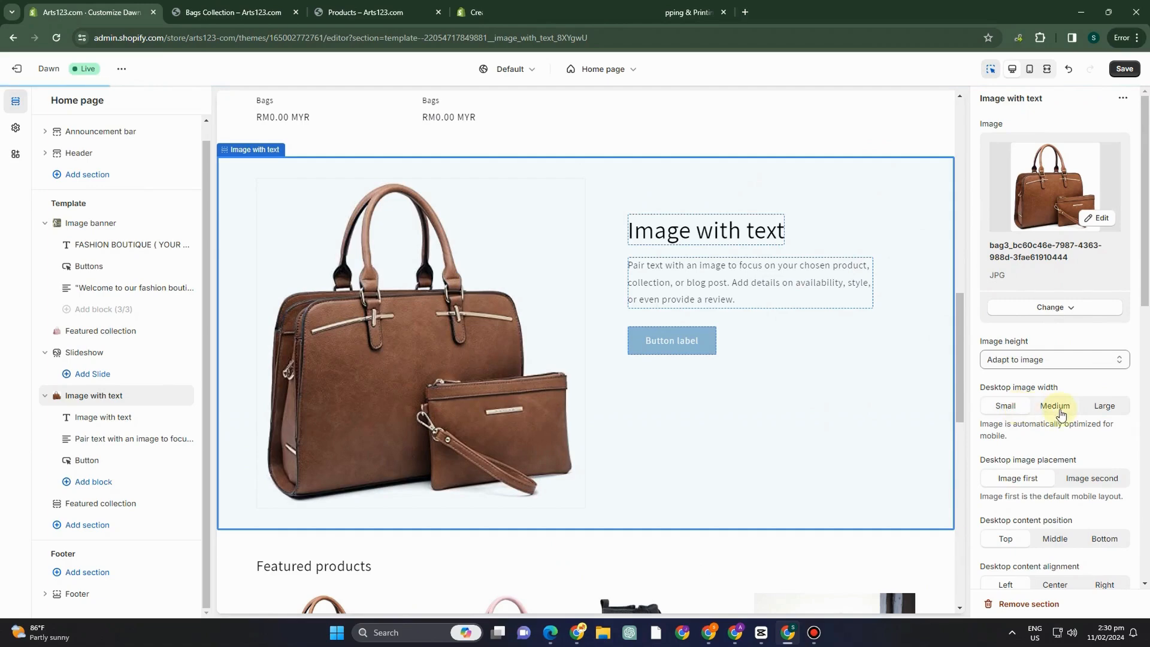
left_click(1055, 407)
scroll(1041, 419, "down", 1)
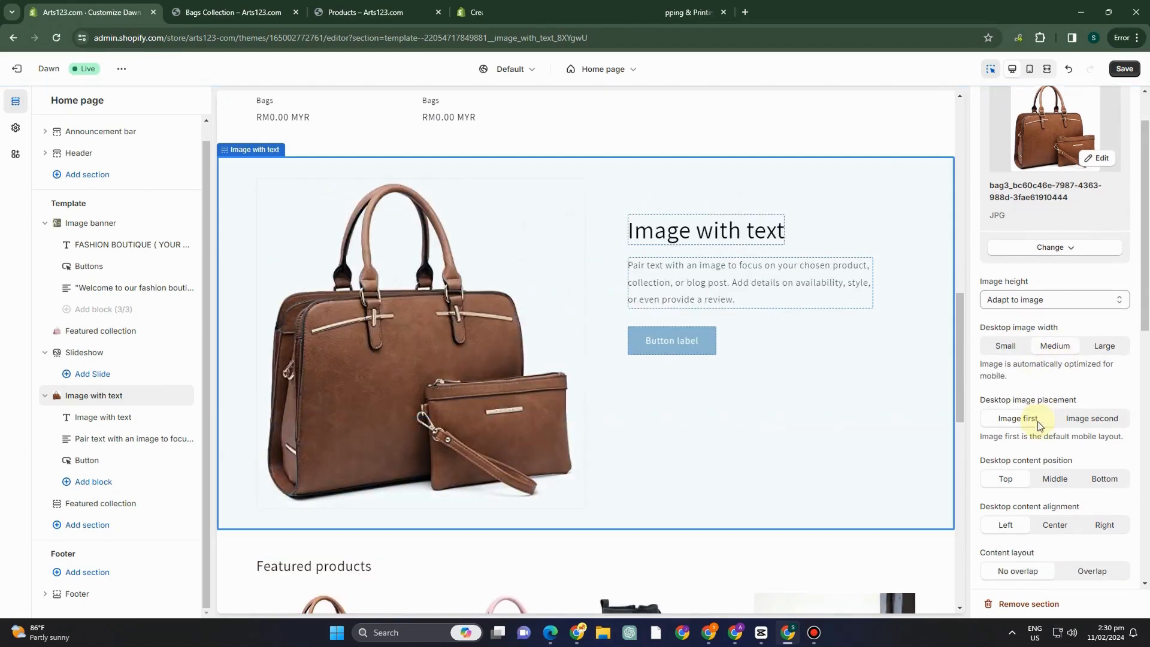
scroll(1044, 507, "down", 3)
scroll(1021, 296, "up", 4)
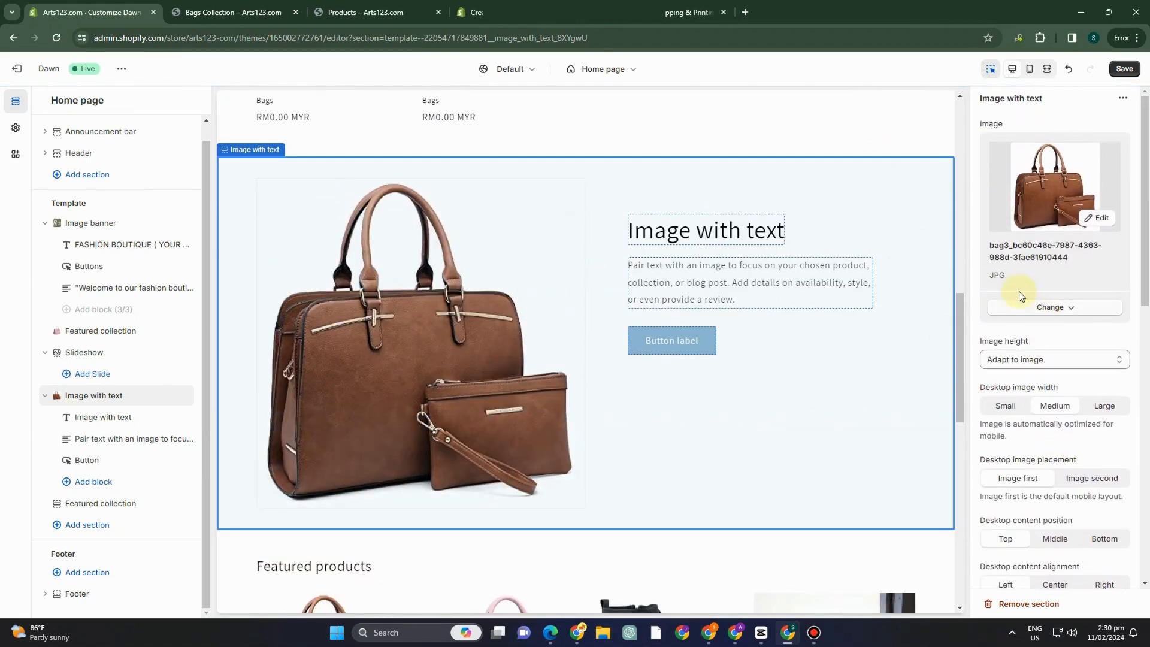
Replace the section's description text with "The Best Bag For You!" and save the home page.
left_click(748, 280)
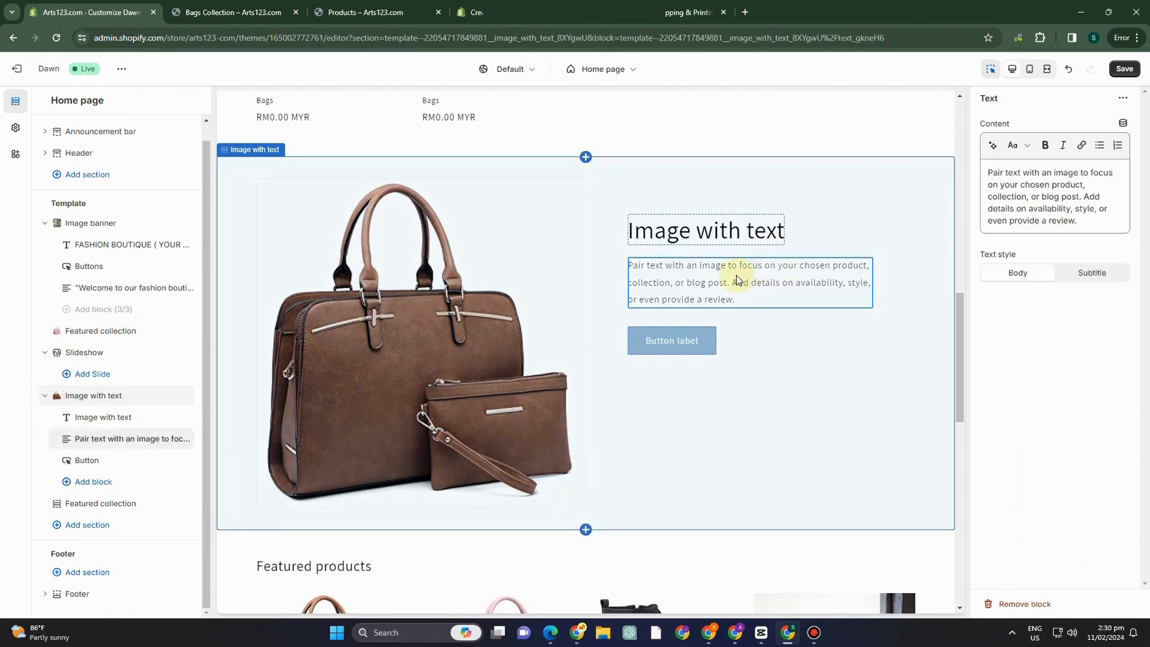
left_click(982, 191)
key("ctrl+a")
type("Th")
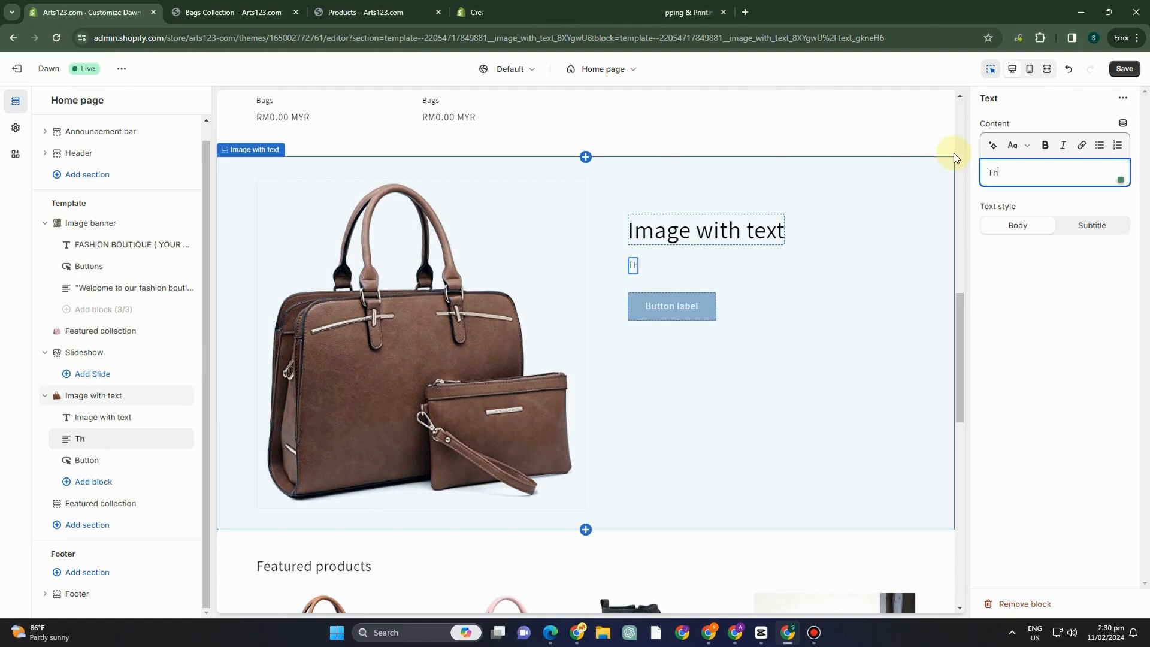
type("e Best Bag F")
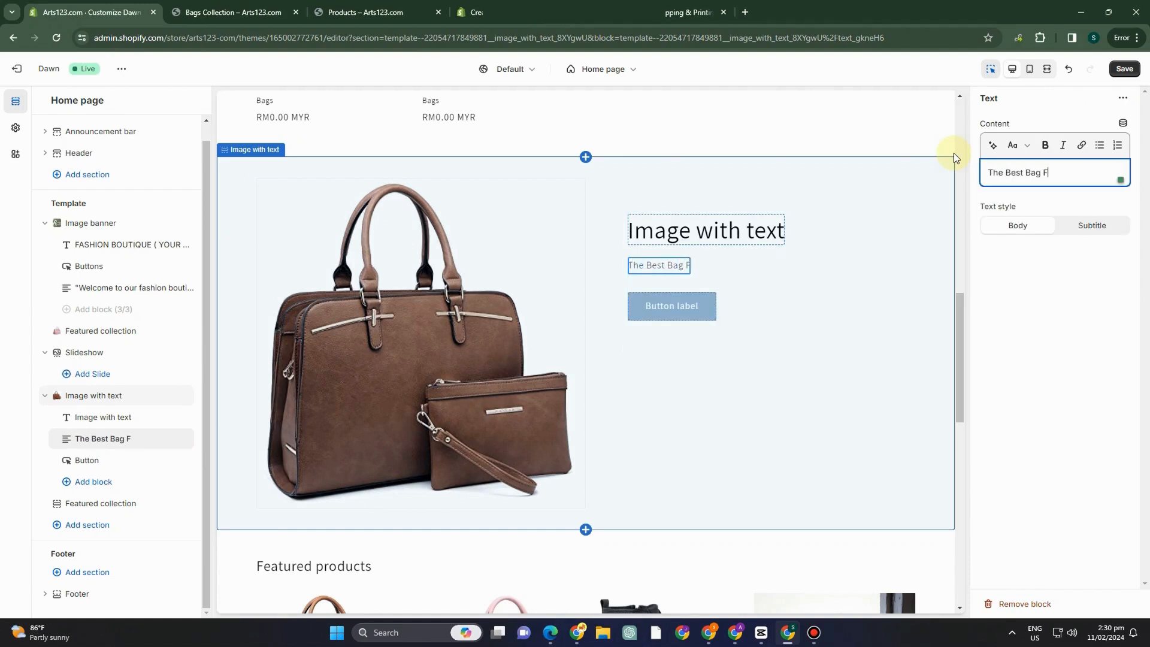
type("or You!")
left_click(1123, 69)
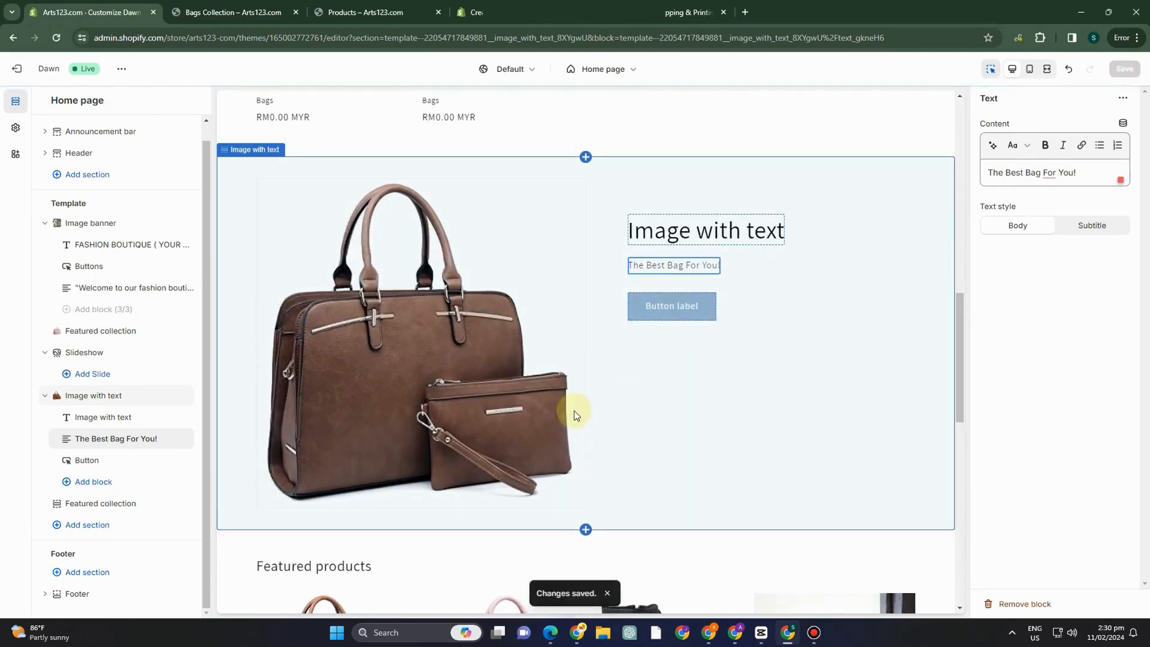
left_click(580, 545)
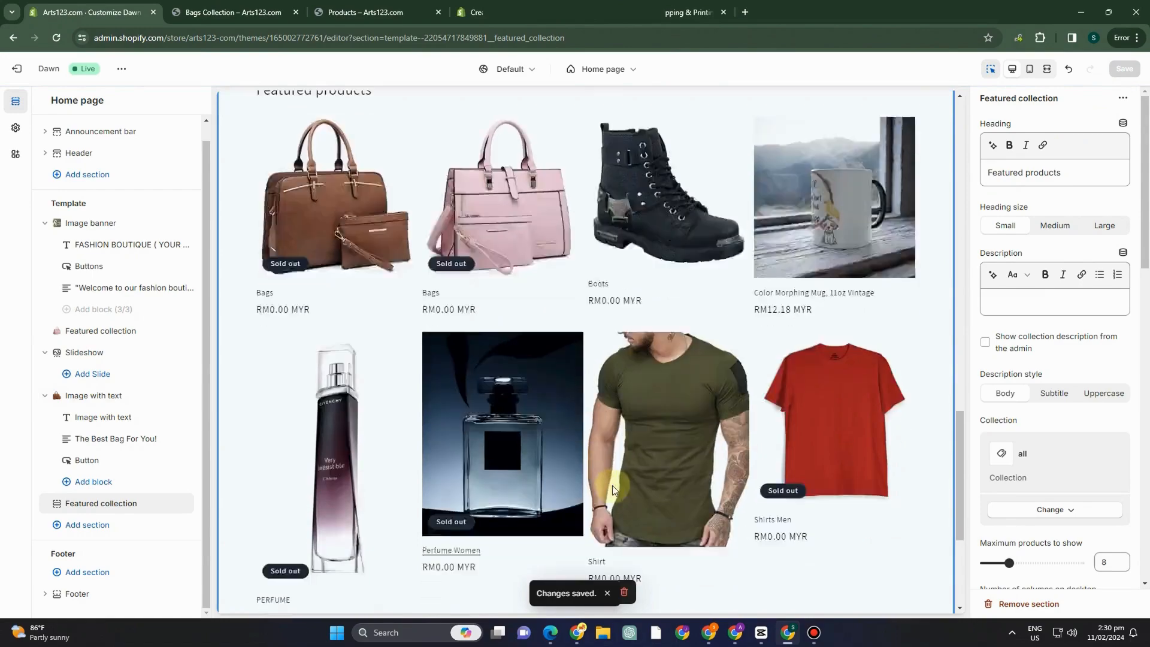
scroll(577, 336, "up", 4)
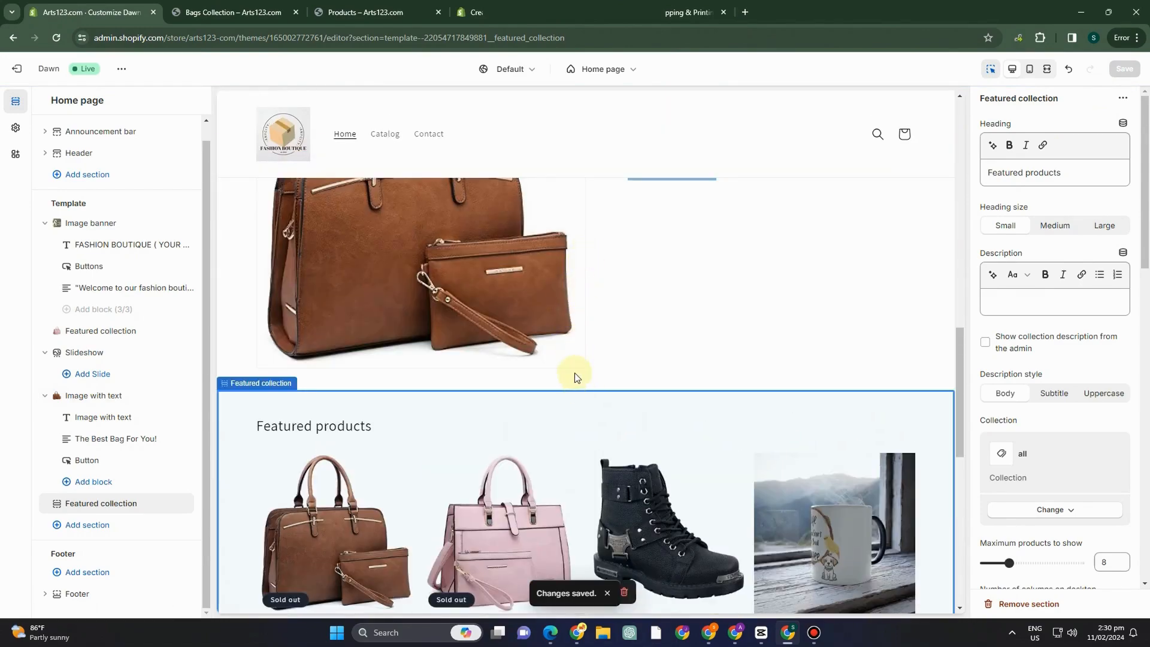
left_click(575, 378)
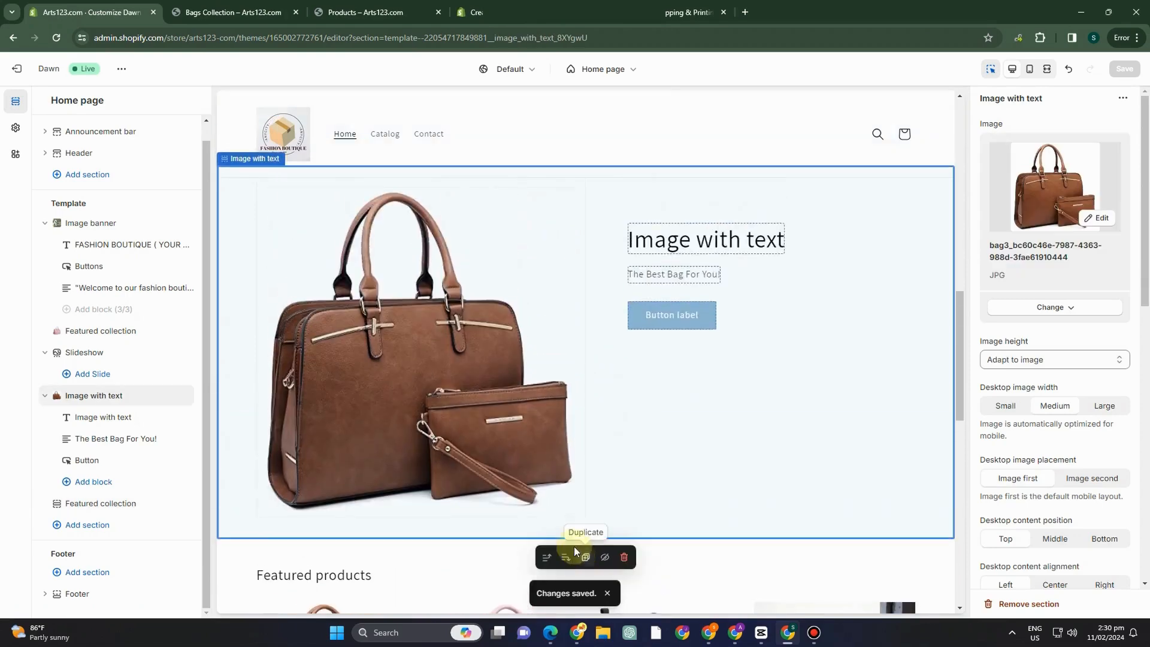
scroll(579, 360, "down", 4)
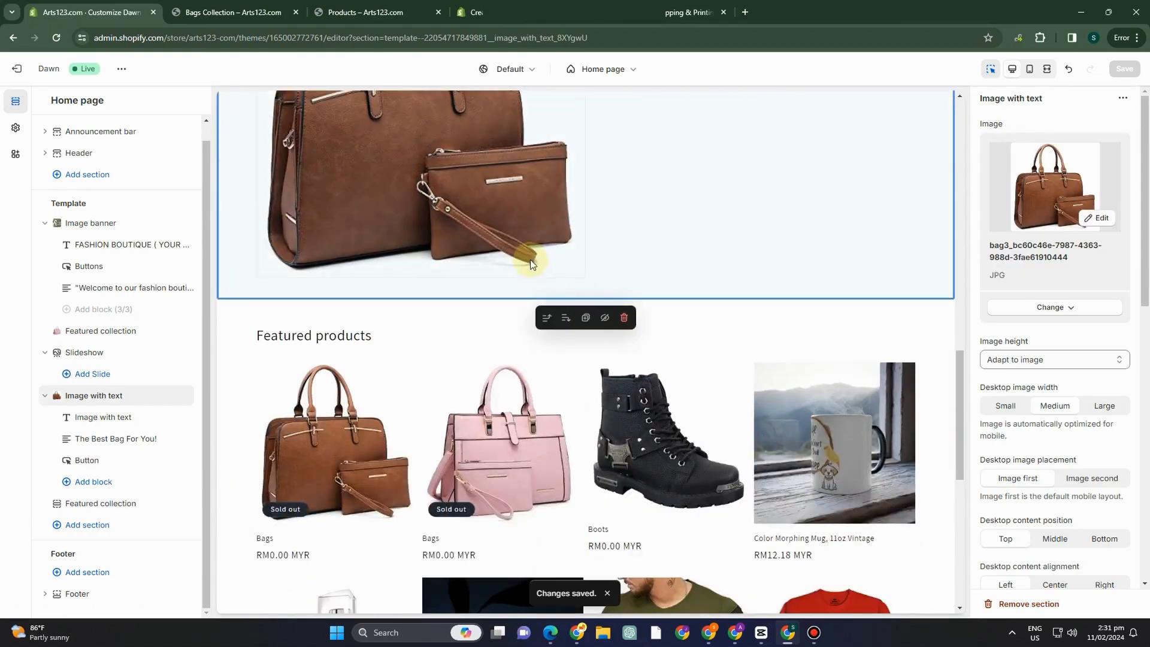
left_click(236, 321)
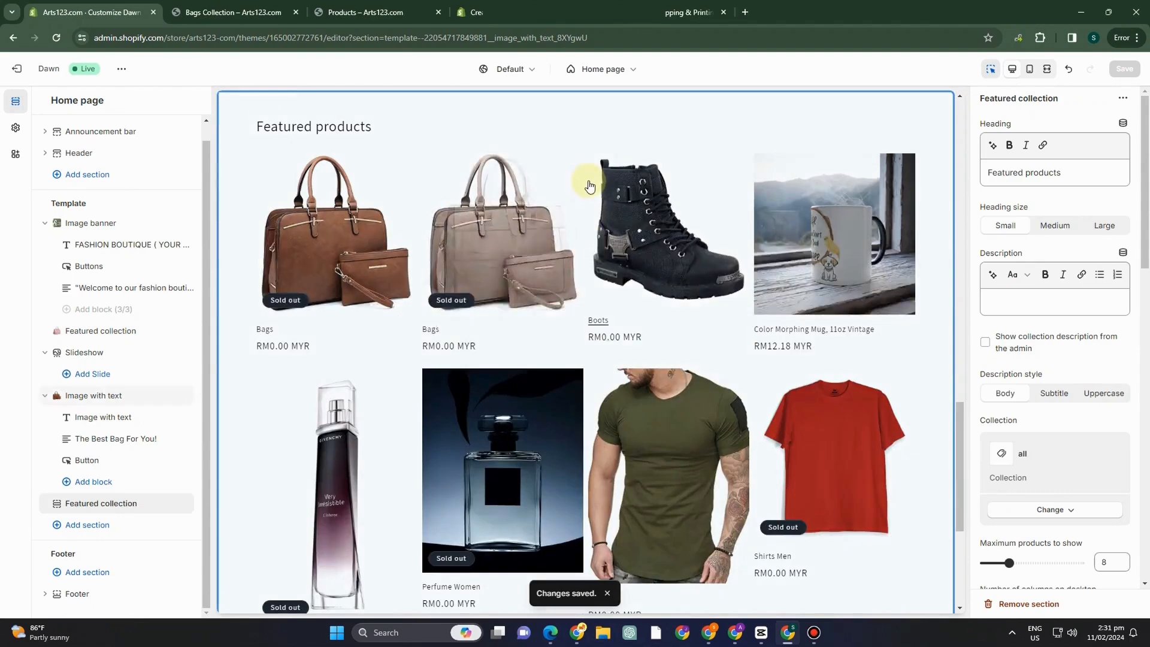
scroll(602, 183, "up", 2)
mouse_move(586, 209)
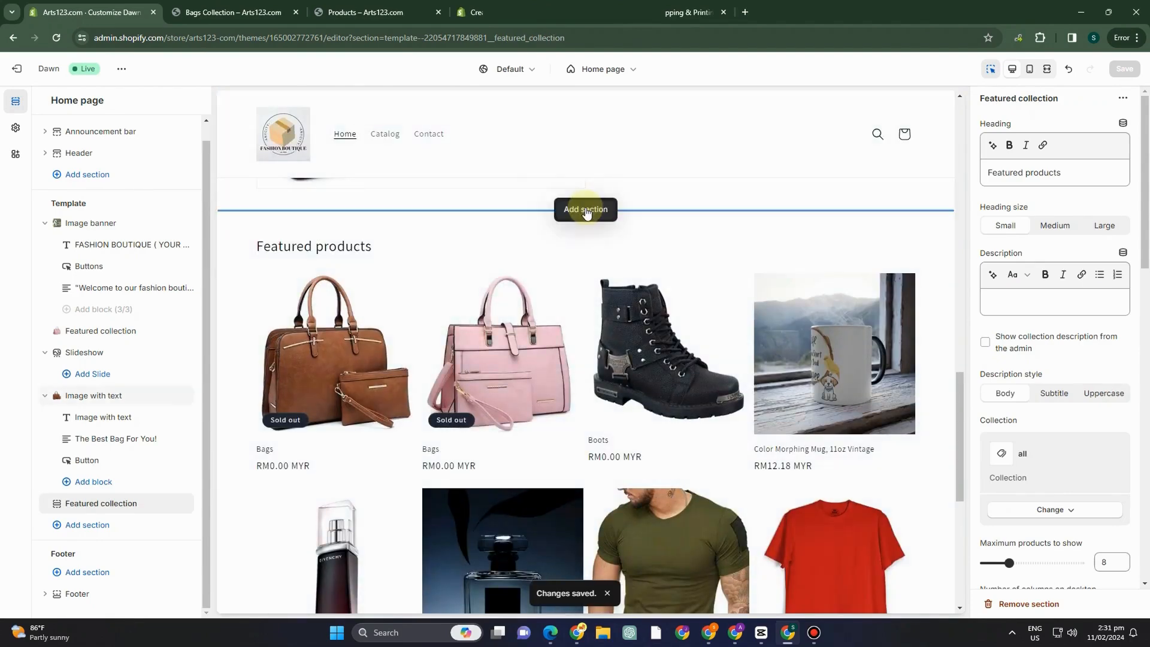
scroll(688, 238, "up", 3)
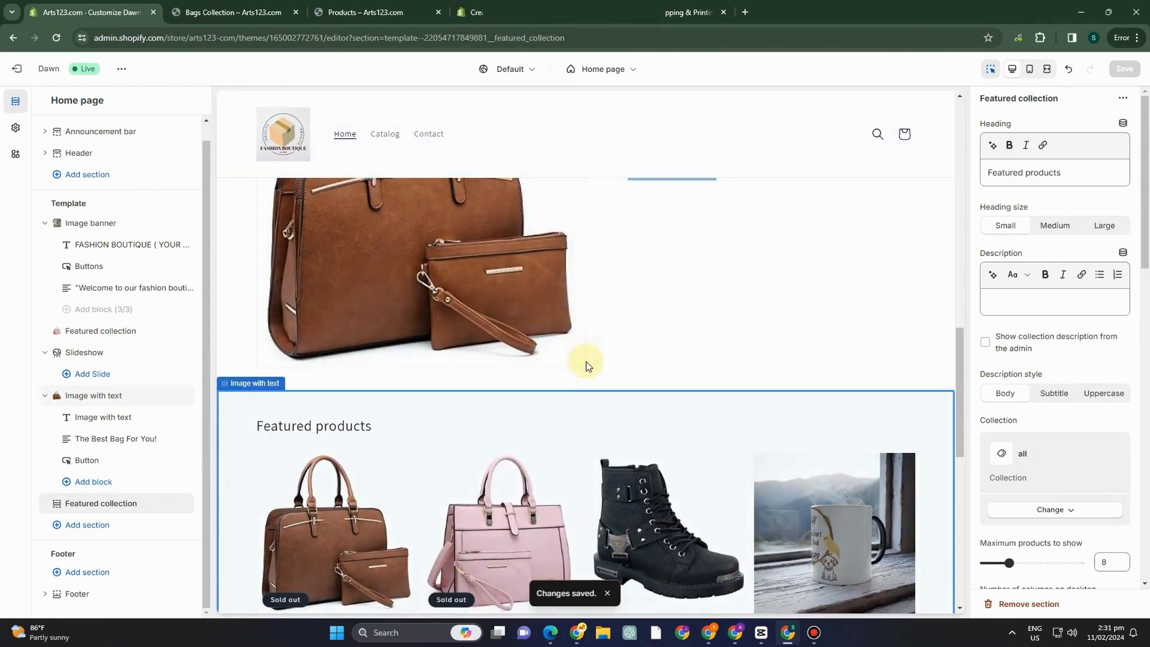
Add a Collection list section between the Image with text section and Featured products, and look over its settings.
left_click(586, 359)
scroll(605, 534, "down", 3)
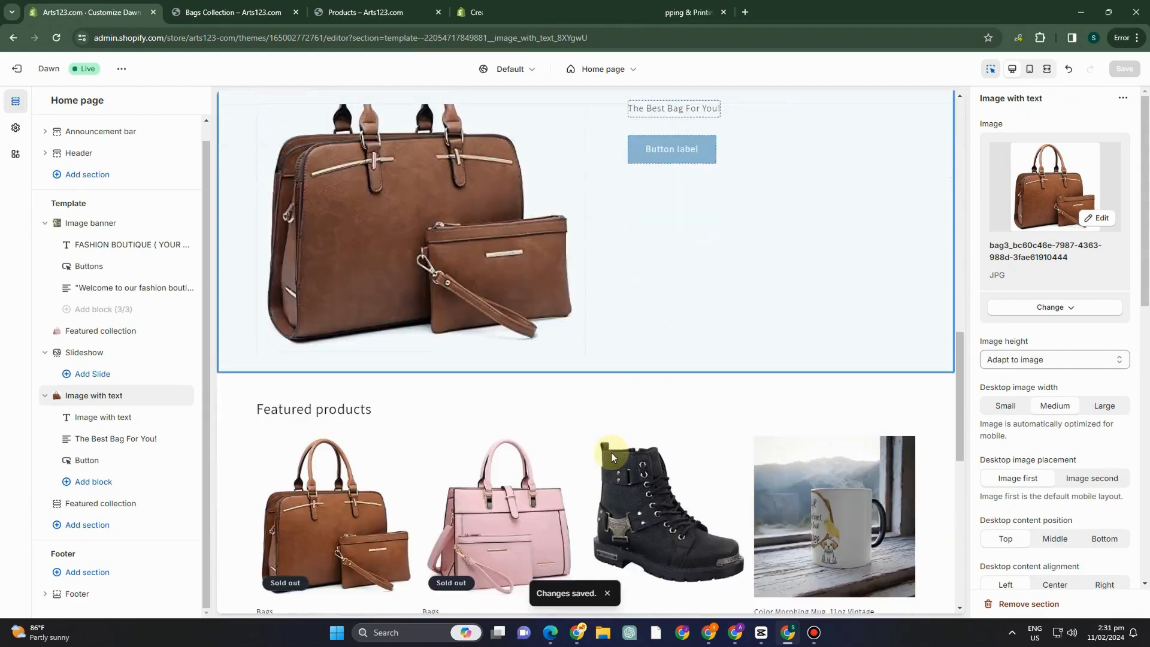
left_click(587, 359)
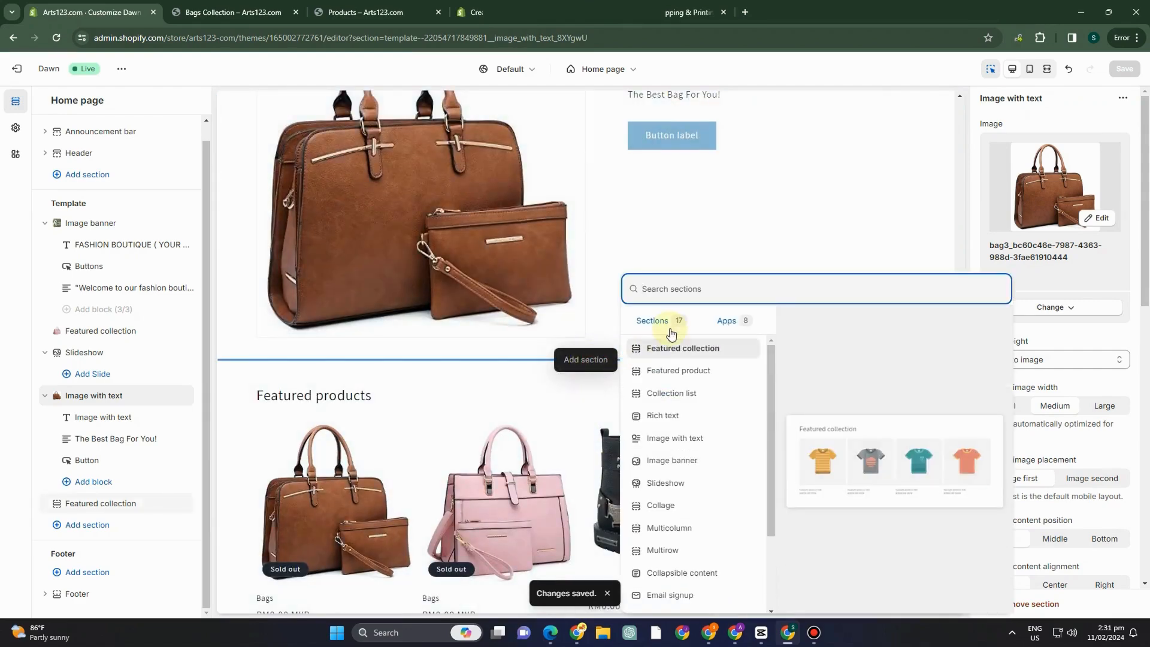
left_click(673, 393)
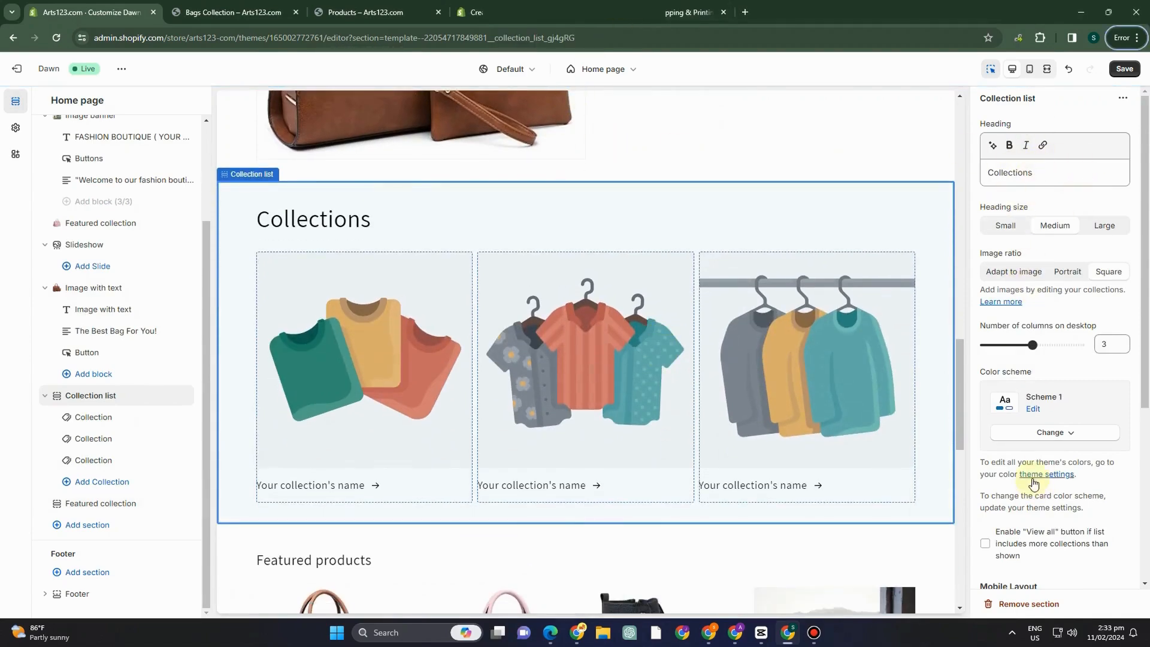
scroll(1032, 482, "down", 2)
scroll(1033, 419, "up", 2)
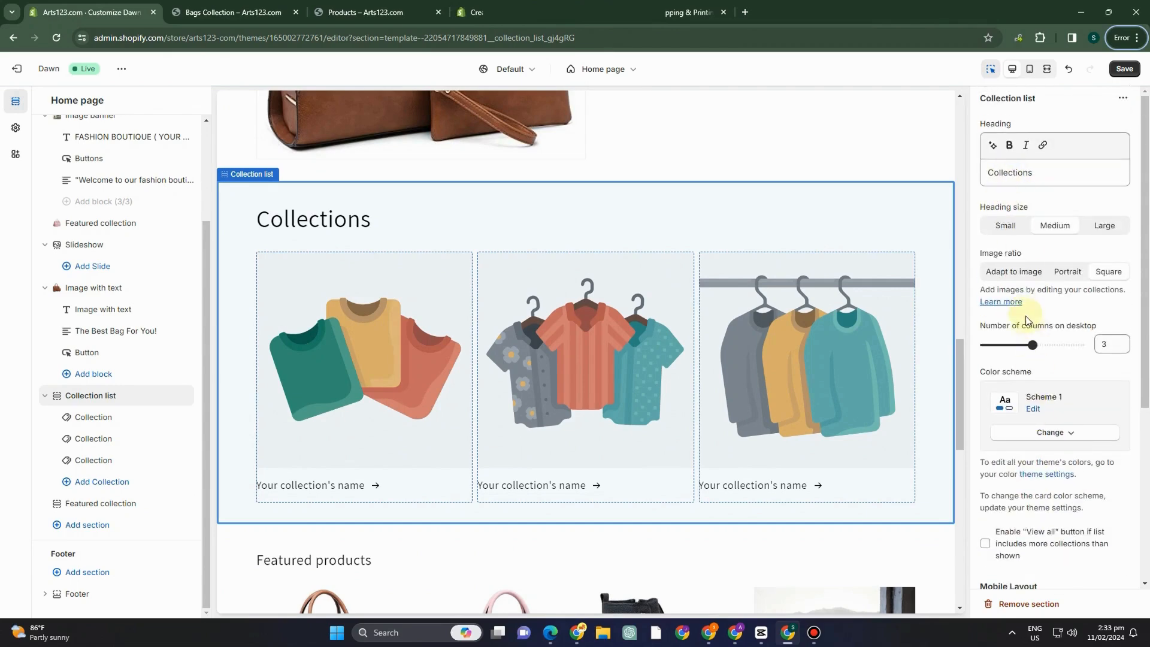
scroll(1026, 323, "down", 4)
scroll(1051, 371, "up", 3)
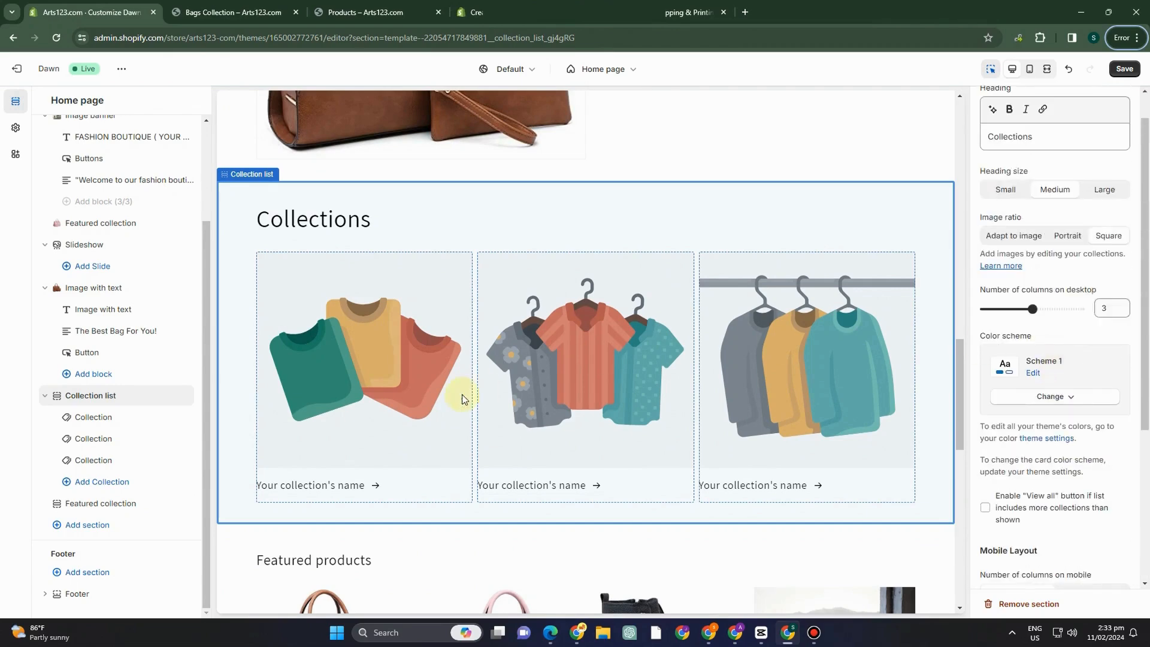
Try to assign Bags Collection to the first block of the Collection list section.
left_click(395, 391)
left_click(1068, 145)
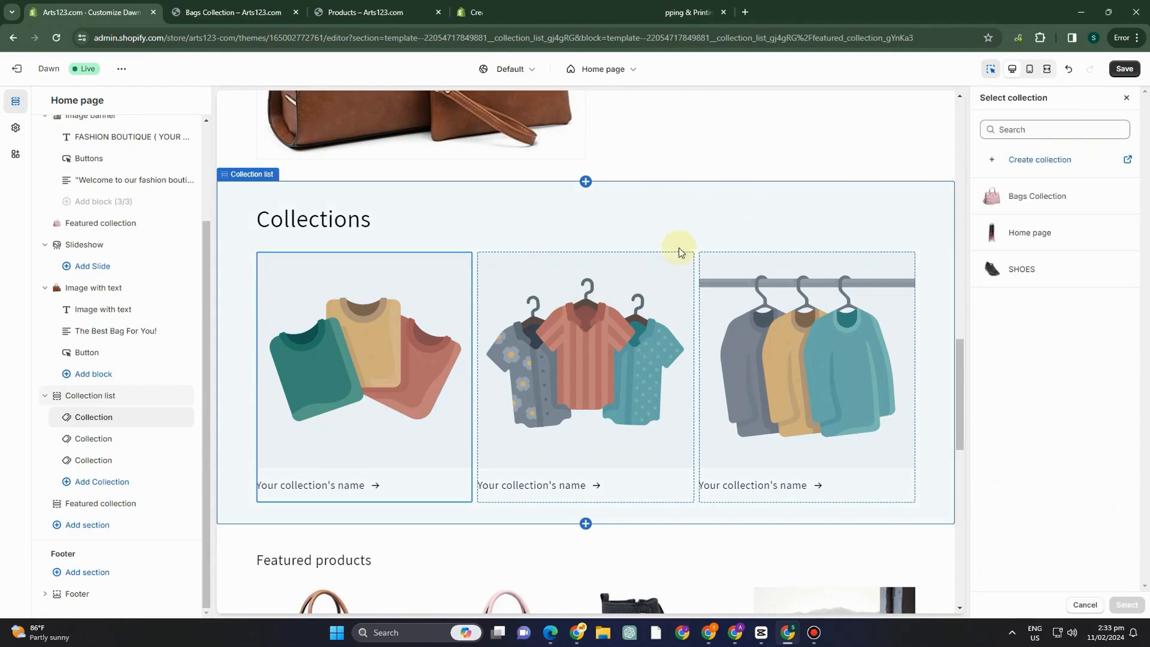
left_click(1015, 194)
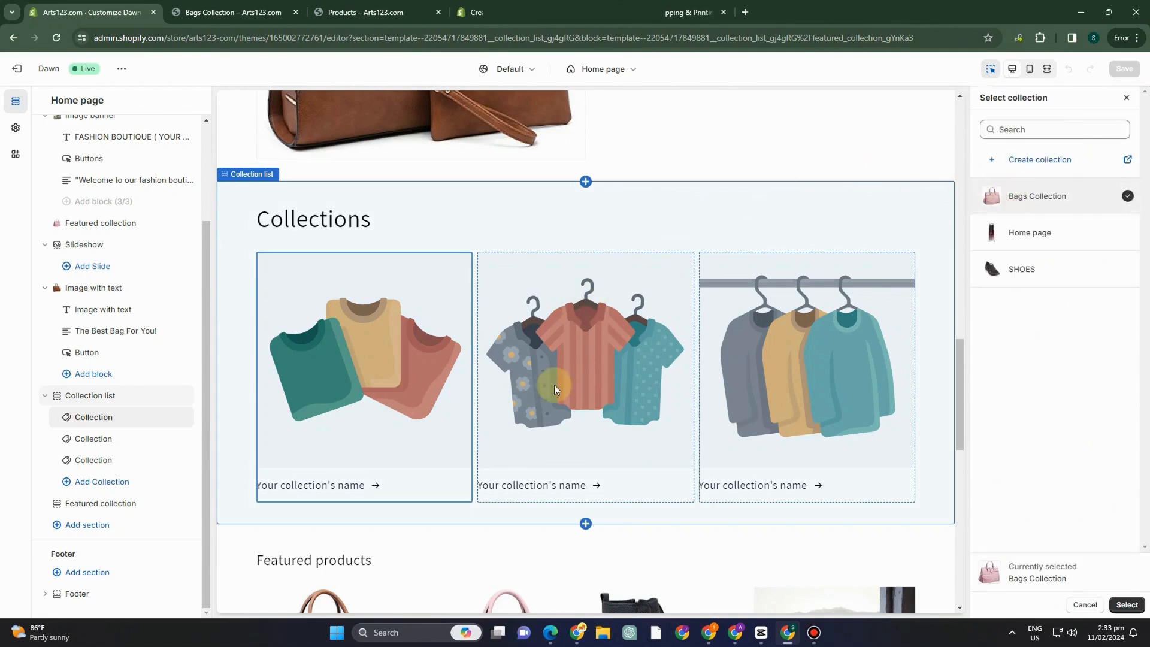
Assign the Home page collection to the second block of the Collection list section and confirm the selection.
left_click(644, 368)
left_click(1043, 149)
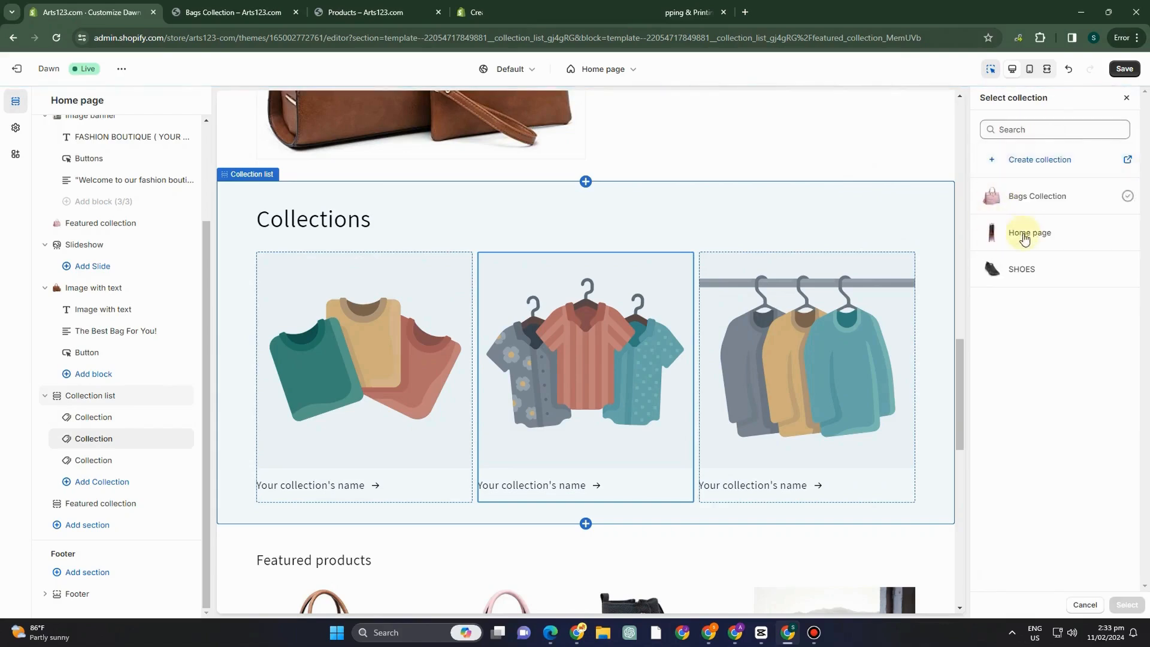
left_click(1025, 240)
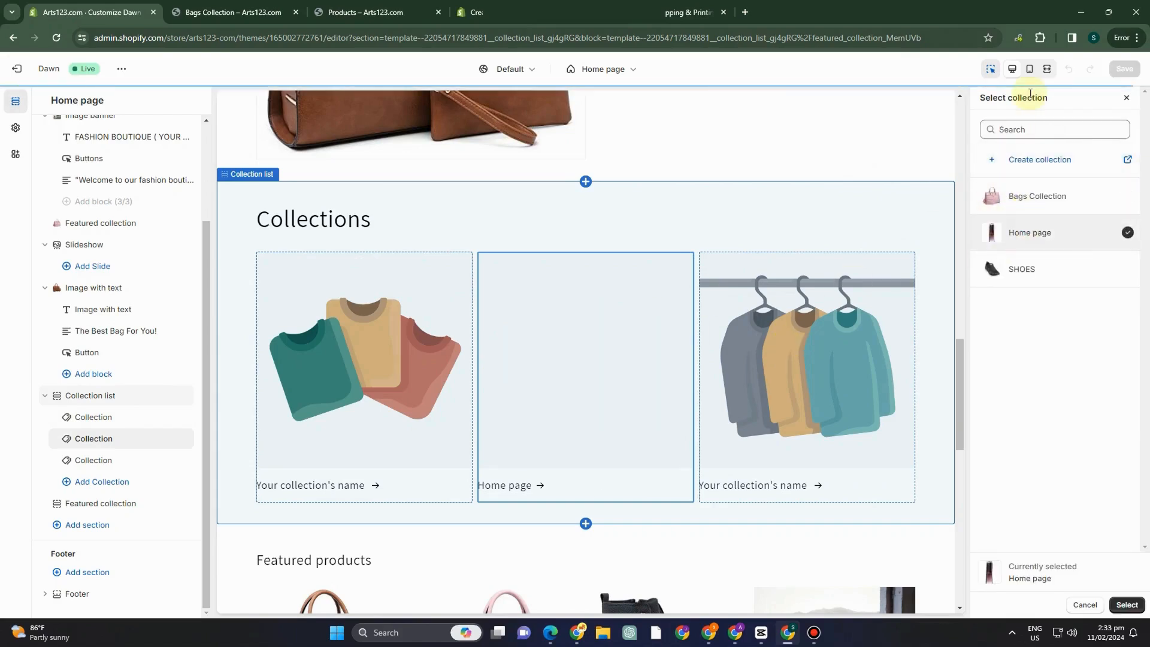
left_click(1125, 606)
Assign Bags Collection to the first block of the Collection list section and confirm the selection.
left_click(441, 451)
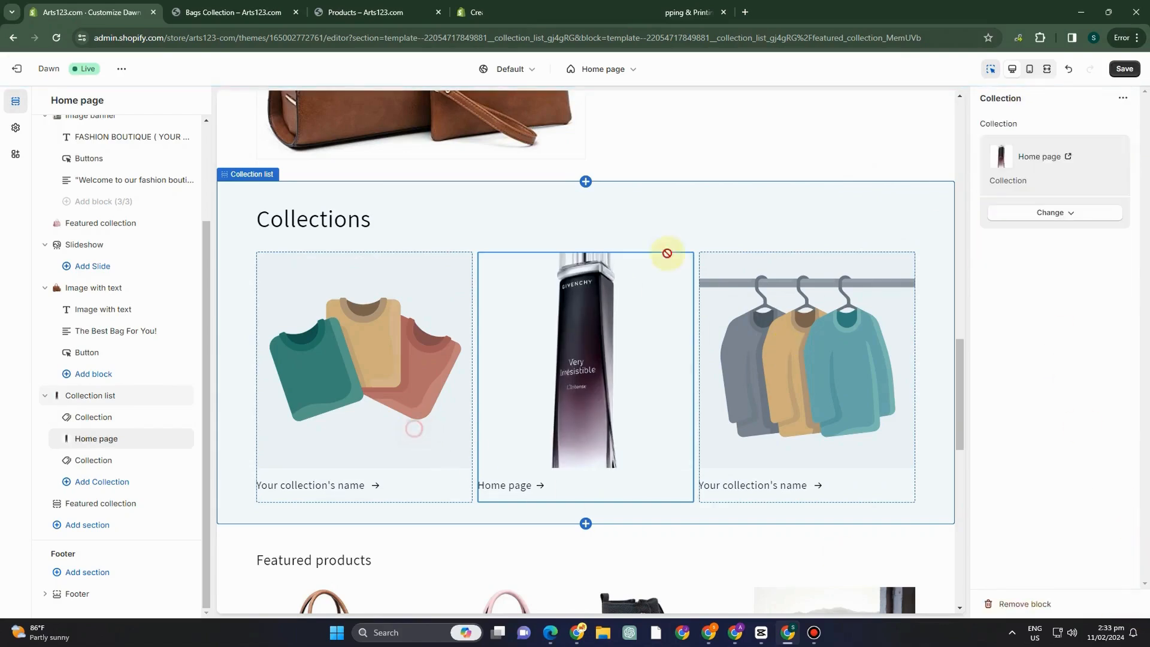
left_click(1036, 143)
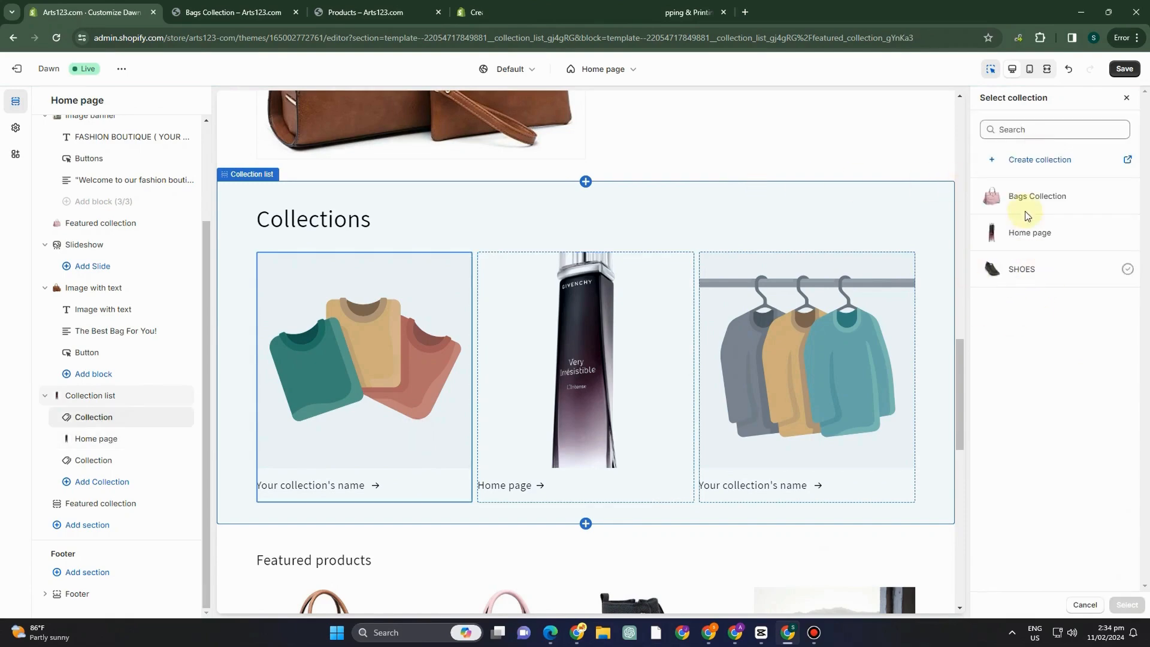
left_click(1020, 197)
left_click(1127, 604)
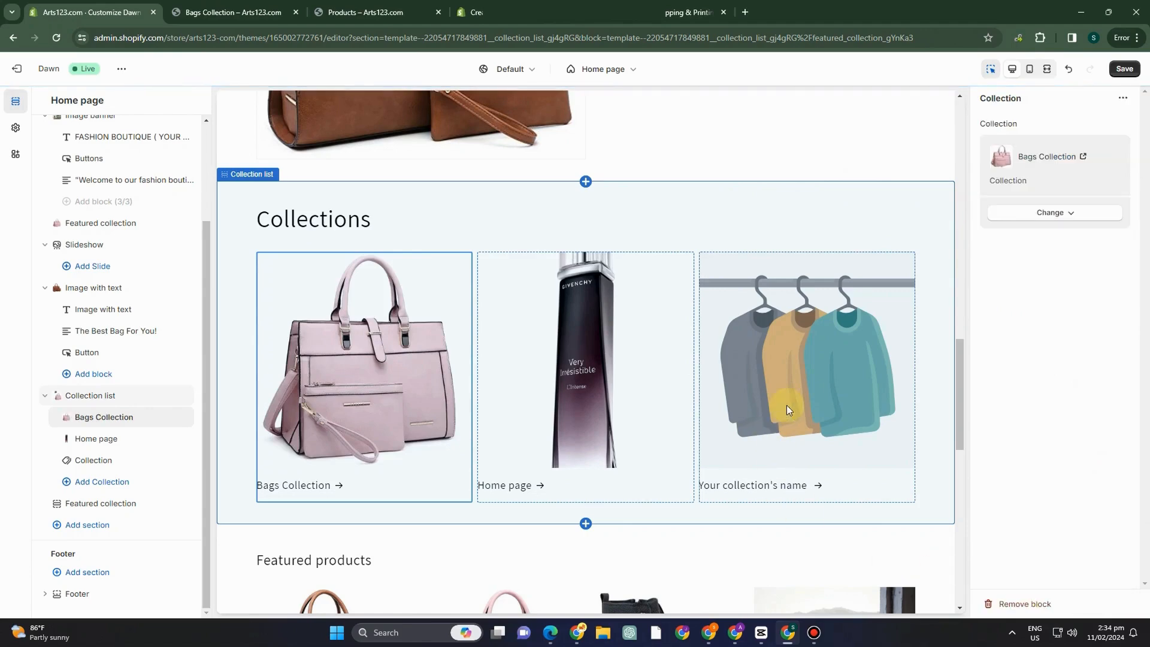
Assign the SHOES collection to the third block of the Collection list section and save the theme changes.
left_click(836, 351)
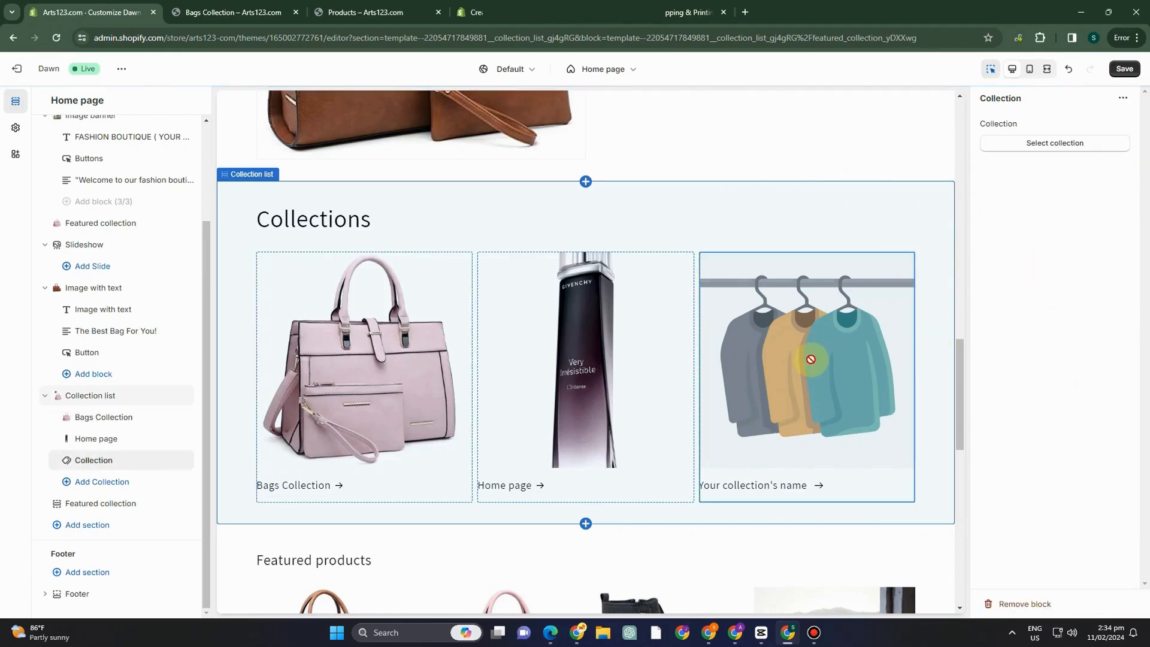
left_click(1032, 145)
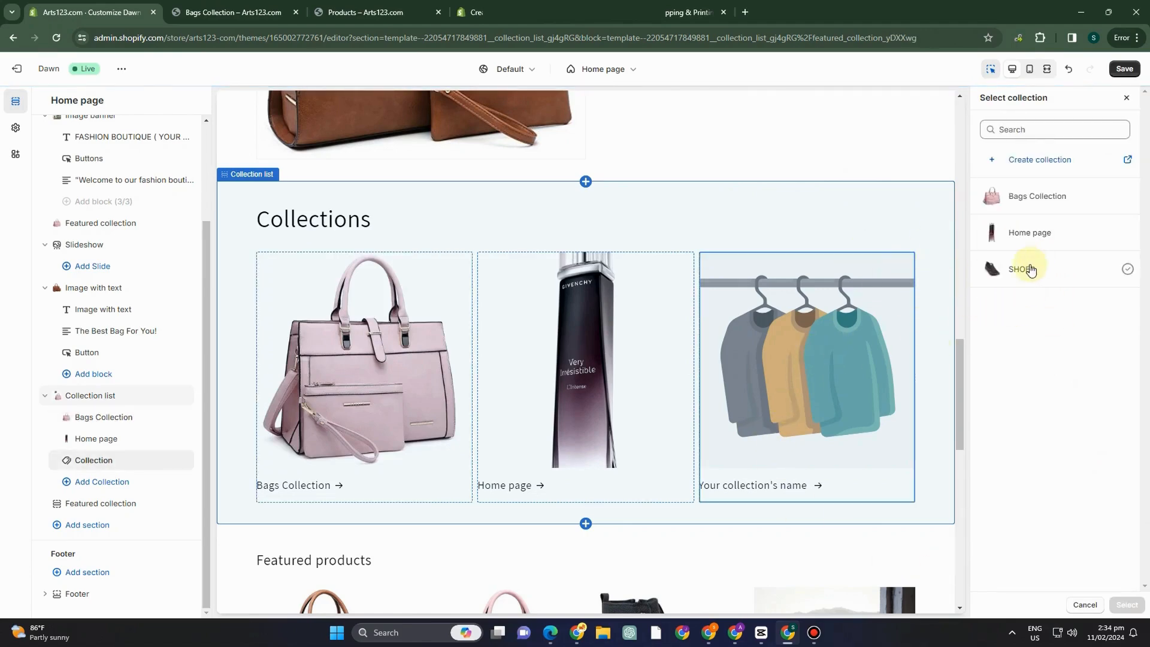
left_click(1027, 269)
left_click(1126, 605)
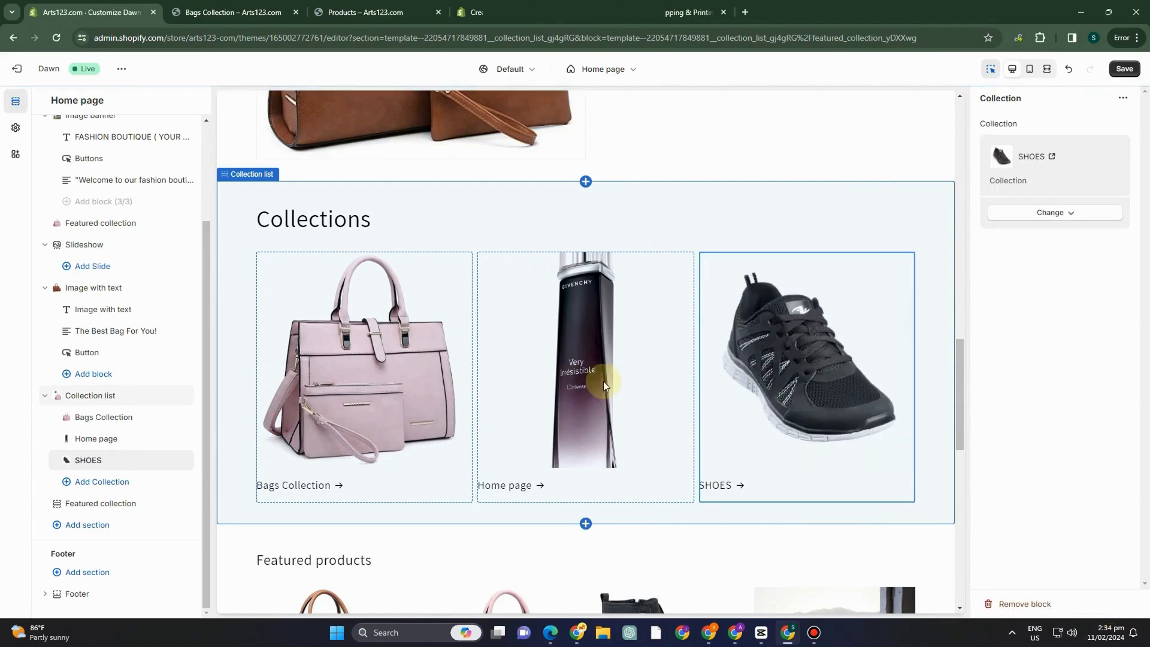
left_click(1124, 69)
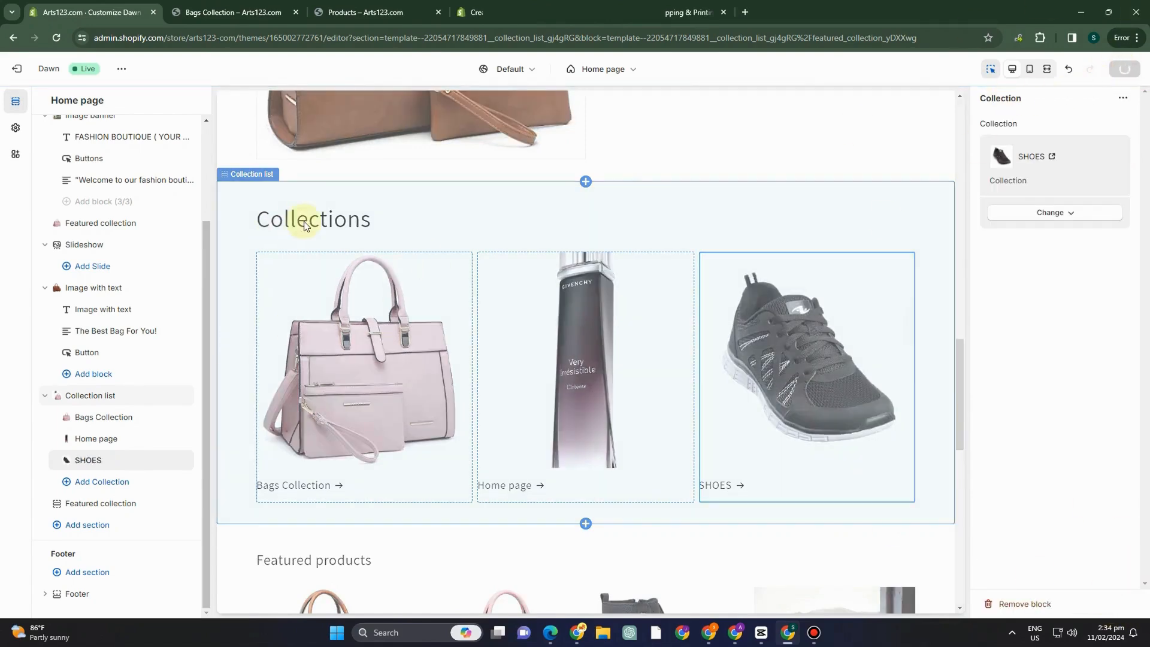
Review the home page preview from the image banner through the Featured collection, Image with text, Collections and Featured products sections.
scroll(641, 297, "up", 4)
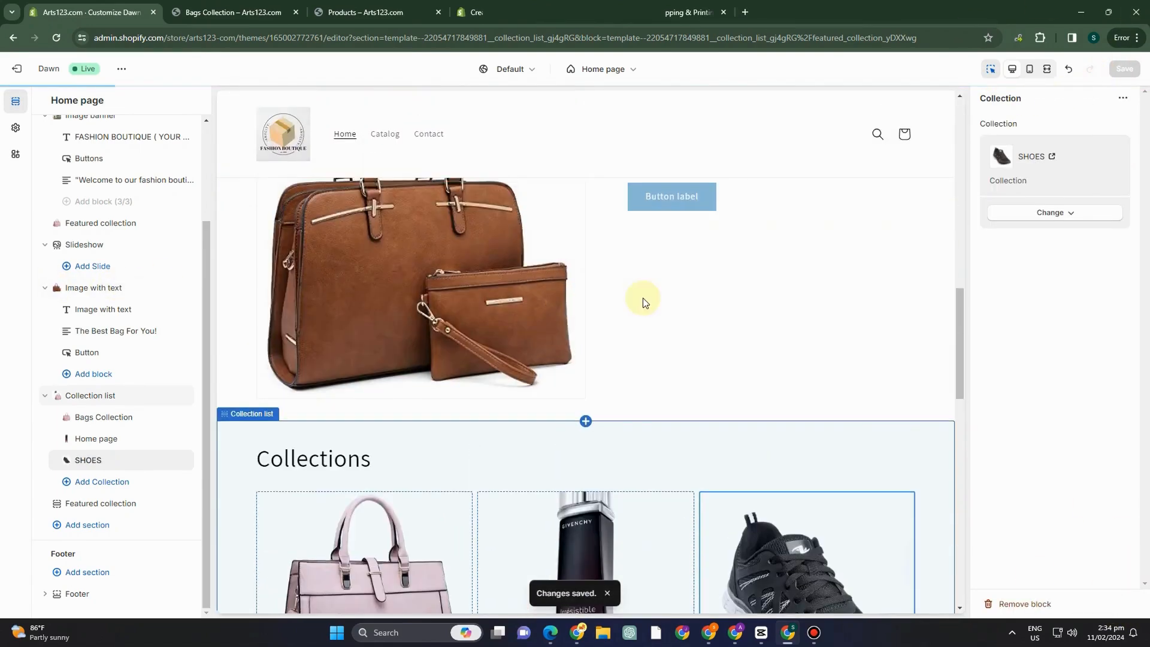
scroll(587, 330, "up", 5)
scroll(588, 332, "up", 14)
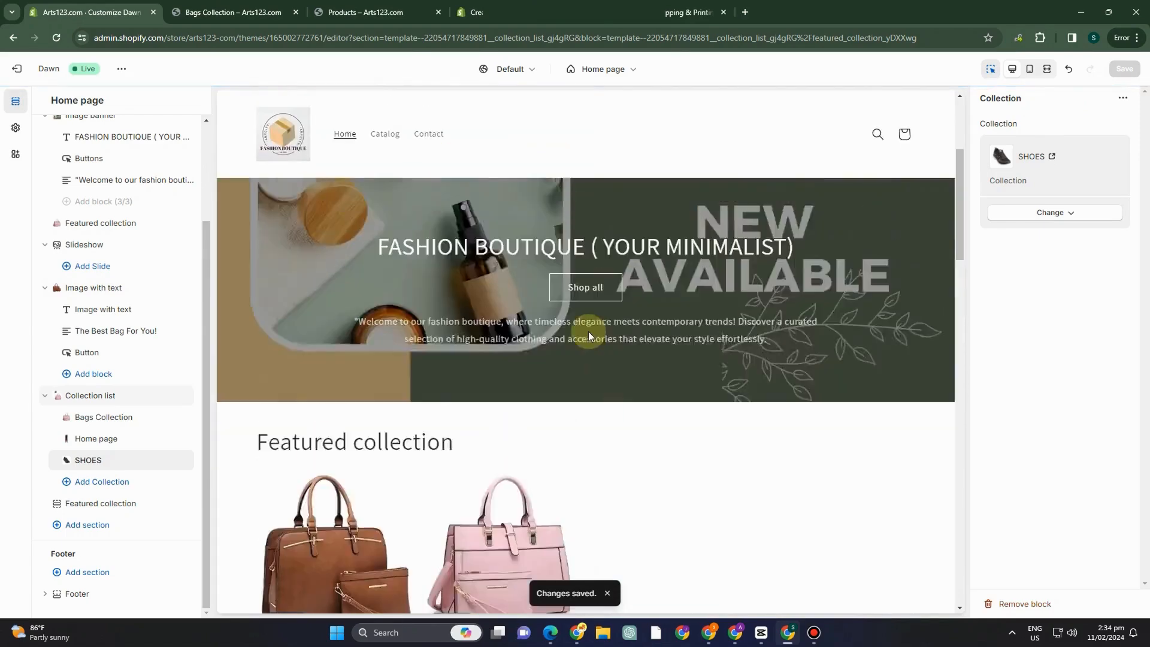
scroll(537, 313, "down", 7)
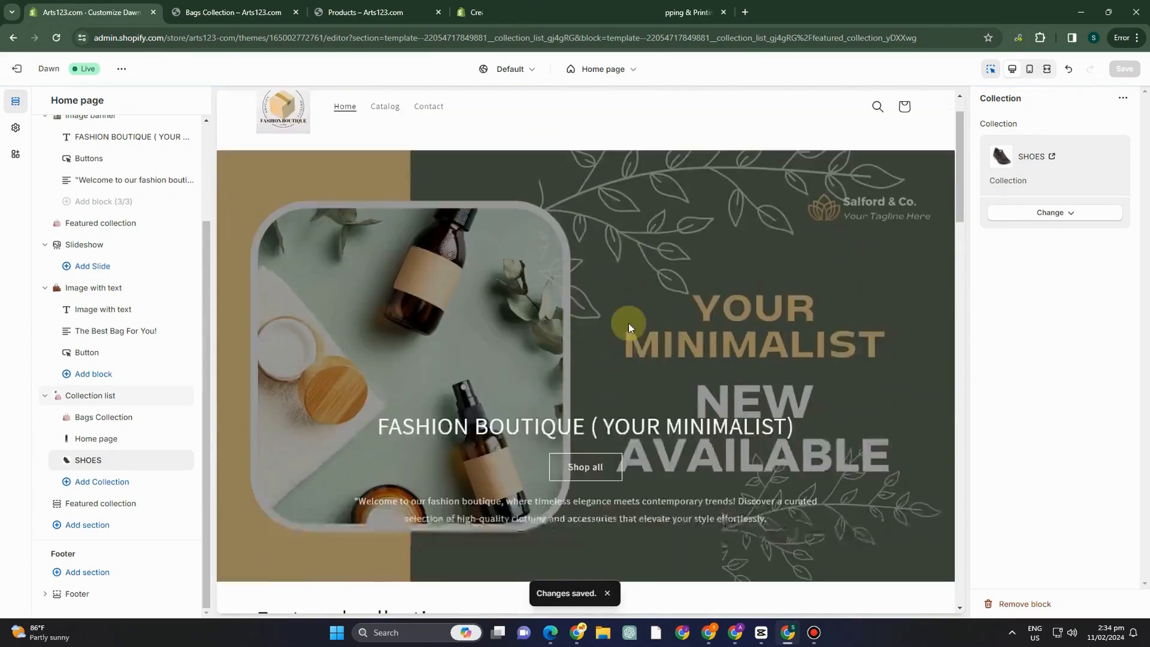
scroll(531, 297, "down", 2)
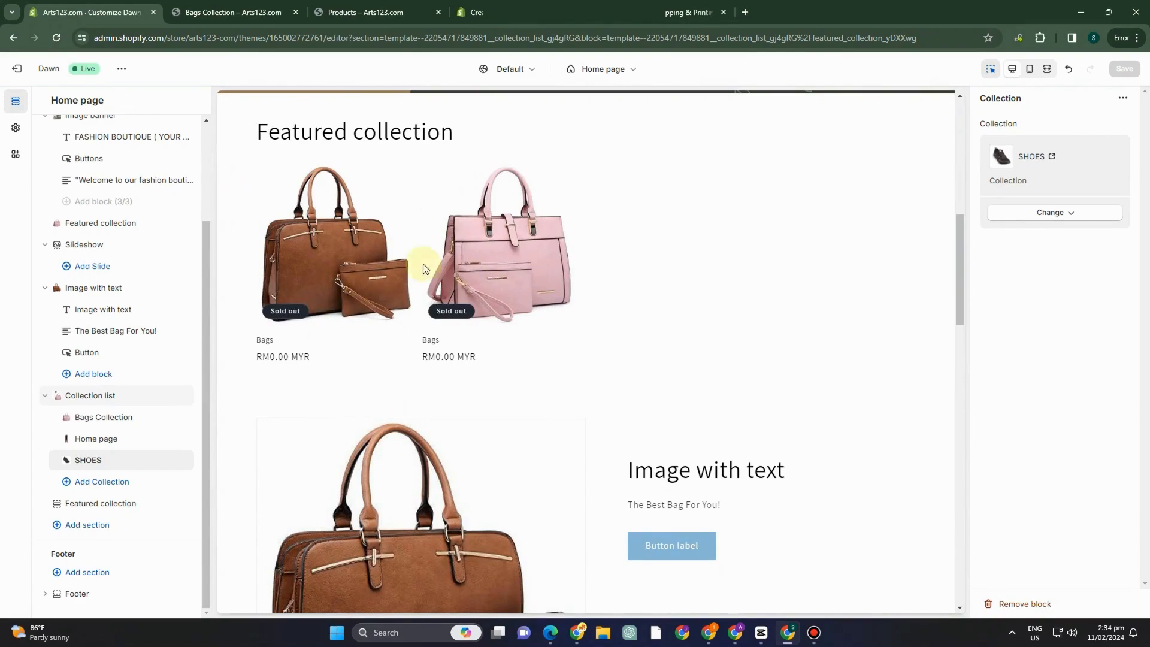
scroll(407, 326, "down", 4)
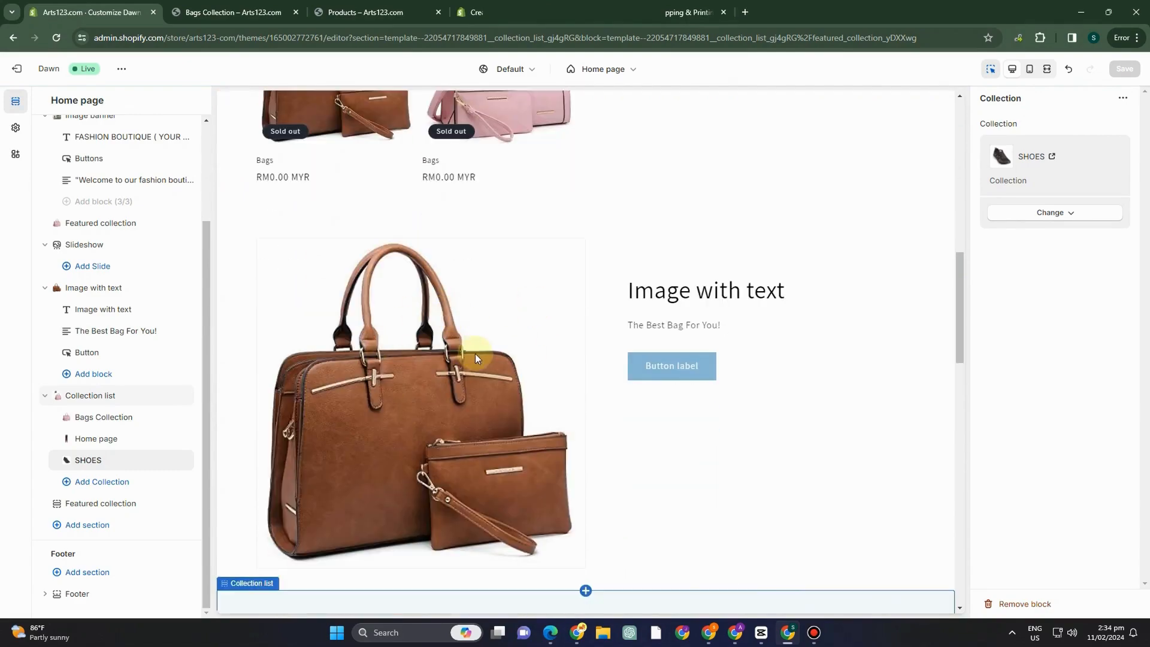
scroll(476, 353, "down", 8)
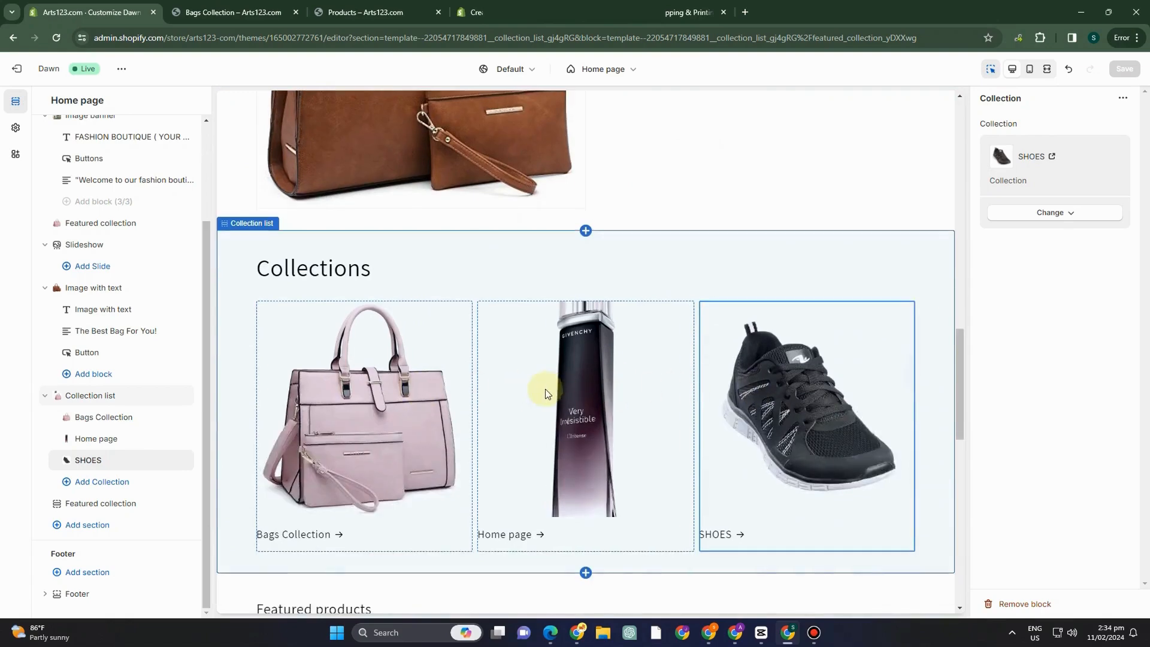
scroll(544, 389, "down", 4)
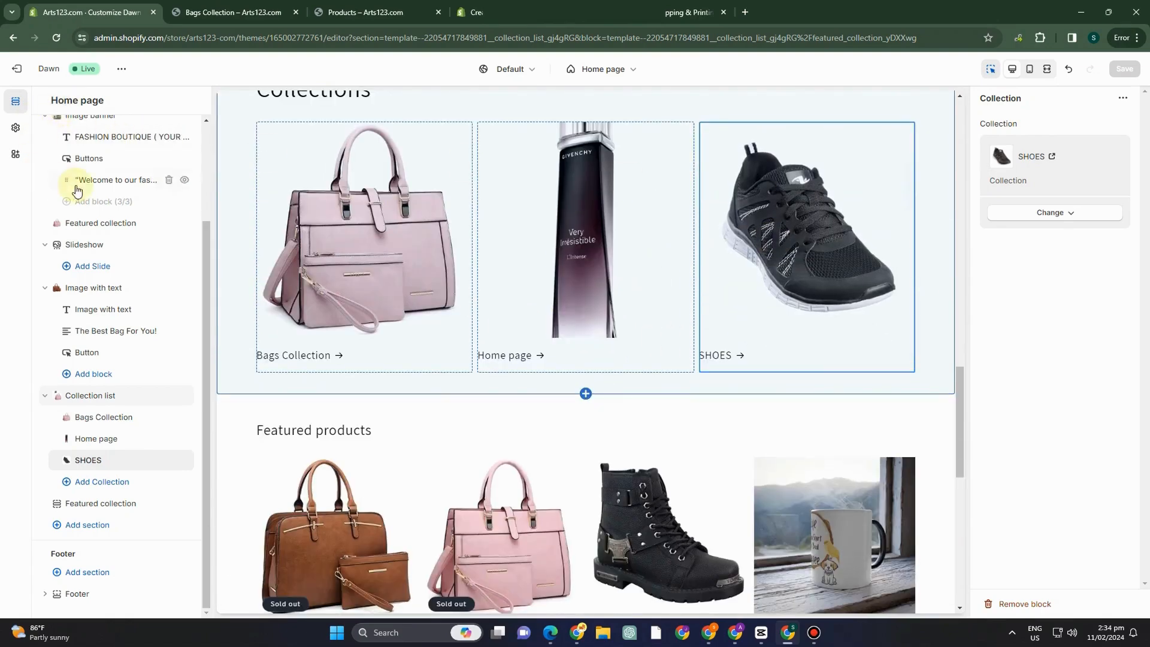
Open the image banner's Buttons block and look through the first button's link options, including Policies and Blogs.
scroll(77, 190, "up", 2)
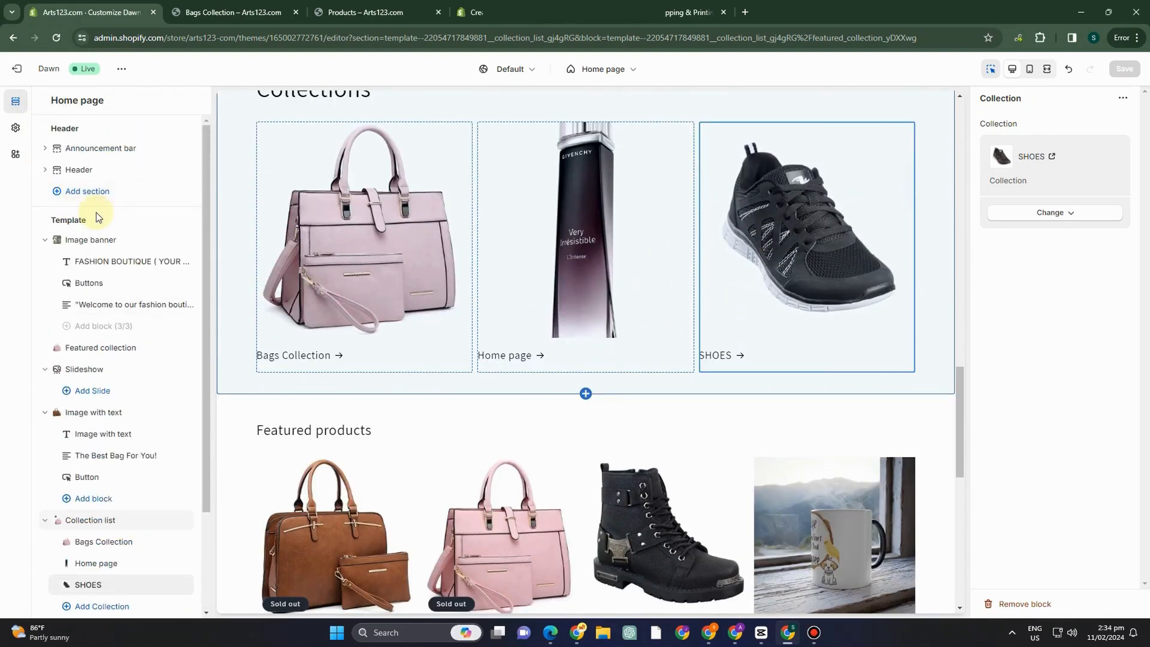
left_click(95, 286)
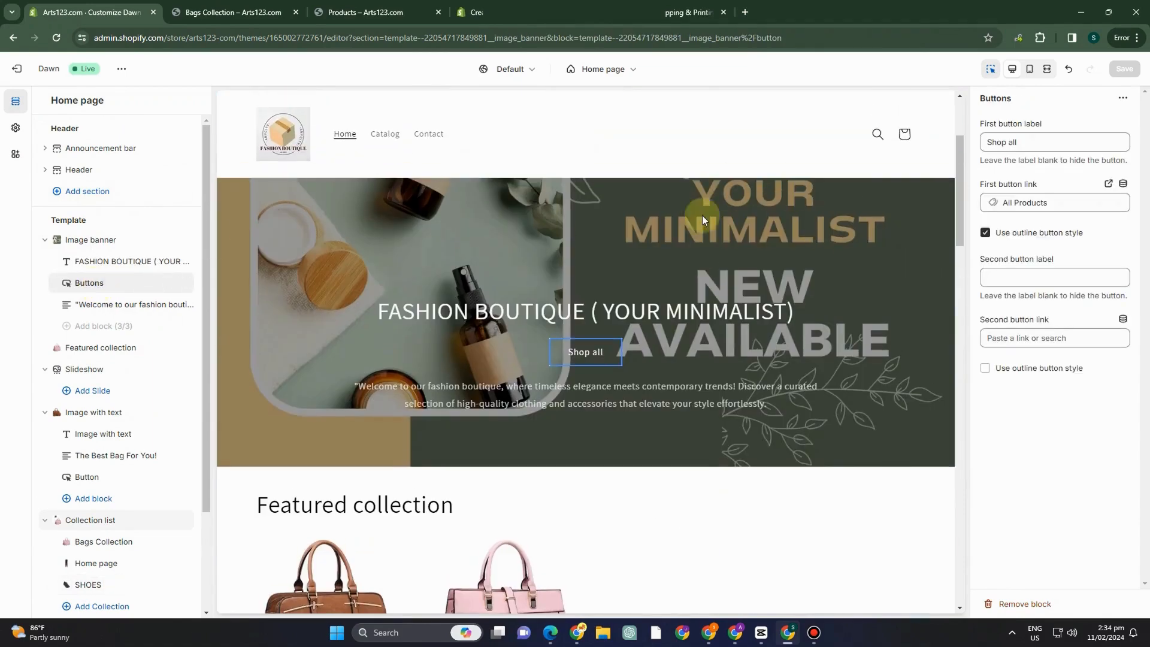
left_click(1048, 202)
left_click(1074, 440)
left_click(1035, 276)
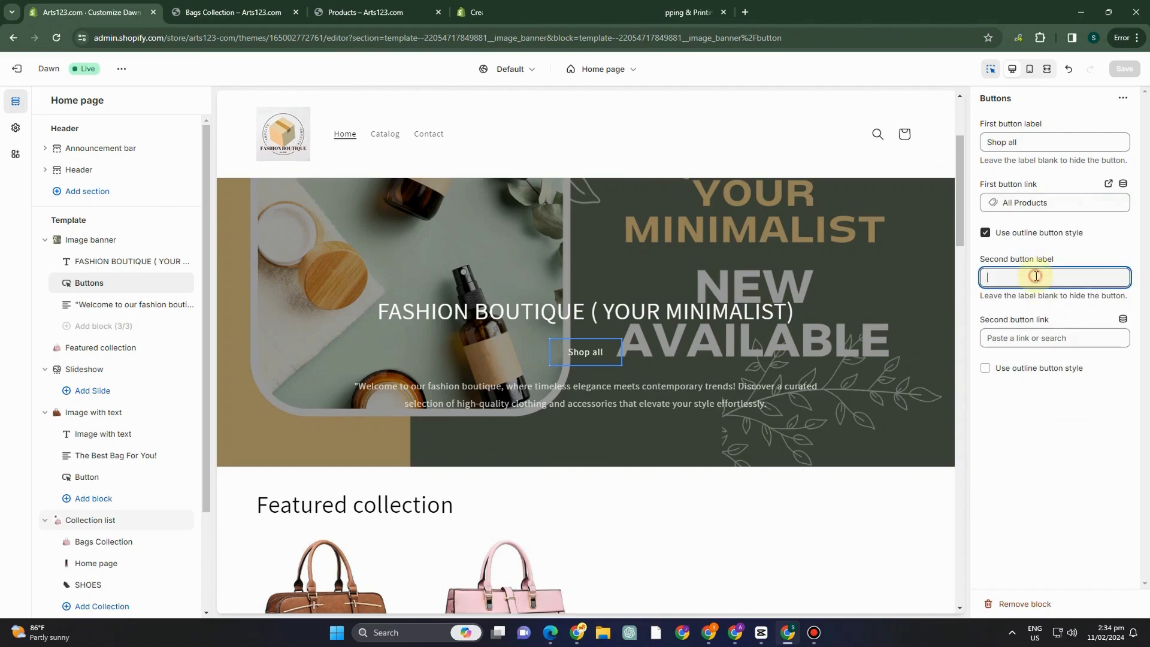
left_click(1045, 202)
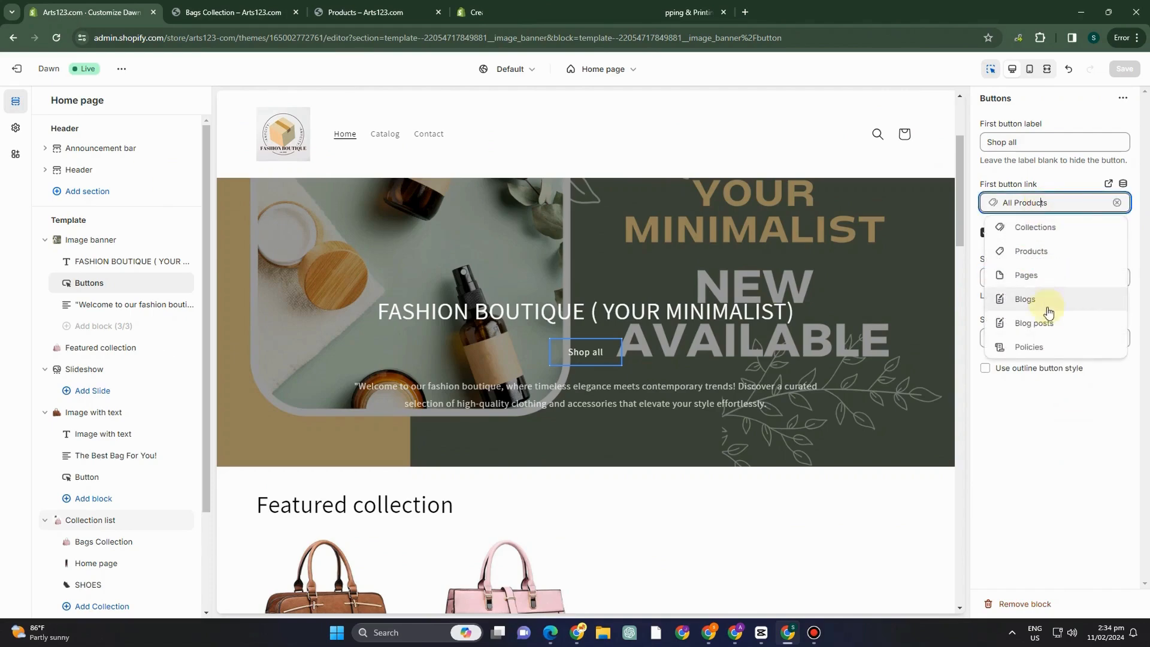
left_click(1024, 354)
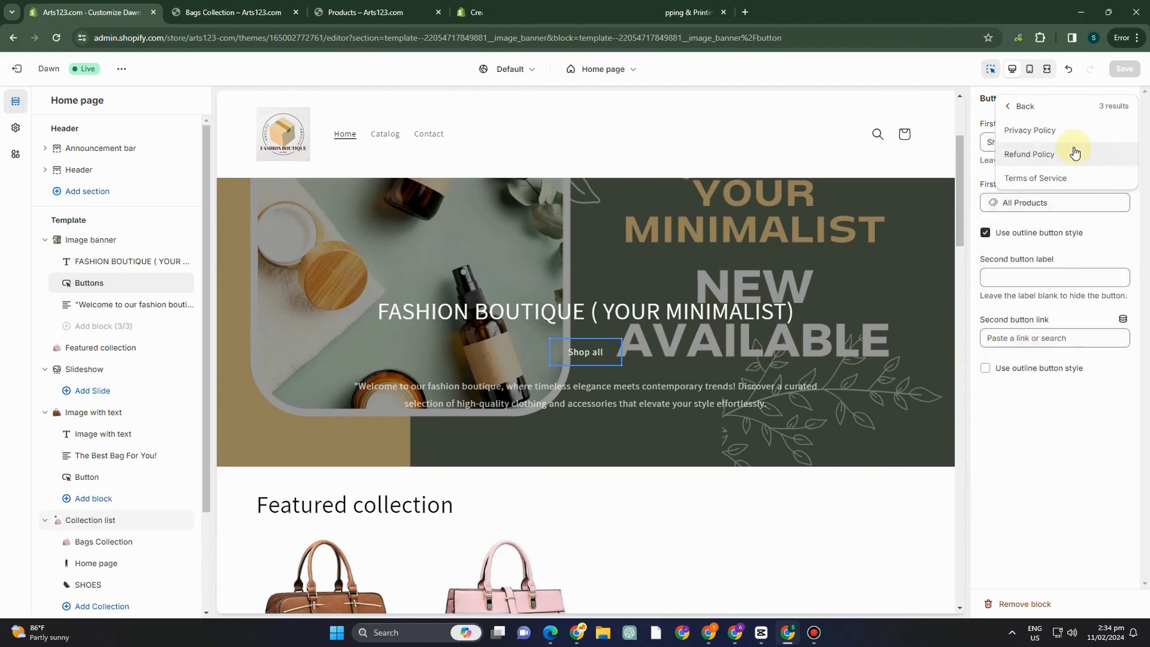
left_click(1019, 106)
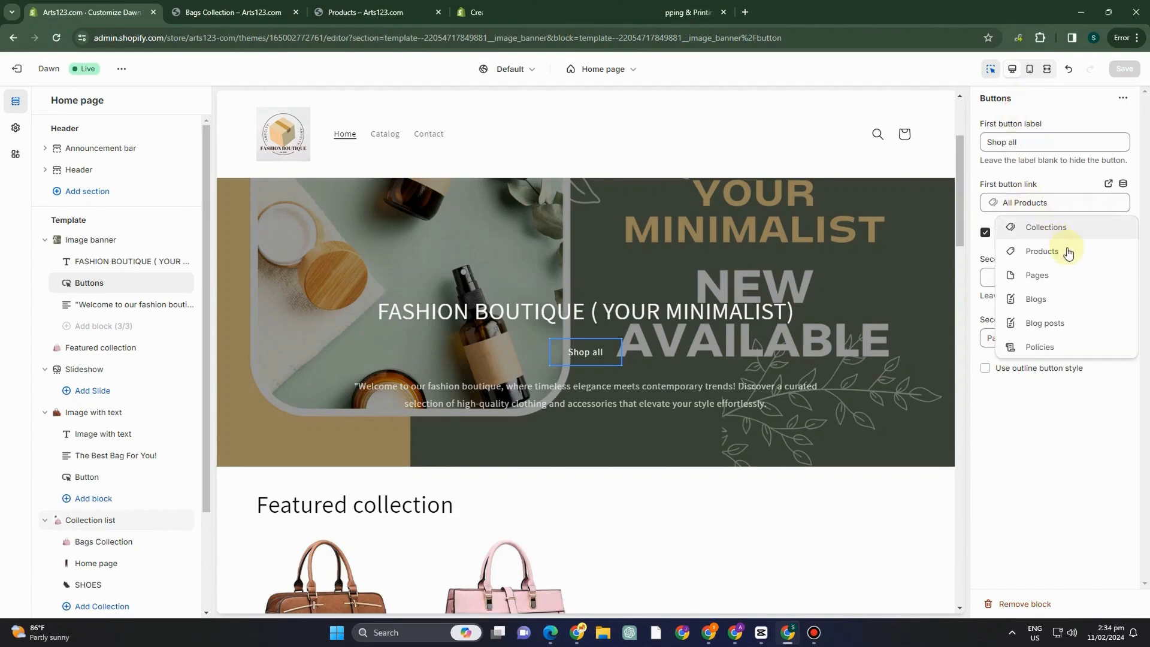
left_click(1064, 299)
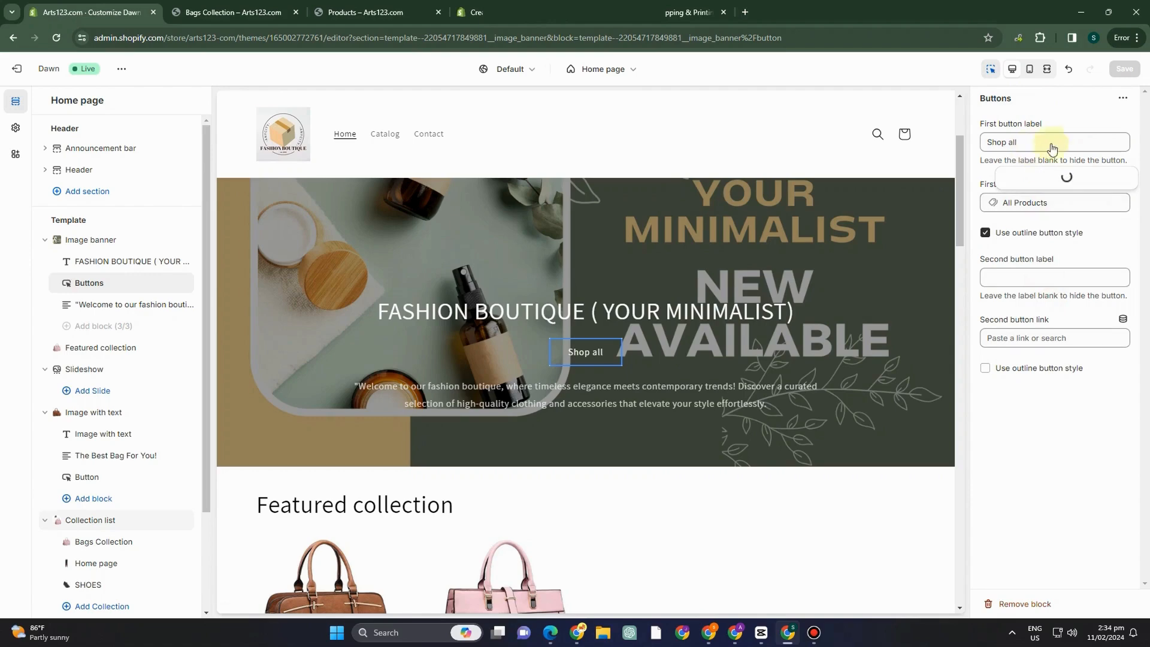
Label the image banner's second button "Discount" and save the theme changes.
left_click(1049, 277)
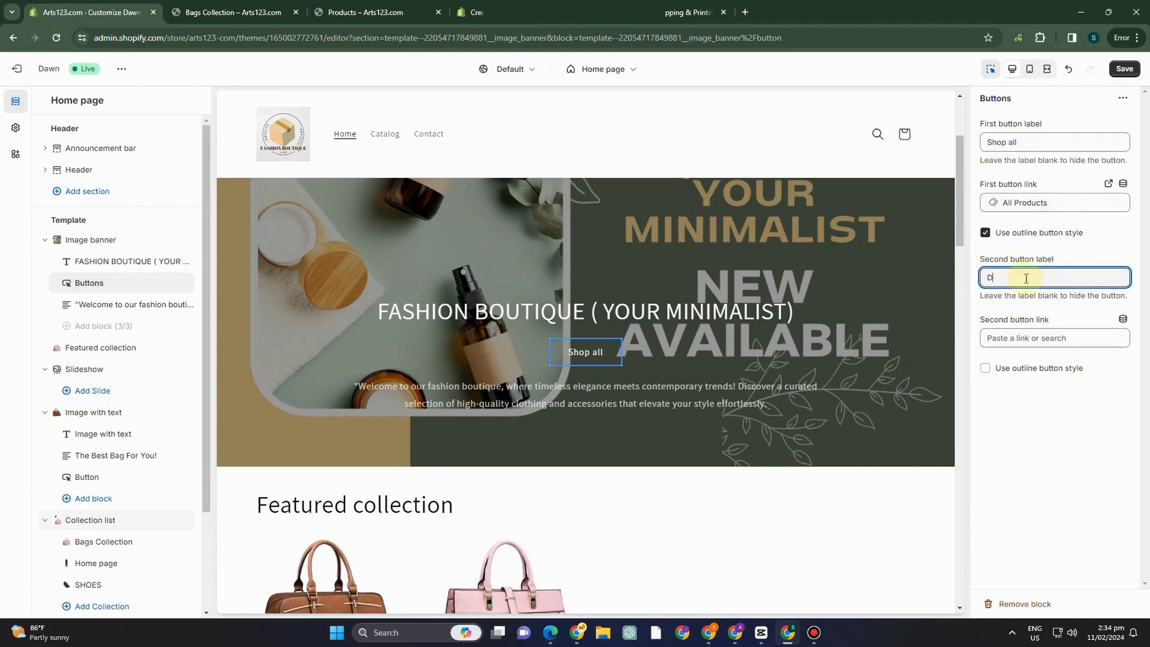
type("Disc")
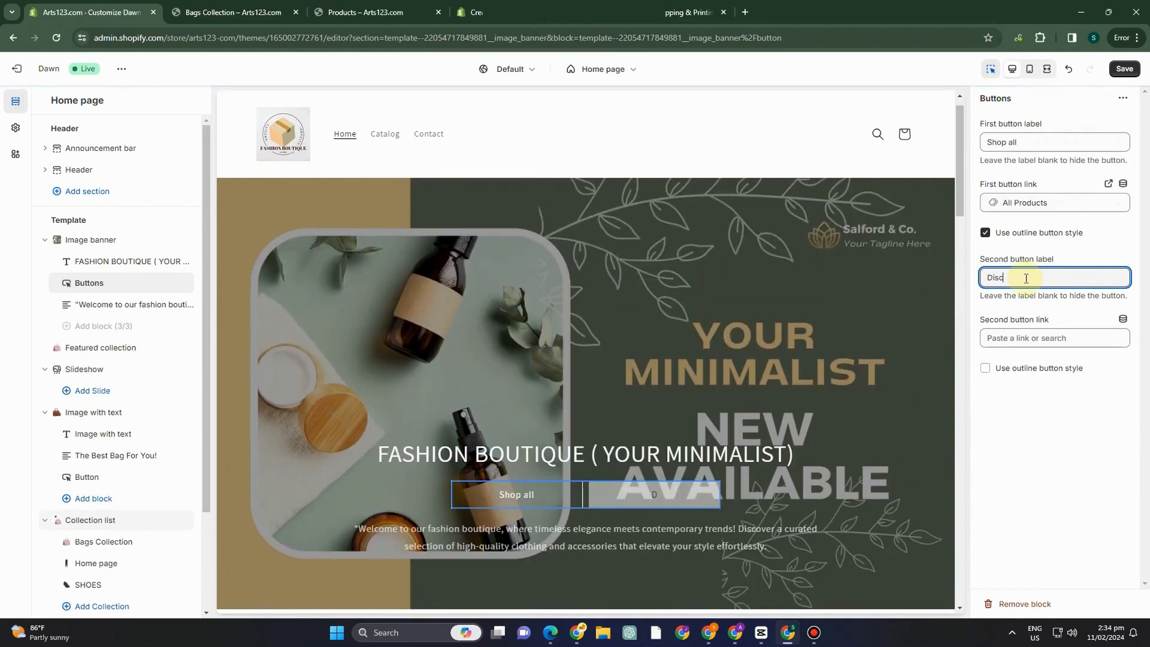
type("ount")
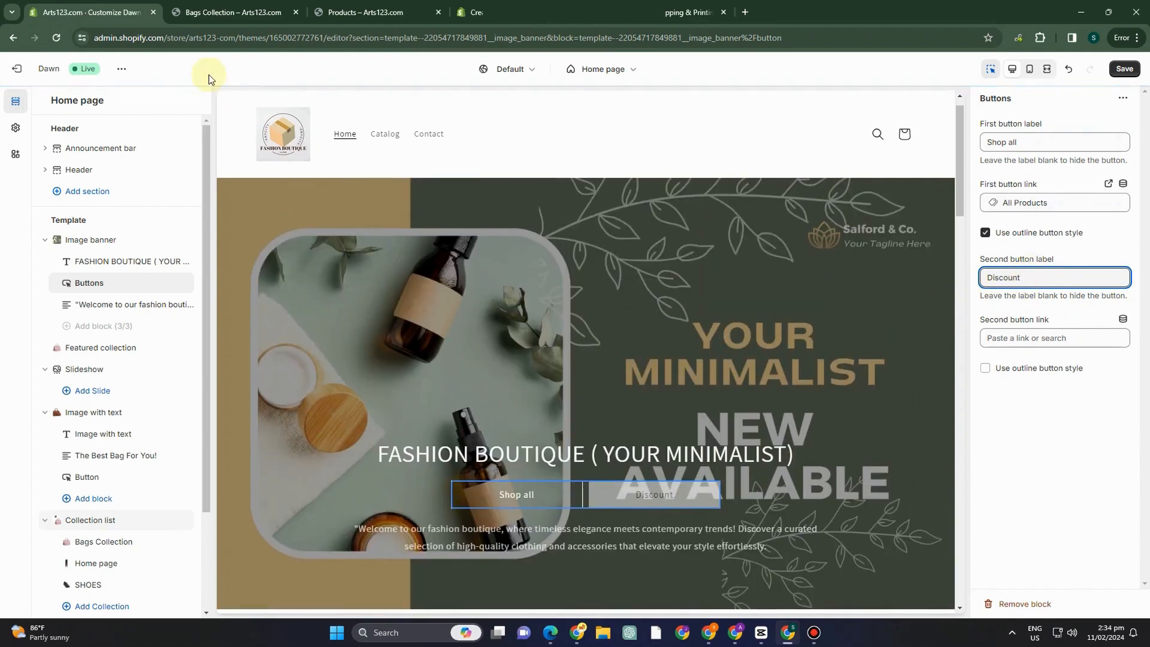
left_click(1117, 76)
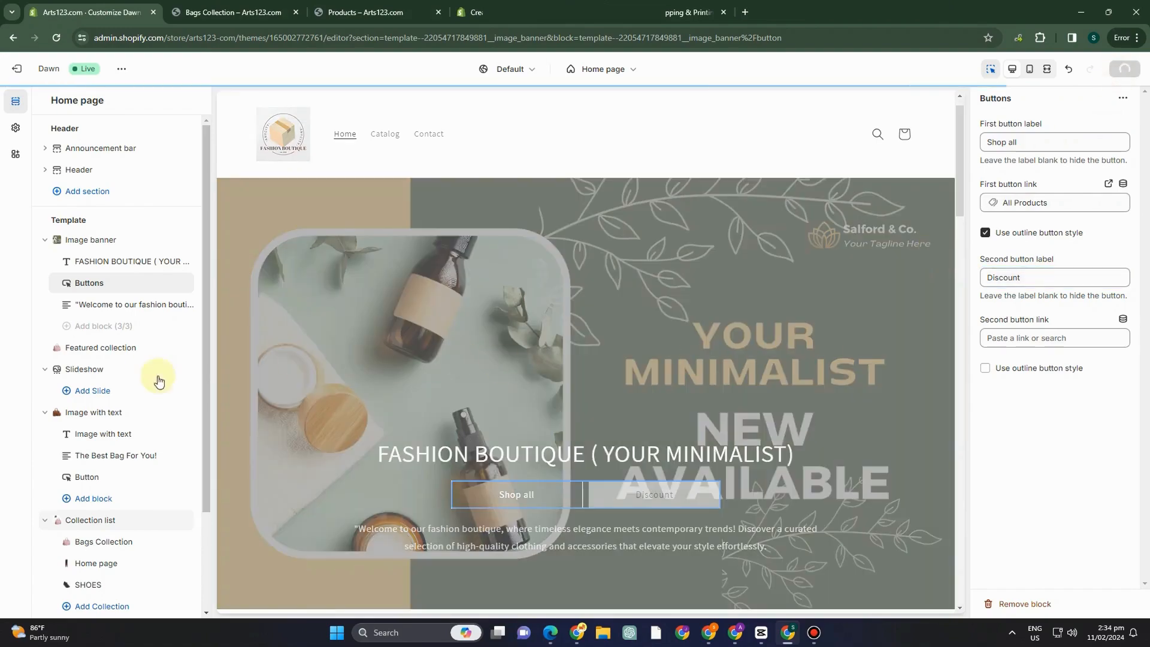
Look over the saved home page preview from the Featured collection section to the email subscription area.
scroll(581, 362, "down", 10)
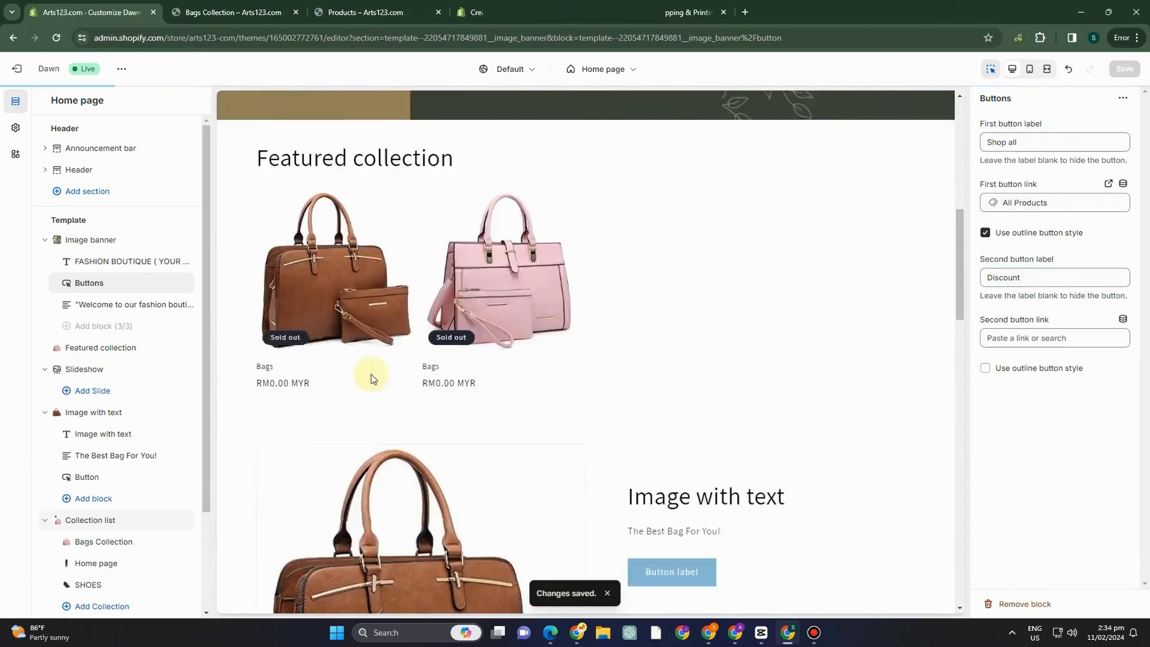
scroll(786, 397, "up", 1)
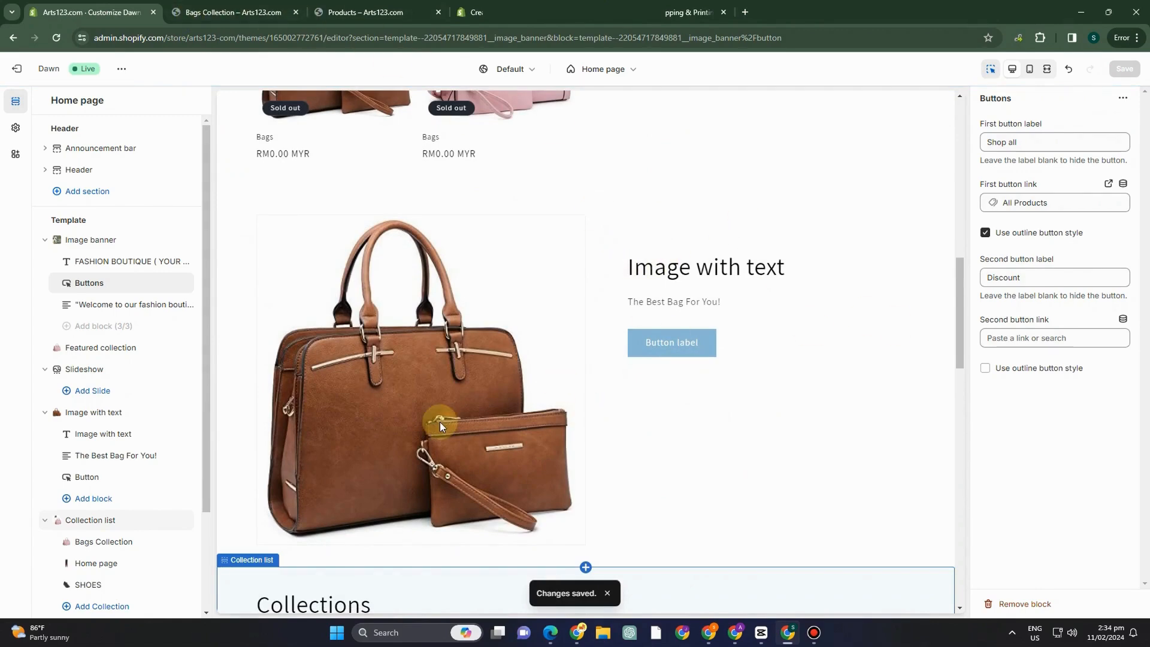
scroll(672, 432, "down", 1)
scroll(671, 432, "down", 2)
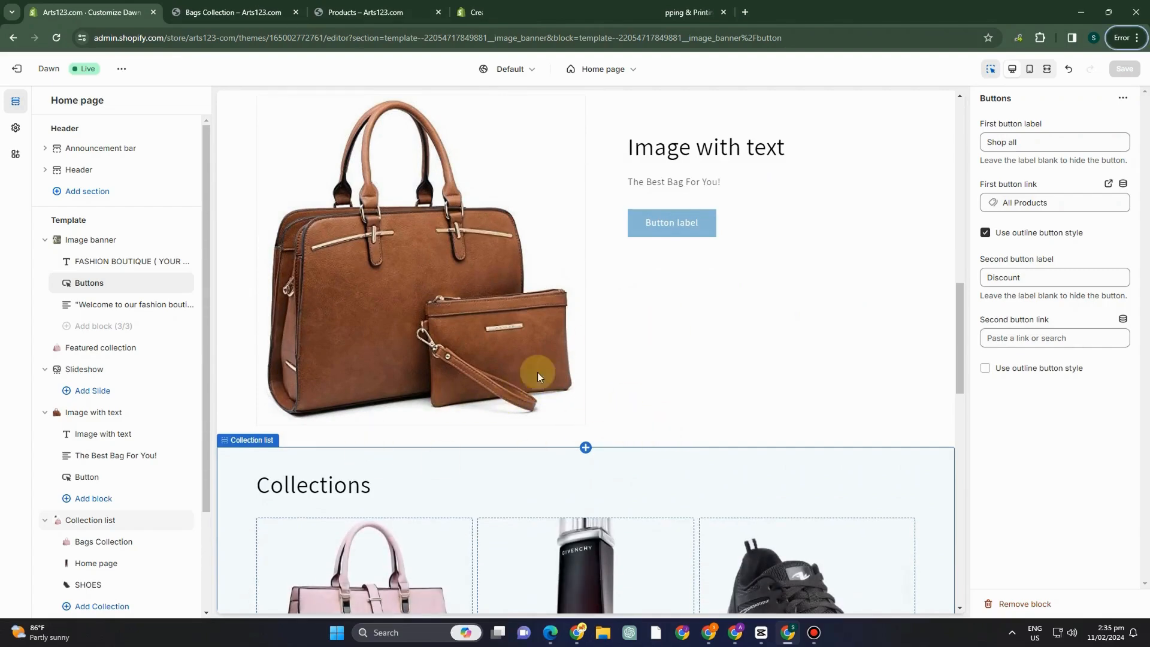
scroll(537, 371, "down", 10)
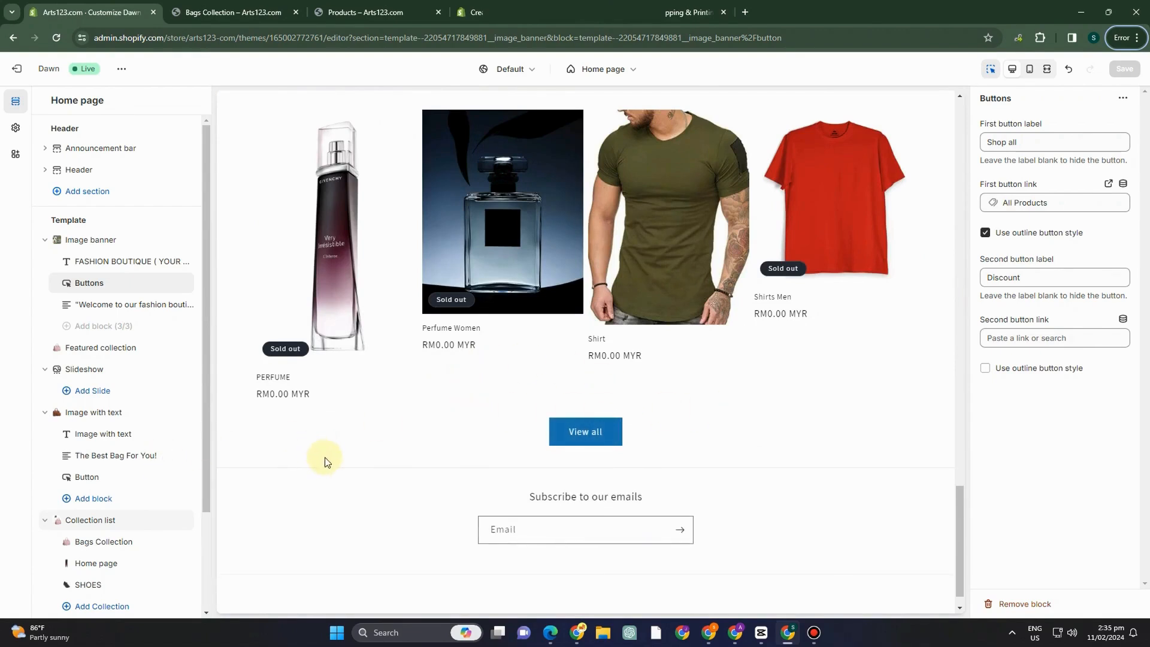
scroll(162, 528, "down", 2)
left_click(107, 573)
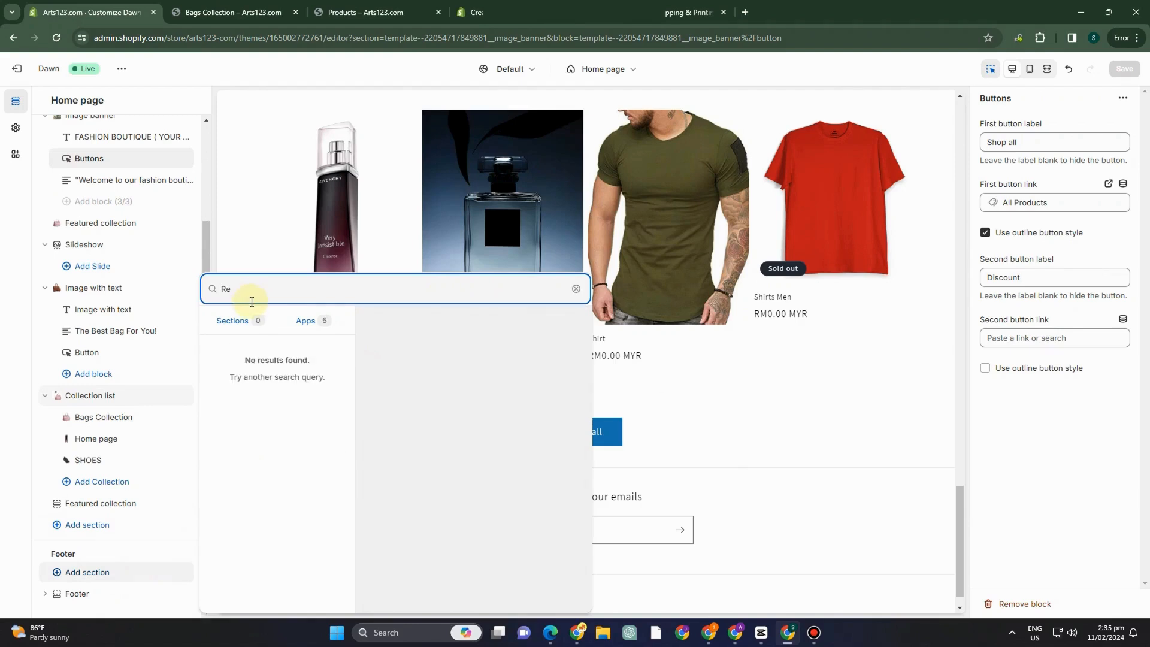
key("BackSpace")
key("BackSpace")
left_click(889, 475)
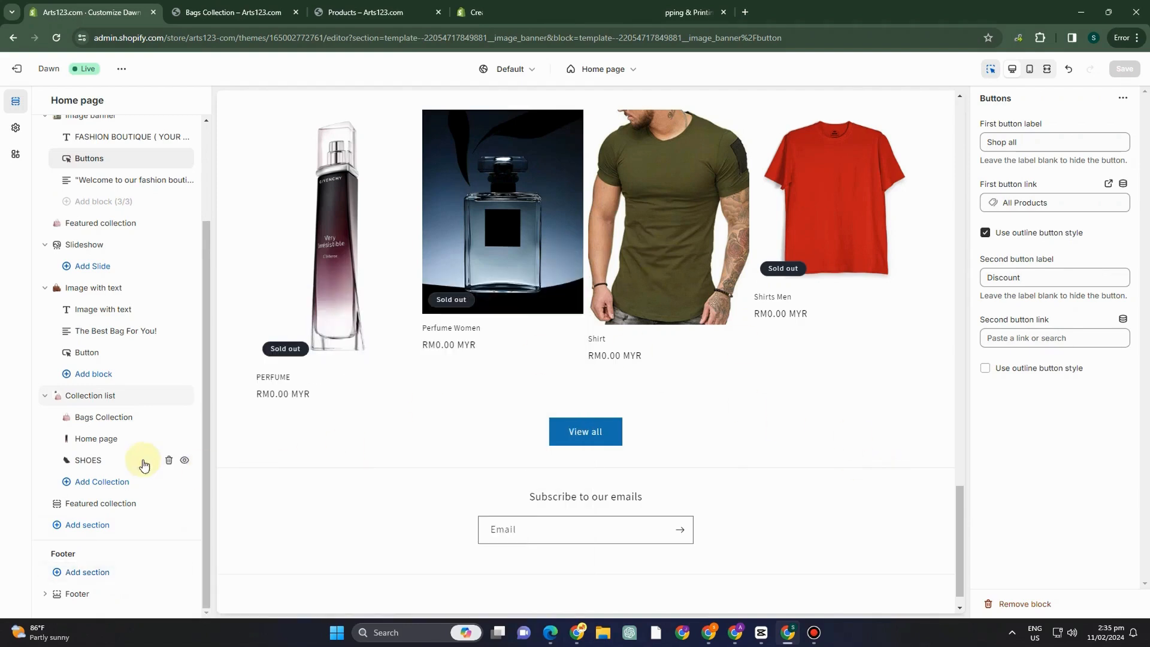
Check the end of the home page preview and the Customer Reviews area on the PERFUME product page.
scroll(375, 498, "down", 1)
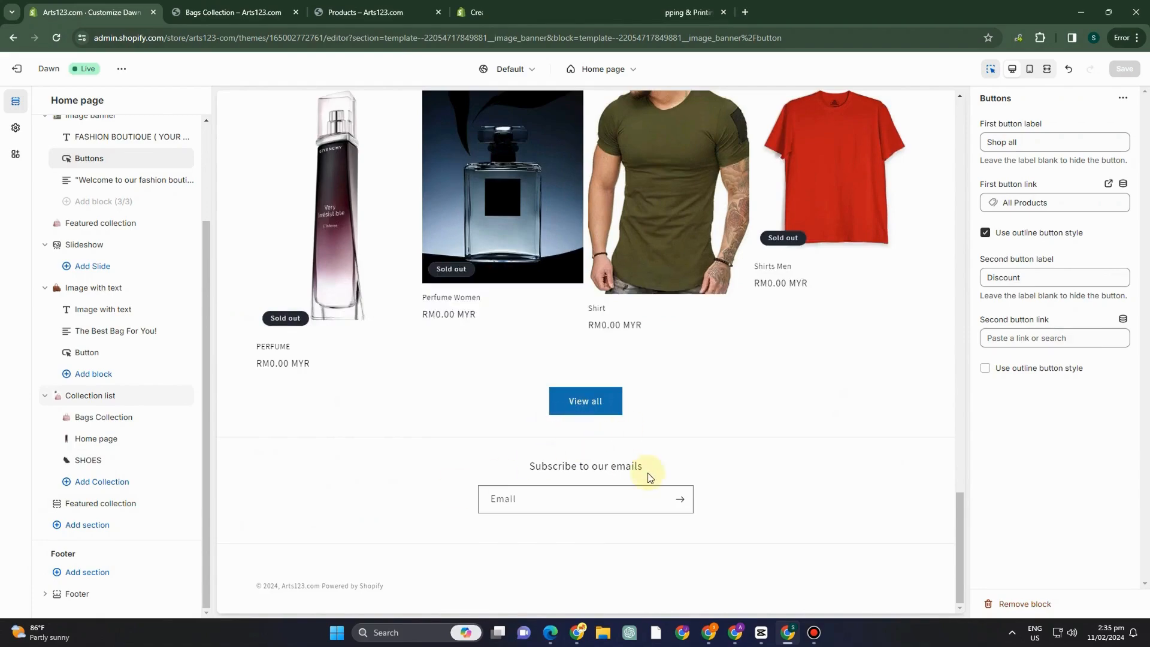
scroll(516, 458, "up", 8)
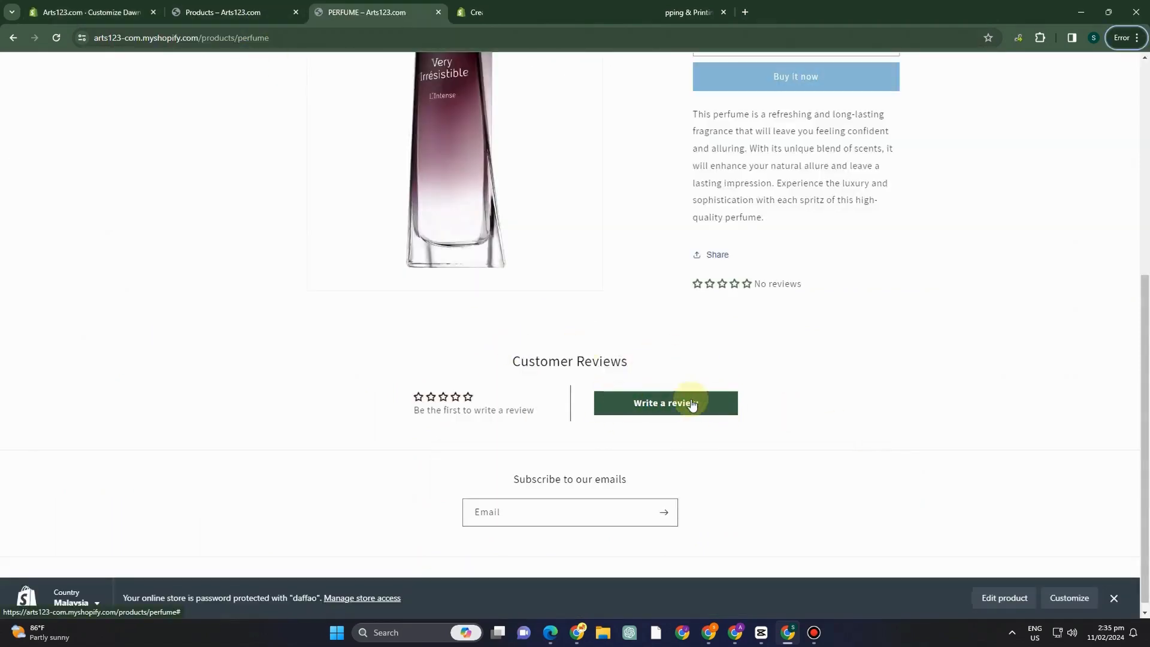
scroll(496, 384, "up", 1)
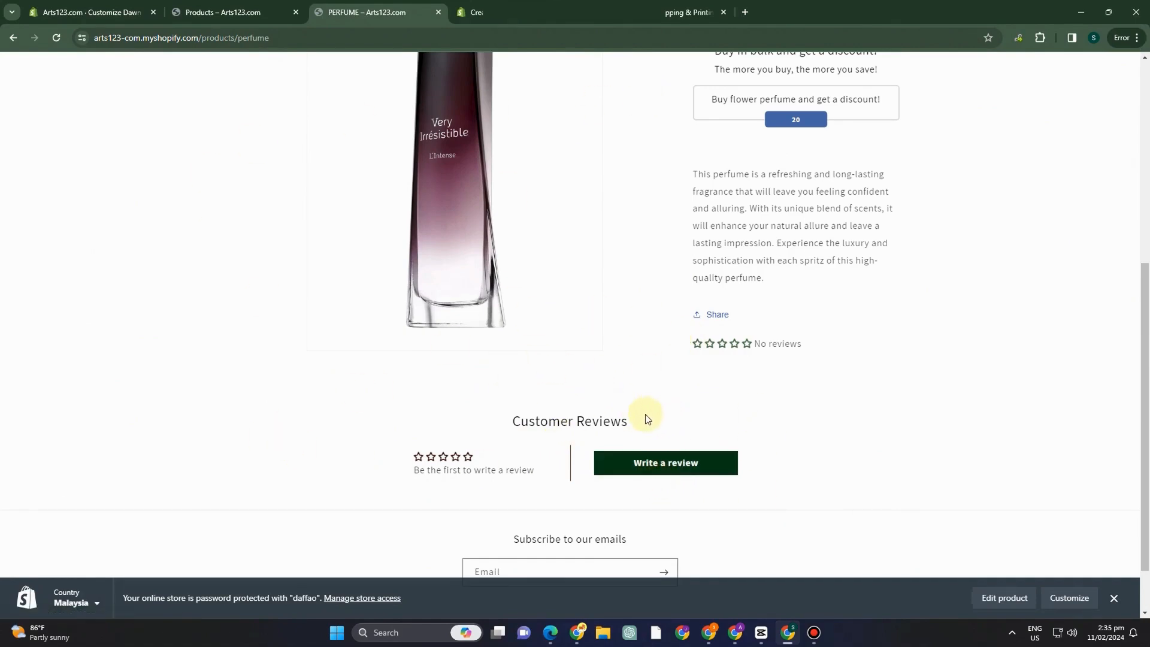
scroll(801, 399, "down", 1)
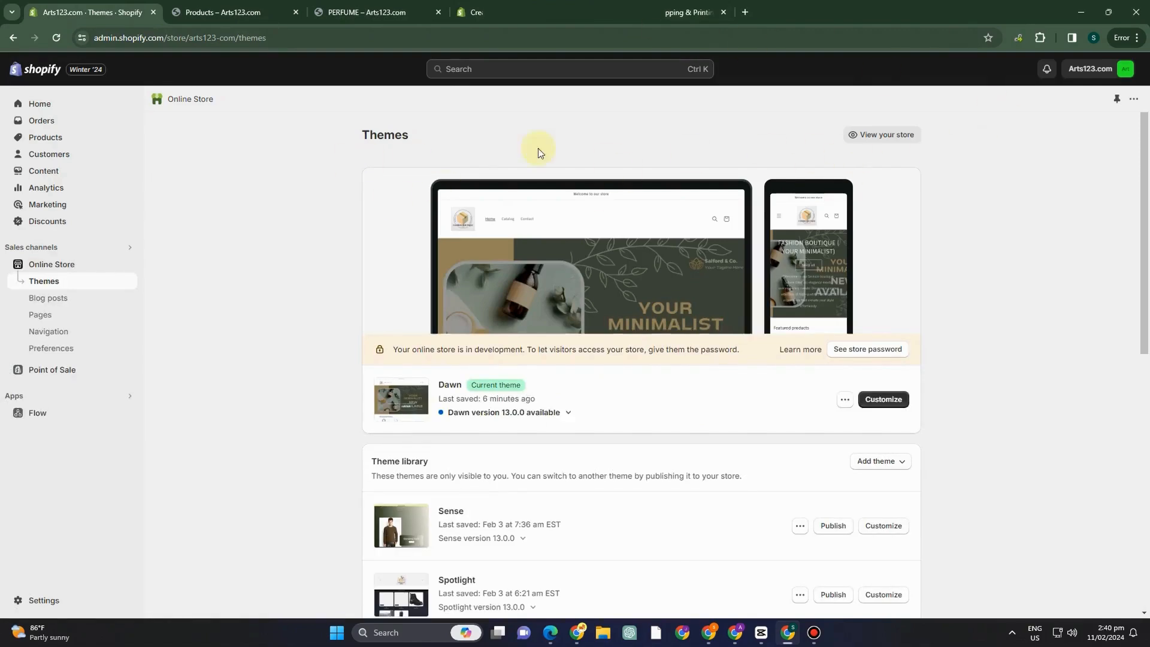
Open the store's main menu for editing and start a new menu item.
left_click(49, 331)
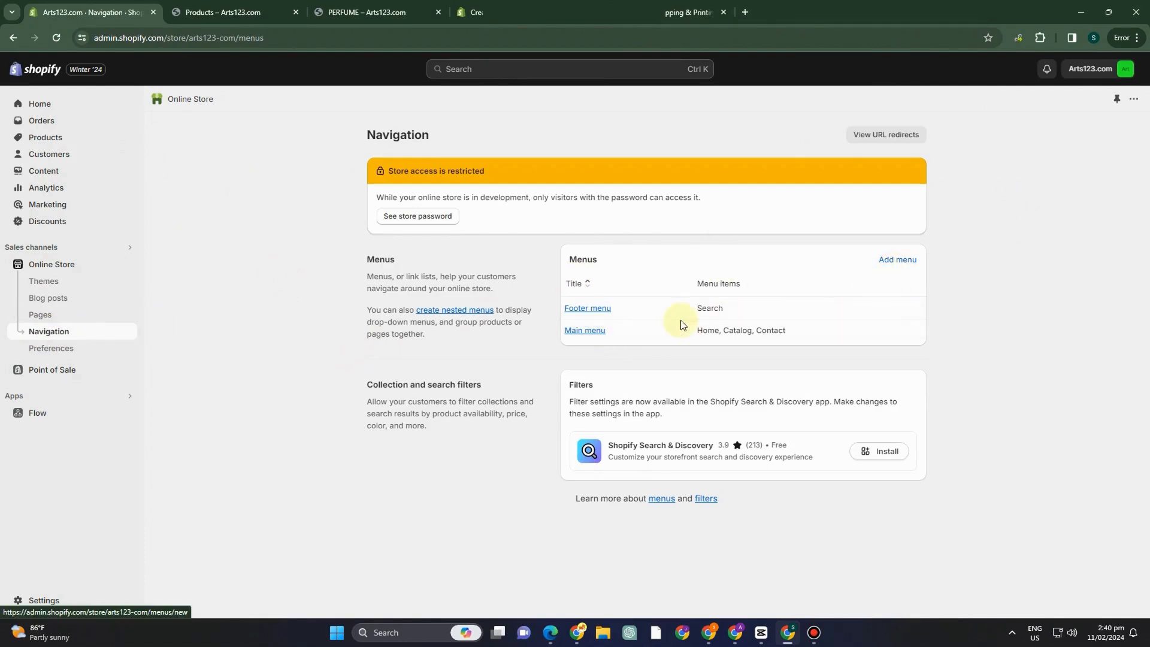
left_click(600, 333)
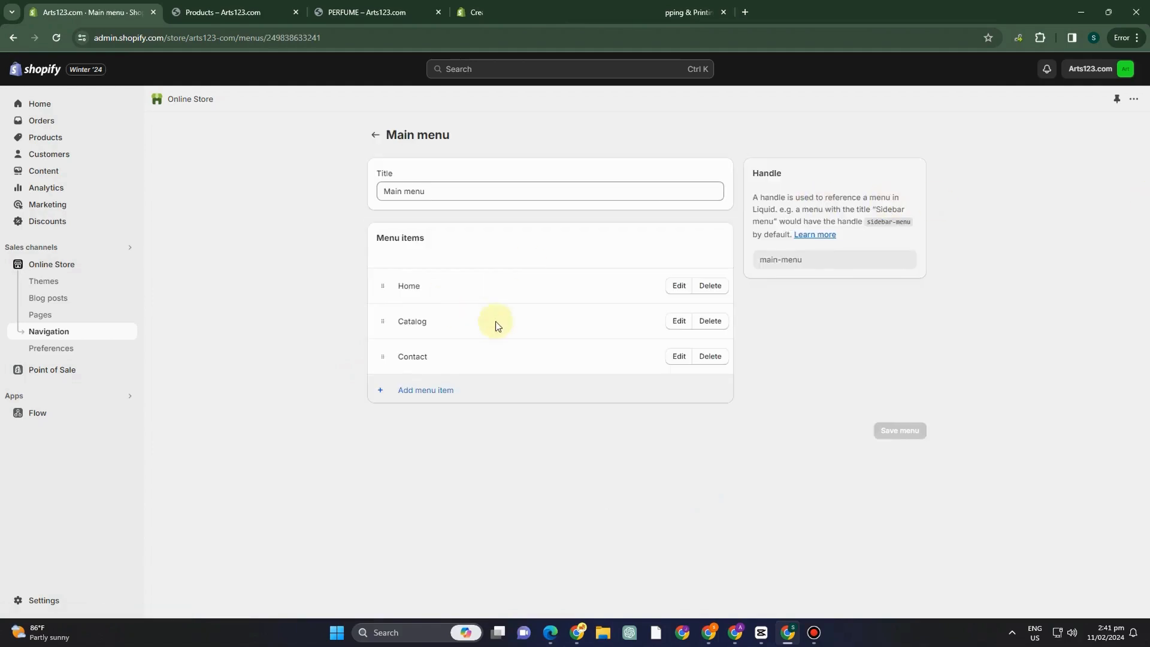
left_click(412, 392)
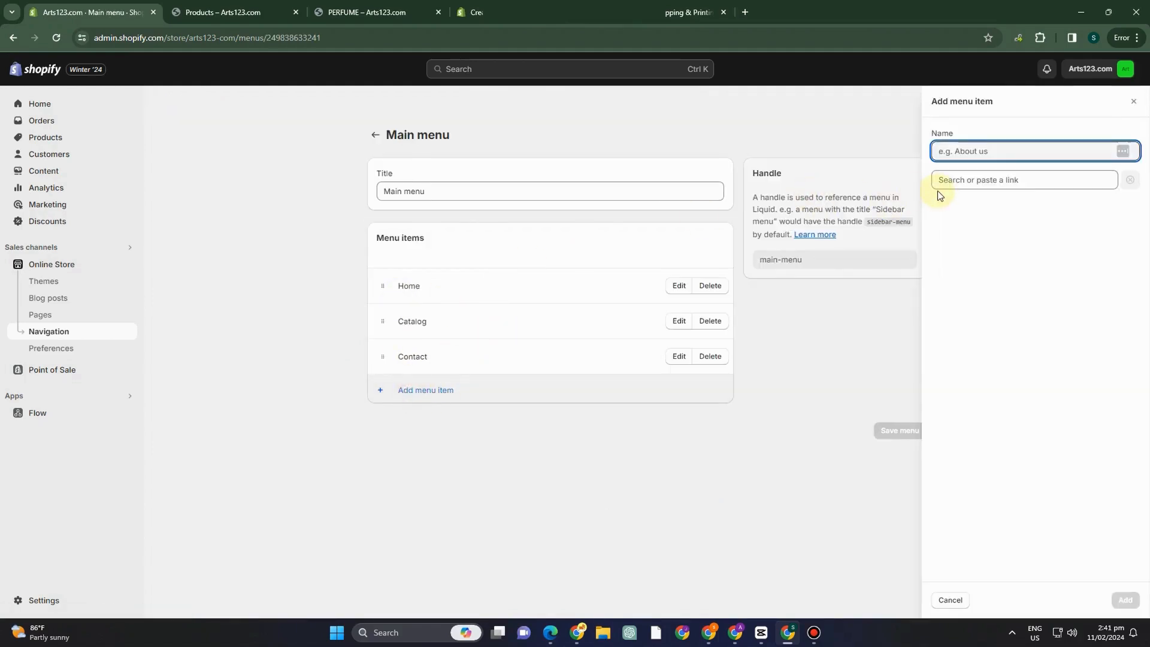
type("Pag")
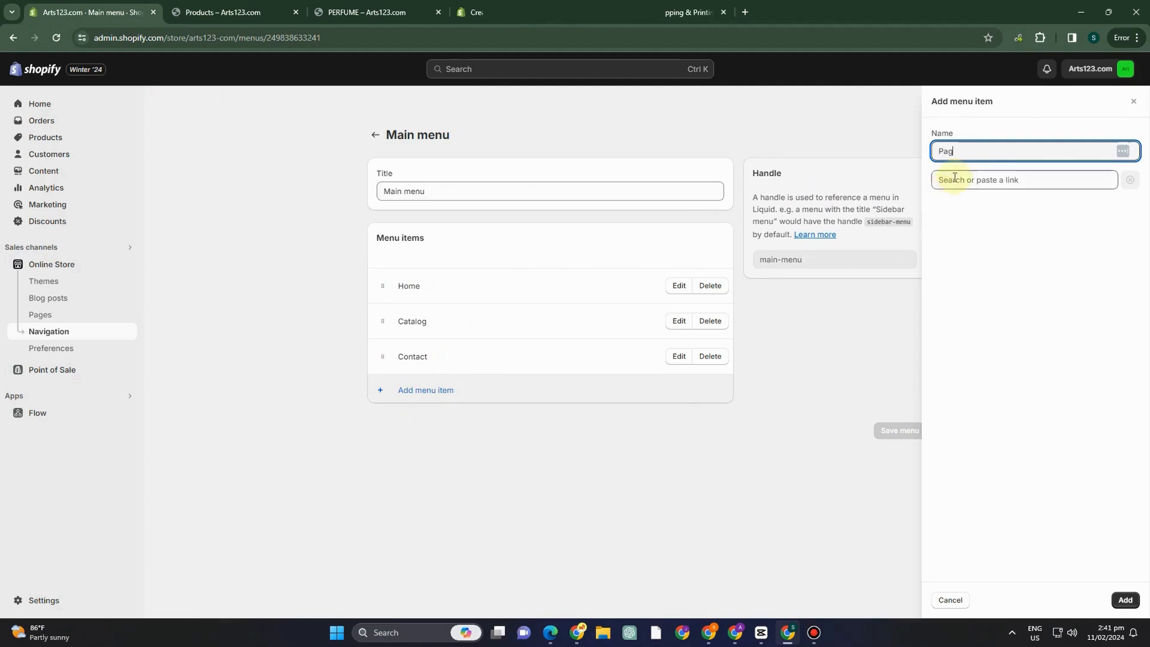
key("BackSpace")
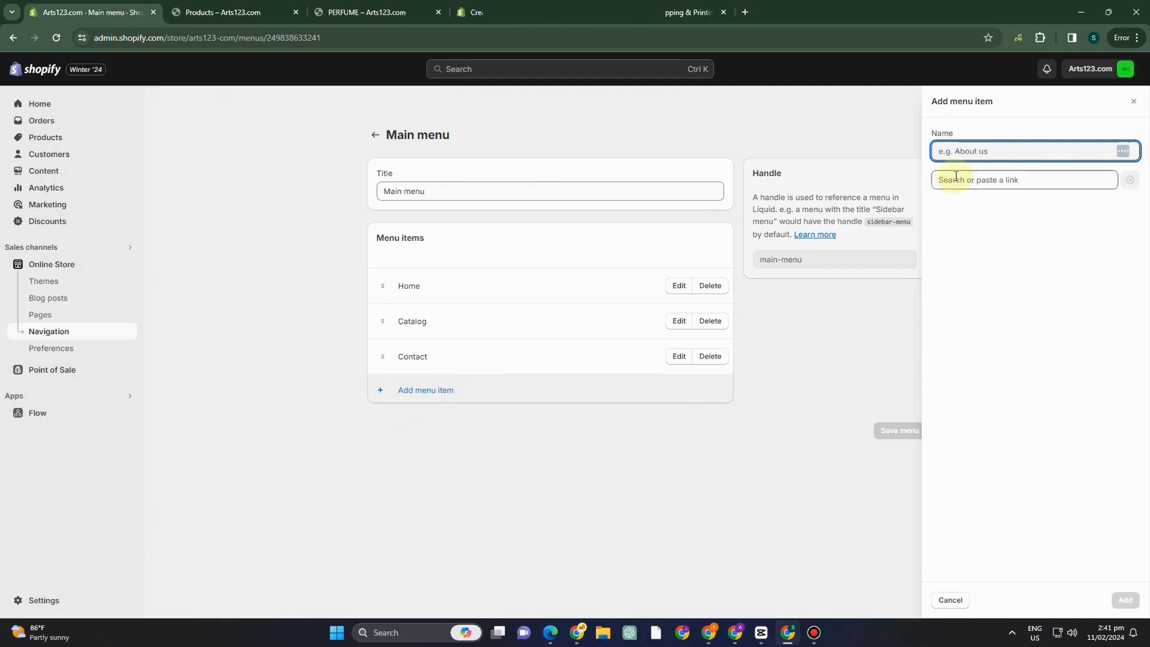
type("S")
key("BackSpace")
left_click(958, 178)
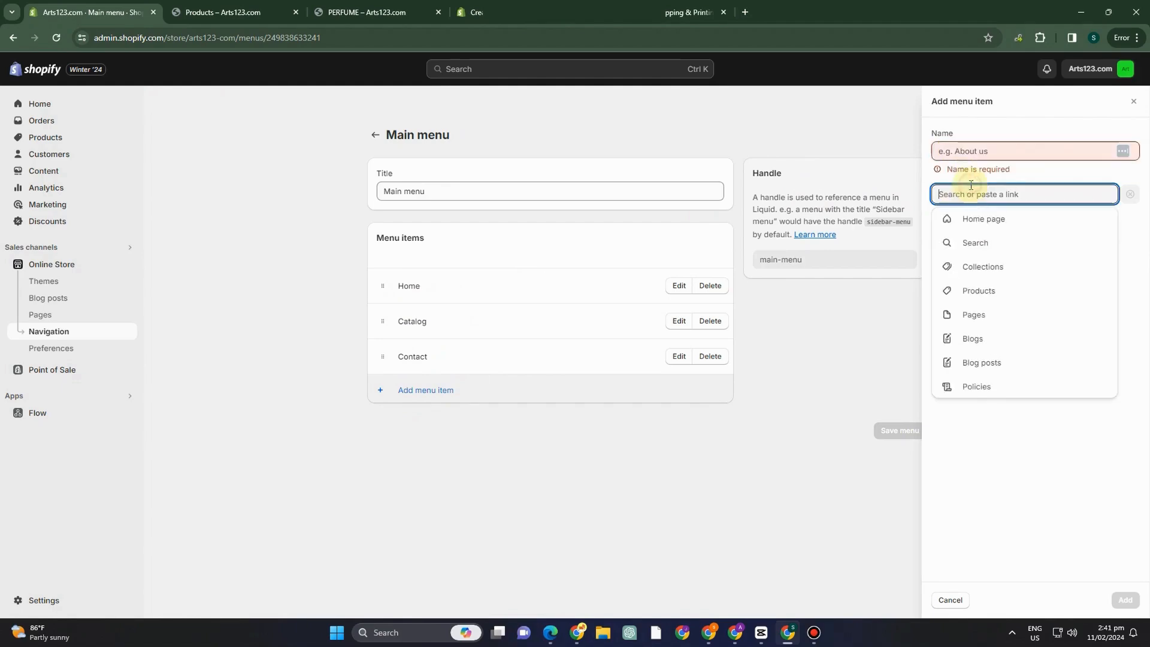
left_click(977, 313)
Name the new main menu item "Bags", link it to the Contact page and add it to the menu.
left_click(979, 154)
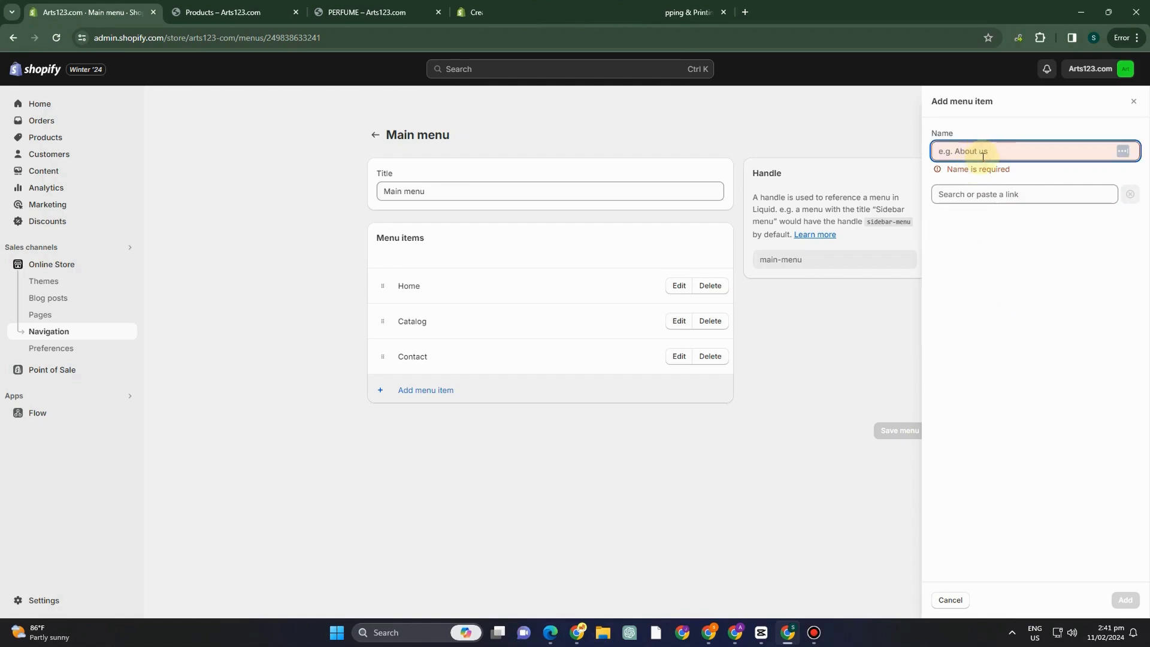
type("Bags")
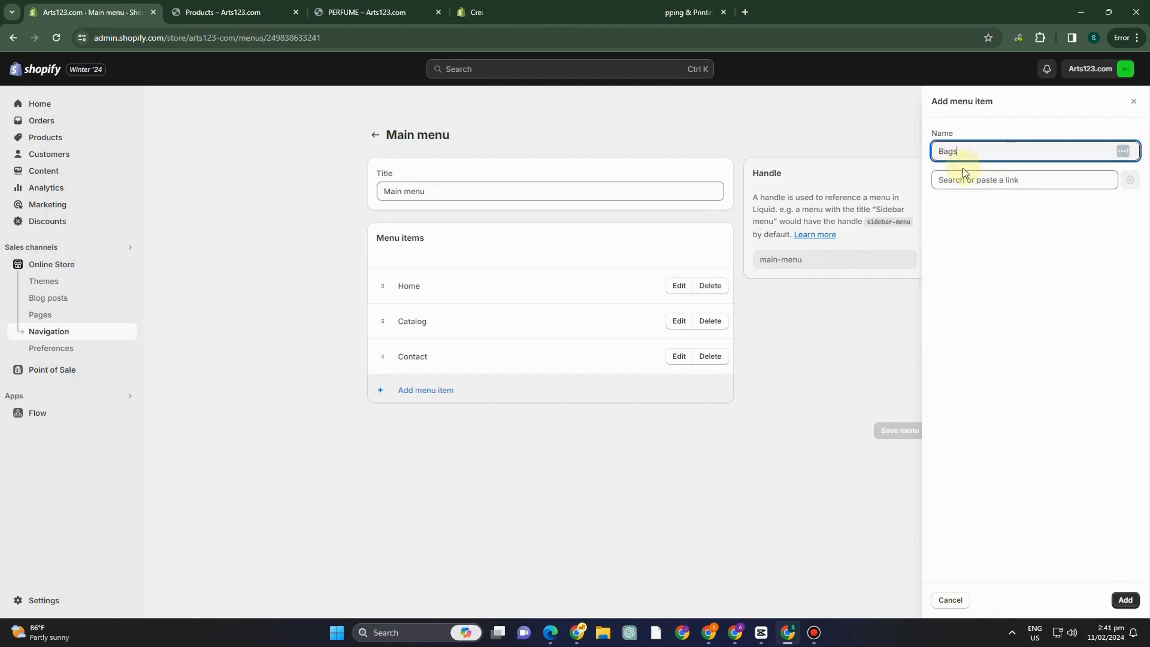
left_click(964, 178)
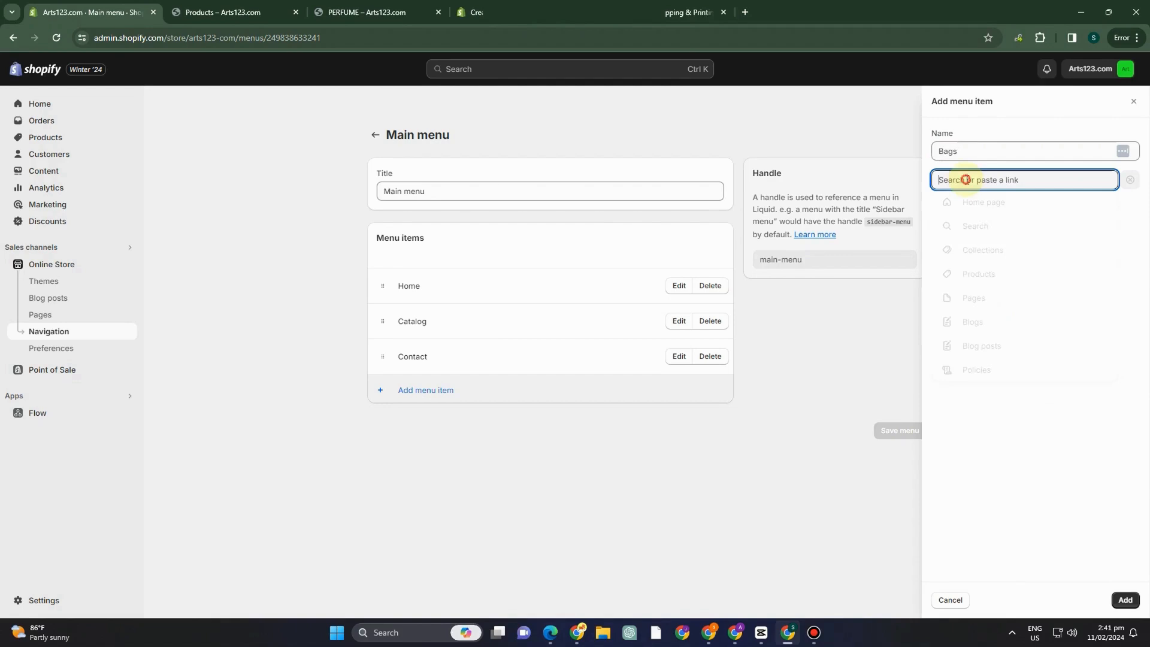
left_click(993, 307)
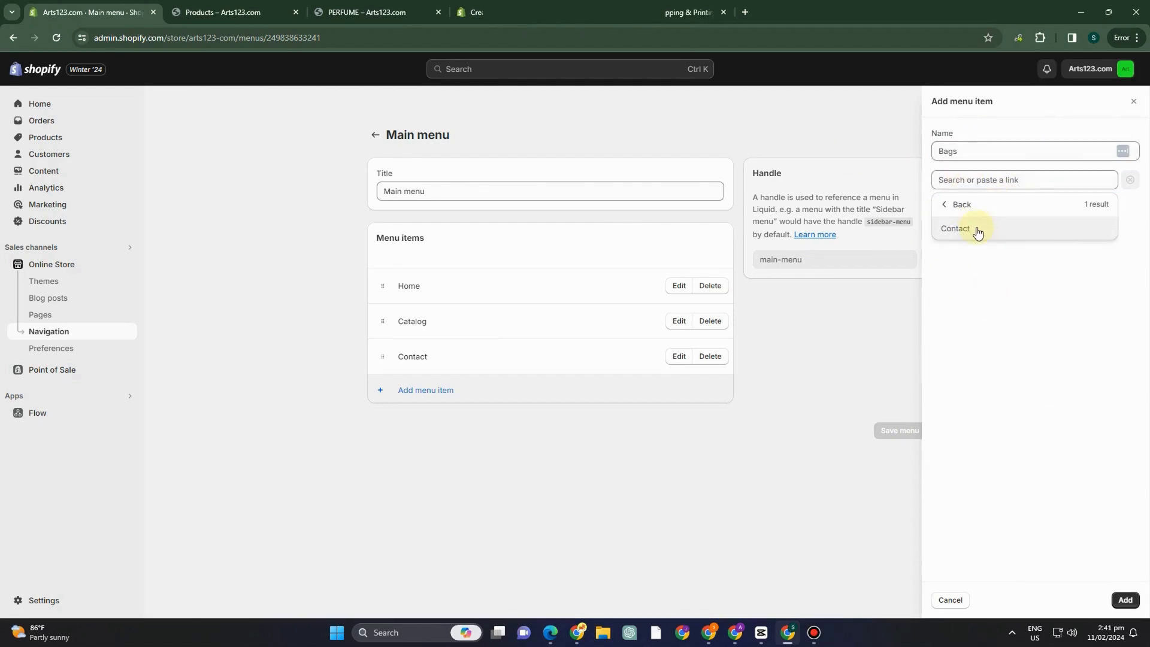
left_click(1126, 600)
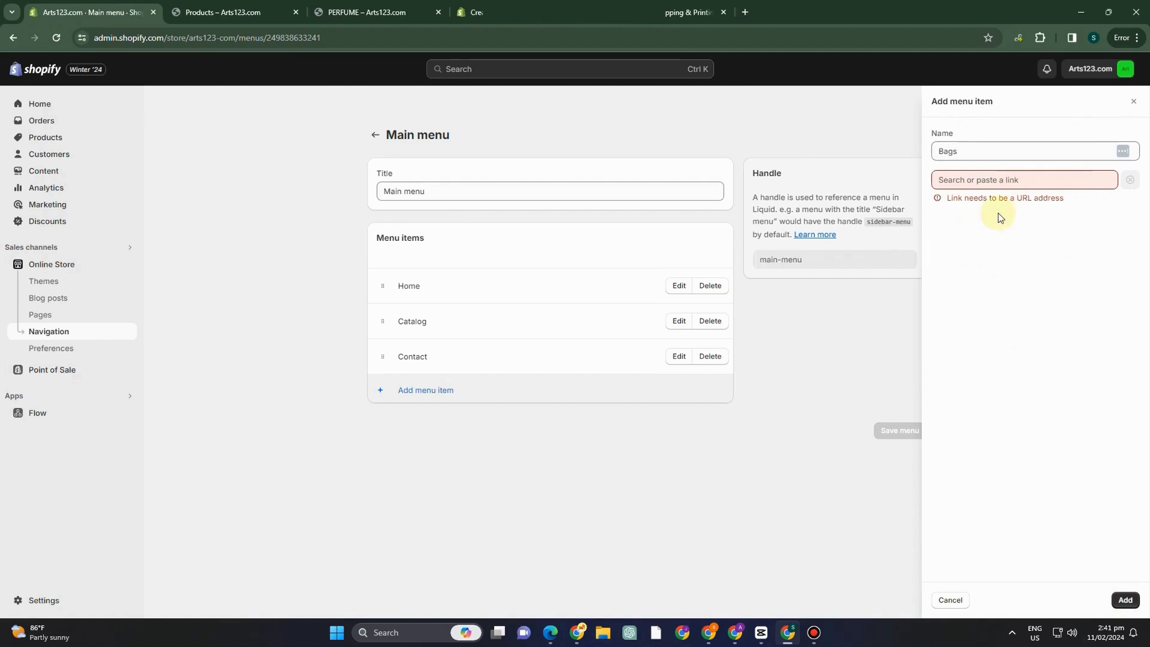
left_click(988, 179)
left_click(992, 314)
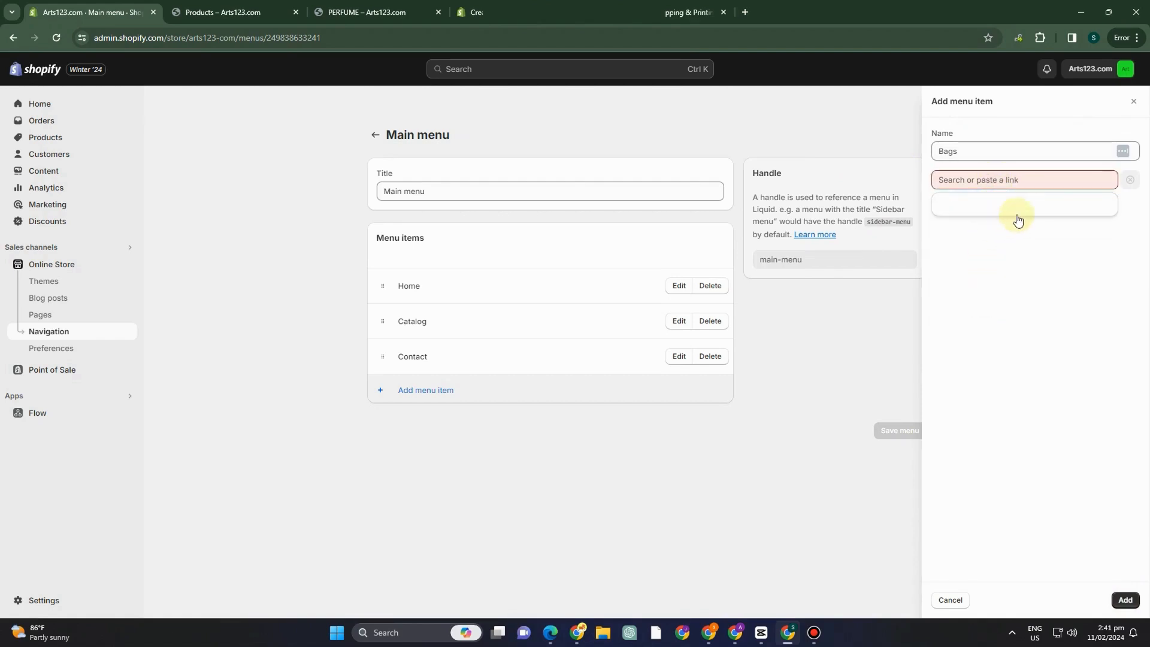
left_click(990, 228)
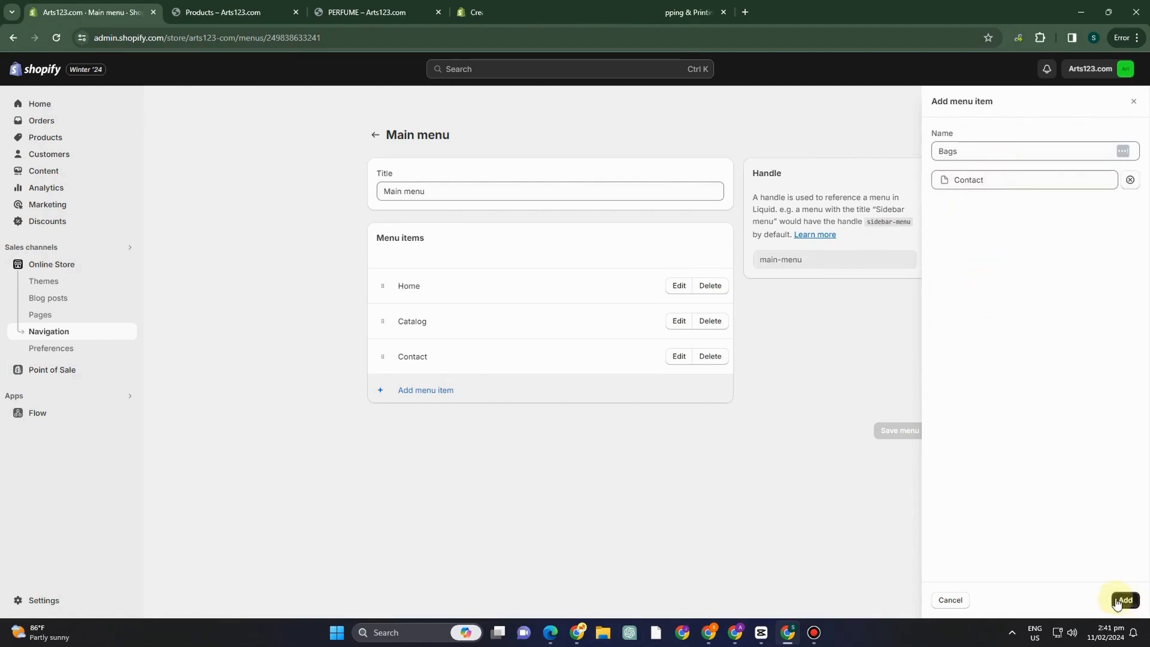
left_click(1125, 599)
Add a menu item linked to the Terms of Service policy to the main menu.
left_click(435, 425)
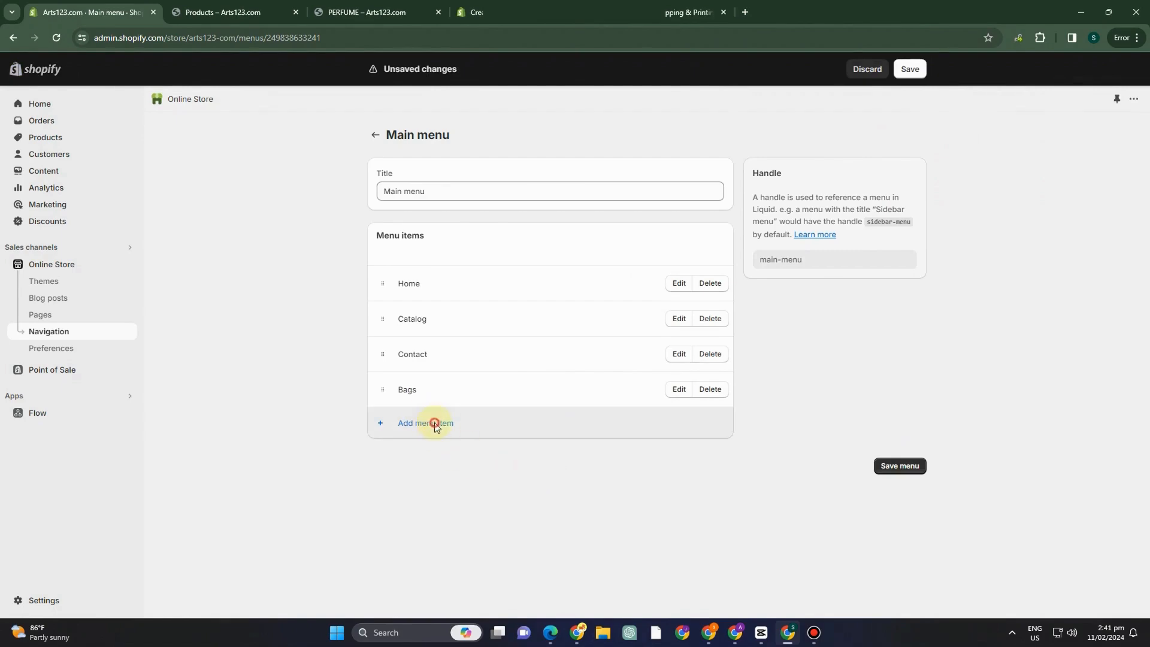
left_click(960, 180)
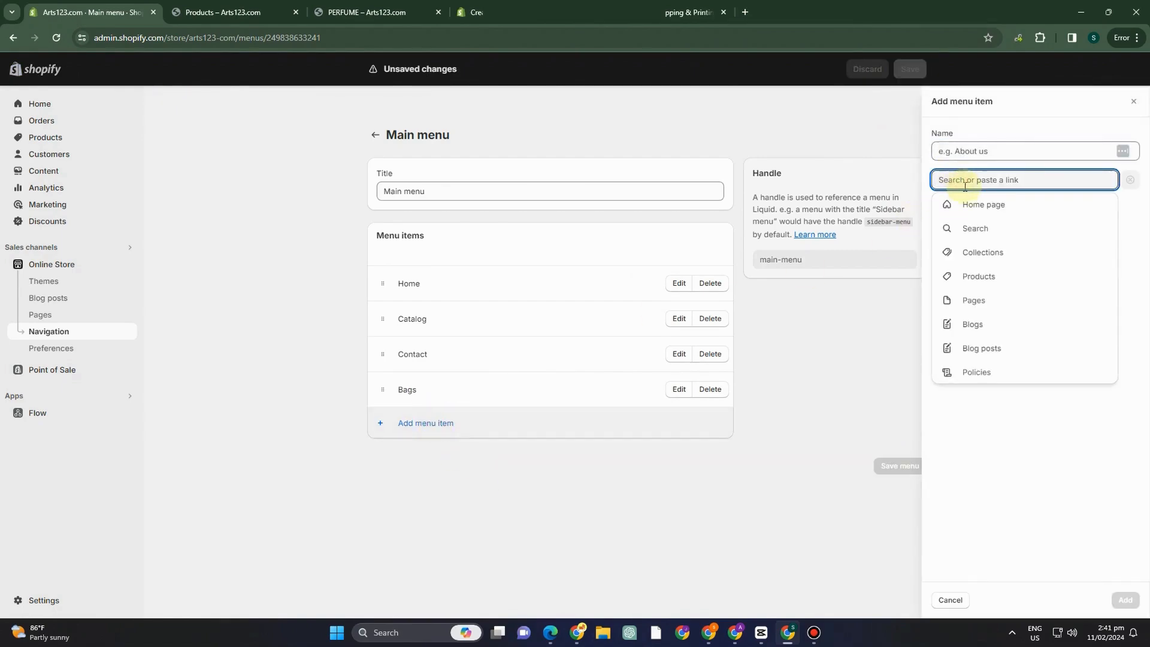
left_click(992, 371)
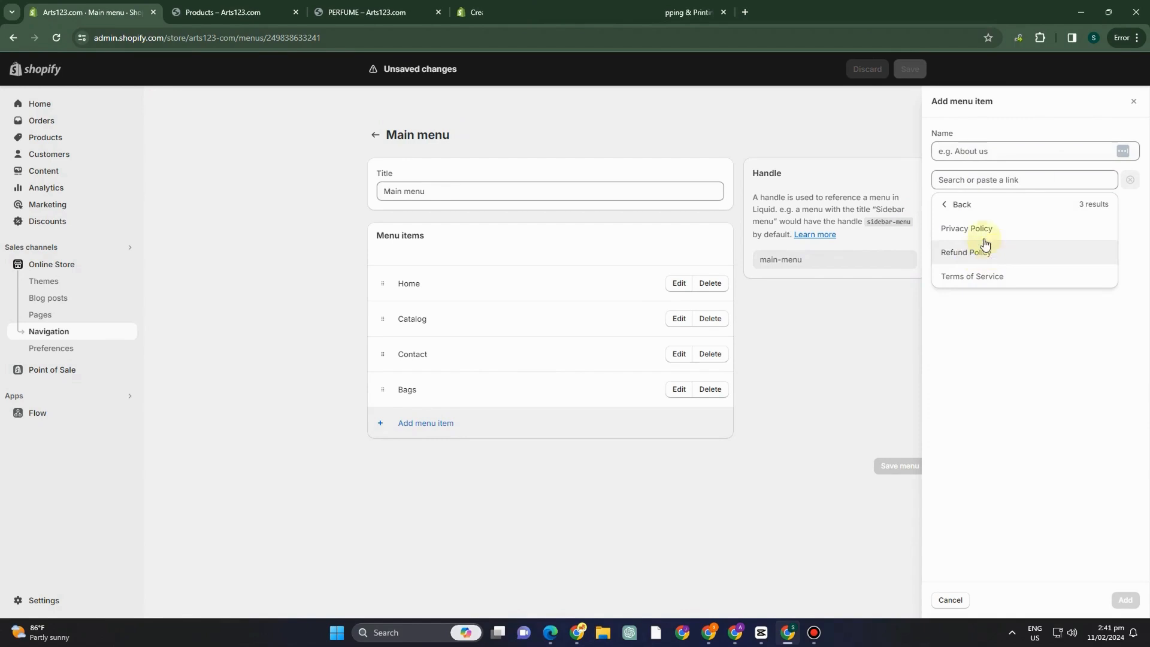
left_click(987, 274)
left_click(1124, 598)
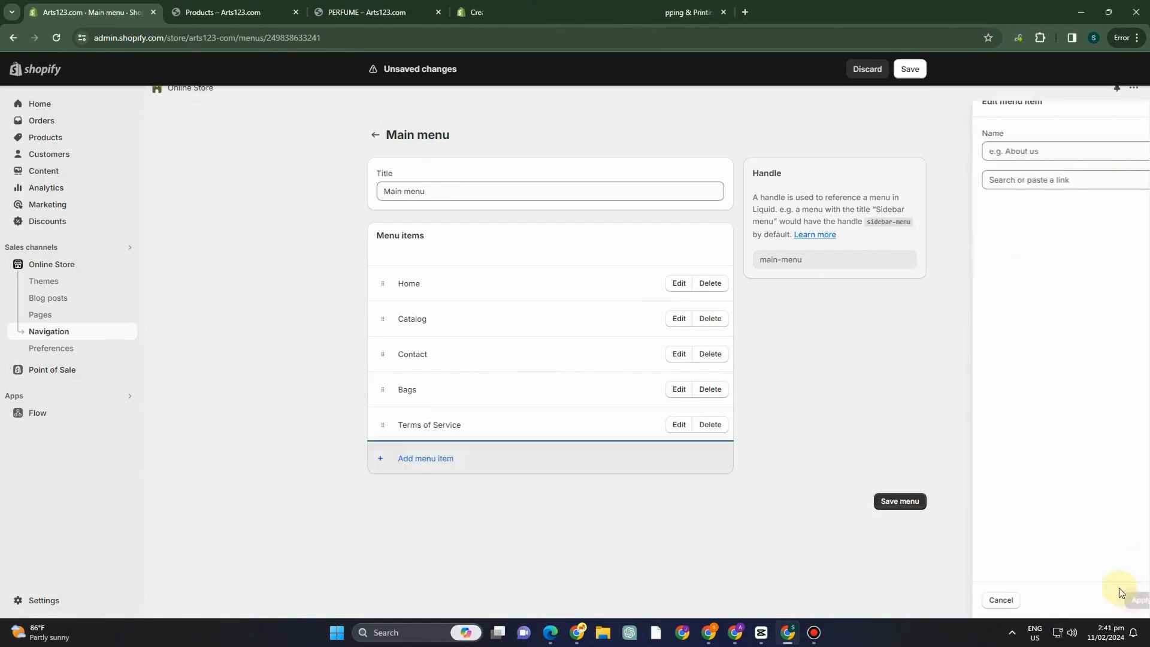
Add a Search item linked to the store's search page to the main menu.
left_click(440, 458)
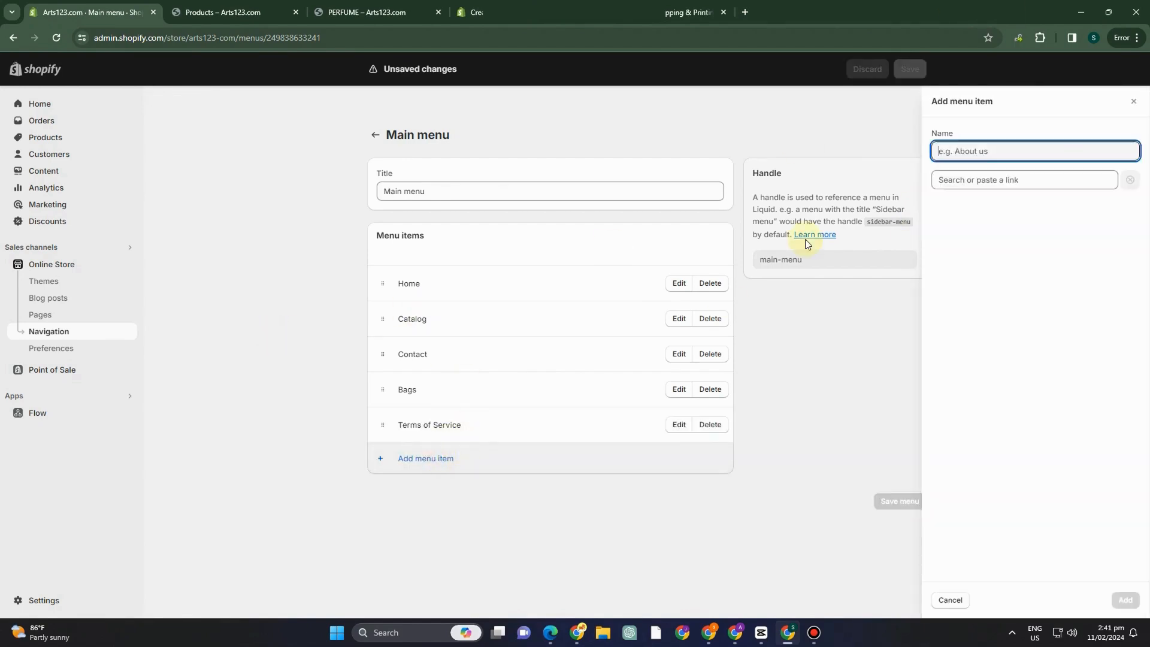
left_click(941, 180)
left_click(985, 229)
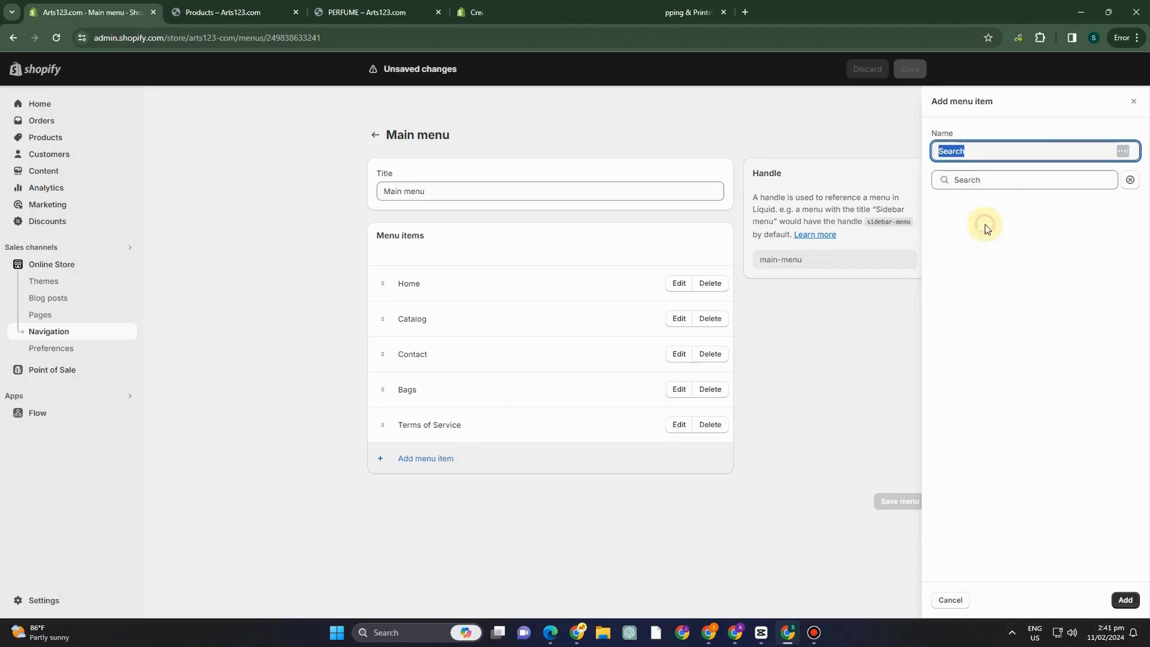
left_click(1123, 597)
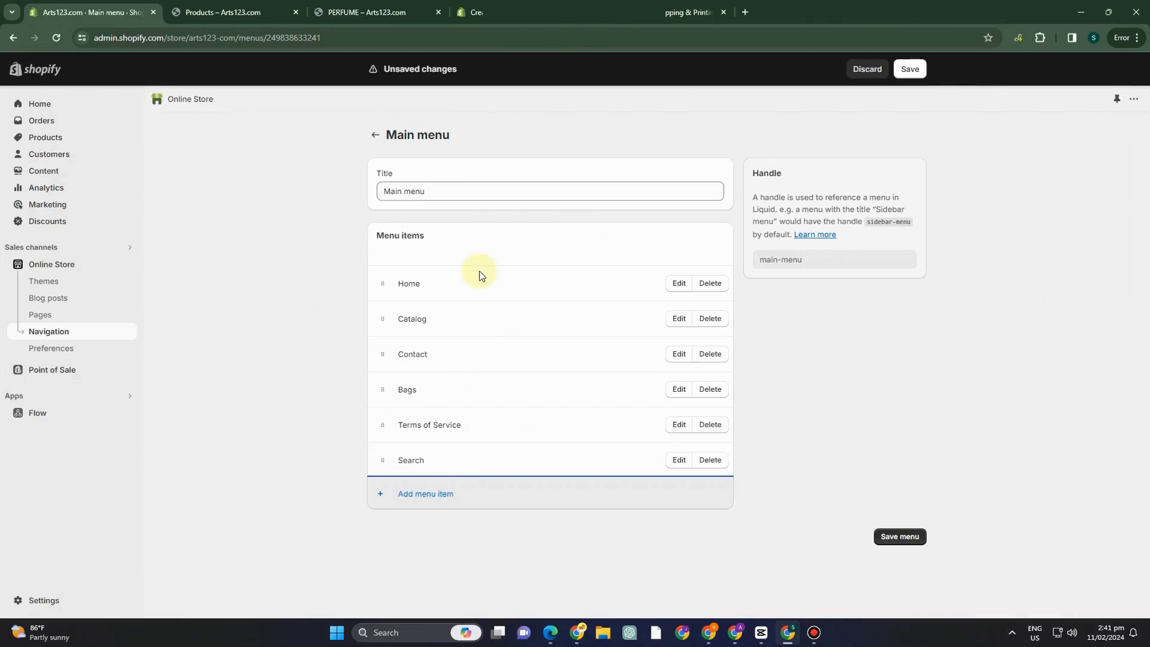
Start another main menu item and look through its Blog posts and Blogs link options.
left_click(431, 501)
left_click(973, 179)
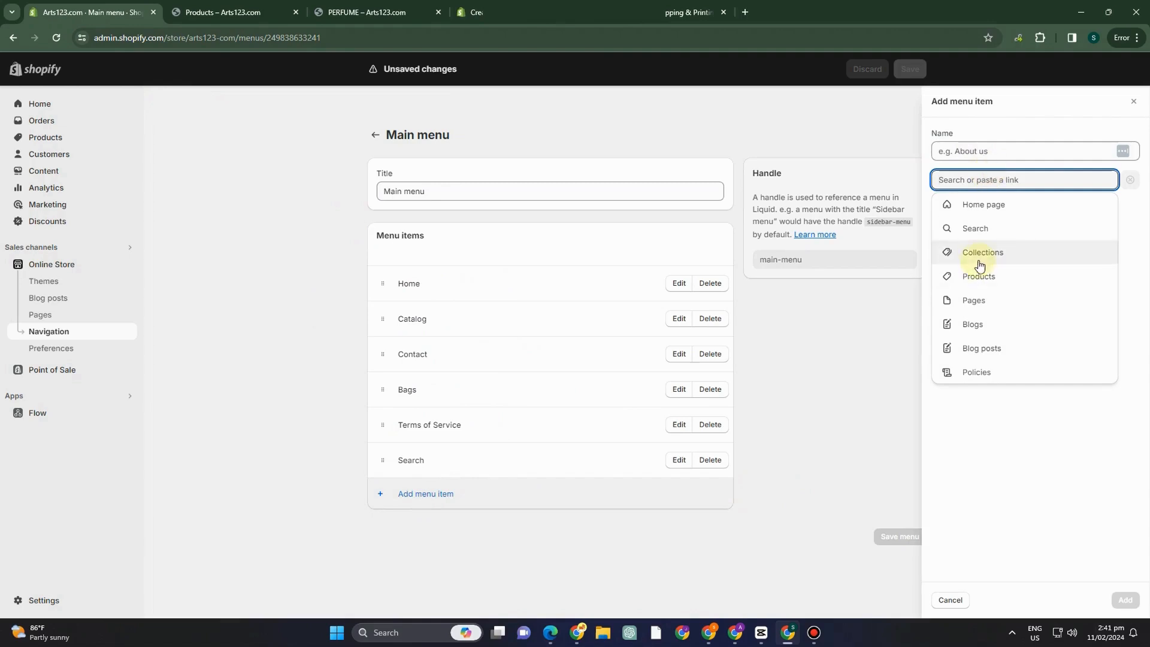
left_click(1002, 349)
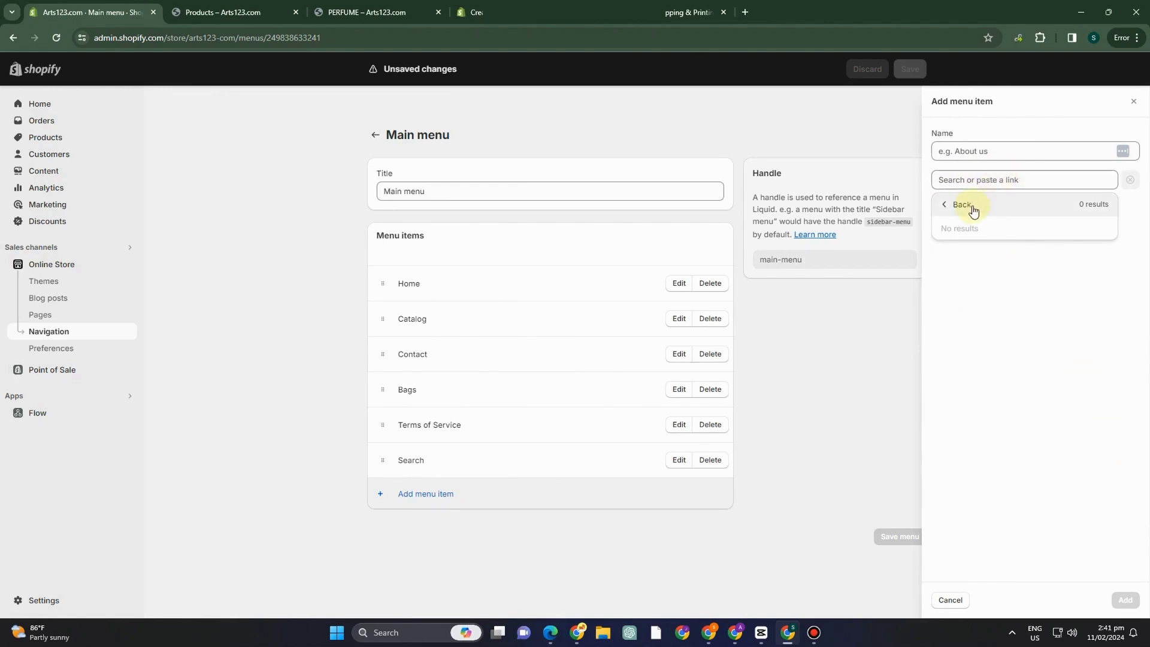
left_click(973, 210)
left_click(982, 330)
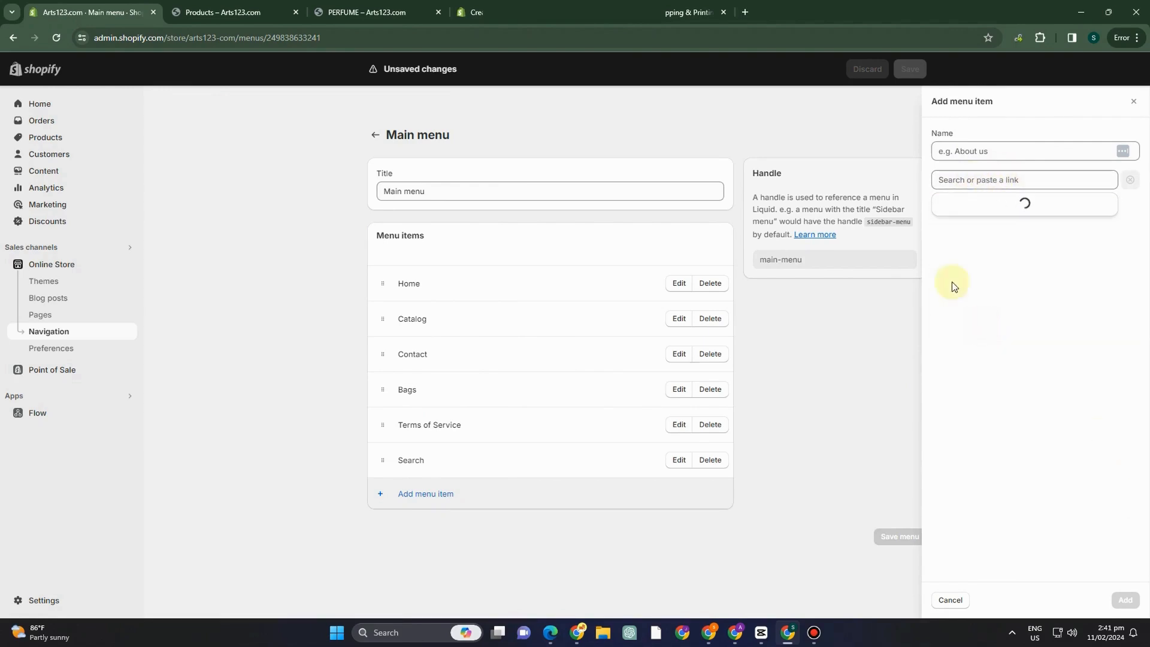
left_click(988, 178)
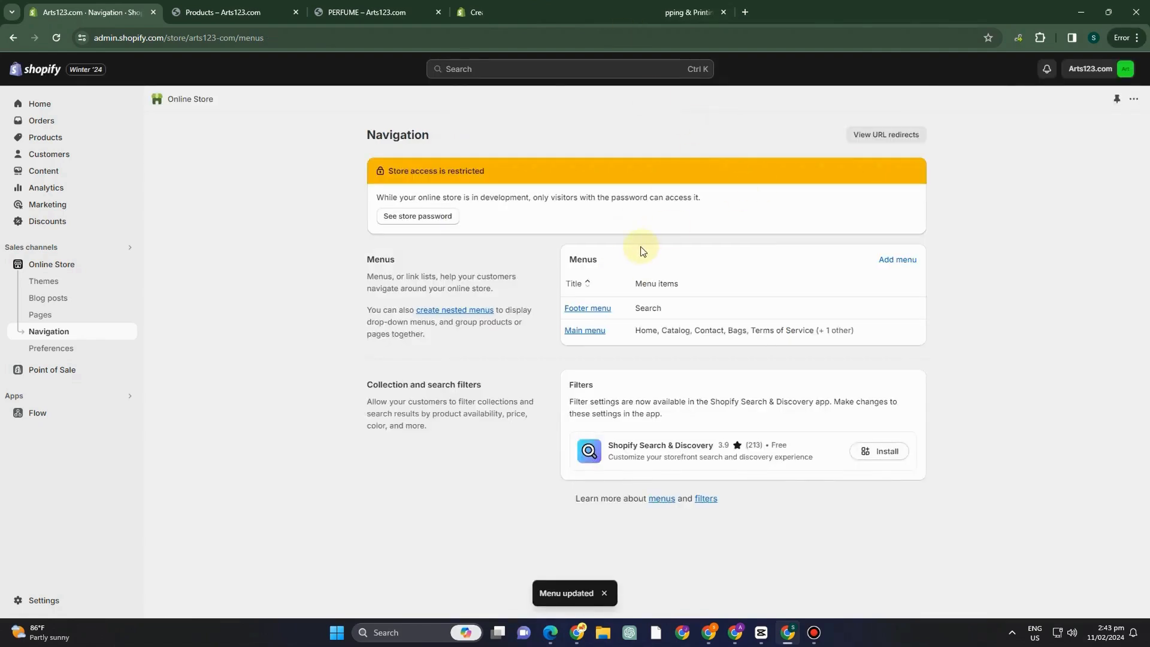
View the footer menu, and start a new store page titled "Shipping and".
left_click(601, 310)
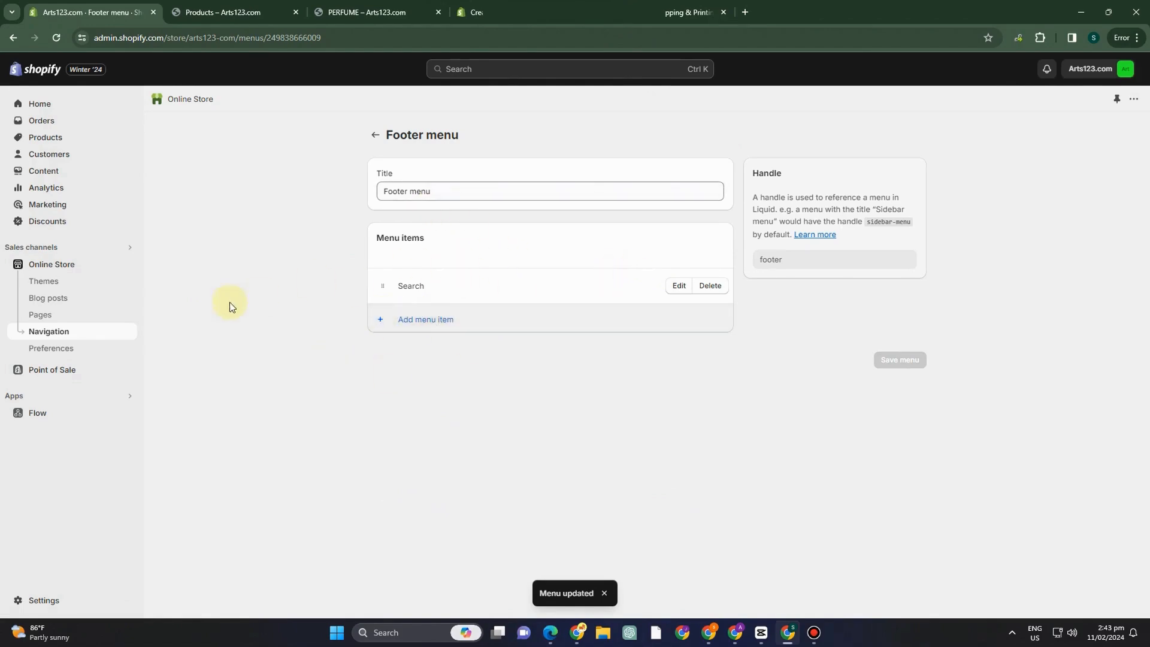
left_click(40, 315)
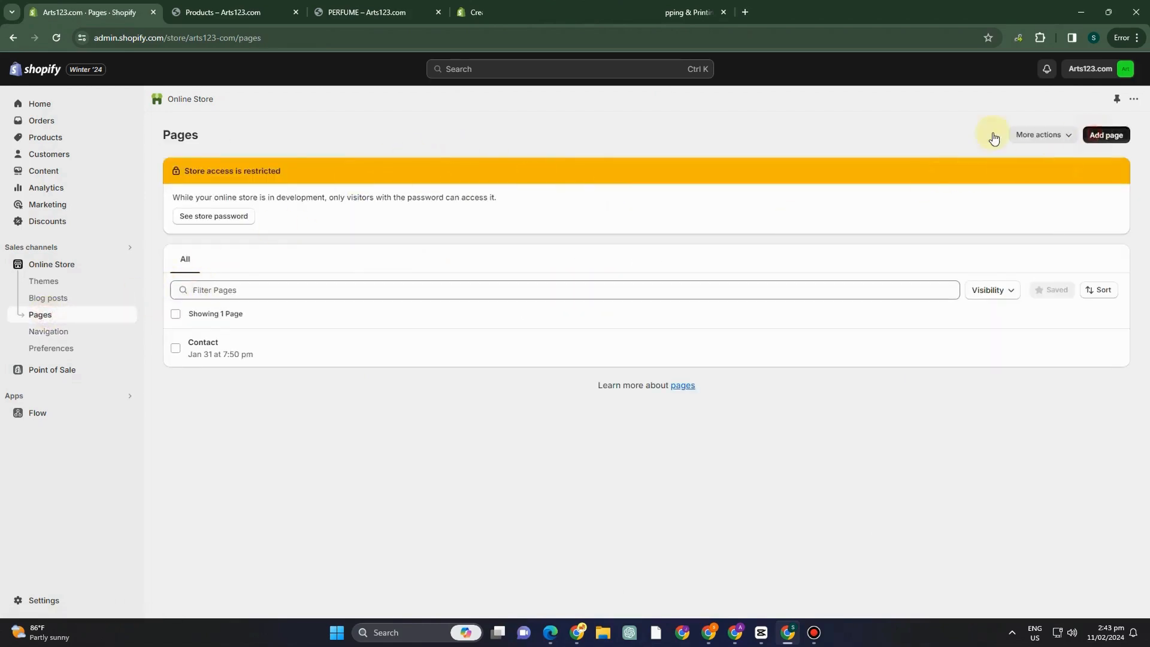
left_click(1105, 135)
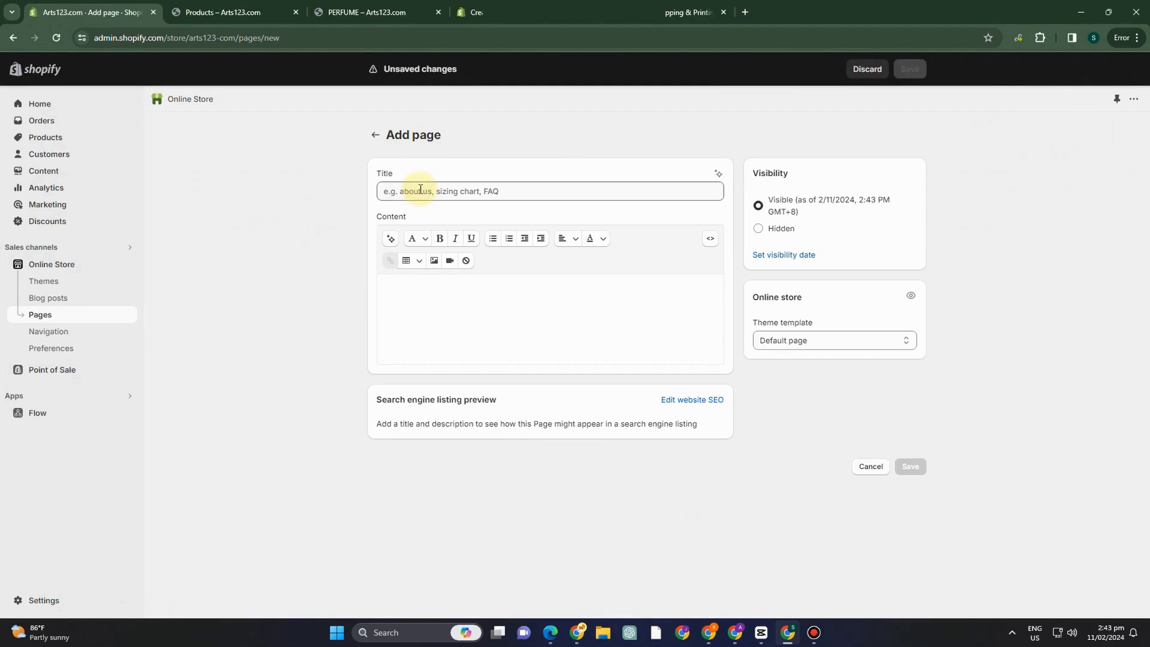
left_click(420, 190)
type("Shipping and")
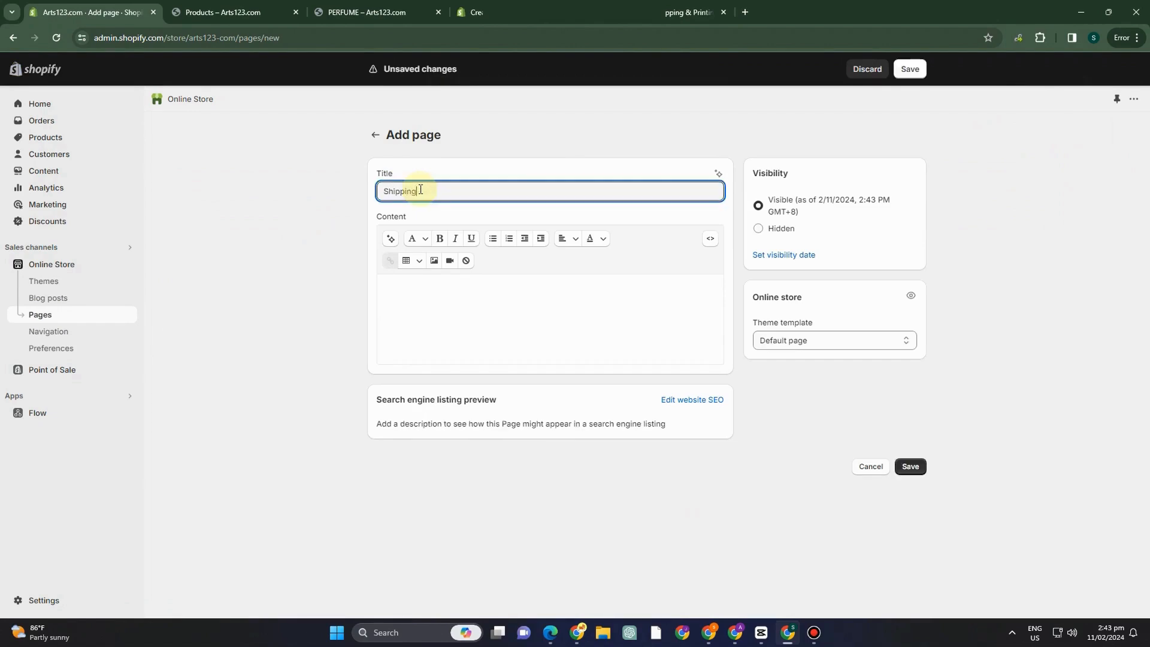
Paste the prepared shipping and returns policy text as the page's content and save the page.
left_click(493, 286)
key("ctrl+v")
scroll(622, 287, "down", 3)
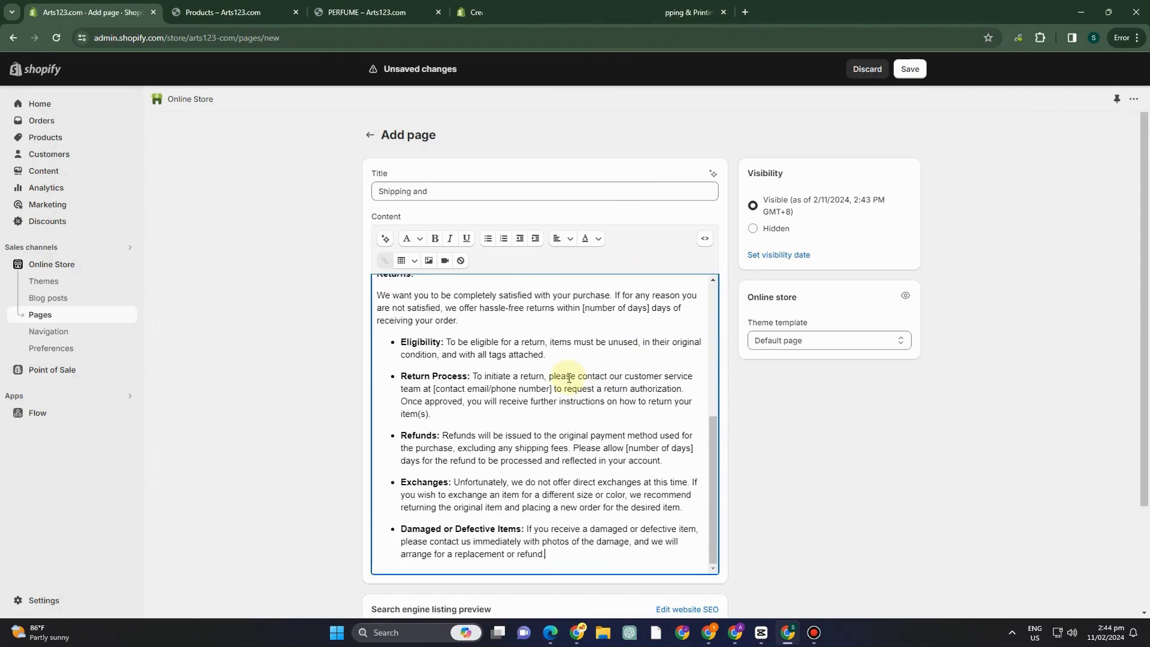
scroll(795, 317, "up", 5)
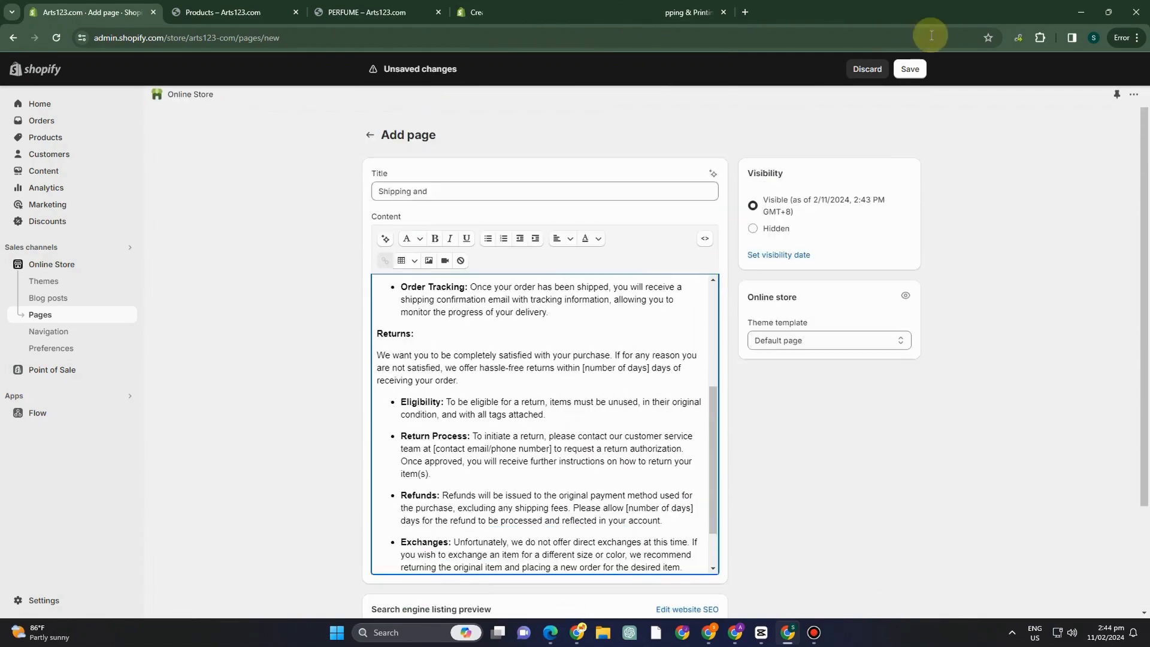
left_click(910, 68)
View the saved shipping page in the online store and read through its shipping and returns sections.
left_click(786, 139)
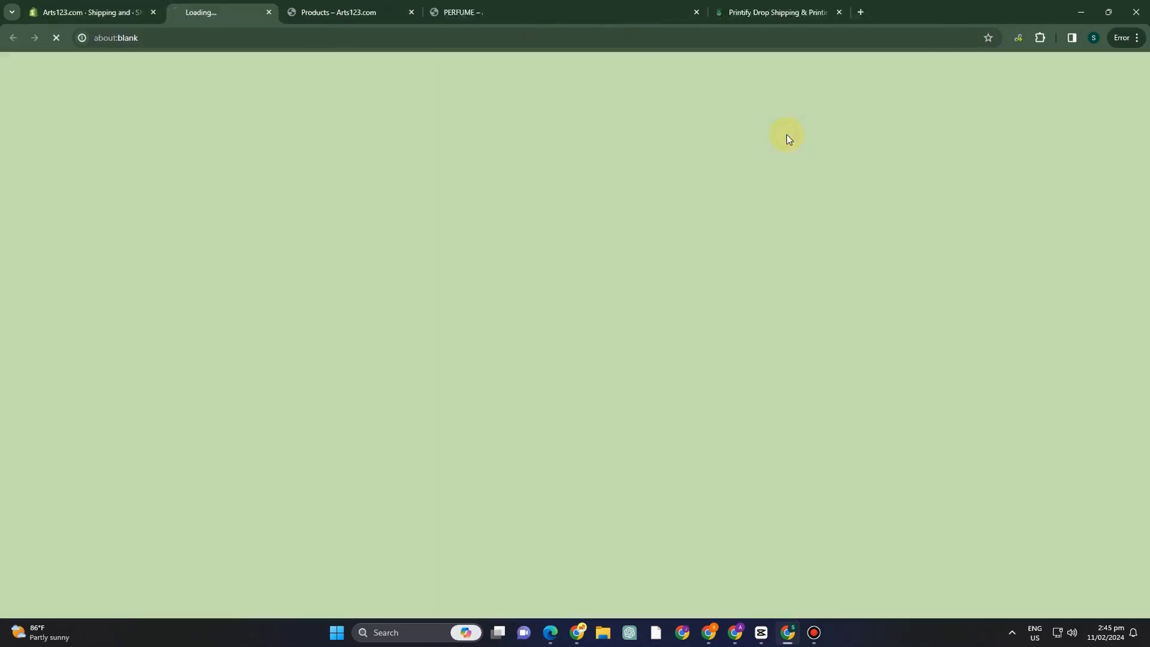
scroll(639, 258, "down", 4)
scroll(639, 257, "up", 3)
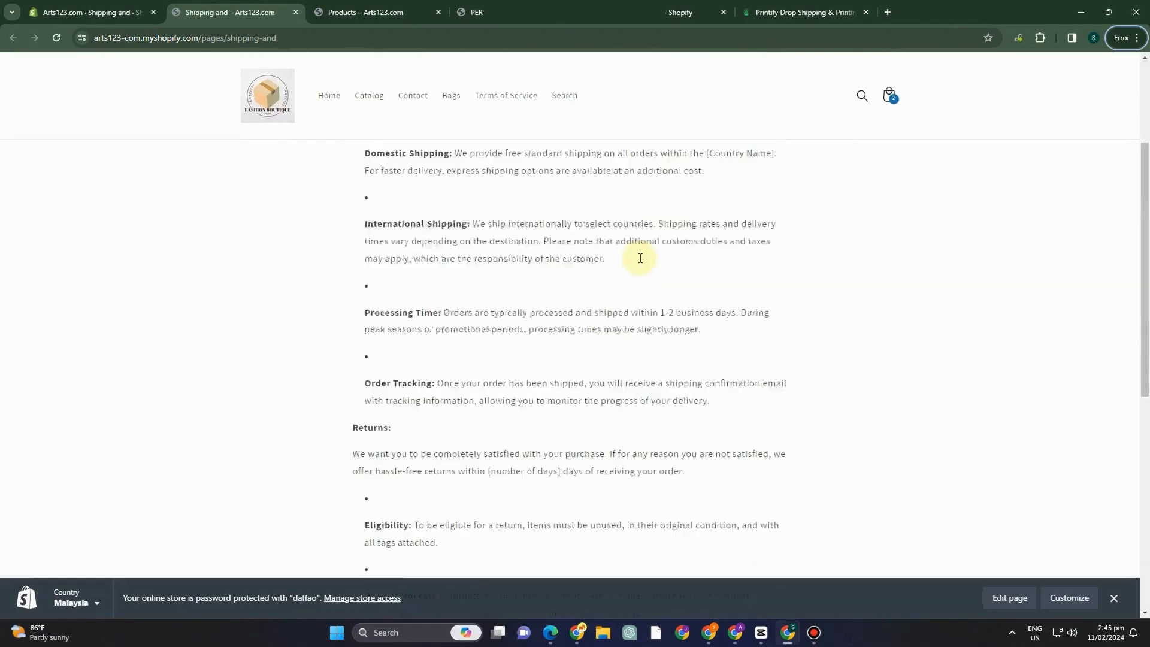
scroll(555, 242, "down", 1)
scroll(556, 242, "up", 2)
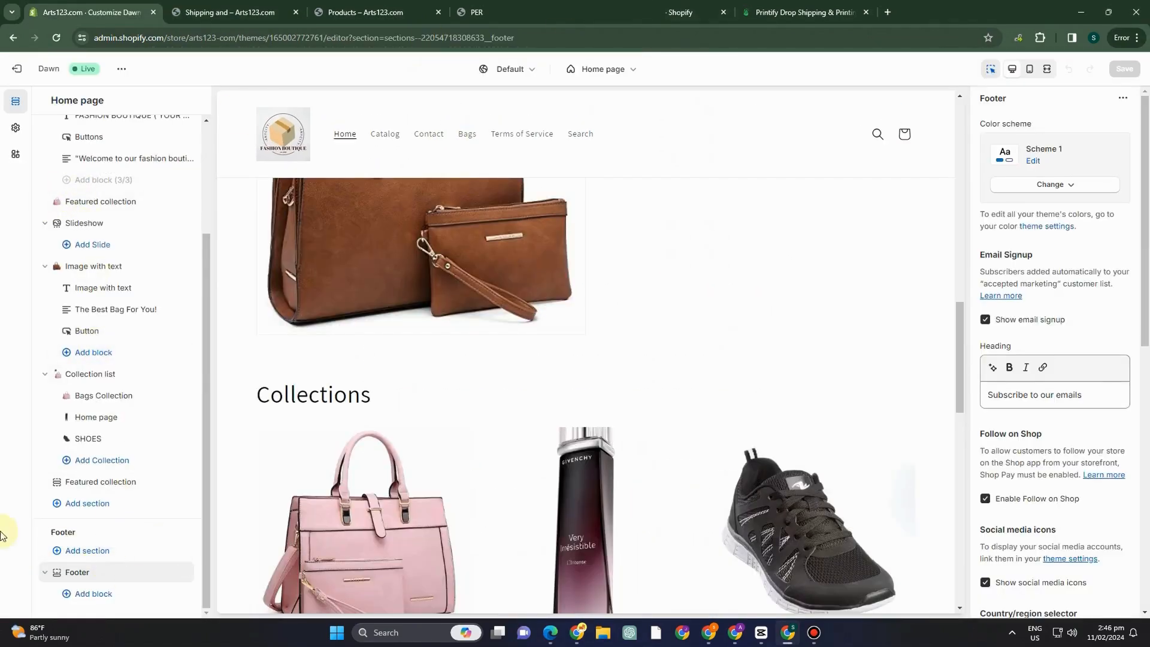
Add a Menu block to the home page's Footer section in the theme editor.
left_click(101, 596)
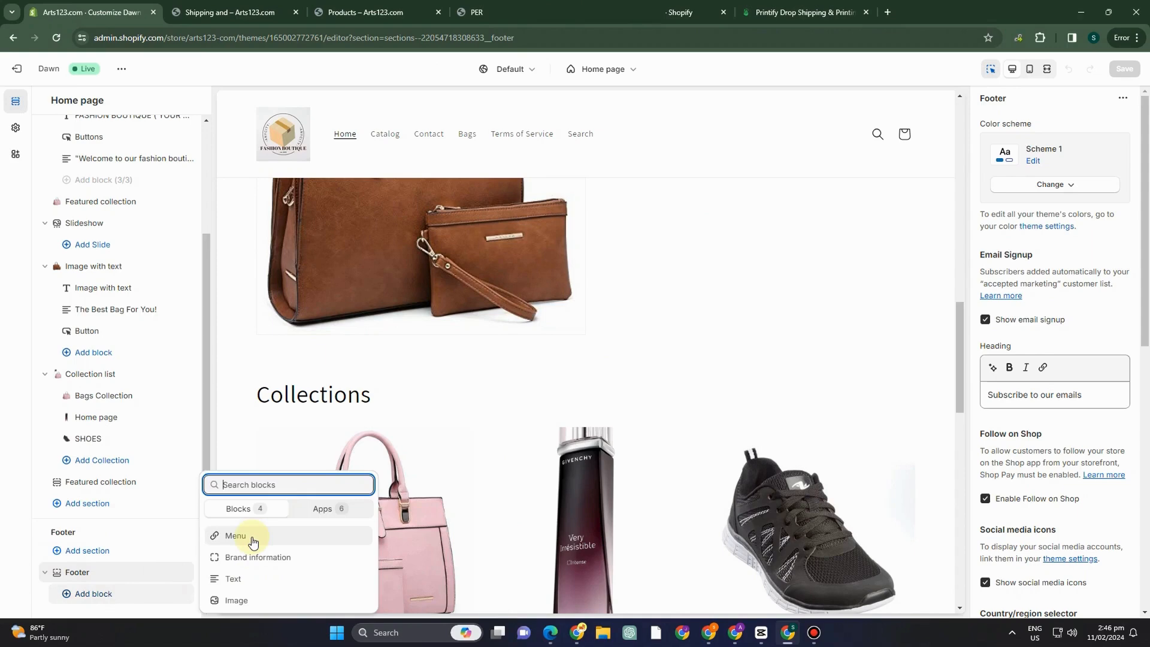
left_click(236, 535)
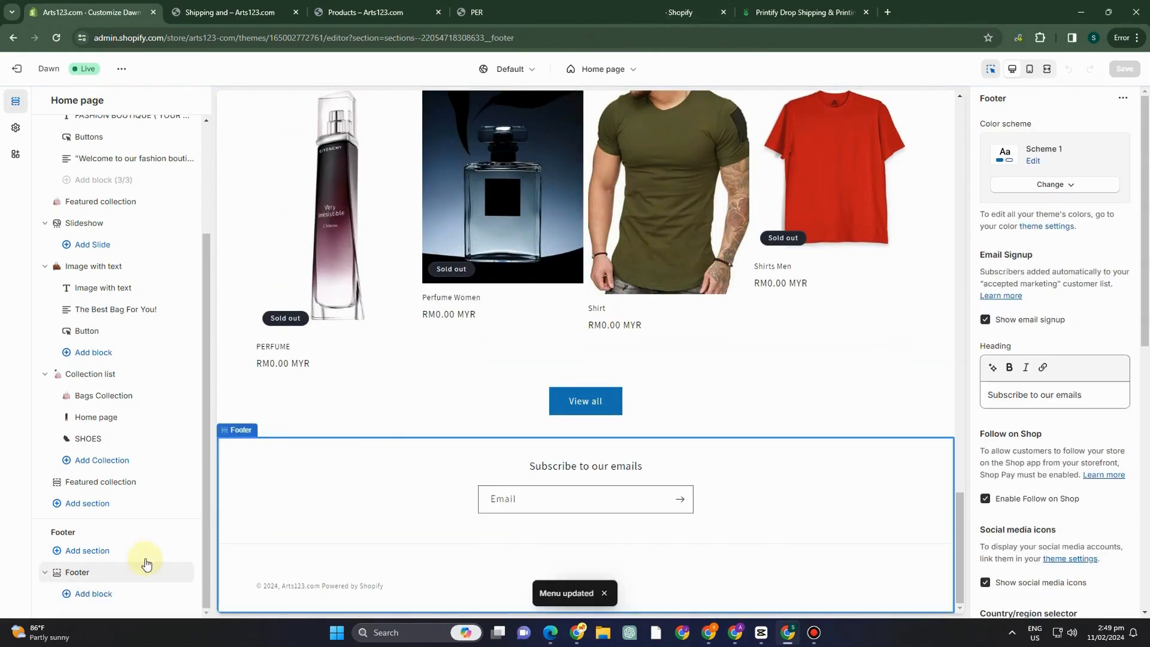
Add a Menu block using the Footer menu to the home page's Footer section, and try its shipping link in the preview.
left_click(107, 599)
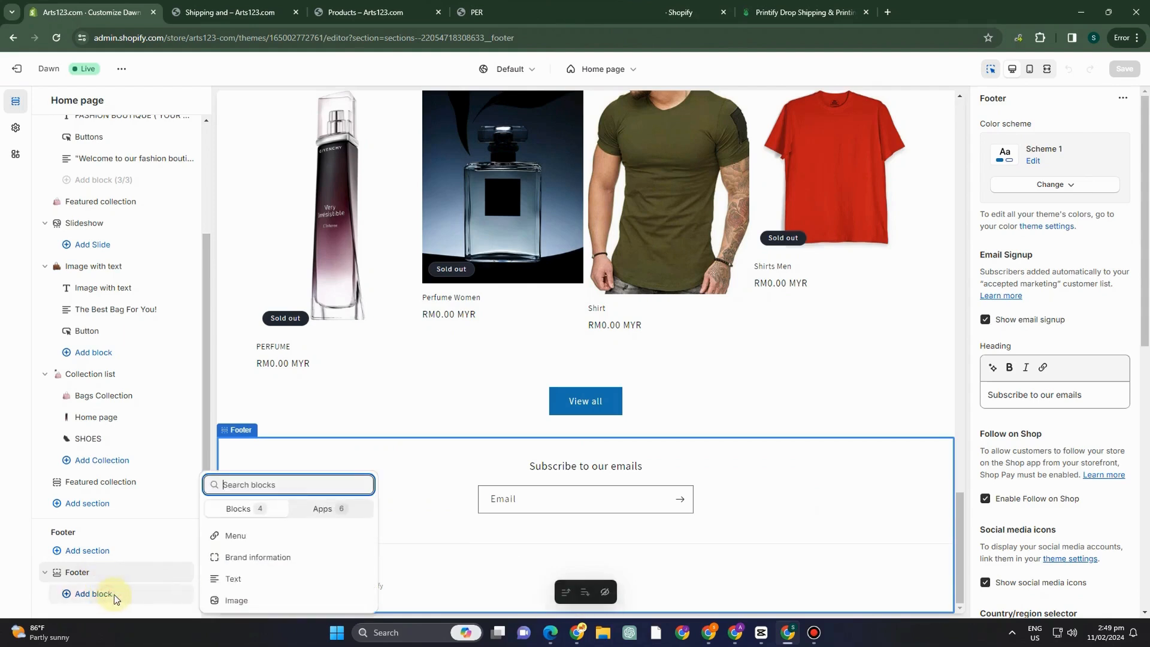
left_click(261, 540)
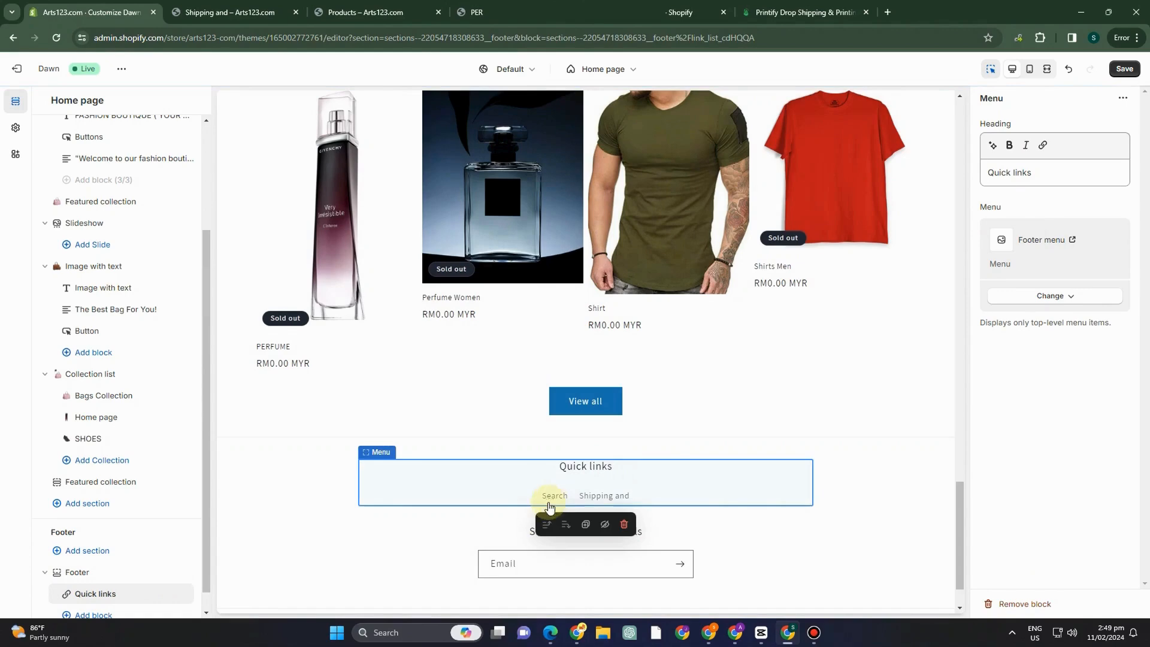
left_click(610, 496)
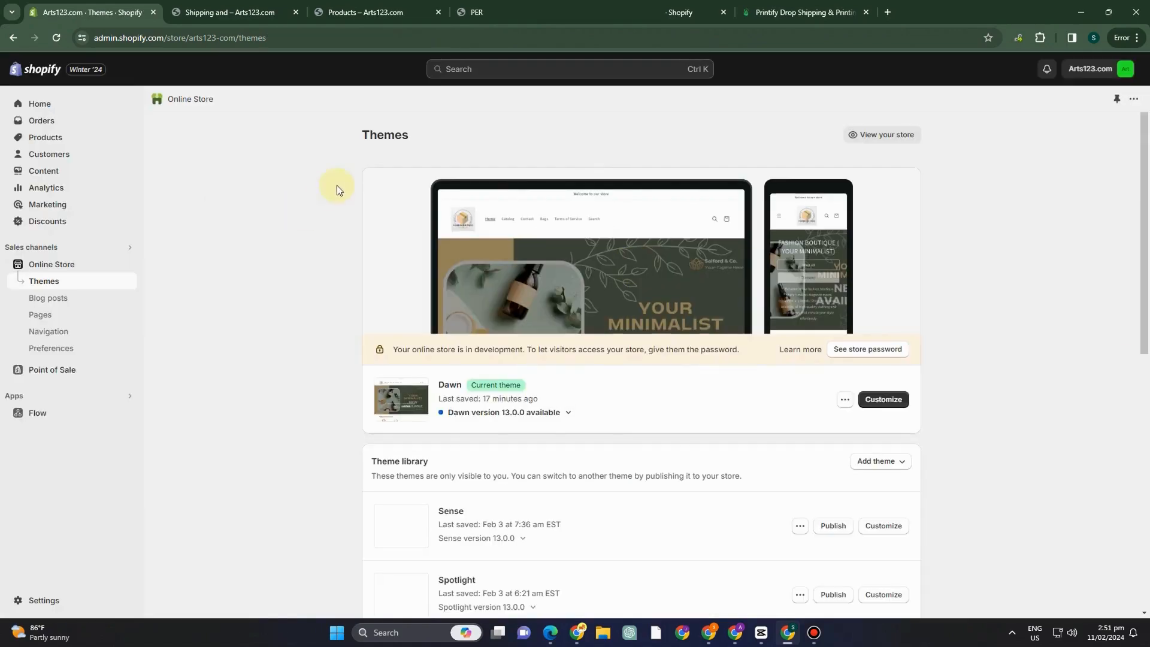
Open the store settings and look through the store details, including profile, currency, time zone and order ID.
left_click(36, 599)
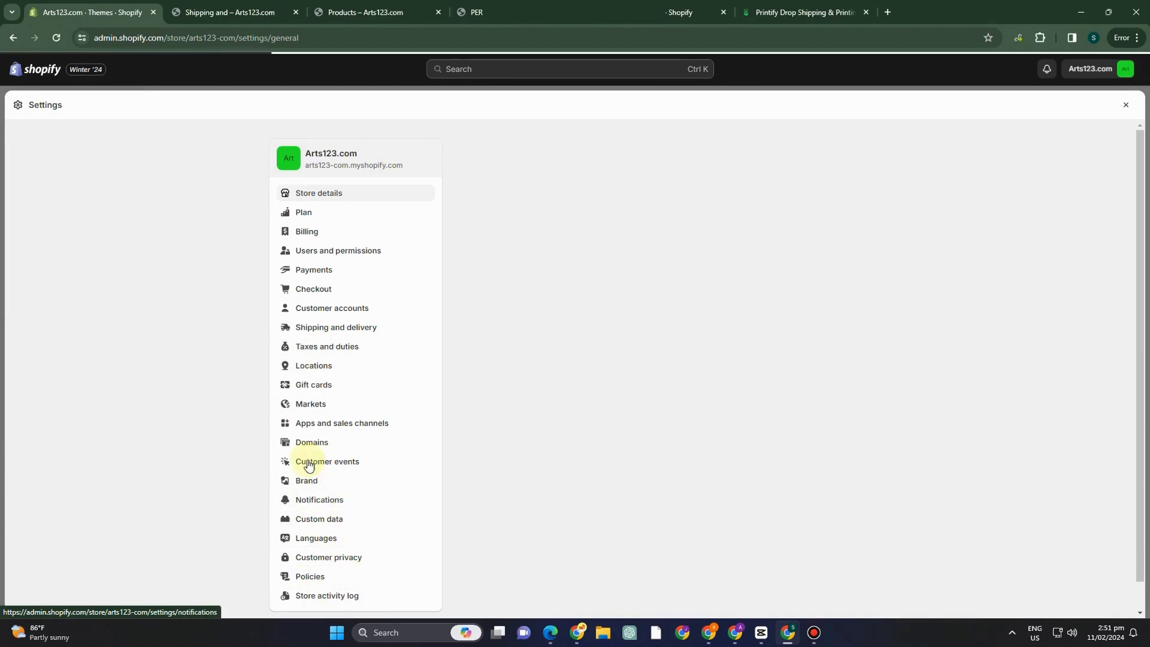
left_click(325, 406)
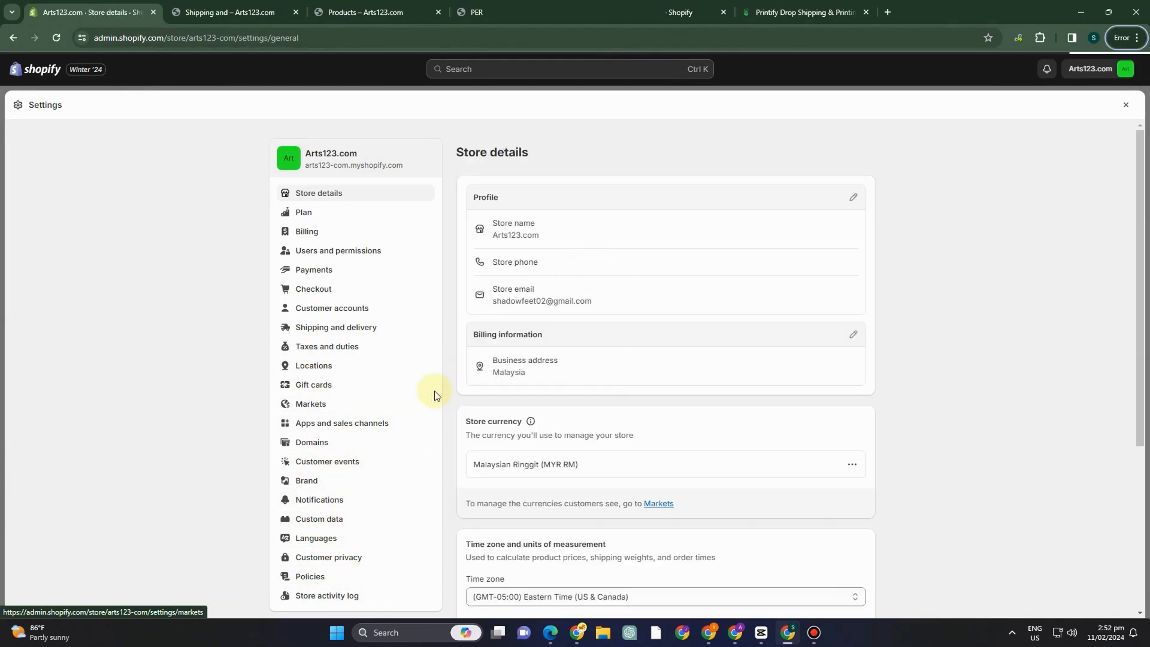
left_click(308, 404)
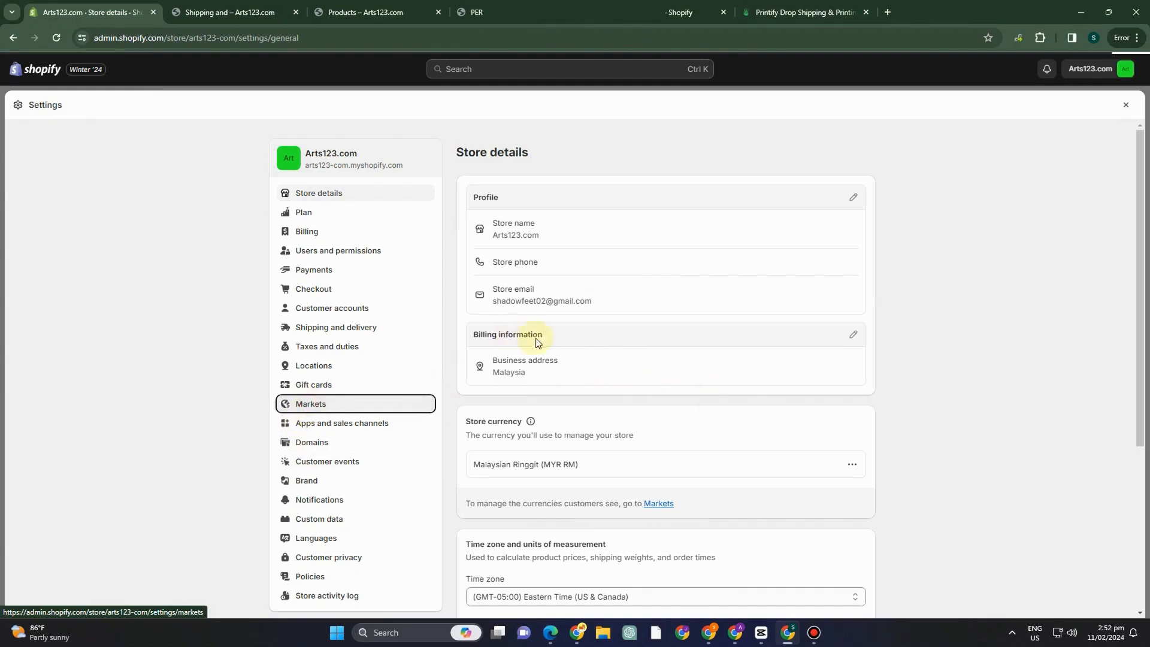
scroll(585, 397, "down", 4)
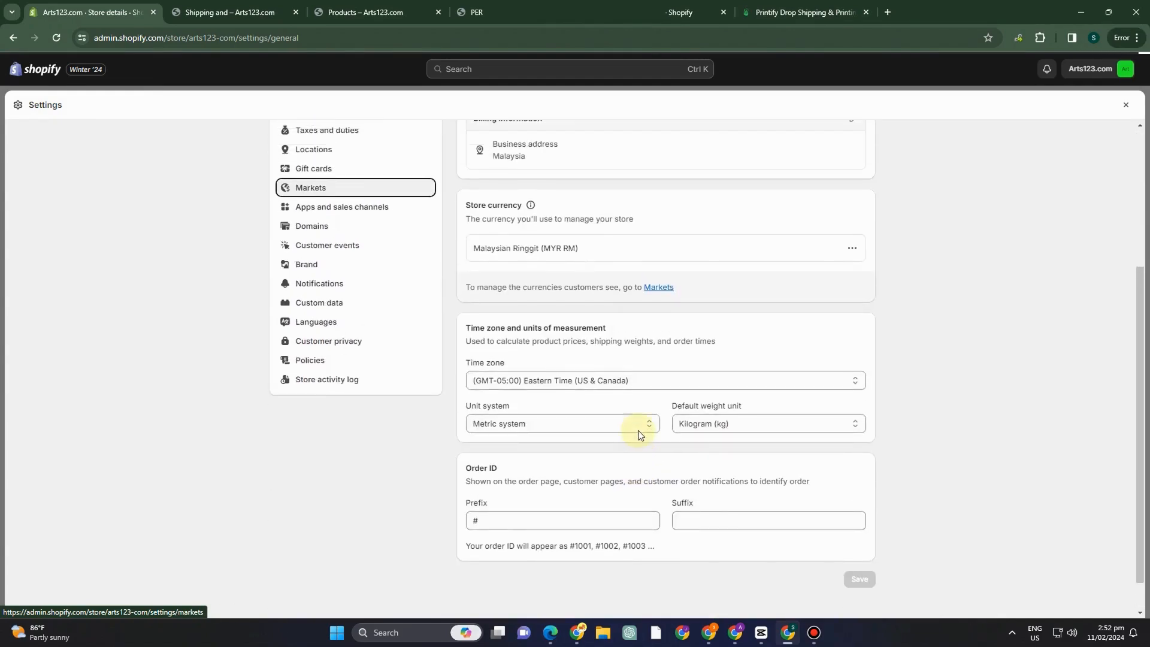
scroll(617, 383, "up", 3)
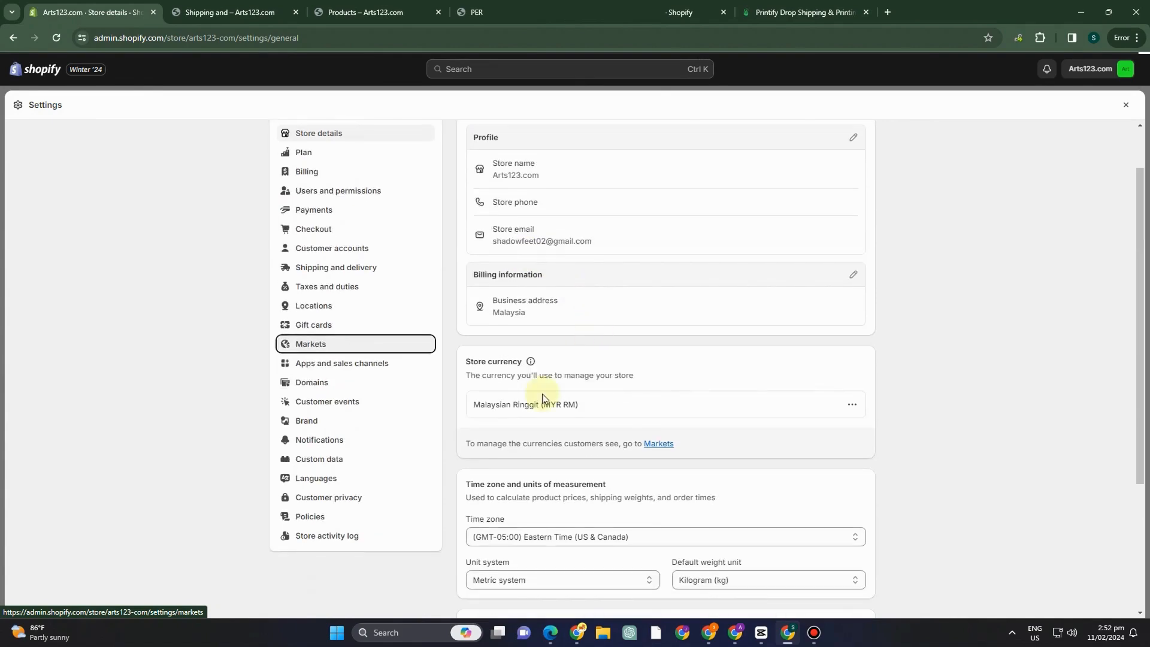
Review the Brand settings for logos, colors, cover image, slogan and description, and view the available social link platforms.
left_click(322, 422)
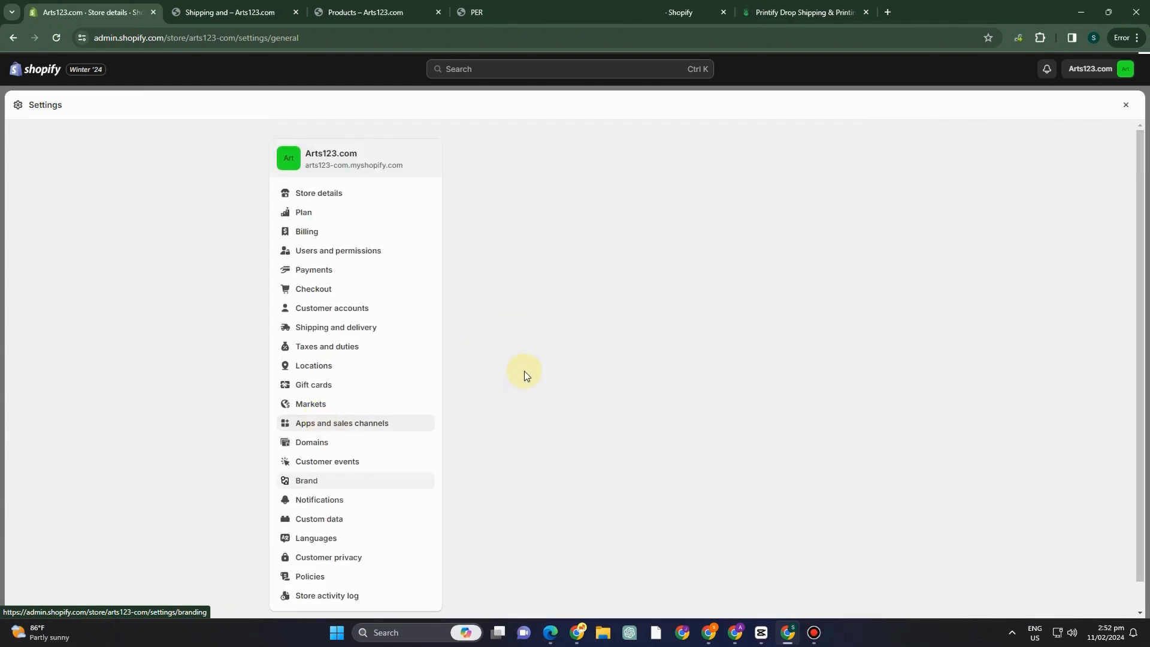
scroll(511, 385, "down", 3)
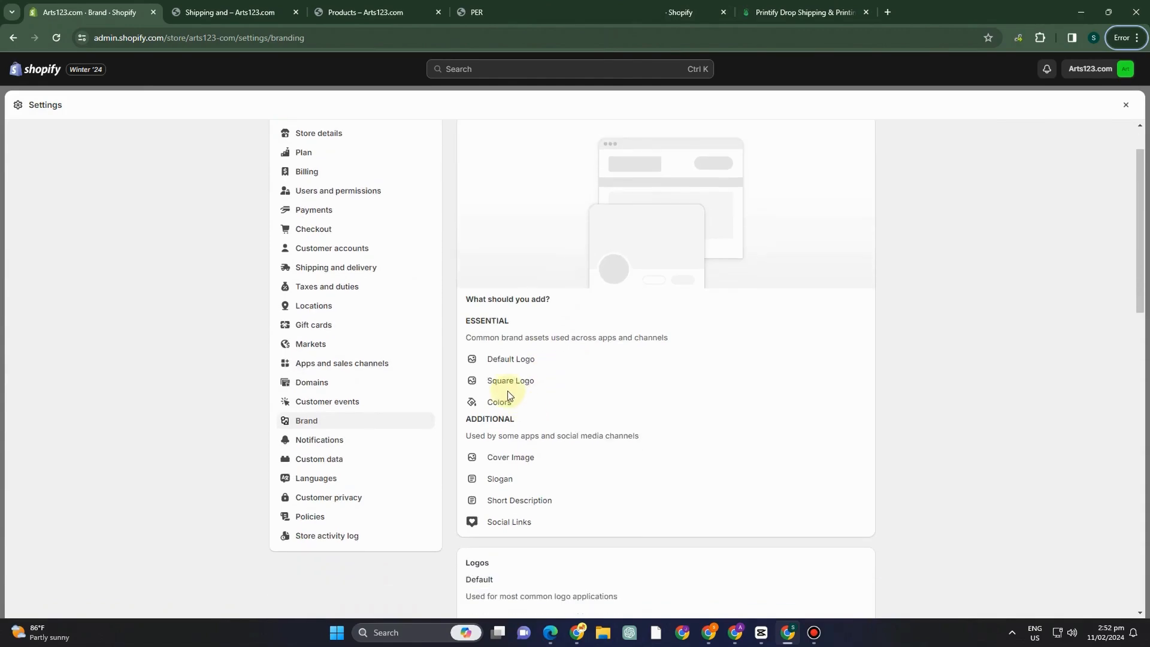
scroll(461, 380, "down", 3)
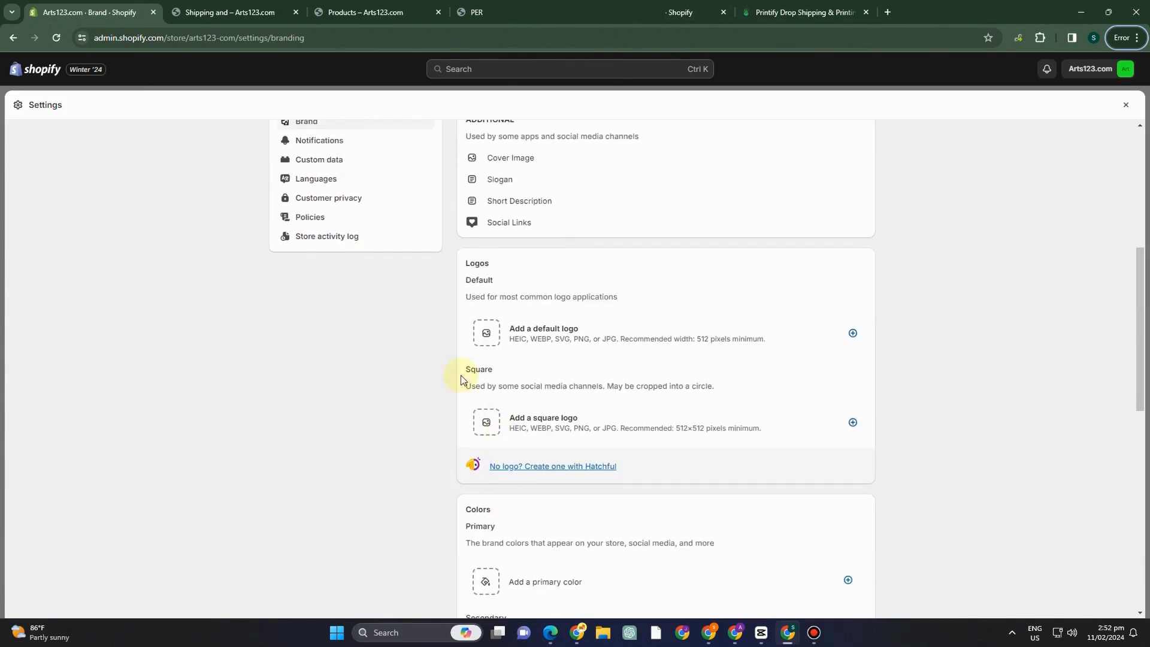
scroll(533, 442, "down", 9)
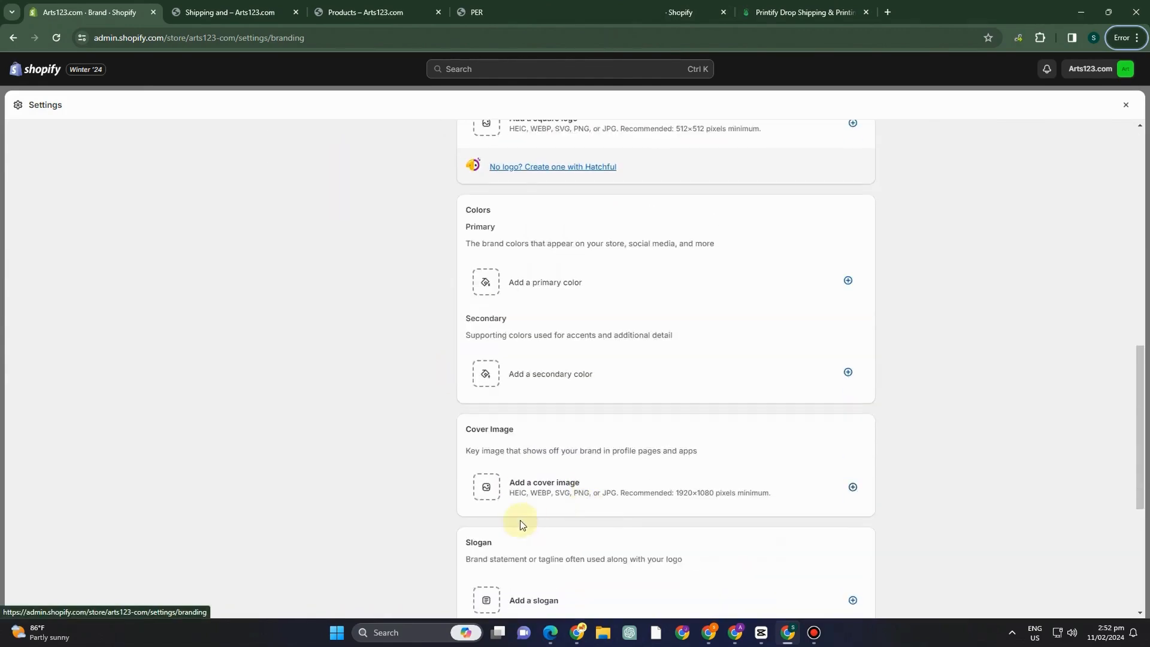
scroll(539, 509, "down", 1)
left_click(511, 506)
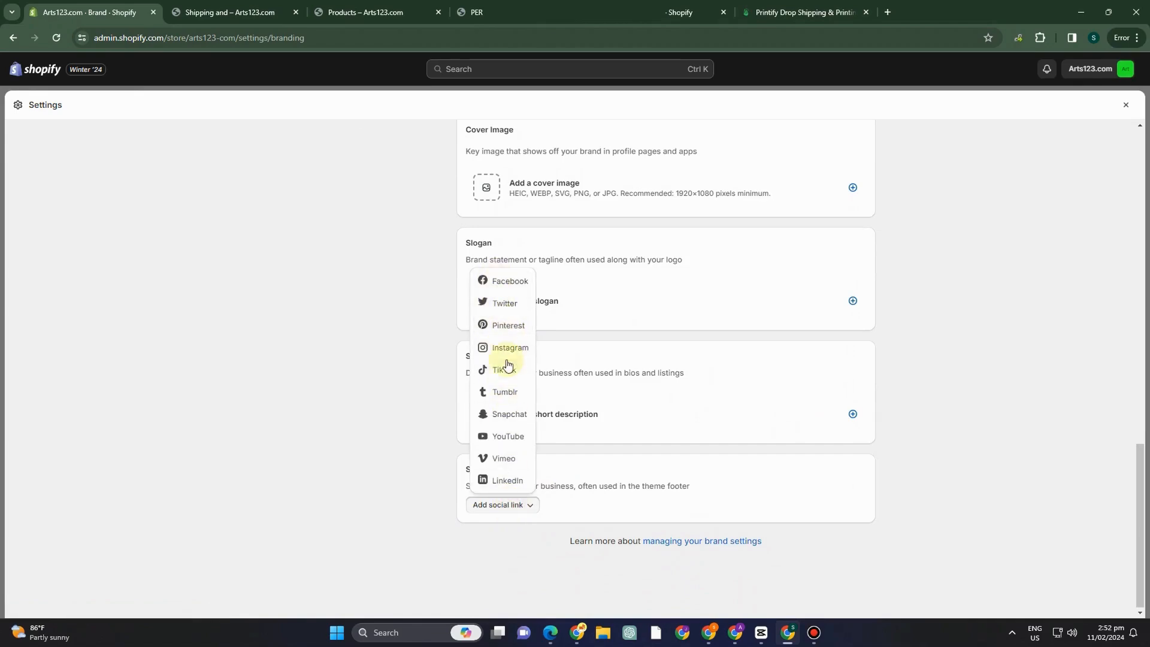
scroll(608, 464, "up", 10)
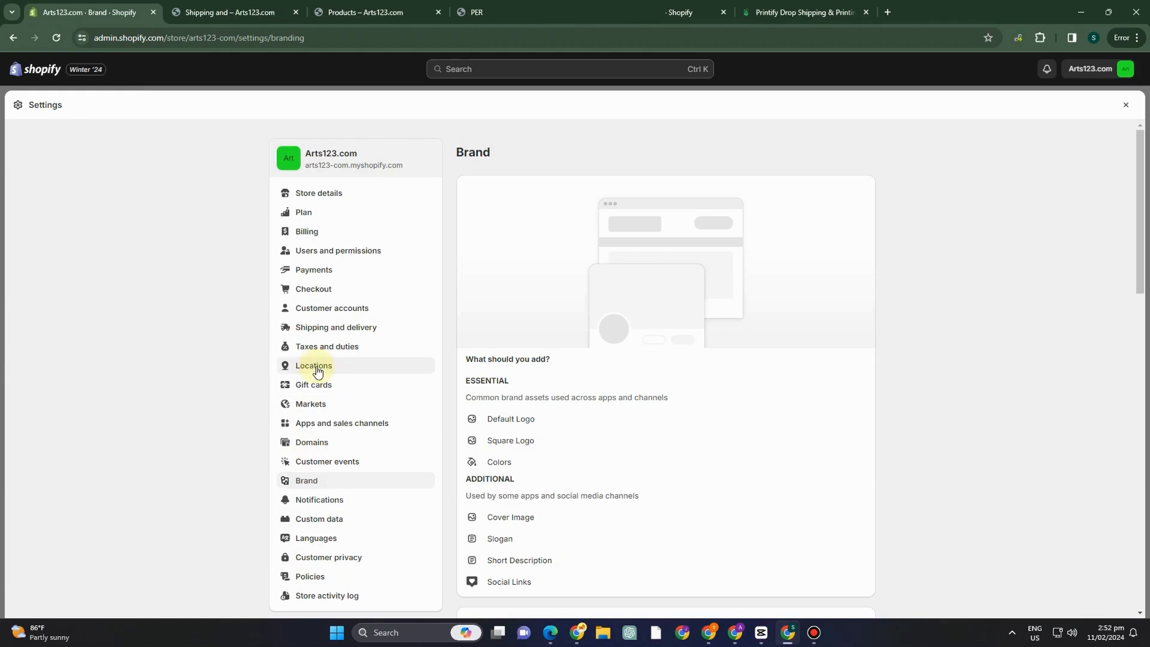
Review the Shipping and delivery settings, from the shipping rates to local delivery, pickup and saved packages.
left_click(335, 330)
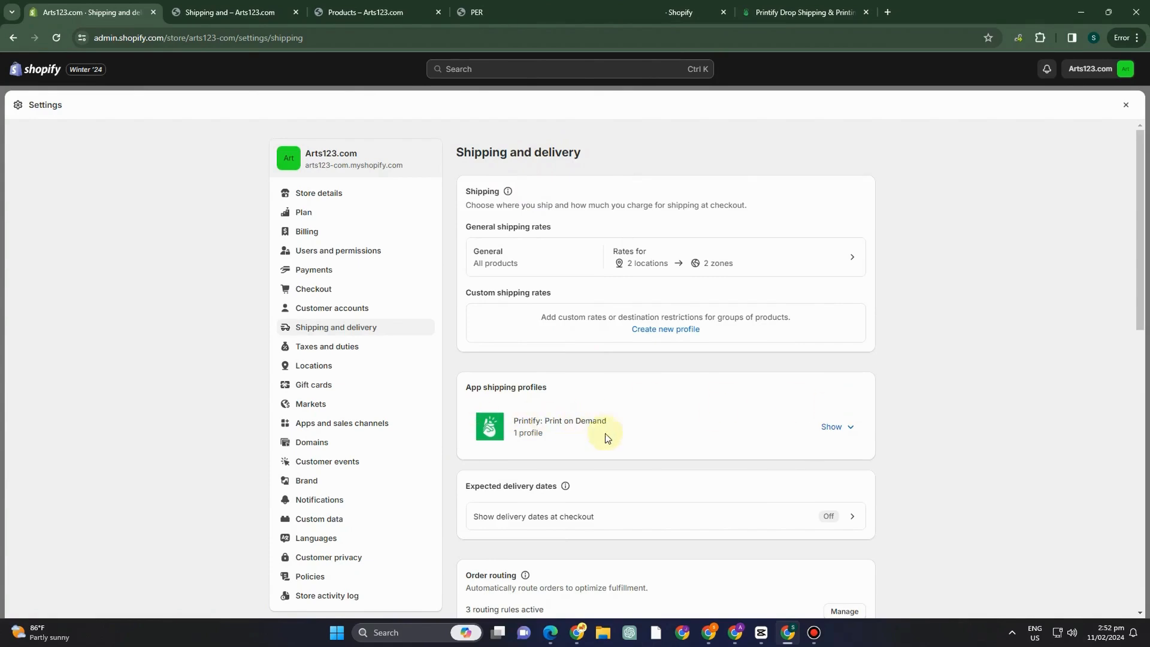
scroll(604, 437, "down", 8)
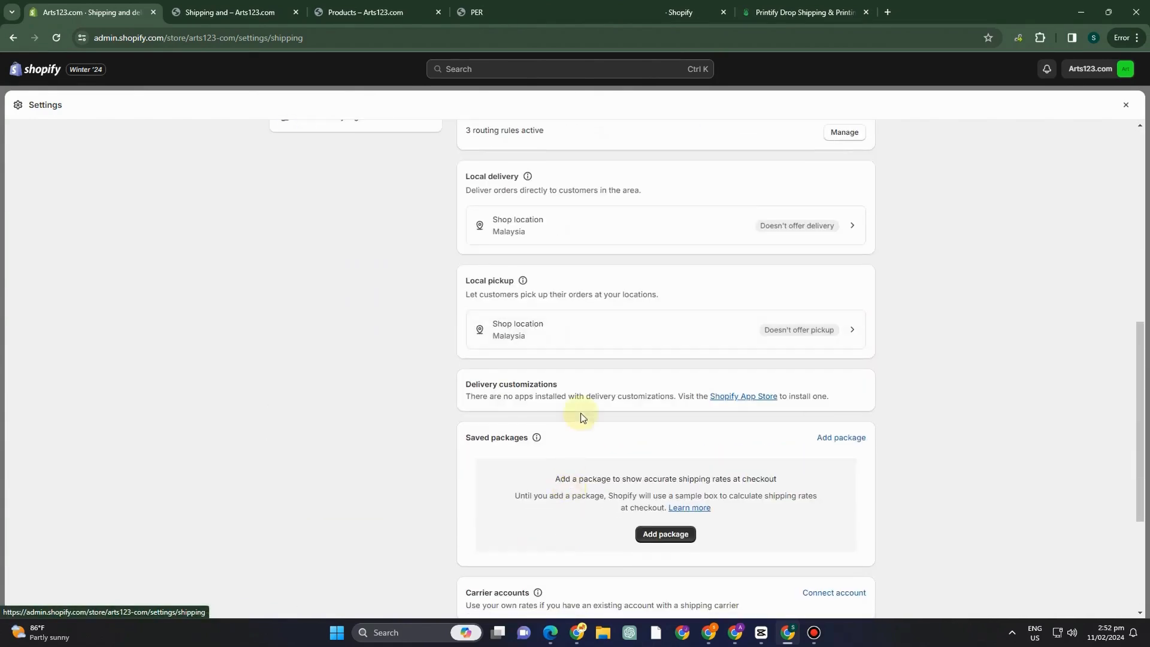
scroll(671, 499, "down", 3)
scroll(645, 483, "up", 12)
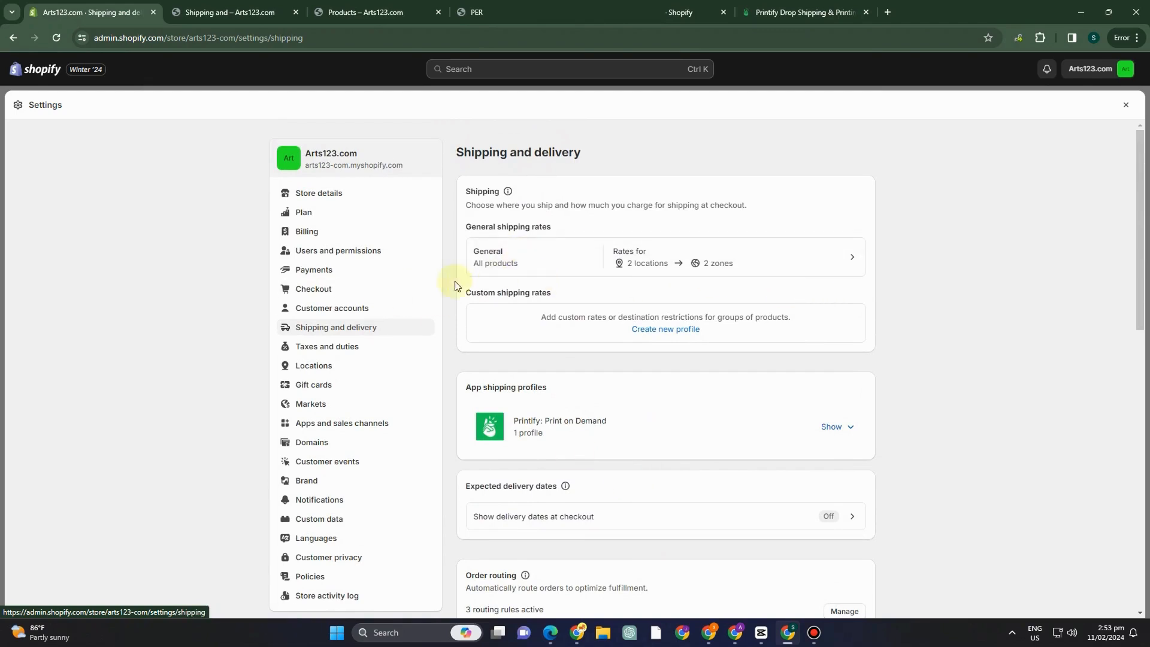
Look through the third-party payment providers in the Payments settings and return to the payments overview.
left_click(322, 278)
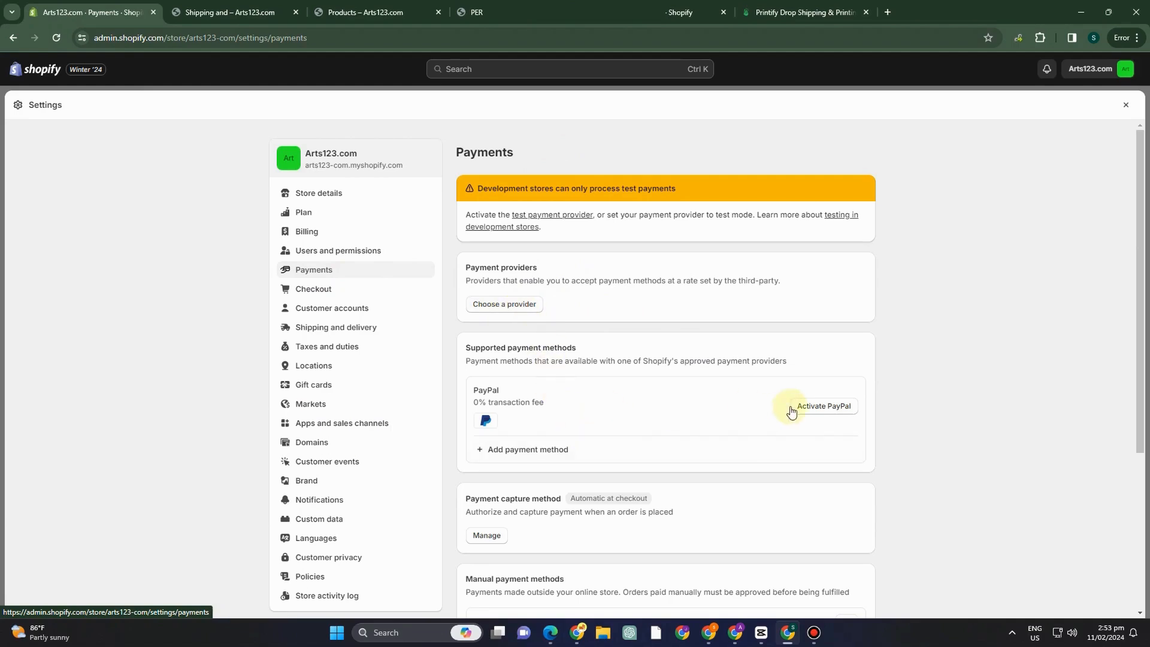
left_click(514, 302)
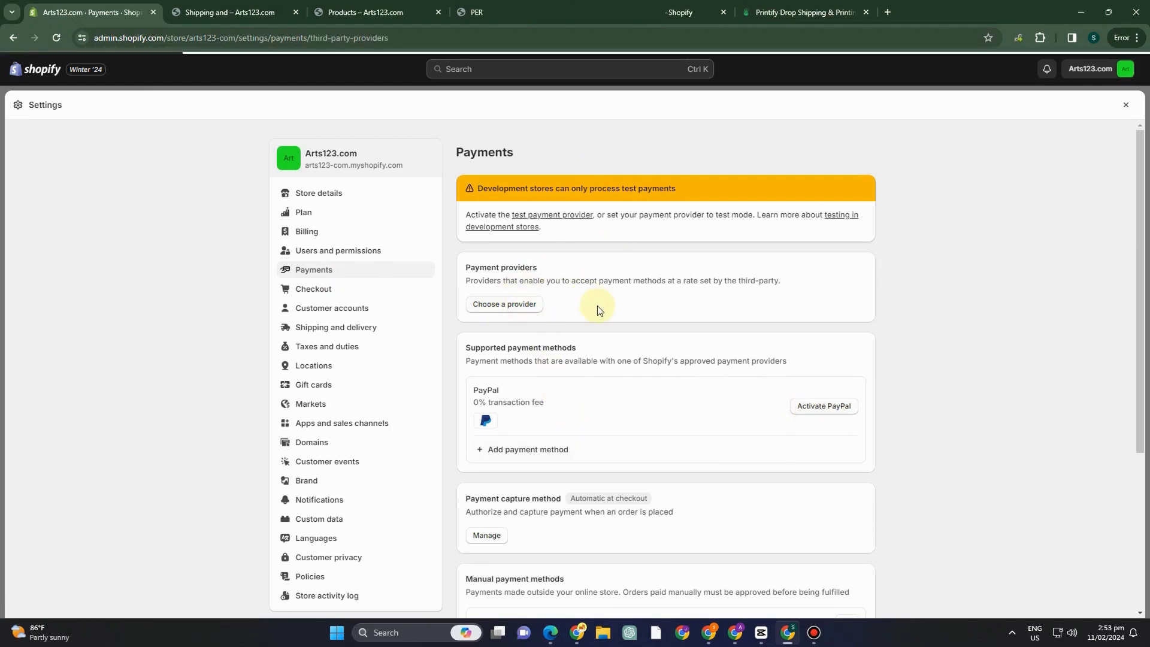
scroll(544, 312, "down", 7)
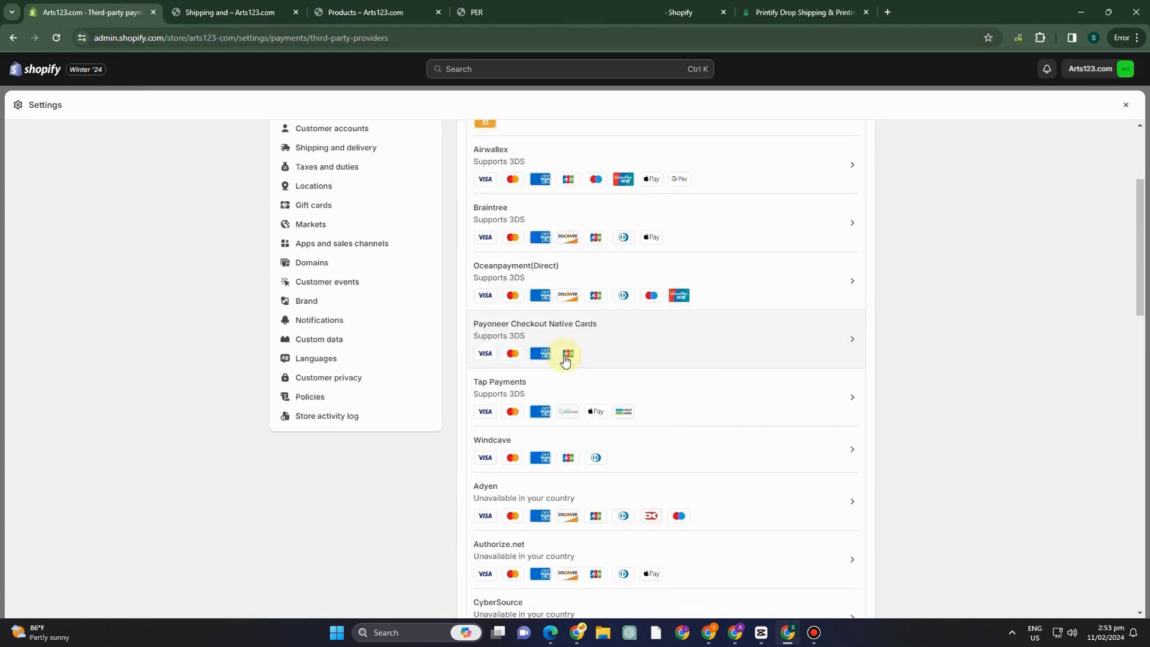
scroll(561, 376, "up", 6)
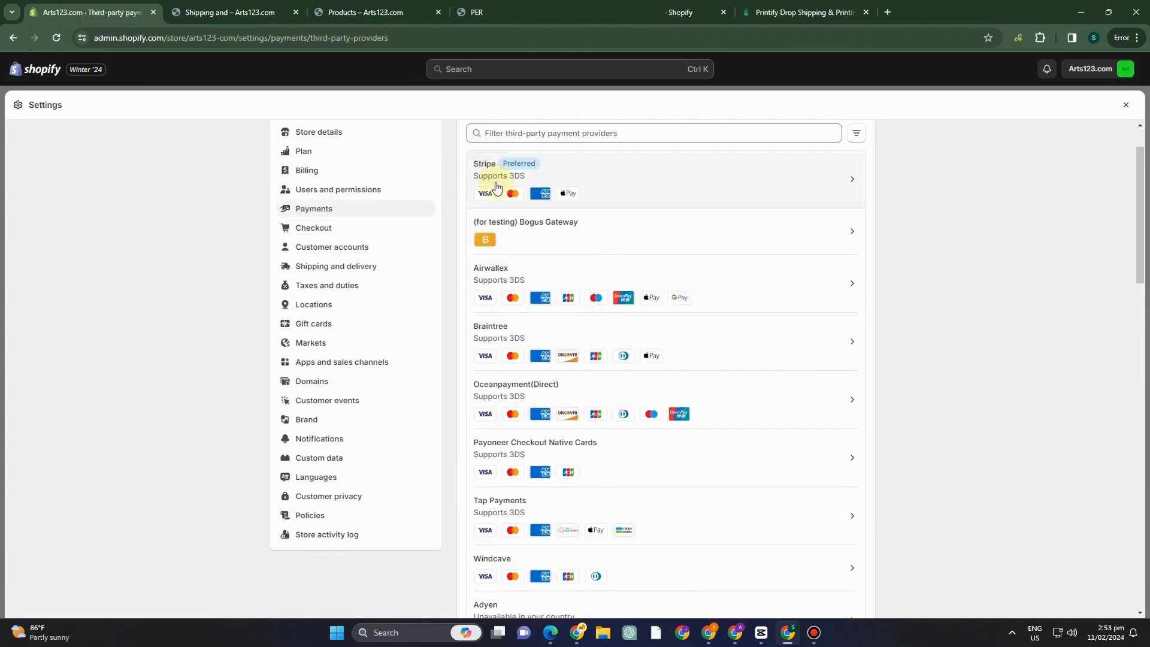
scroll(662, 226, "up", 1)
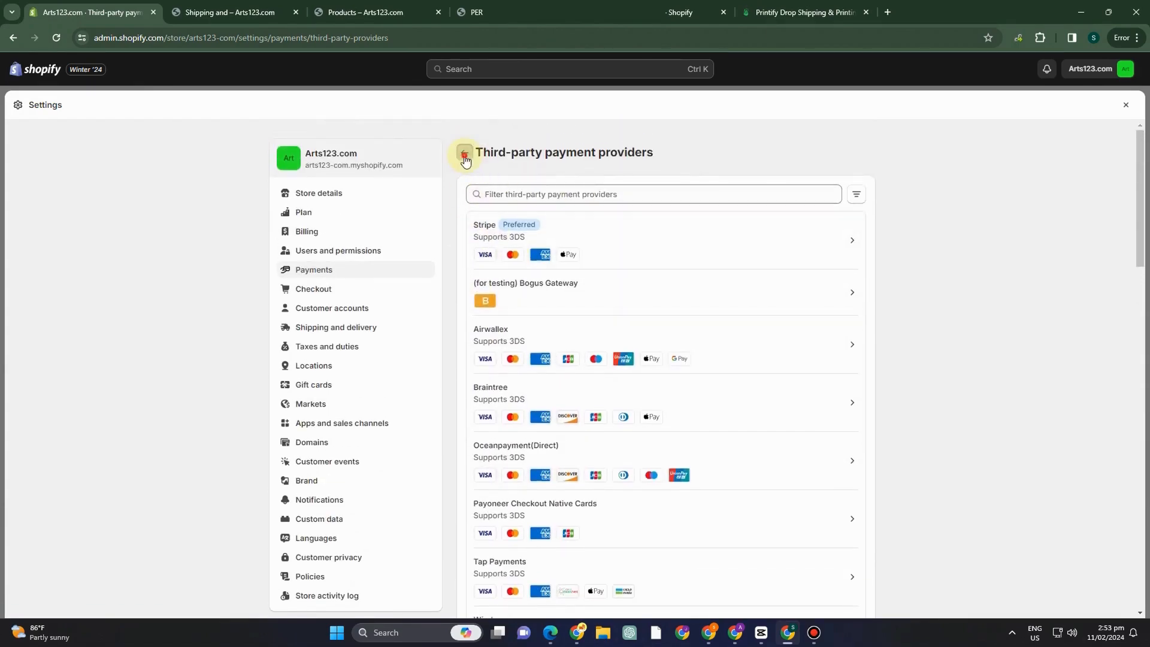
left_click(461, 153)
View the manual payment method options available in the Payments settings.
scroll(542, 467, "down", 6)
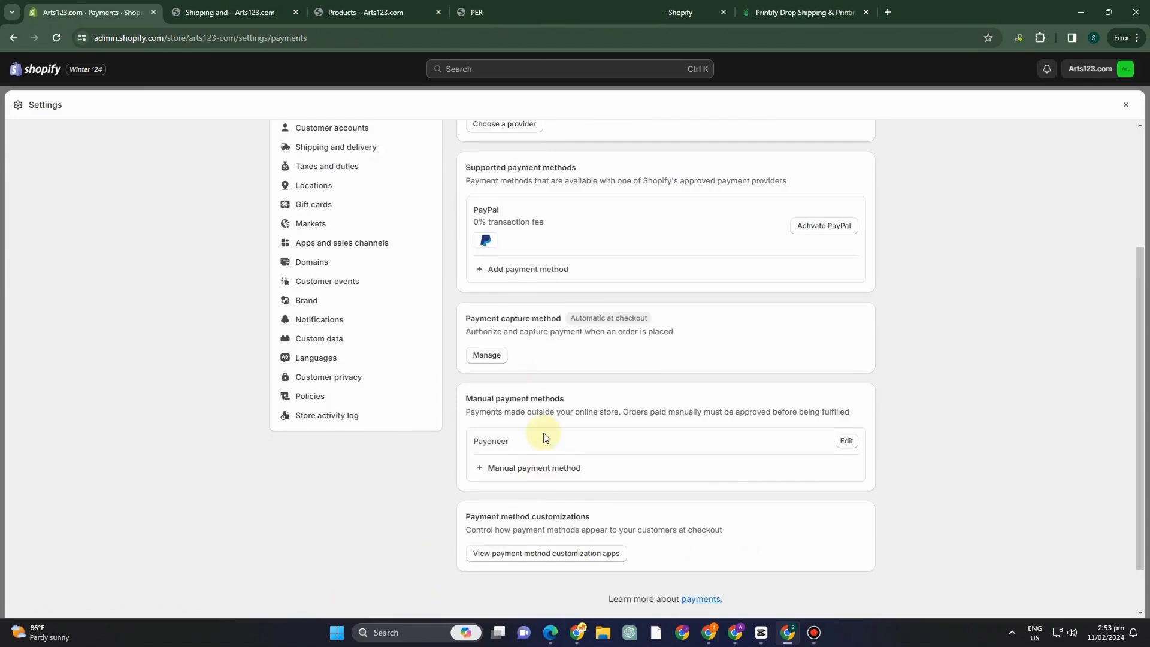
left_click(543, 412)
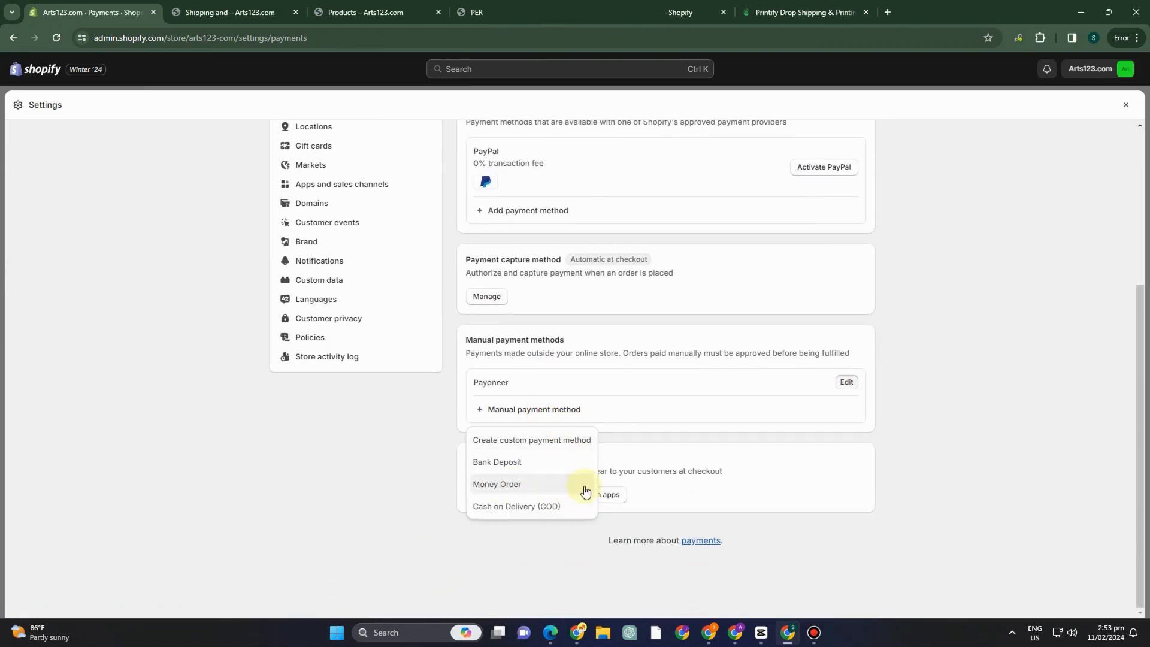
scroll(585, 485, "up", 3)
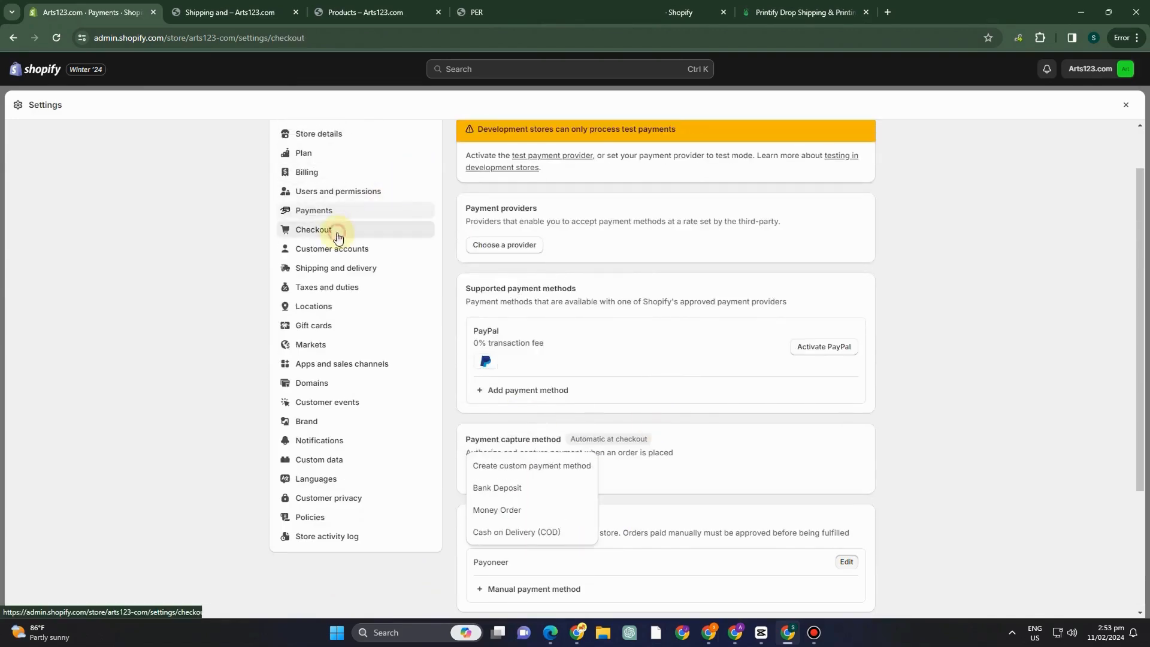
Check the Checkout and Domains settings, and close the store settings.
left_click(333, 232)
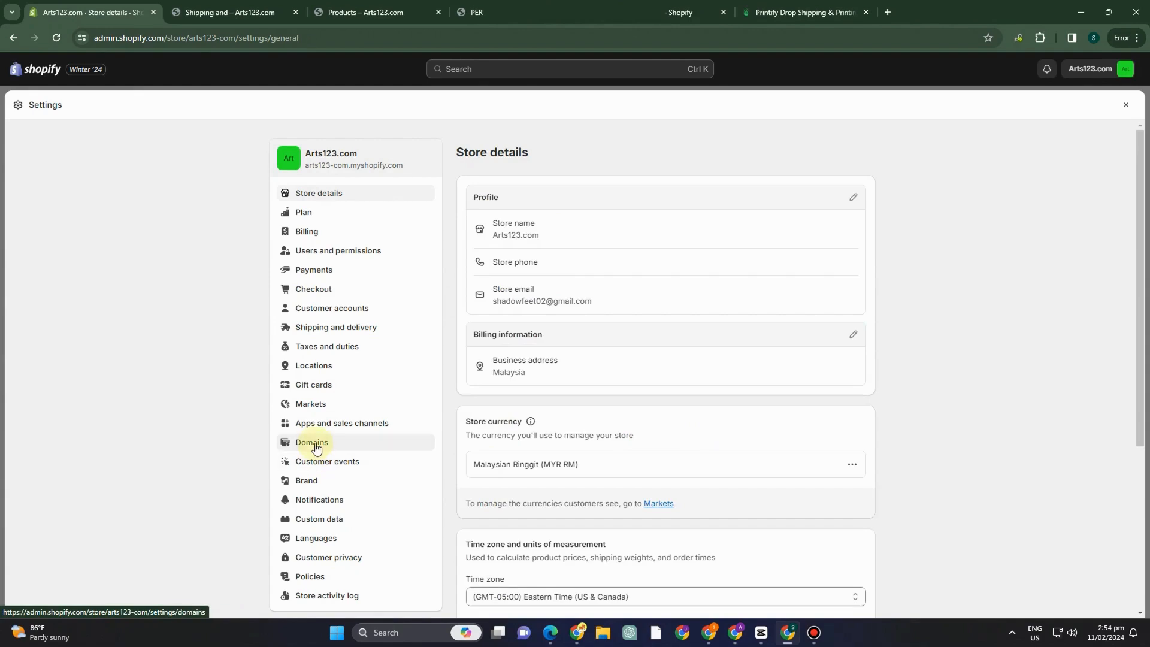
left_click(314, 444)
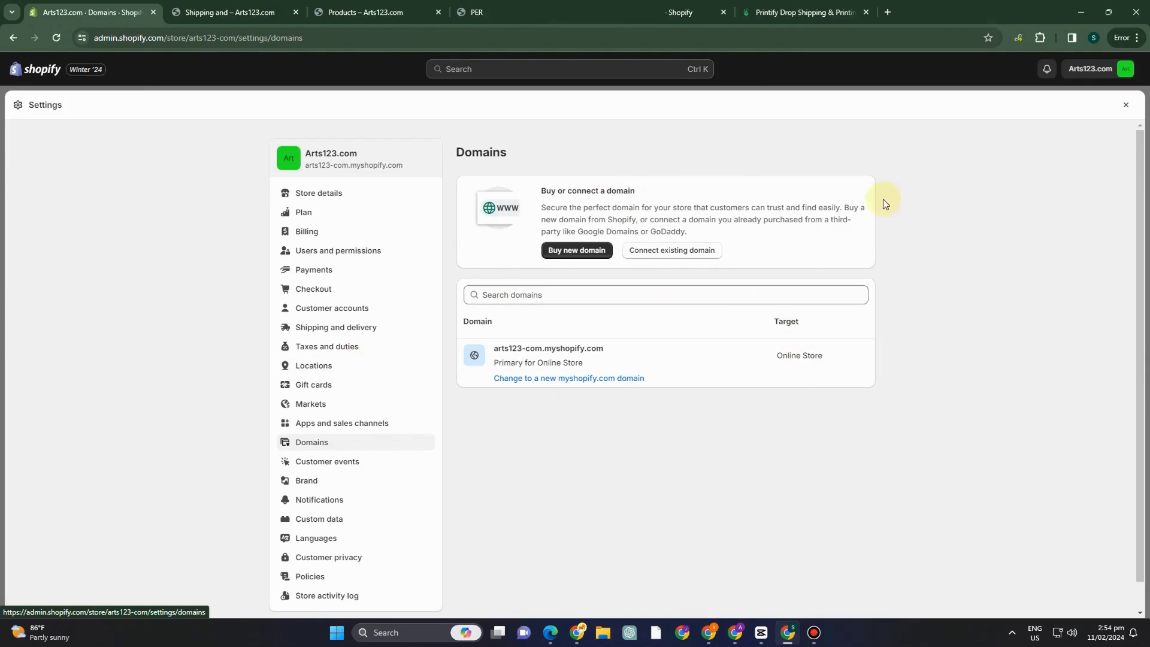
left_click(1128, 104)
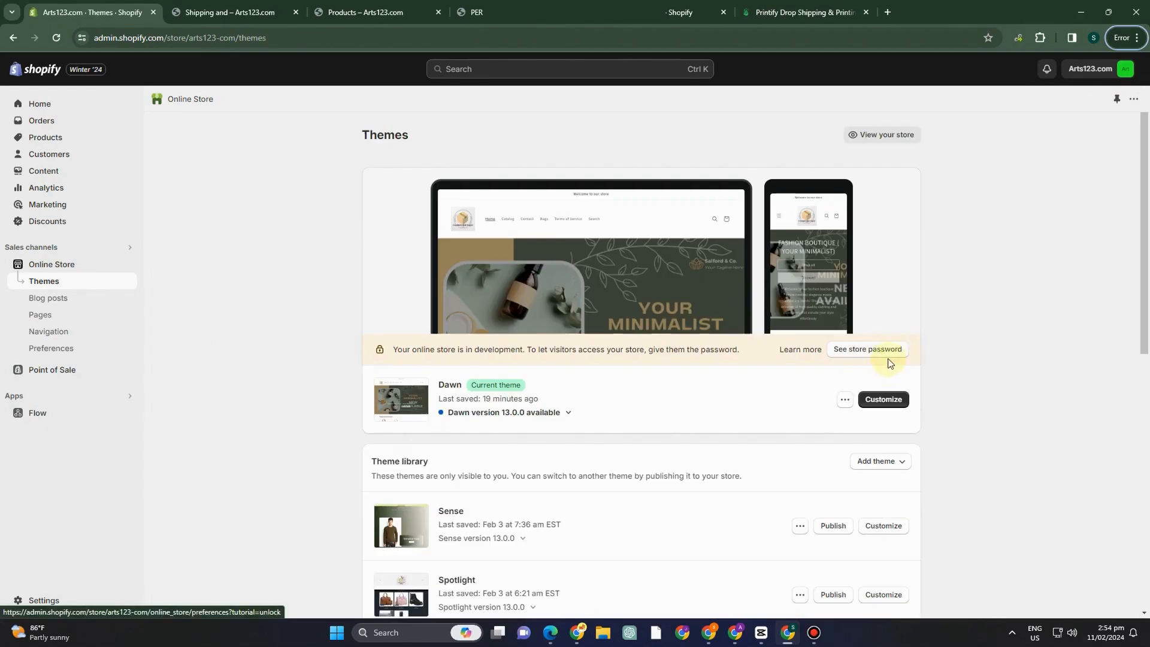
View the online store and look through its home page from the banner to the footer.
left_click(866, 140)
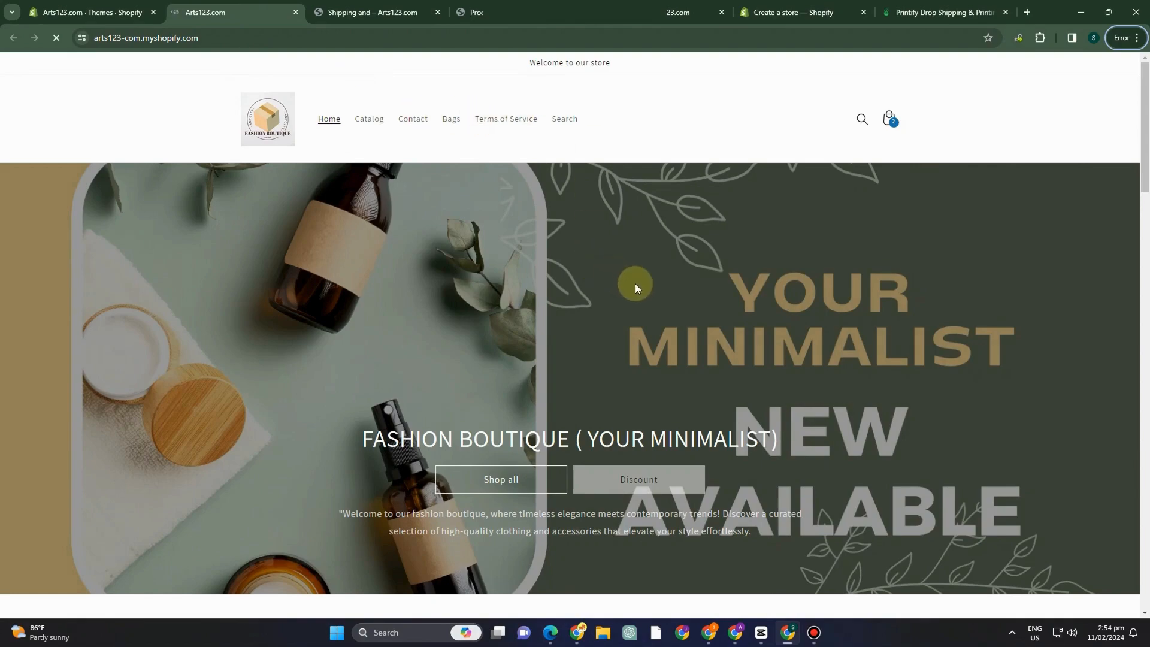
scroll(636, 286, "down", 10)
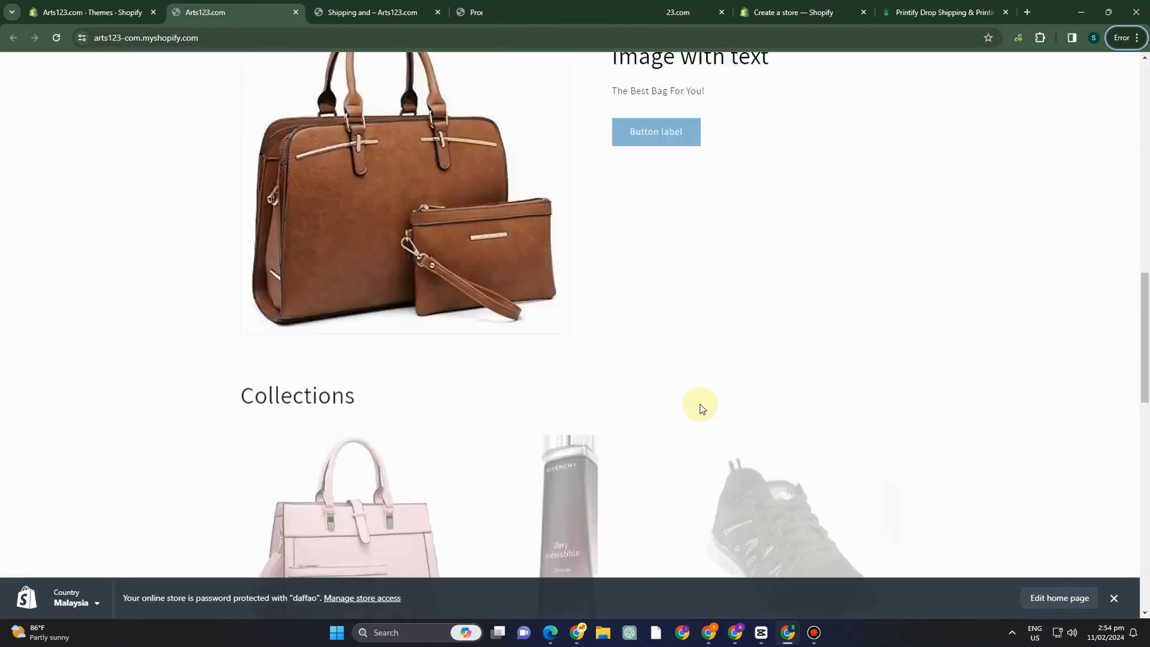
scroll(702, 408, "down", 15)
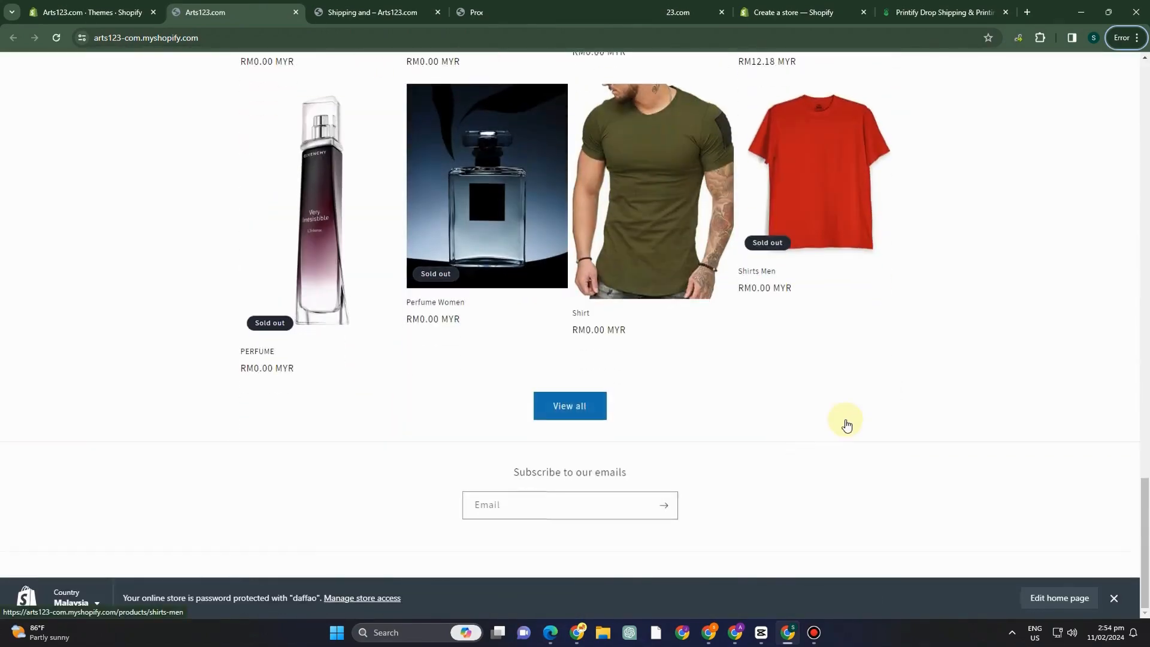
scroll(662, 341, "up", 10)
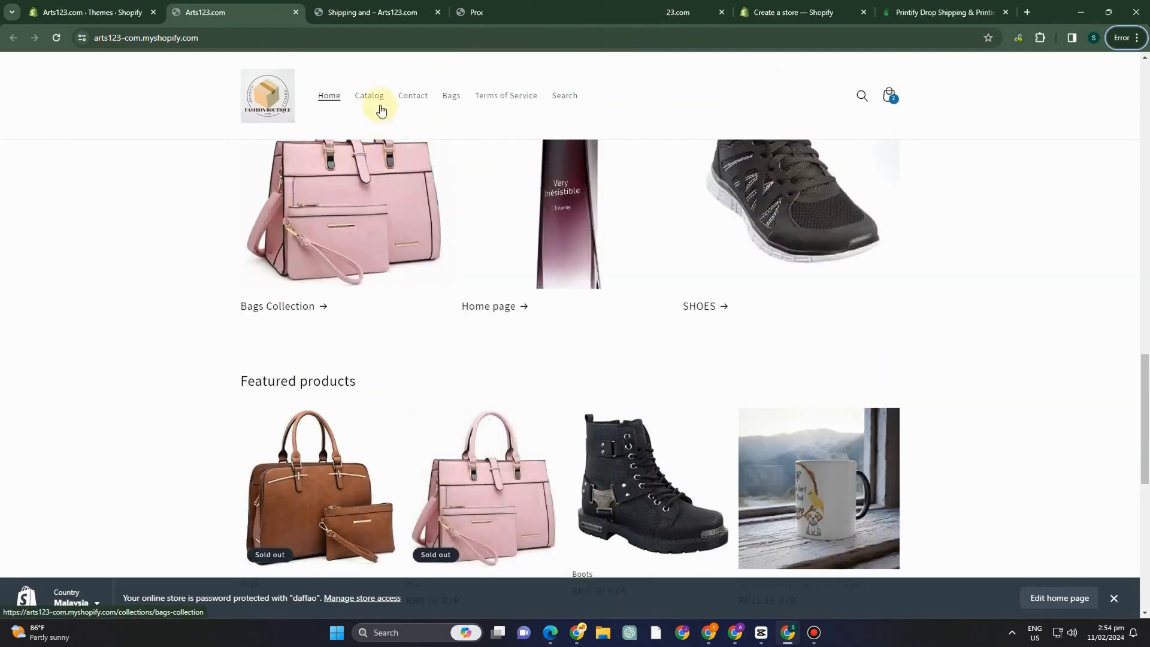
Check the store's Catalog and Search pages, and read through the Terms of Service page.
left_click(376, 100)
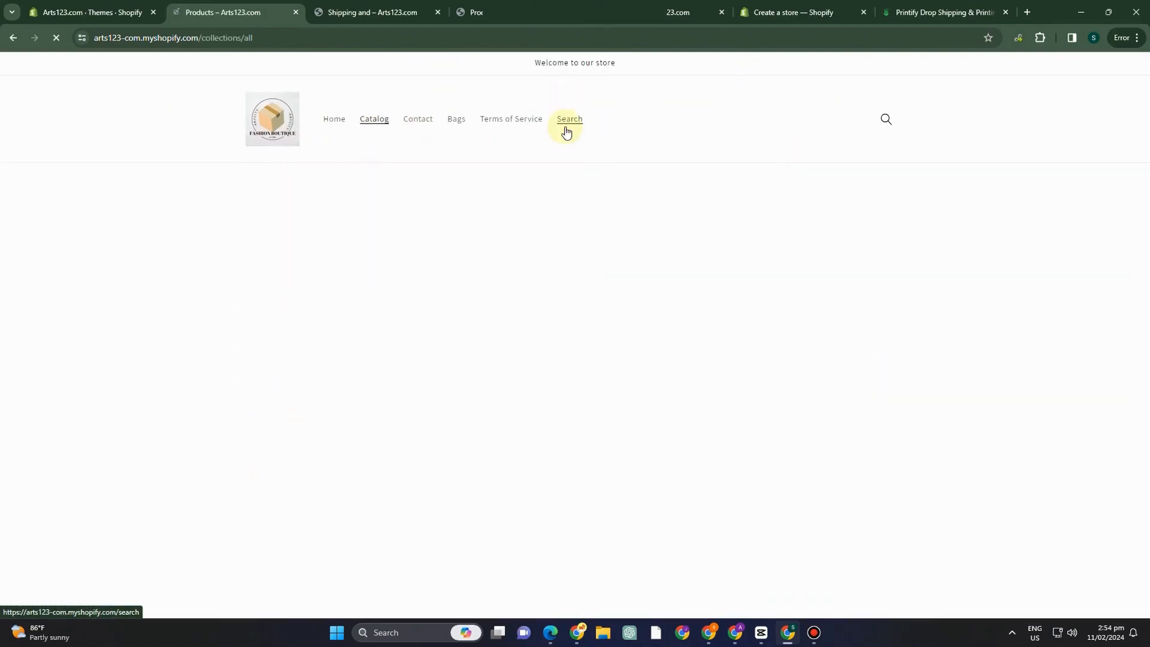
left_click(566, 123)
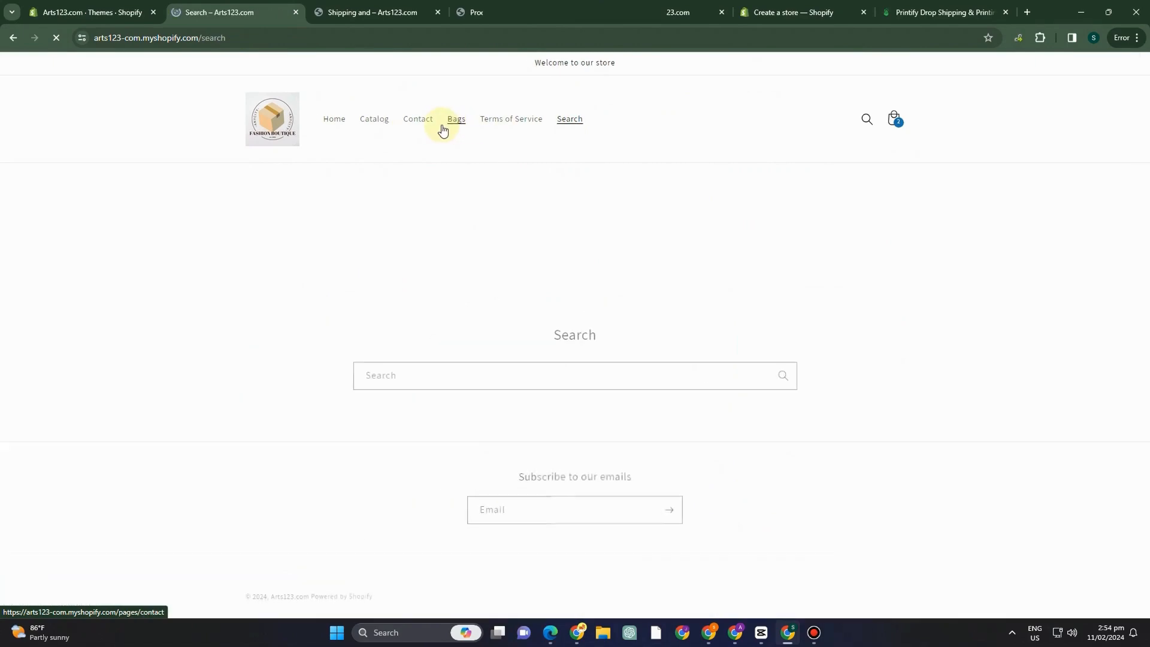
left_click(494, 122)
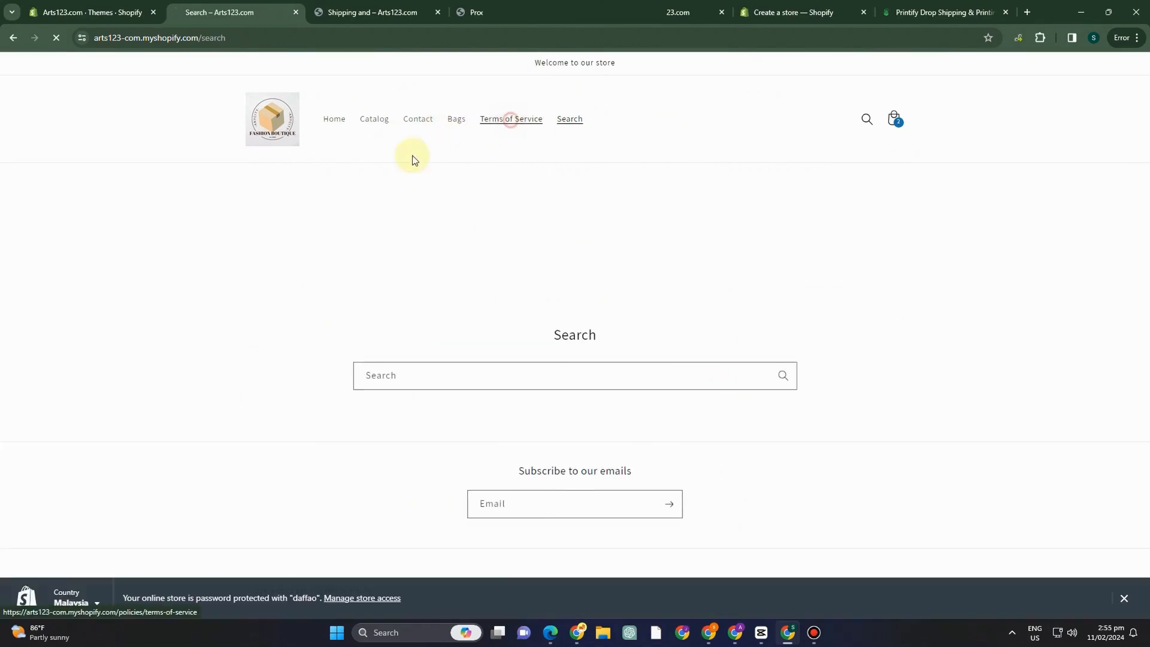
scroll(724, 337, "down", 8)
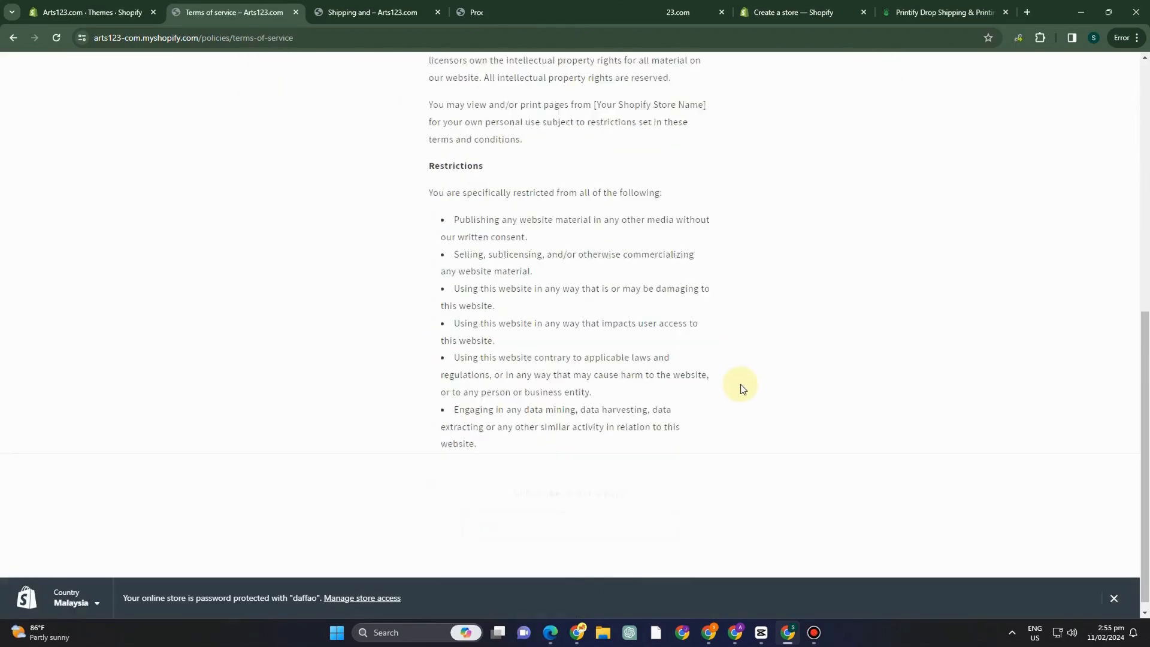
scroll(739, 385, "up", 8)
Check the store's Contact page with its contact form, and return to the home page.
left_click(413, 119)
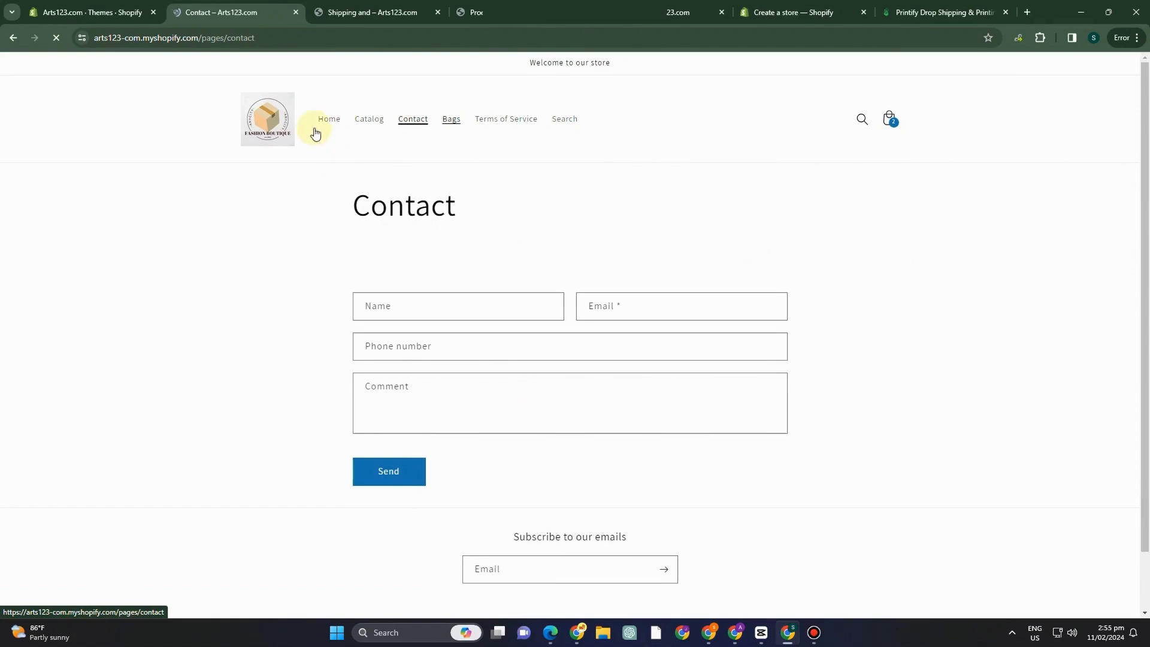
scroll(461, 363, "down", 1)
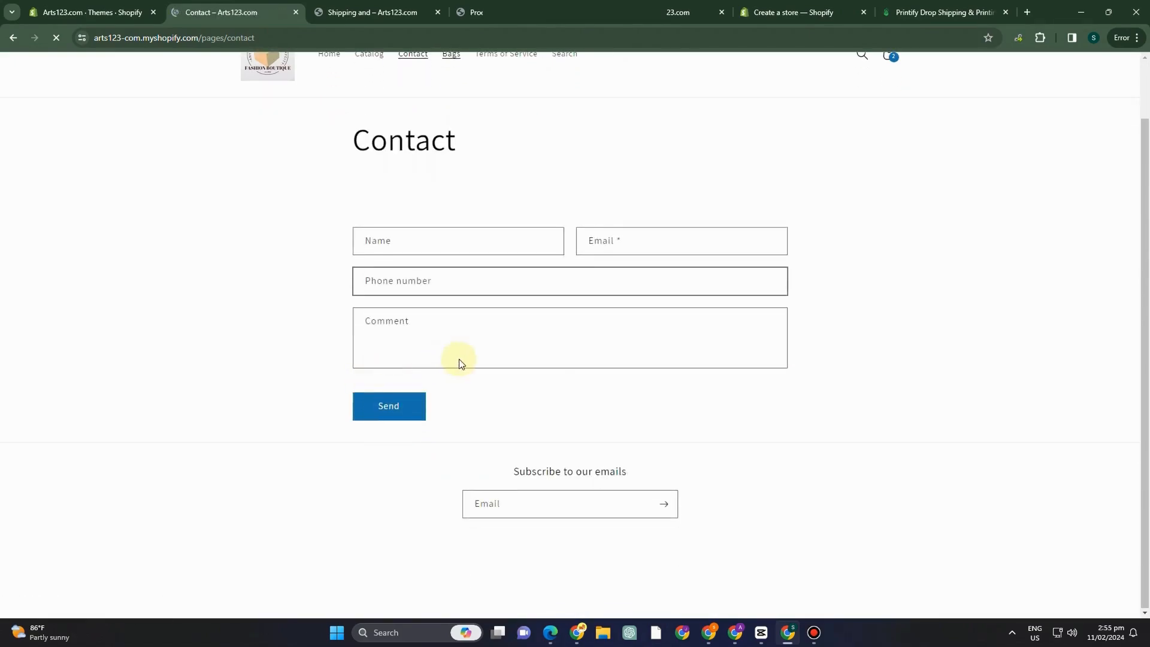
scroll(489, 310, "up", 1)
left_click(330, 124)
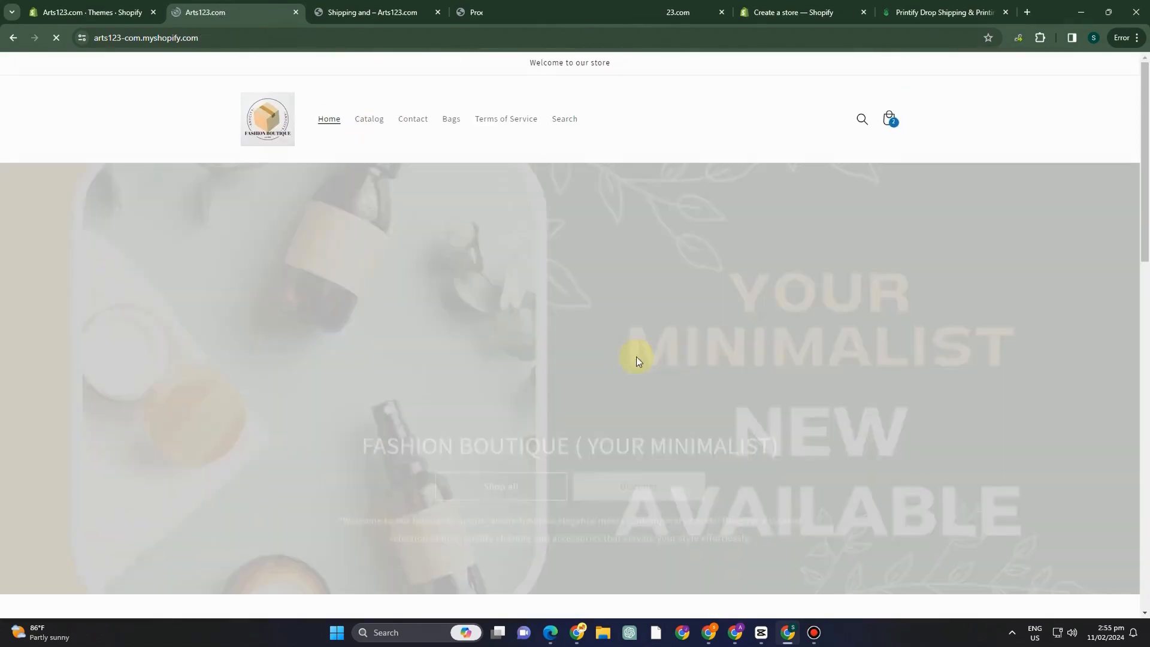